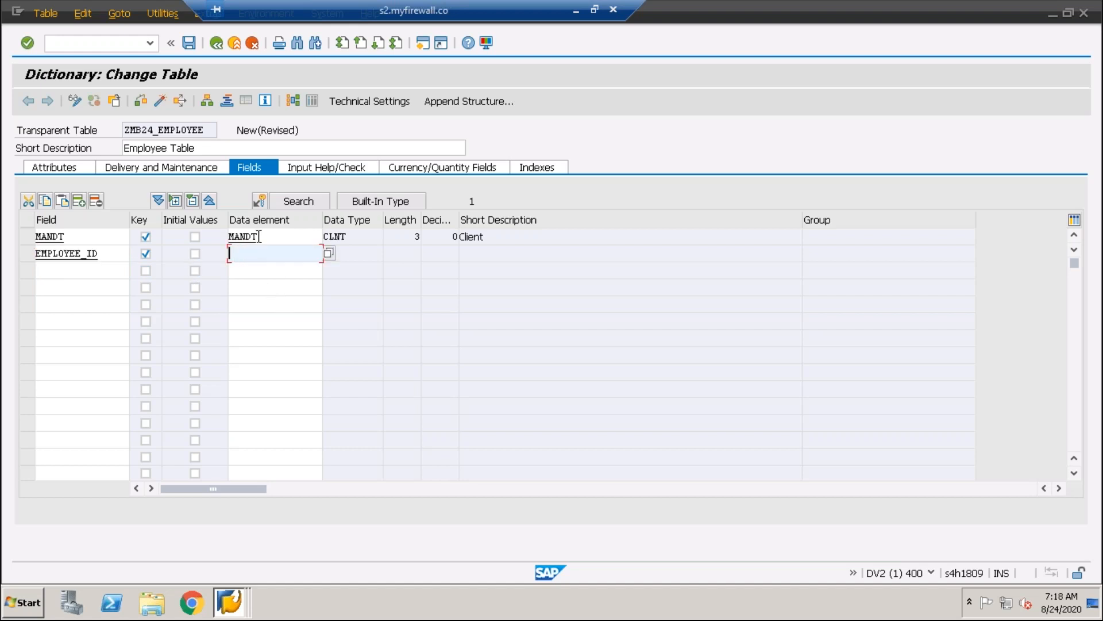
Enter zemp_id as the data element of the EMPLOYEE_ID field
text(zemp_id)
drag(278, 257, 192, 249)
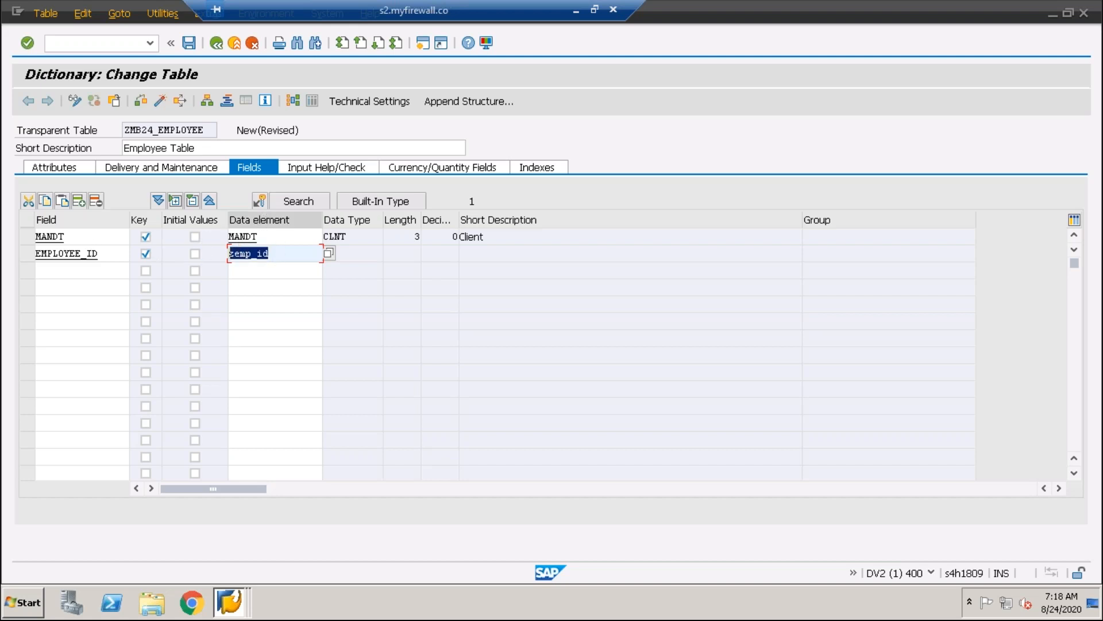
drag(282, 254, 195, 254)
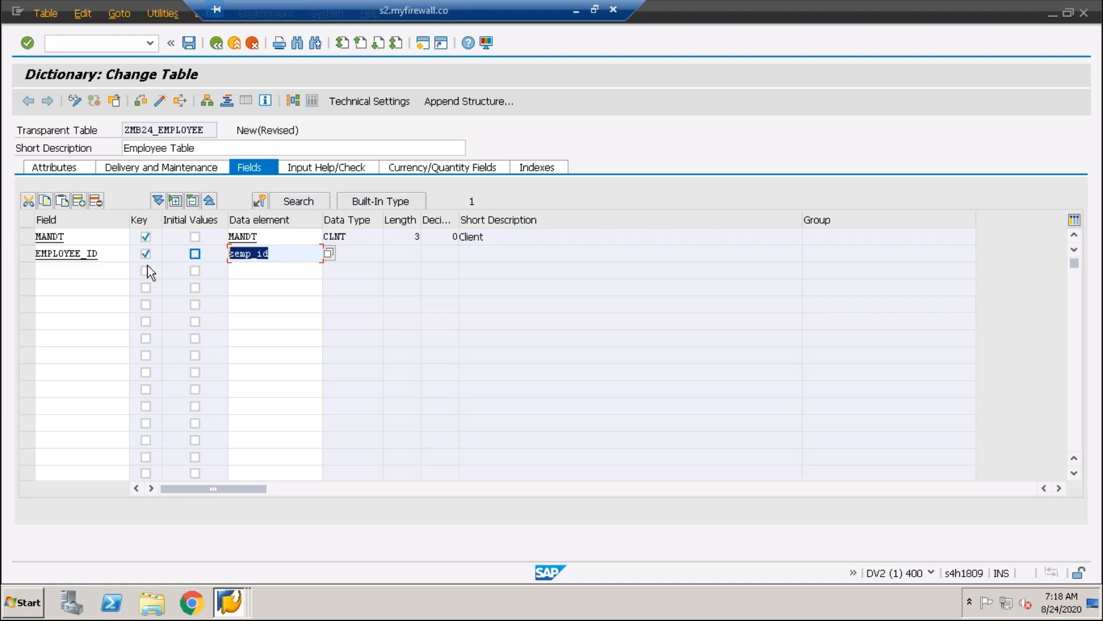
drag(101, 252, 23, 257)
drag(106, 253, 14, 255)
drag(105, 257, 12, 257)
drag(106, 257, 21, 252)
drag(109, 256, 9, 255)
drag(106, 256, 9, 253)
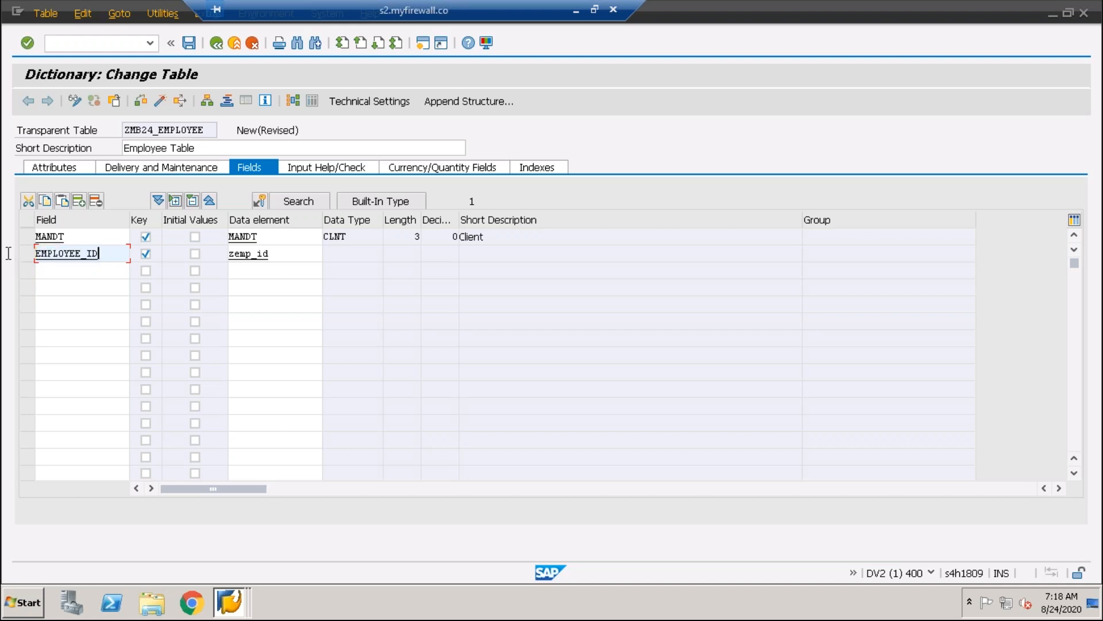
drag(111, 257, 8, 251)
drag(106, 257, 8, 251)
click(271, 254)
drag(271, 254, 201, 257)
drag(286, 257, 219, 253)
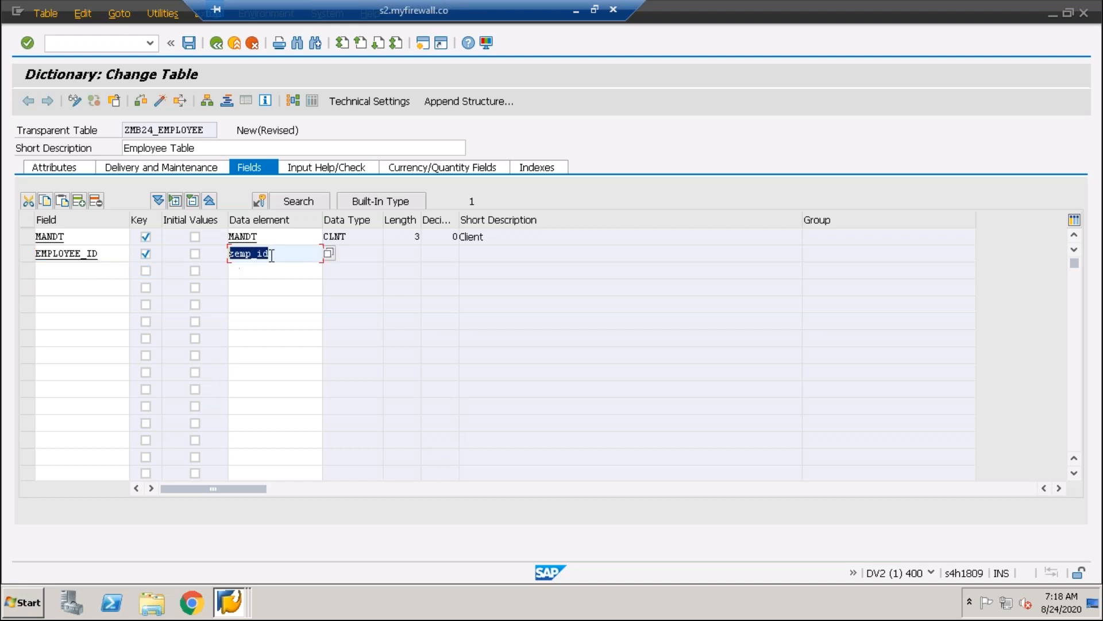
drag(286, 255, 201, 255)
drag(284, 253, 212, 253)
click(284, 253)
drag(286, 254, 208, 255)
drag(104, 254, 25, 251)
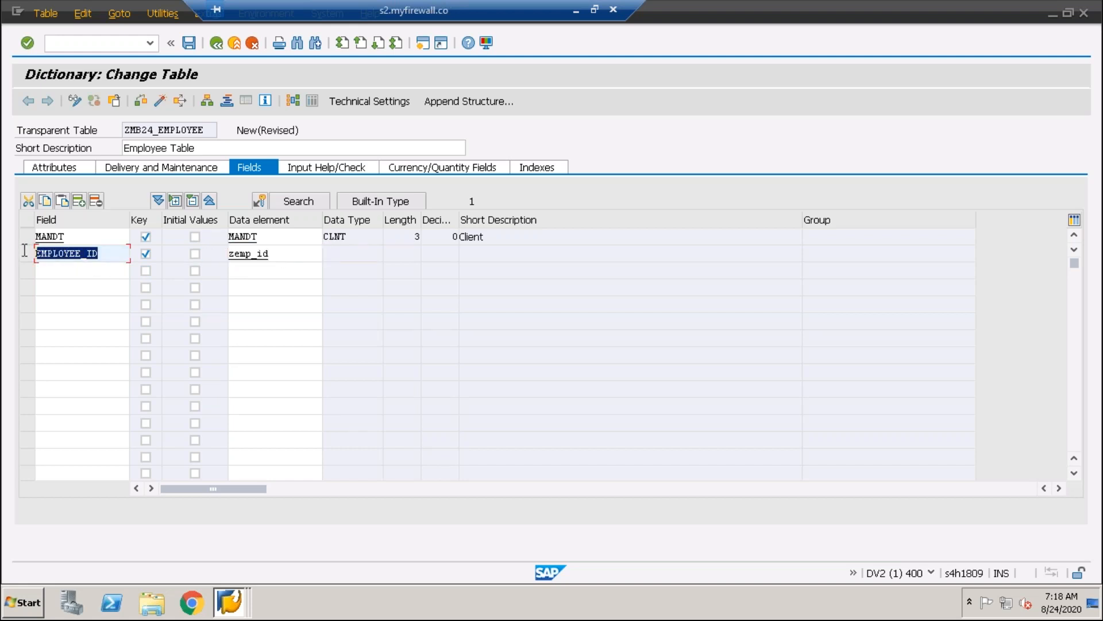
drag(111, 254, 21, 253)
drag(108, 254, 9, 253)
drag(109, 254, 26, 254)
drag(288, 249, 212, 246)
drag(298, 249, 153, 254)
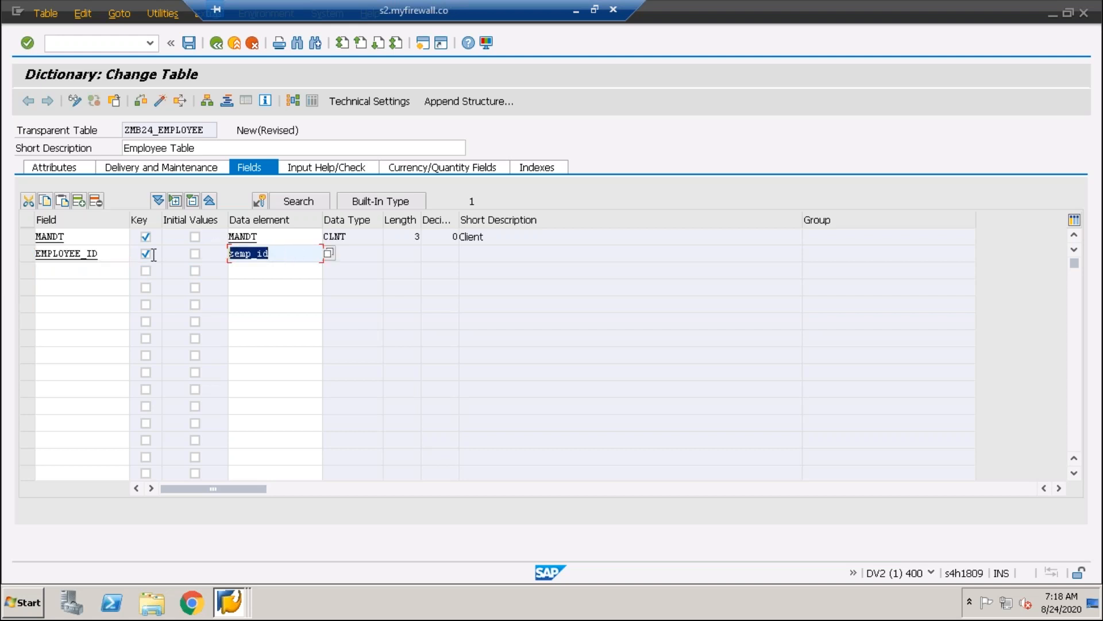
drag(289, 250, 224, 256)
drag(304, 254, 208, 257)
Validate the EMPLOYEE_ID row's data element entry and review the data type and length it supplies
click(277, 255)
key(Return)
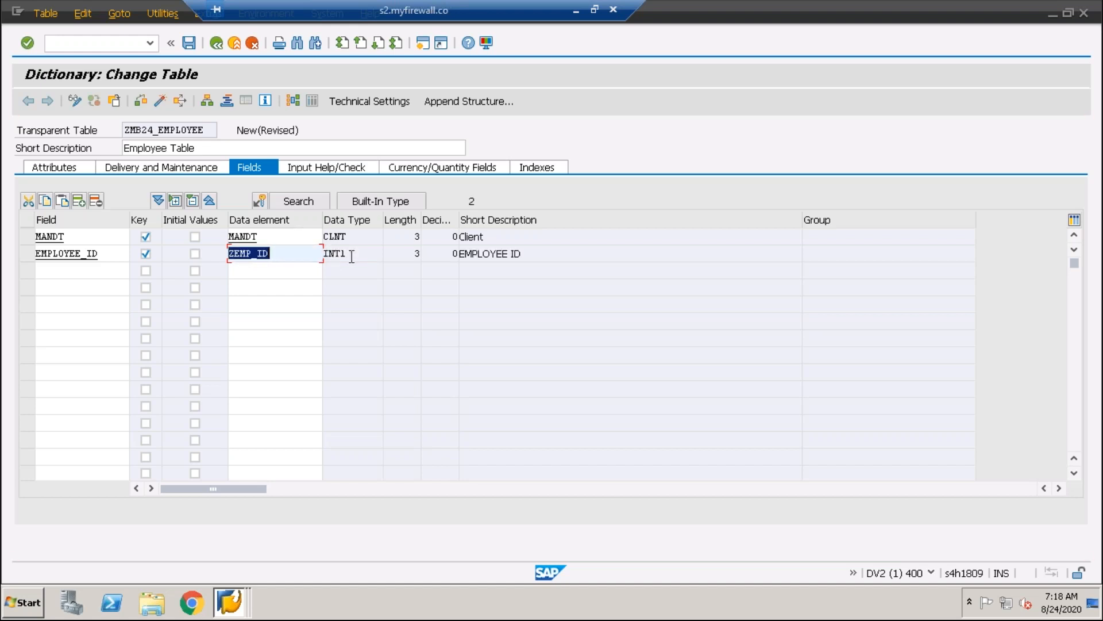
click(352, 255)
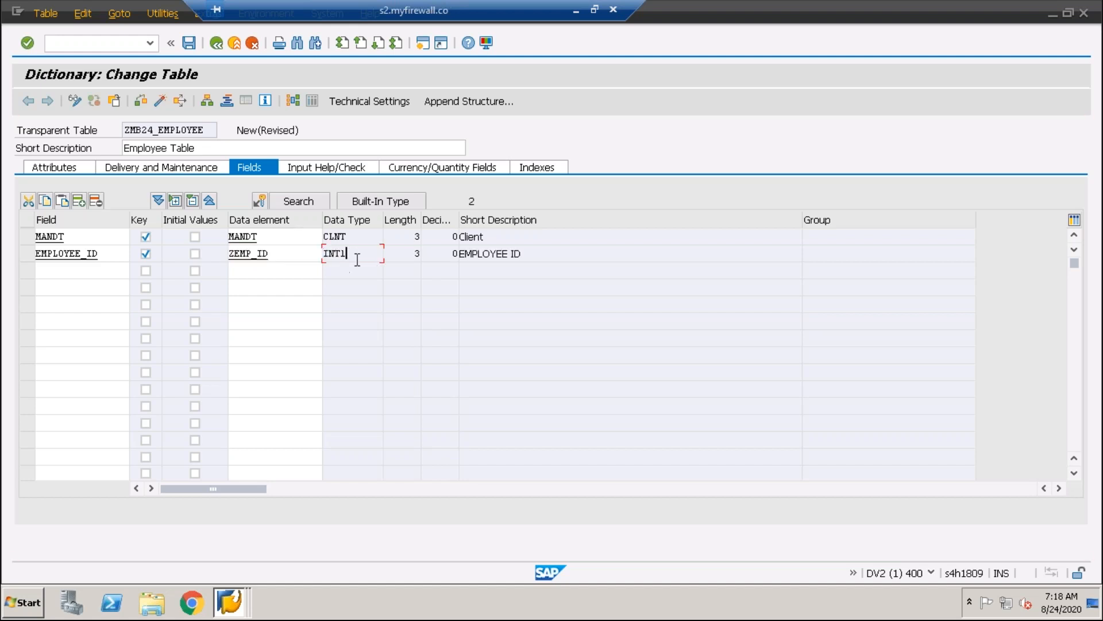
click(272, 252)
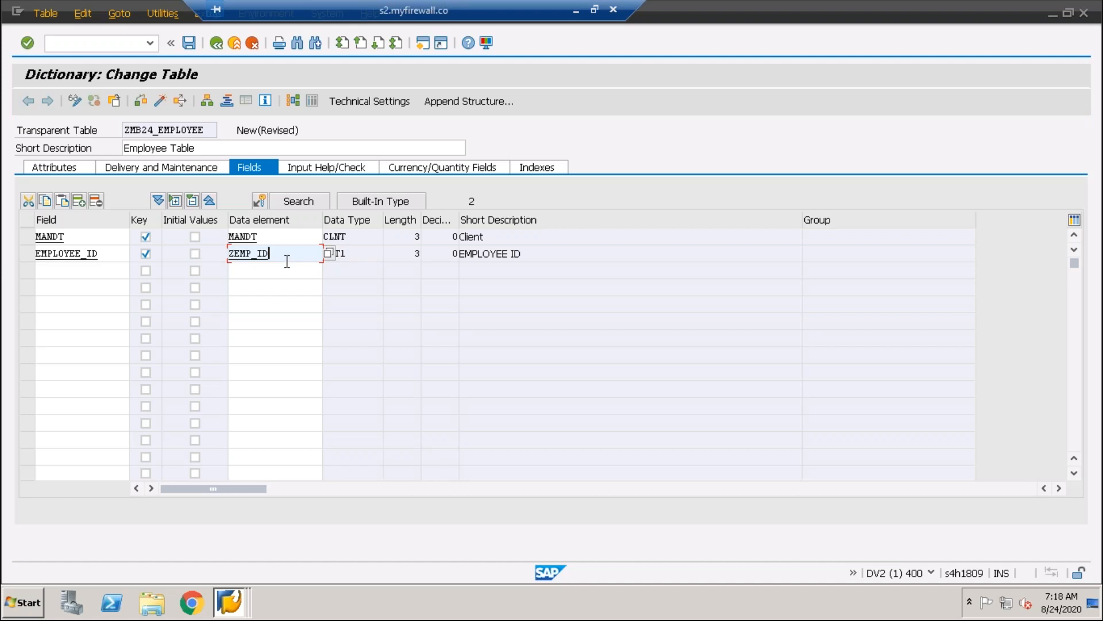
drag(351, 254, 317, 255)
click(359, 256)
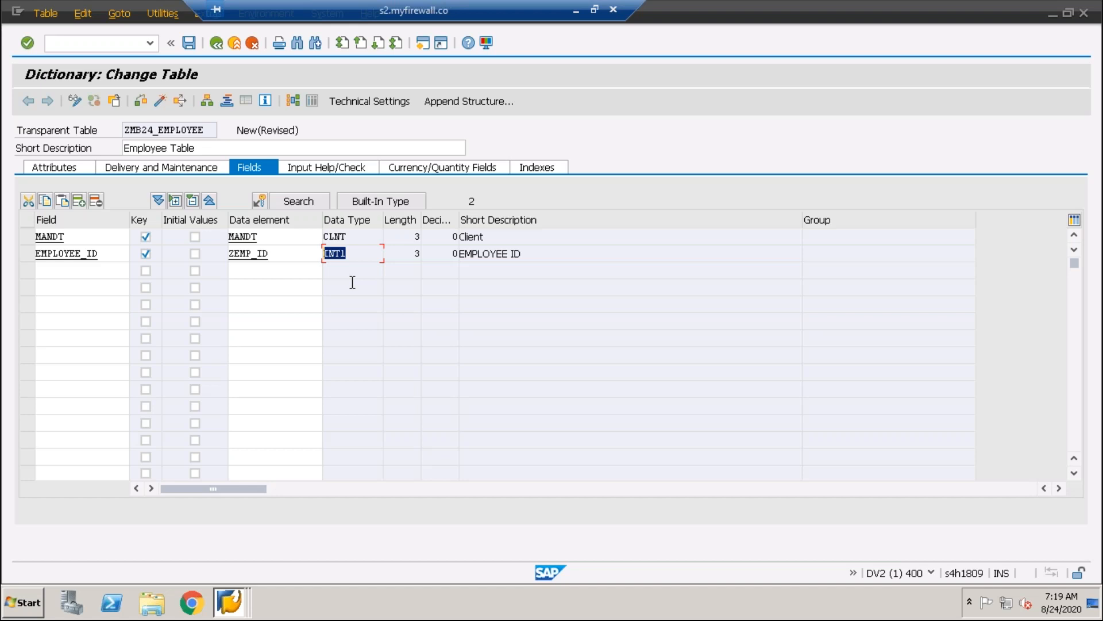
drag(109, 253, 29, 255)
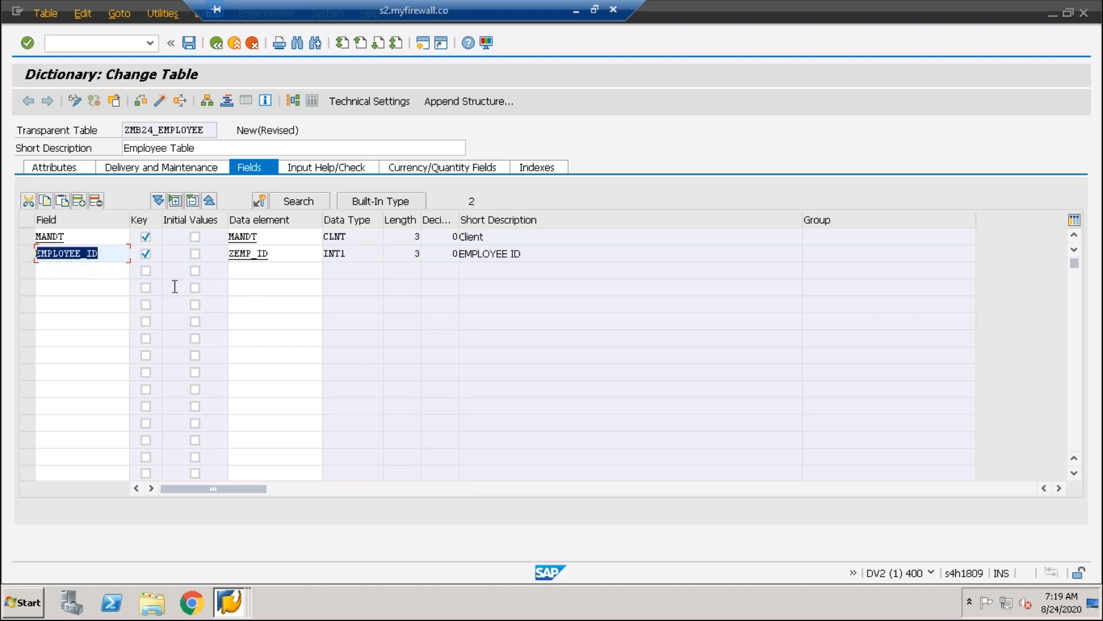
click(287, 254)
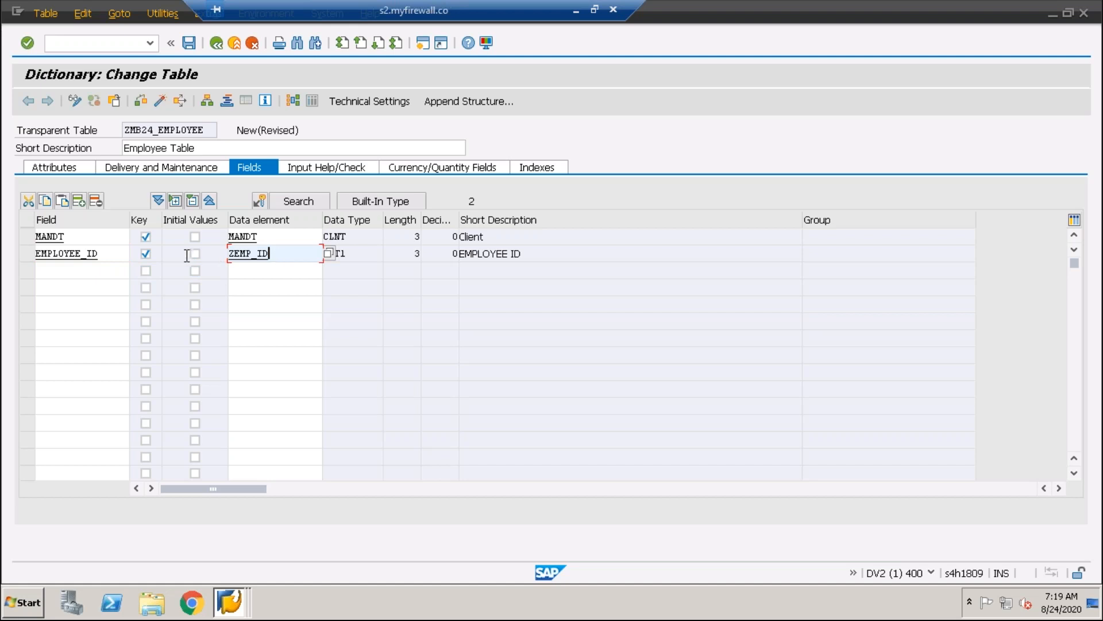
click(384, 253)
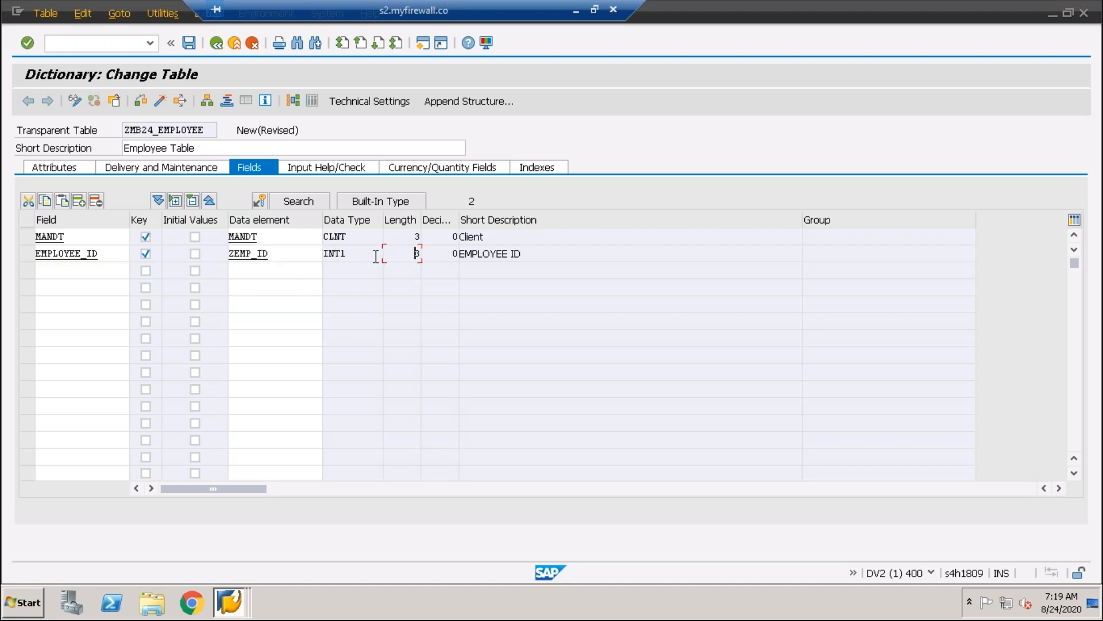
Change the EMPLOYEE_ID field's data element to ZMB24_EMP_ID and validate the entry
click(280, 257)
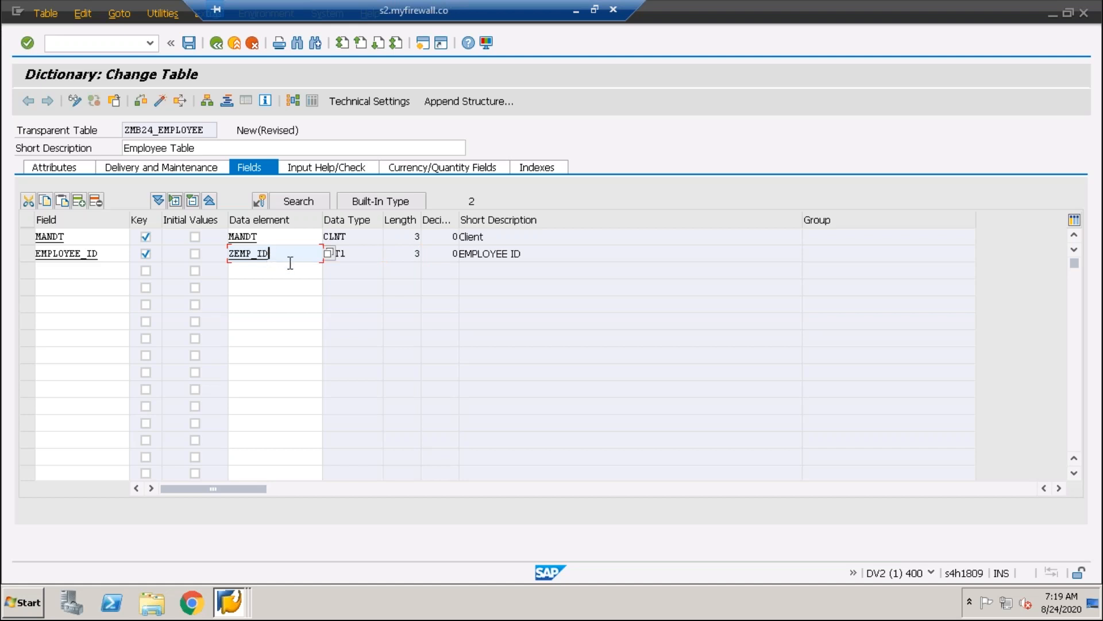
key(BackSpace)
key(BackSpace)
key(BackSpace)
key(BackSpace)
key(BackSpace)
key(BackSpace)
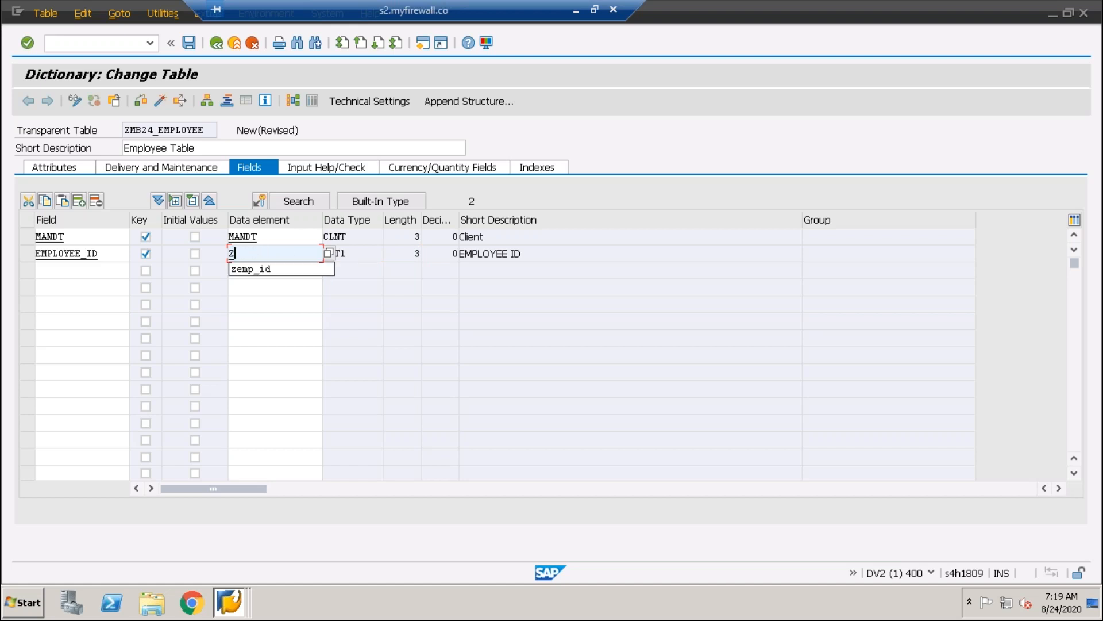
text(mb24)
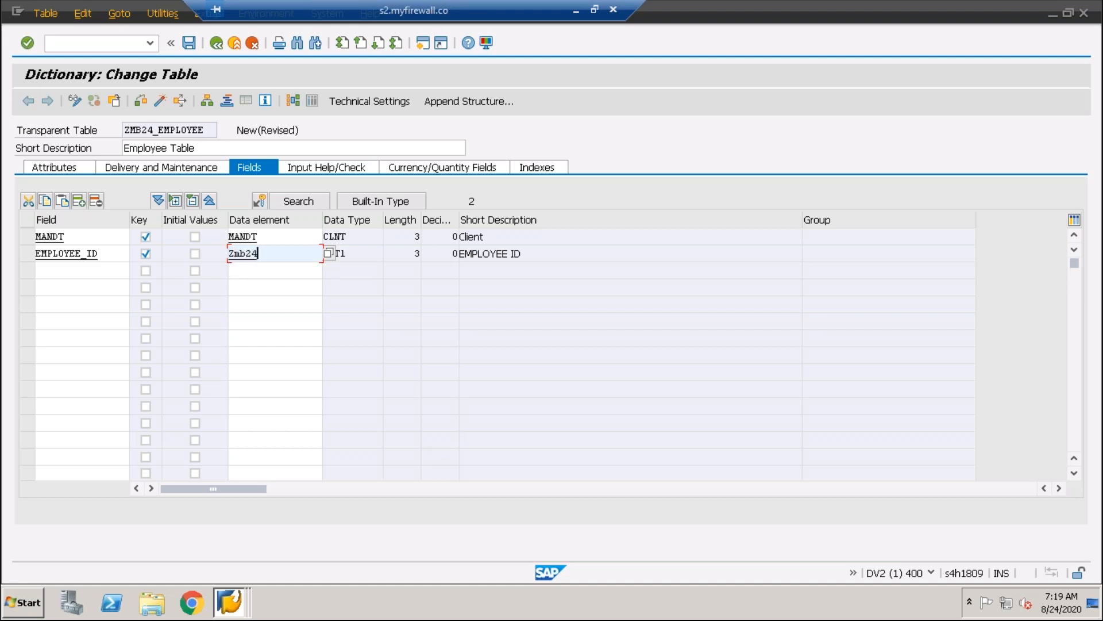
text(emp_id)
key(Return)
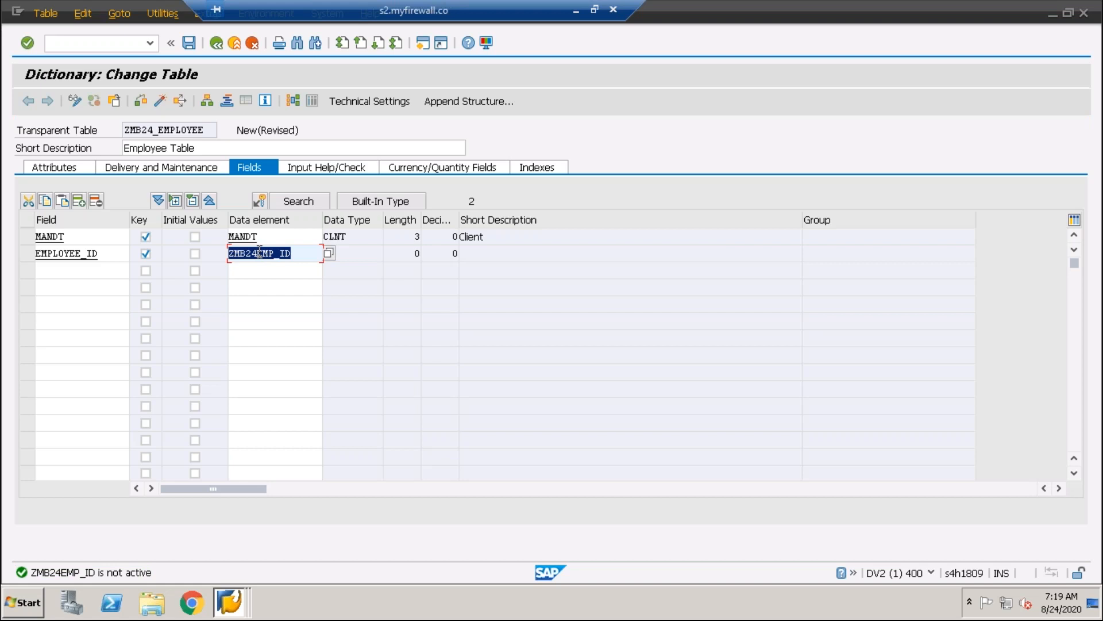
click(258, 253)
click(274, 253)
text(_)
key(Return)
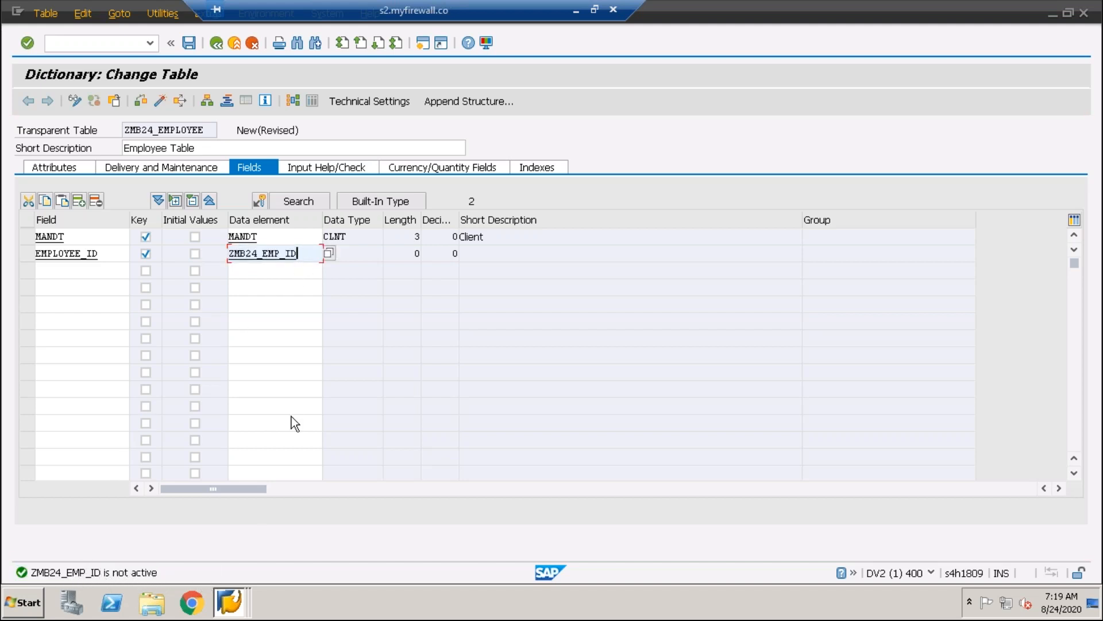
Open the data element ZMB24_EMP_ID from the EMPLOYEE_ID row to start its definition
drag(309, 254, 231, 257)
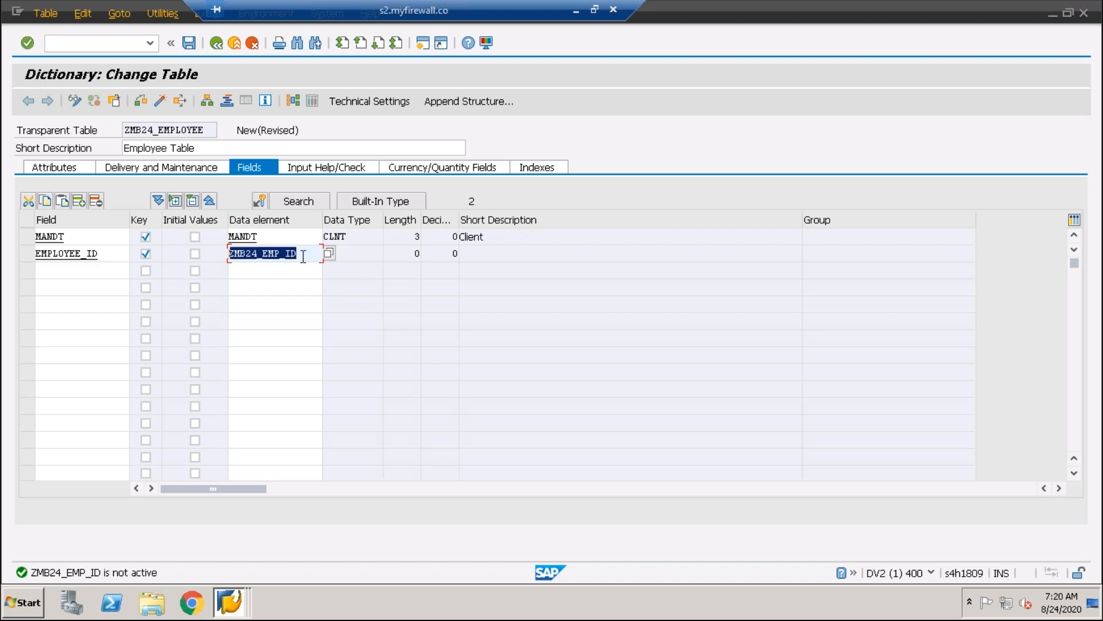
drag(300, 254, 173, 258)
drag(298, 253, 171, 264)
drag(312, 253, 205, 254)
double_click(260, 255)
drag(275, 245, 188, 246)
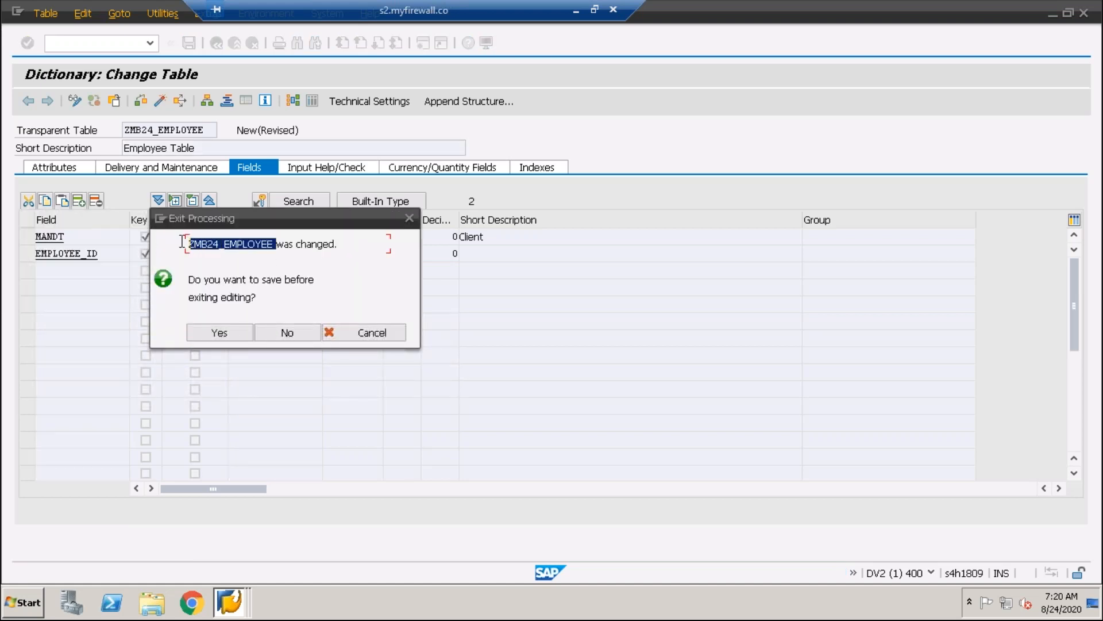
drag(274, 244, 174, 243)
click(317, 244)
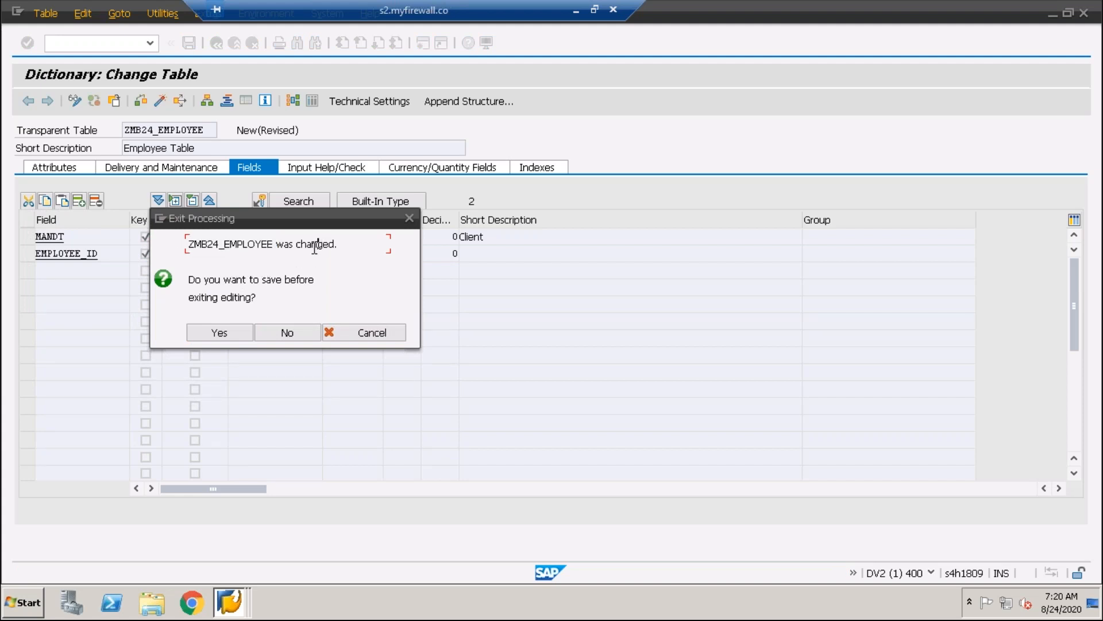
drag(277, 244, 148, 238)
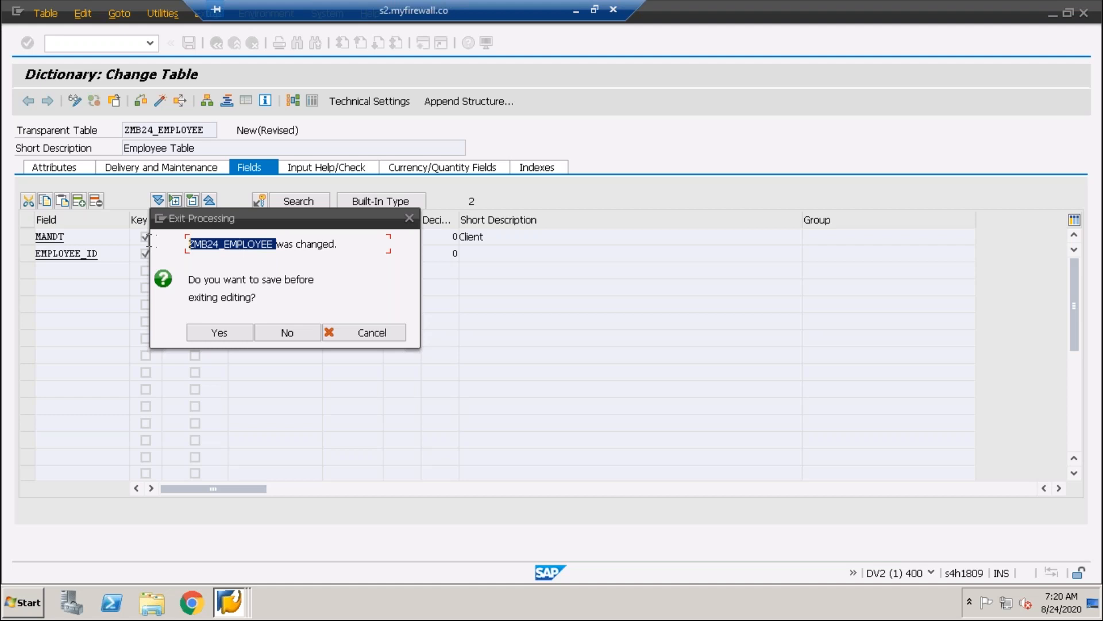
click(277, 246)
drag(276, 244, 164, 238)
click(272, 244)
drag(272, 244, 163, 241)
click(277, 246)
drag(277, 246, 185, 250)
click(269, 246)
Save the changed table ZMB24_EMPLOYEE before leaving it, storing it as a local object
click(219, 330)
click(259, 243)
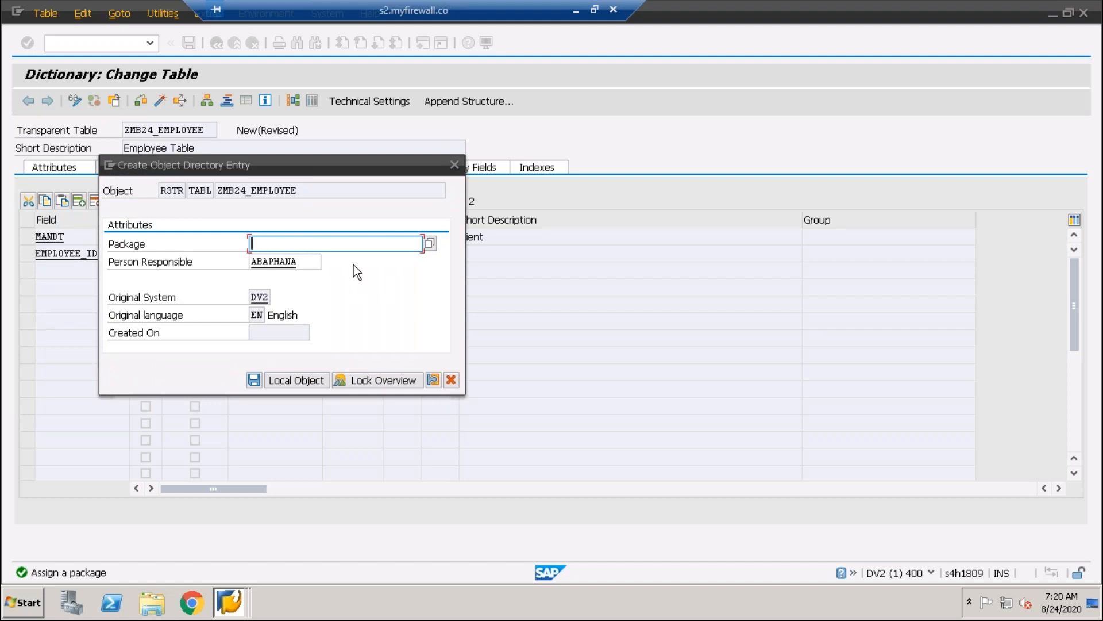
click(277, 380)
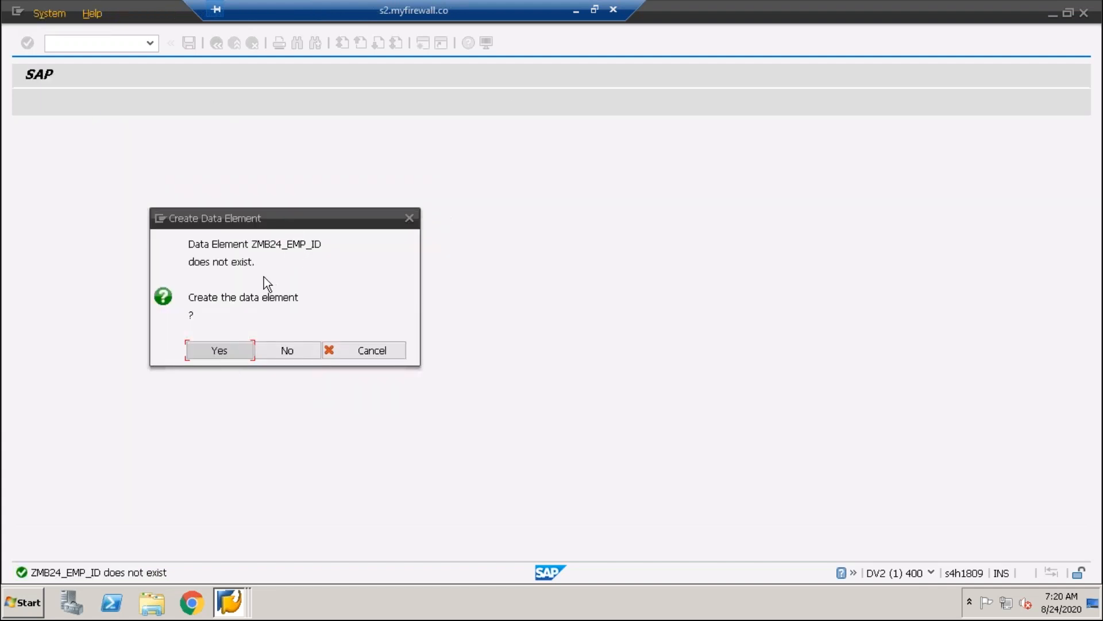
Create the data element ZMB24_EMP_ID and give it the short description "Emp Id"
mouse_move(187, 301)
mouse_down()
mouse_move(331, 302)
mouse_move(172, 307)
mouse_up()
click(320, 301)
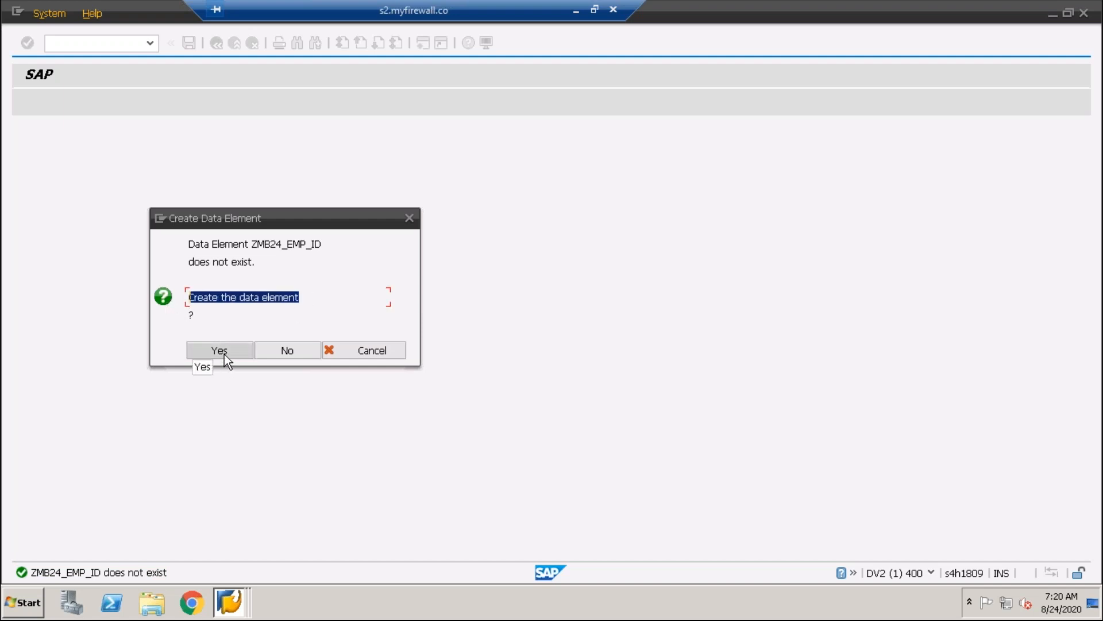
mouse_move(250, 244)
mouse_down()
mouse_move(344, 247)
mouse_move(253, 245)
mouse_up()
click(344, 247)
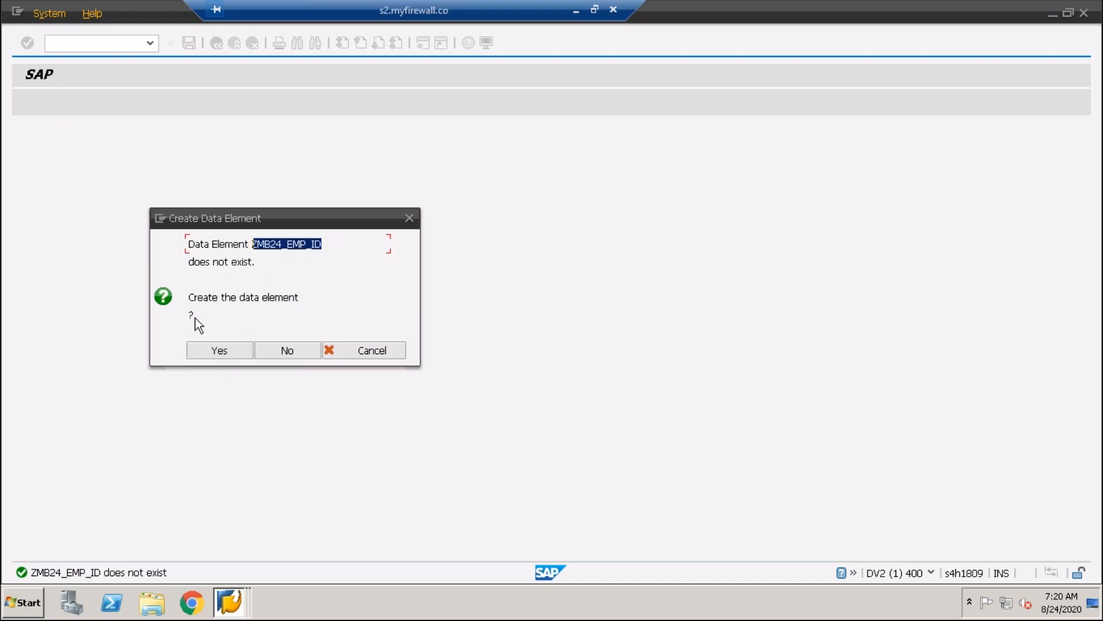
click(219, 350)
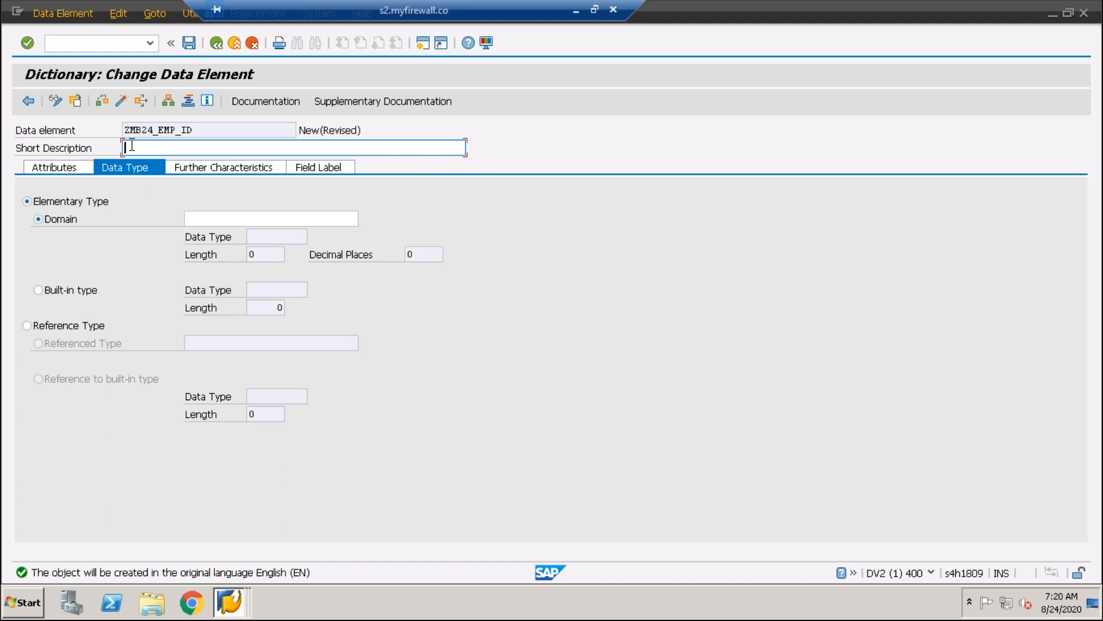
text(Emp Id)
click(218, 219)
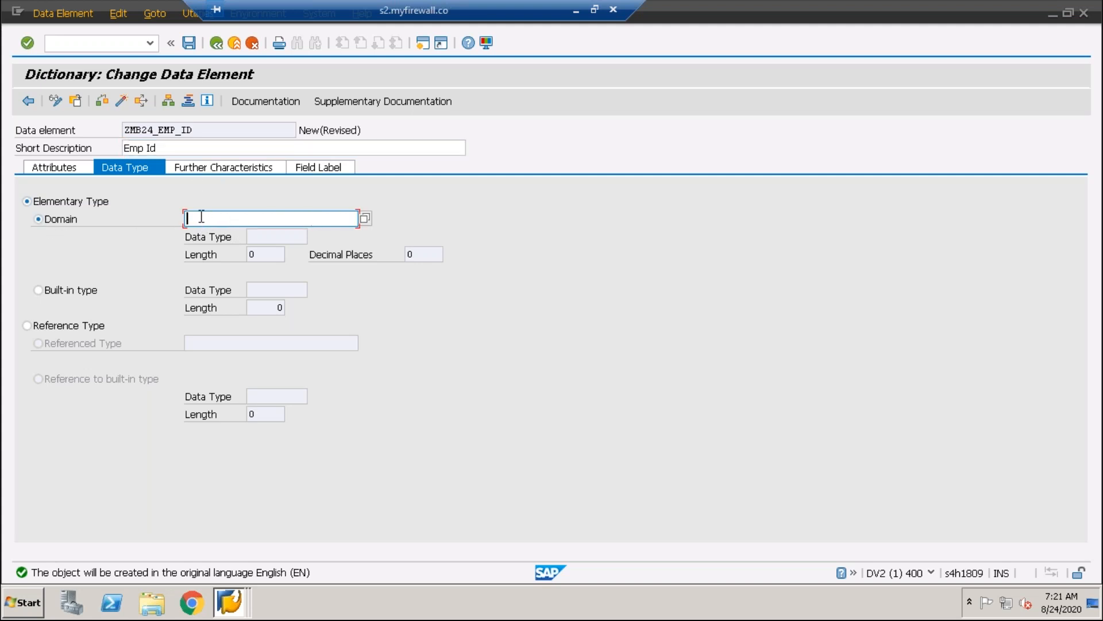
drag(205, 134, 93, 140)
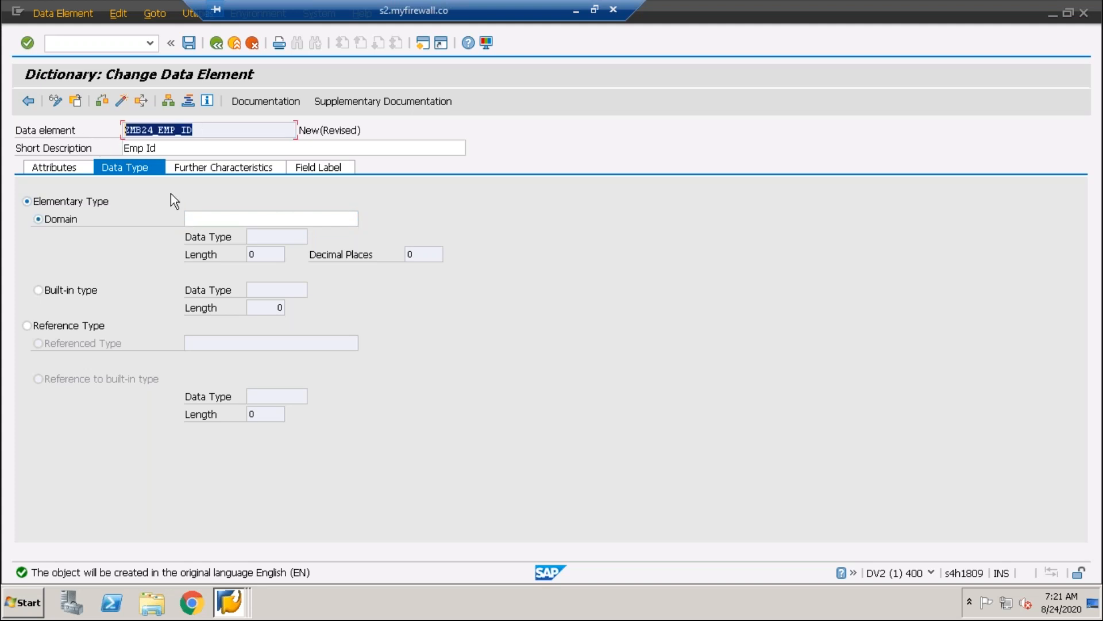
click(223, 220)
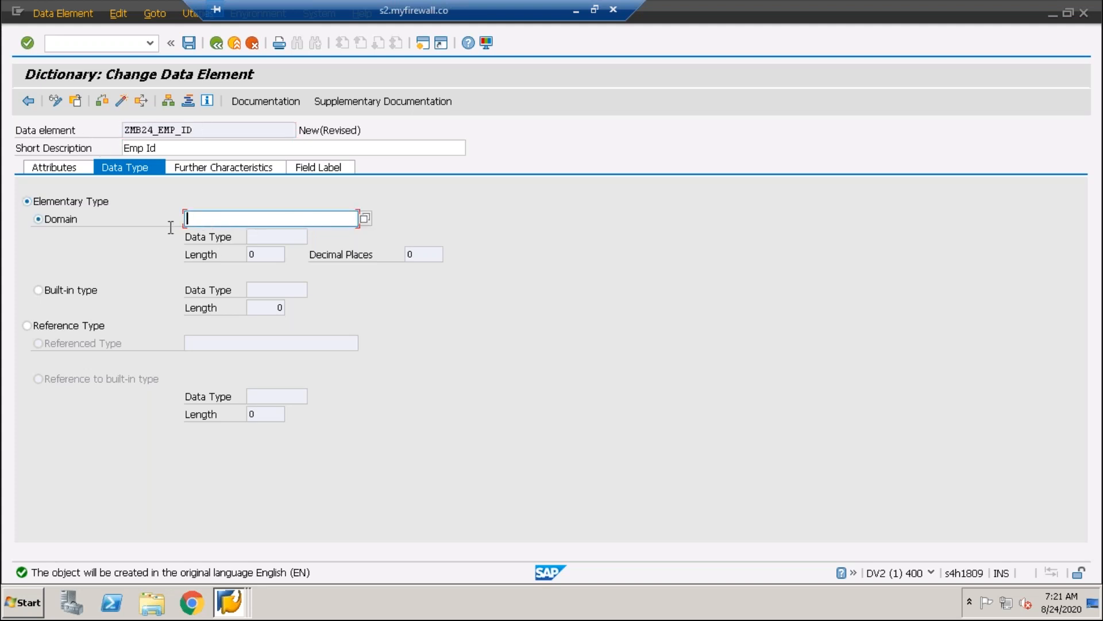
drag(195, 129, 114, 129)
click(211, 221)
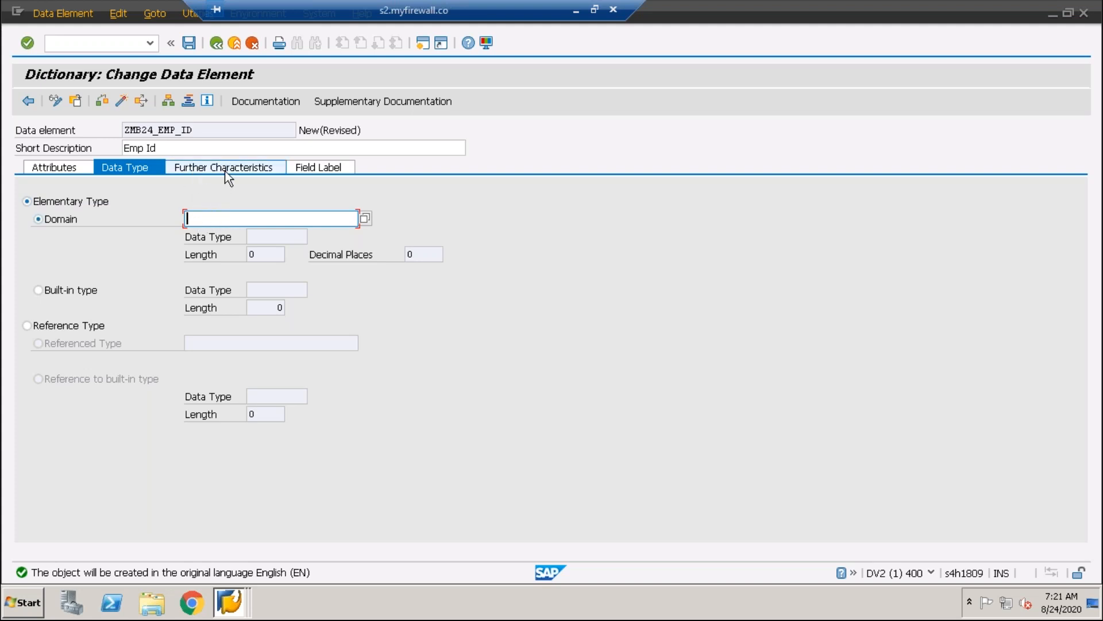
Assign the domain ZMB24_EMP_ID_D to the data element, reusing the data element's name with the suffix _D
drag(220, 132, 107, 134)
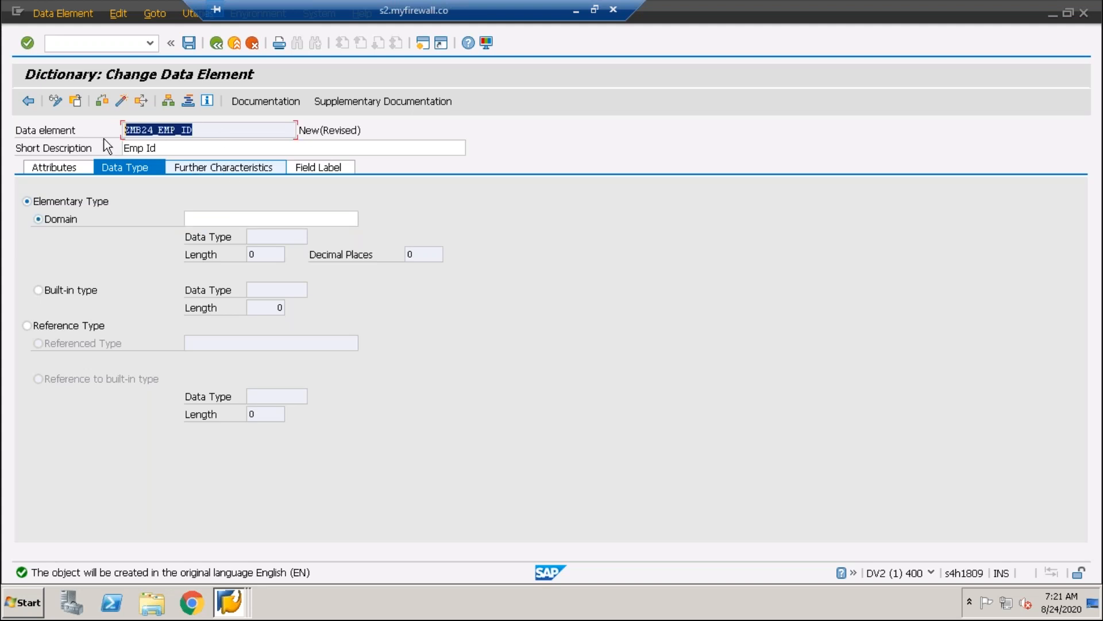
key(ctrl+c)
click(203, 219)
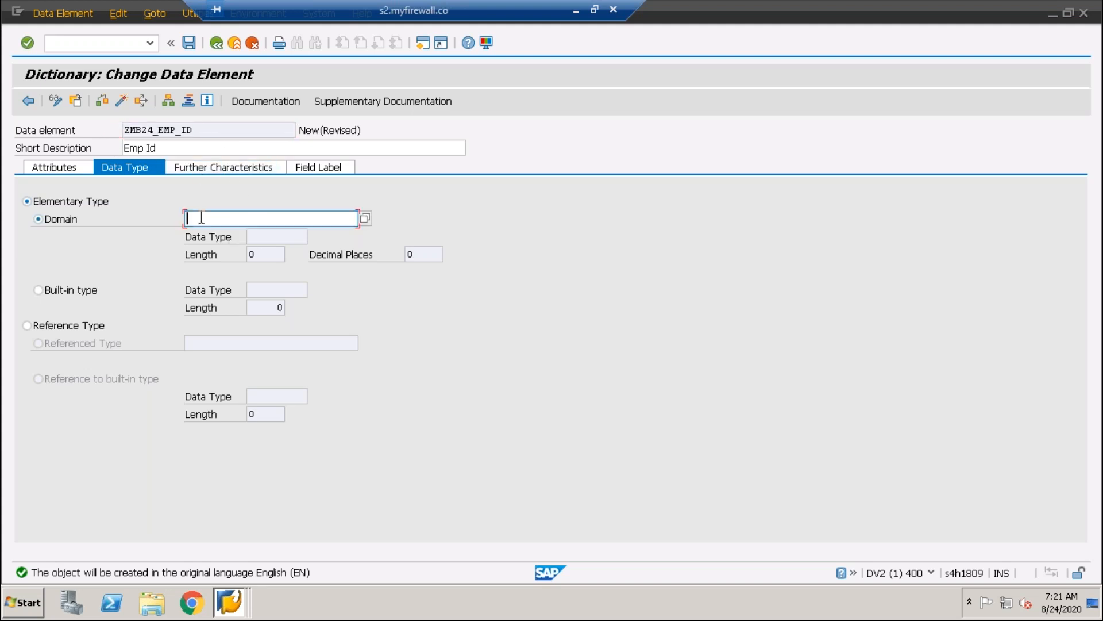
key(ctrl+v)
text(_d)
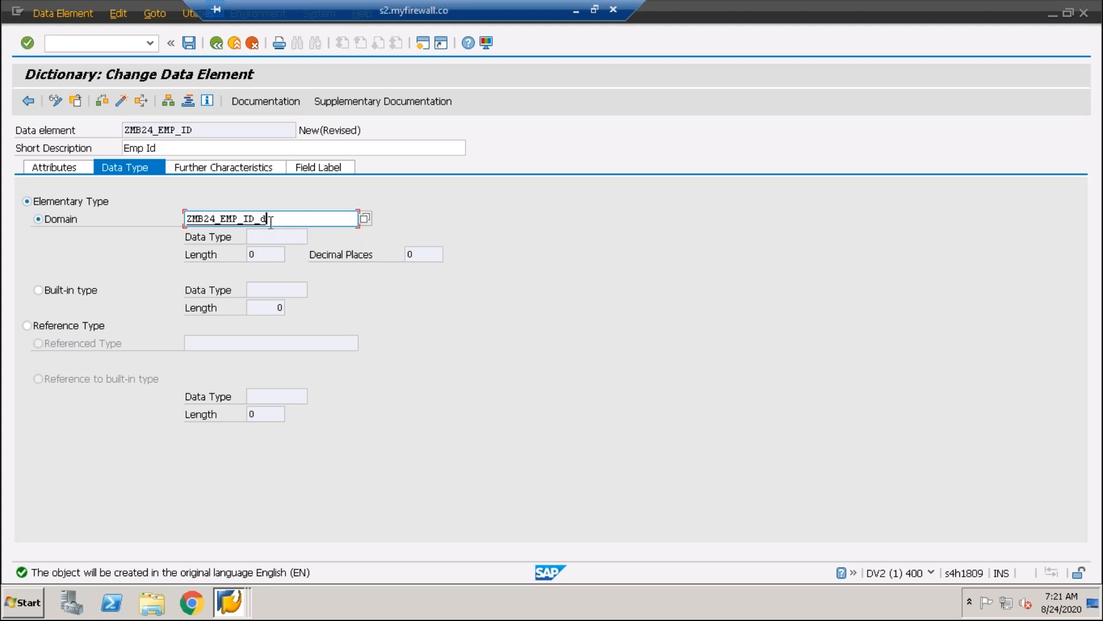
key(BackSpace)
text(_D)
click(266, 224)
click(304, 220)
key(Return)
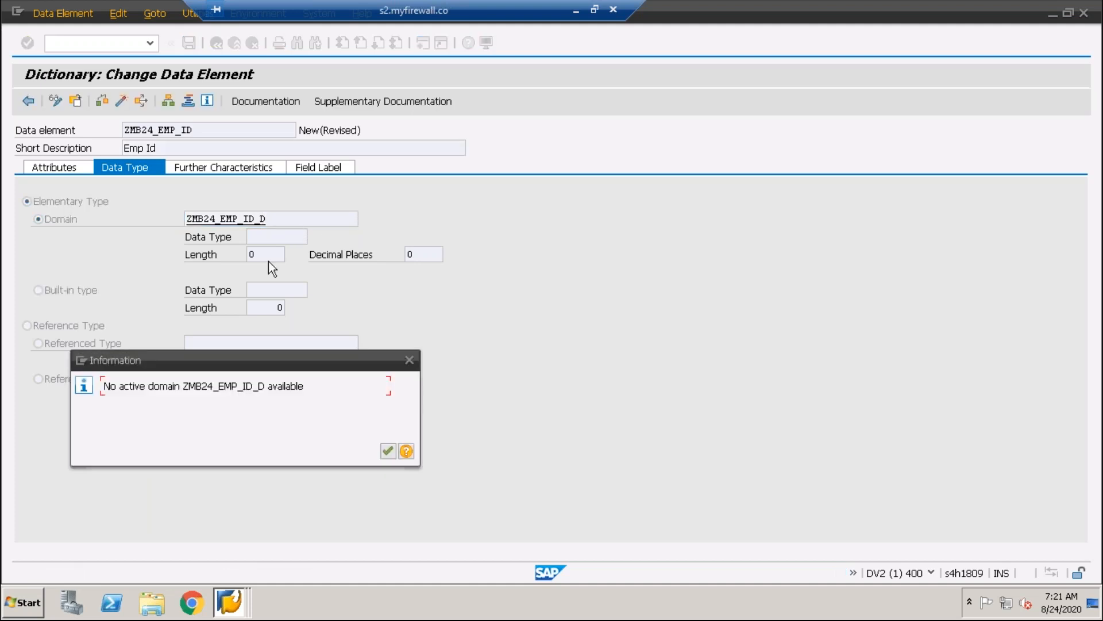
Start creating the missing domain ZMB24_EMP_ID_D from the data element, saving the data element as a local object on the way
drag(189, 386, 270, 387)
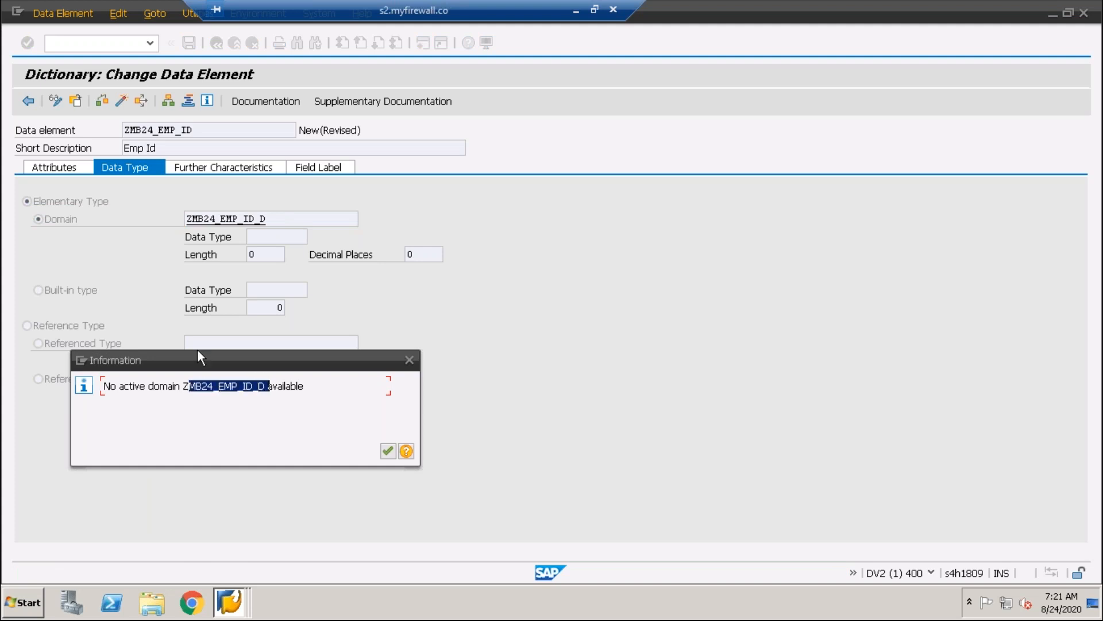
click(387, 451)
click(270, 219)
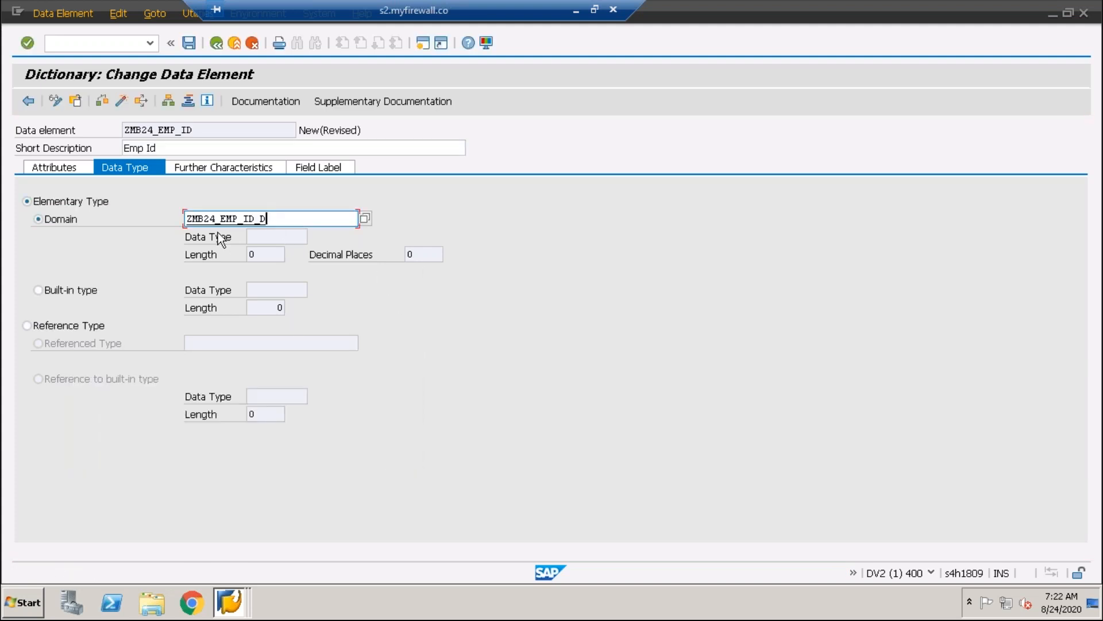
key(F3)
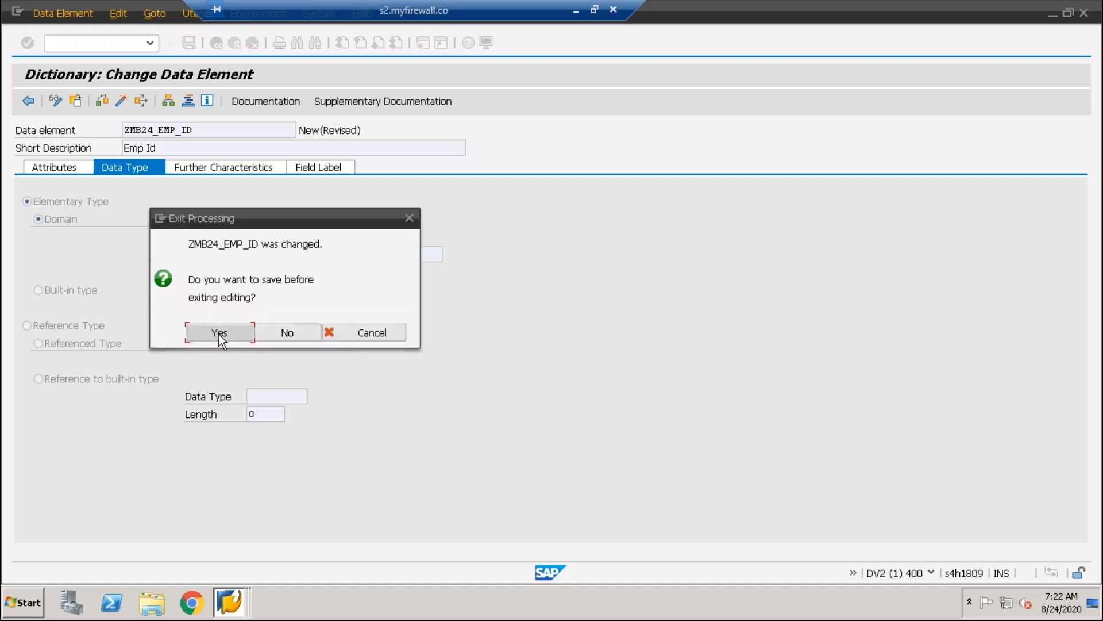
click(219, 333)
drag(347, 164, 695, 115)
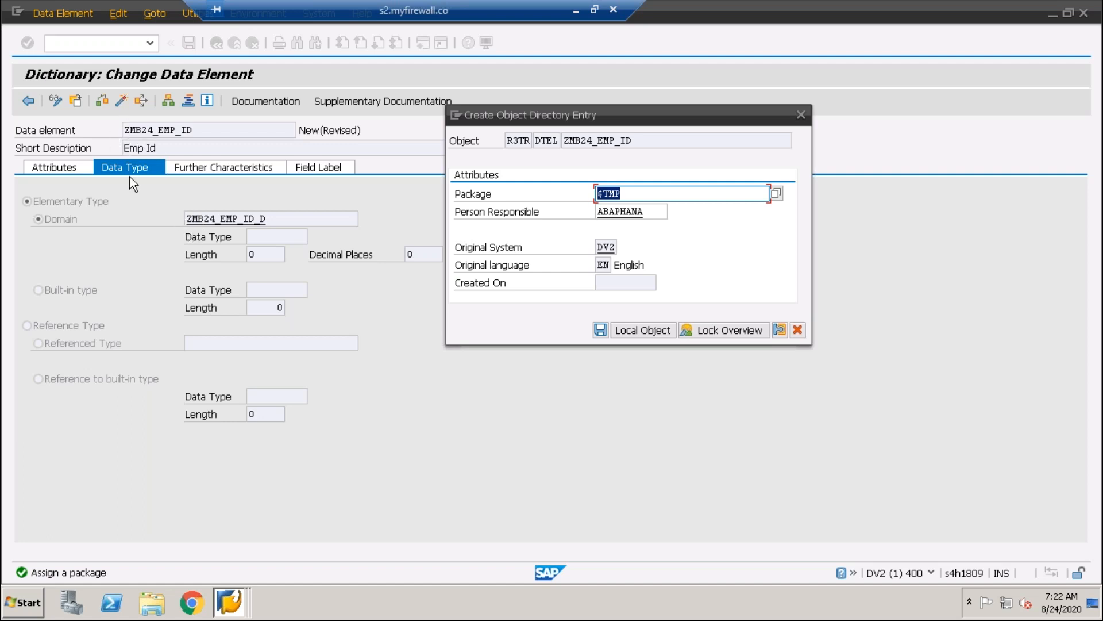
click(657, 331)
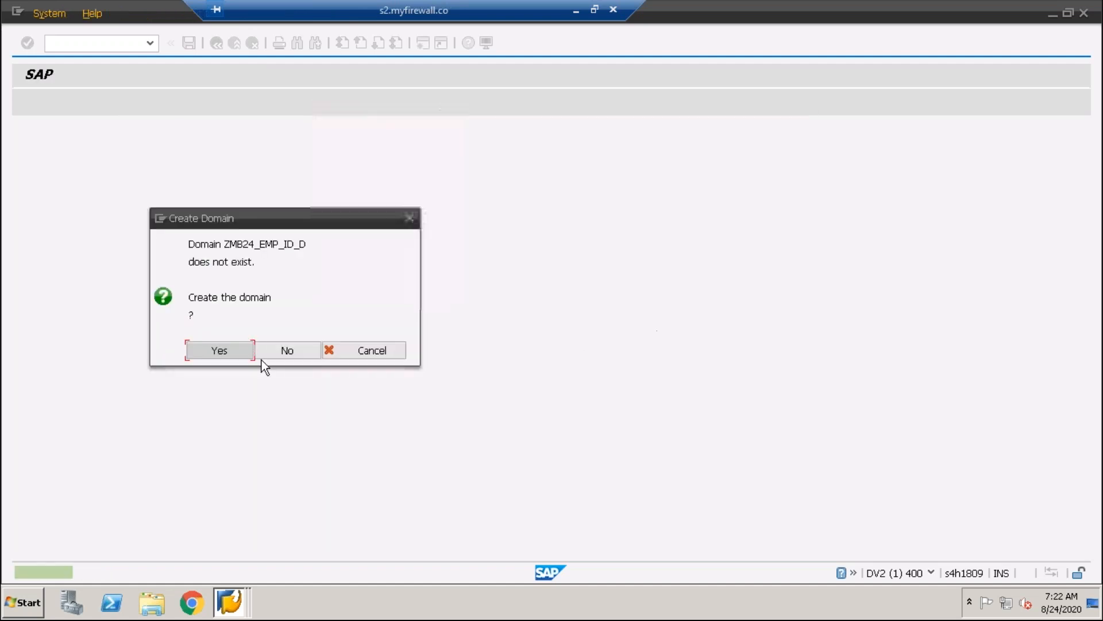
Confirm creation of the domain ZMB24_EMP_ID_D and give it the short description "Emp Id"
click(218, 351)
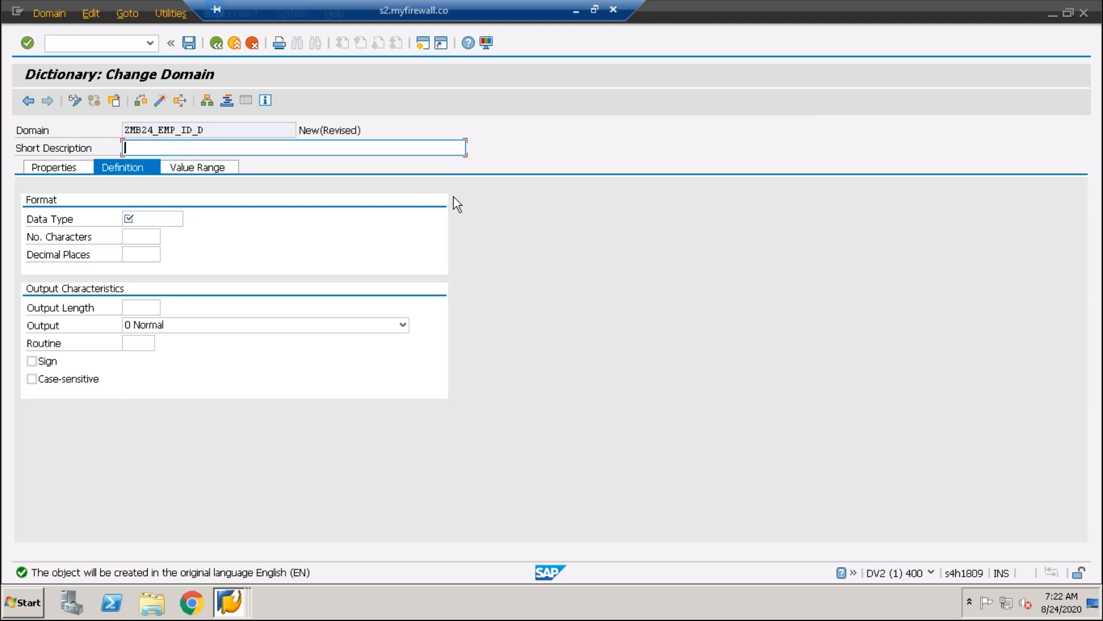
text(Emp Id)
Set the domain's data type to INT2 from the list of dictionary types and accept its default length
click(132, 219)
click(188, 218)
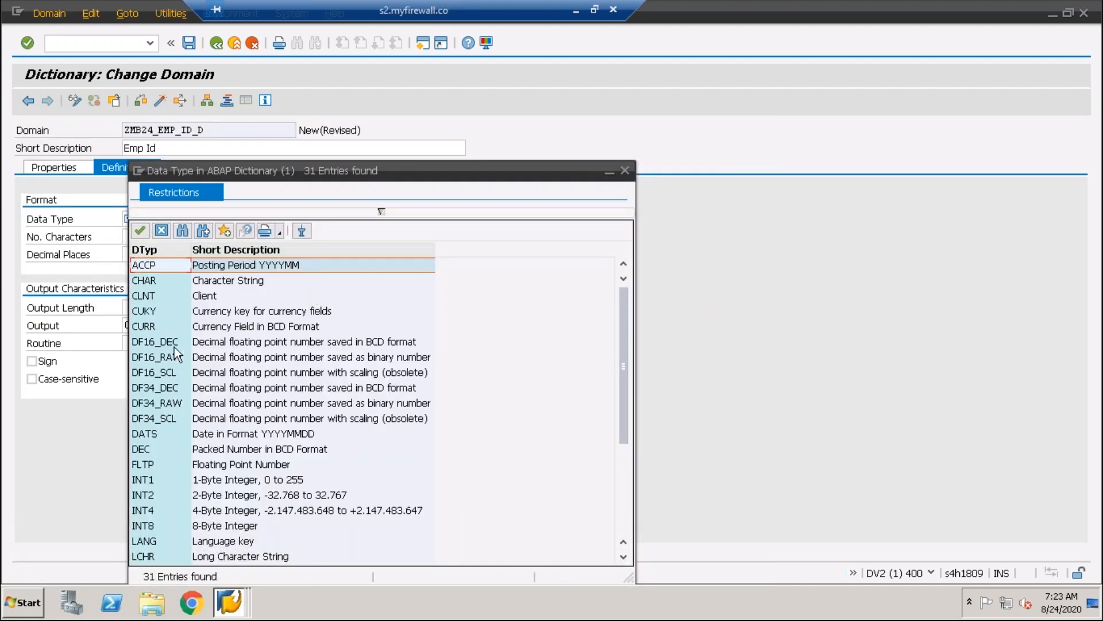
click(153, 286)
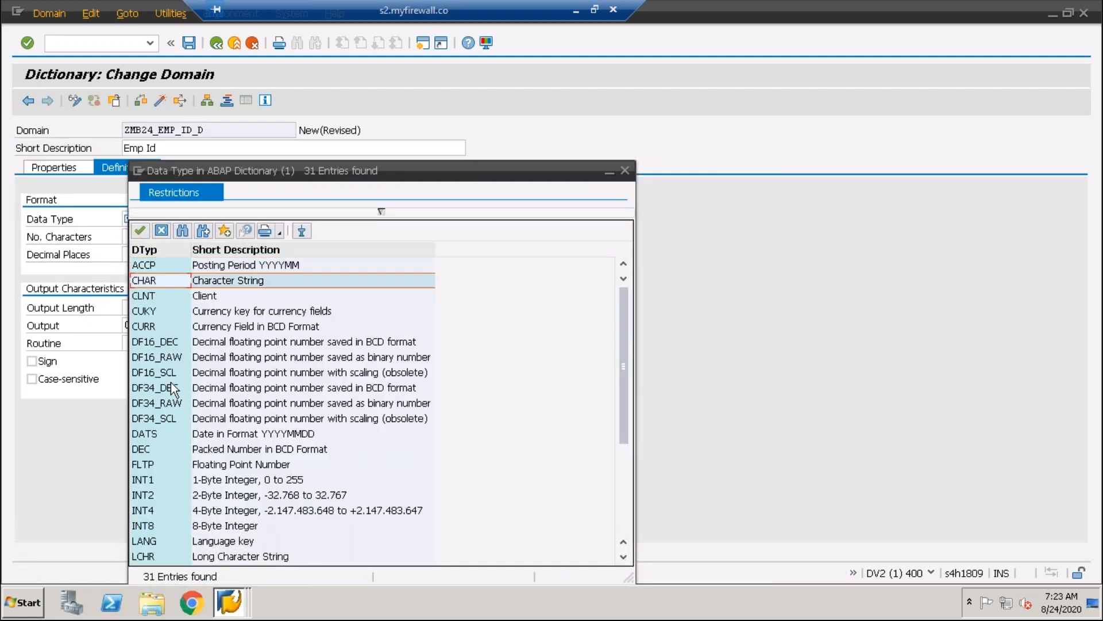
scroll(172, 394, down, 1)
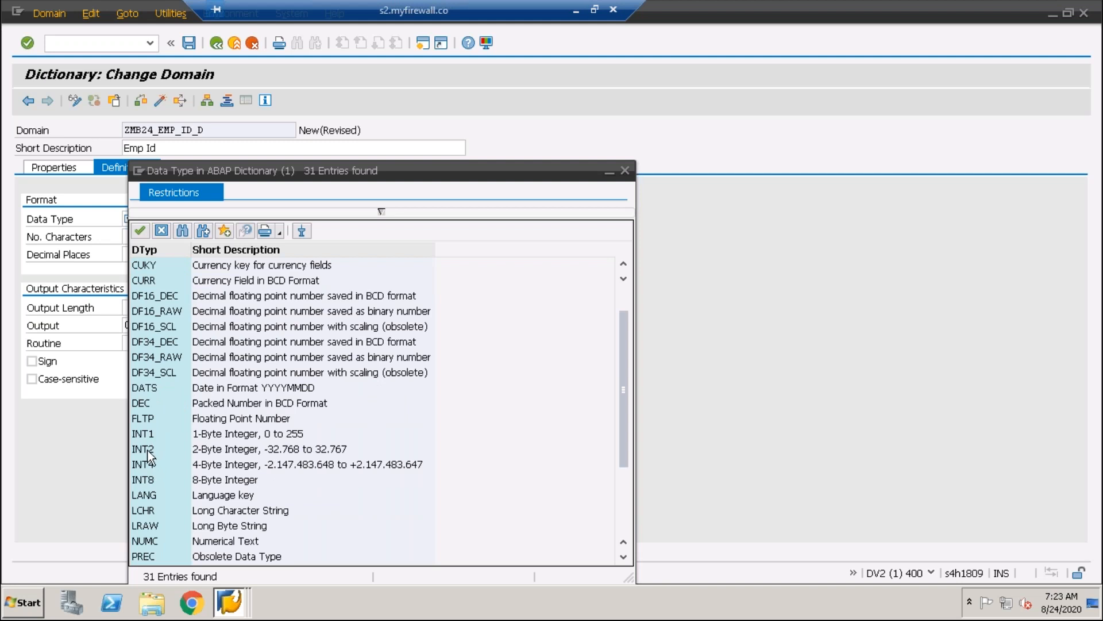
double_click(150, 449)
click(142, 235)
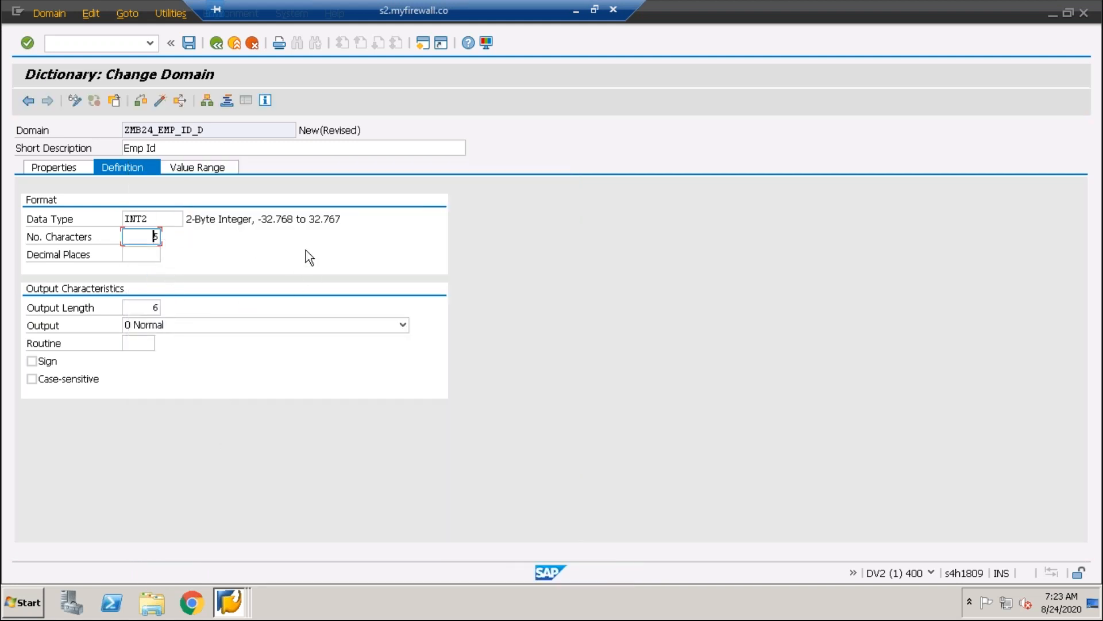
key(Return)
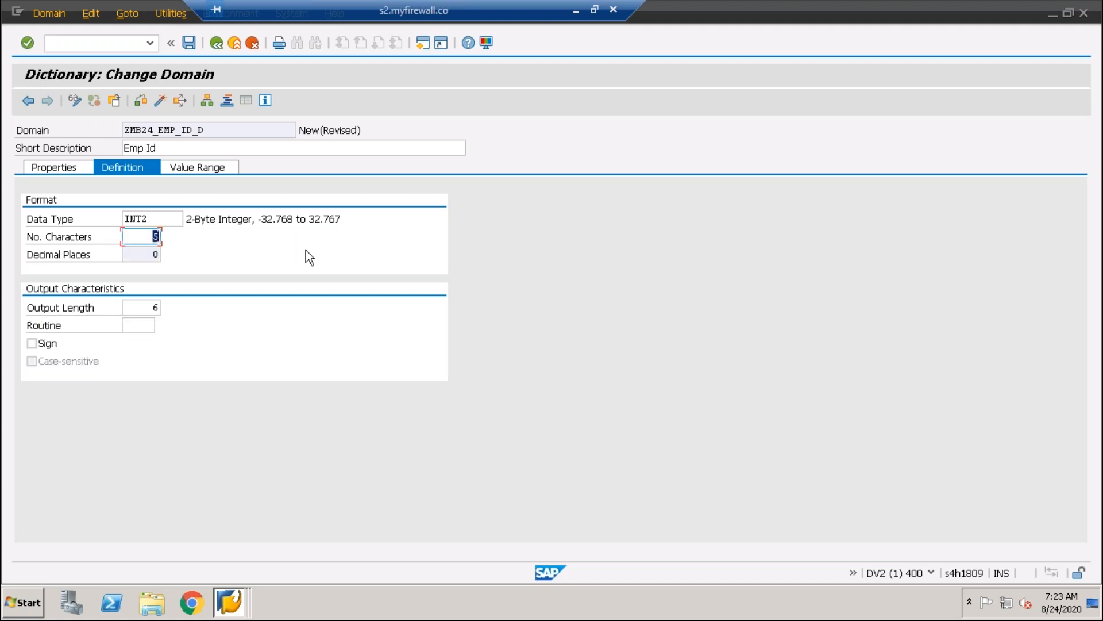
Save the domain ZMB24_EMP_ID_D as a local object and activate it
click(189, 44)
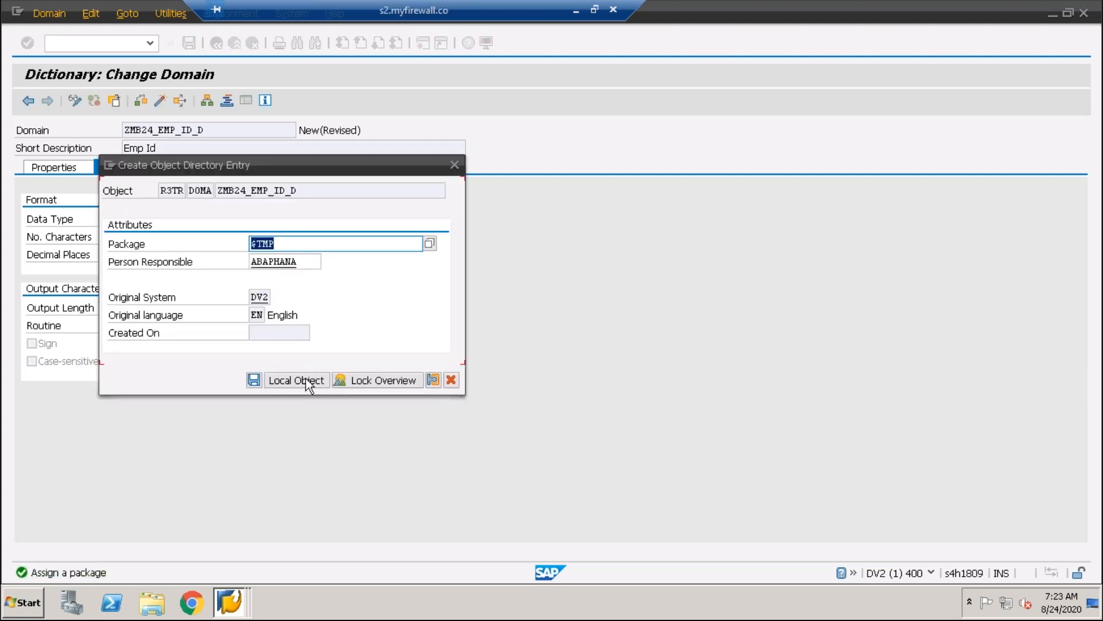
click(308, 384)
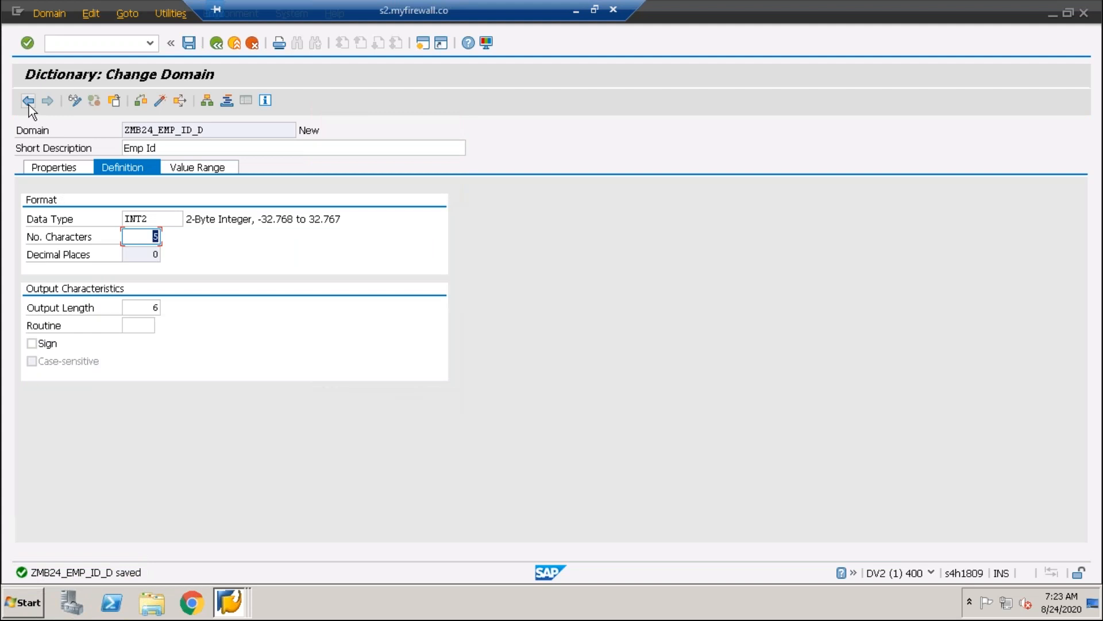
click(160, 101)
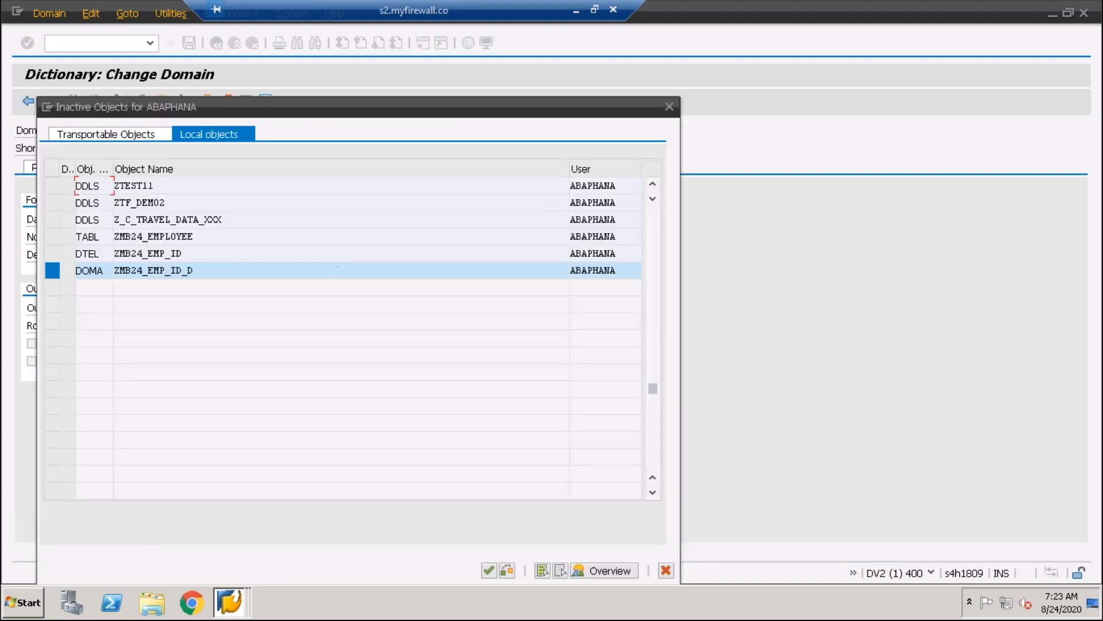
key(Return)
Return to the data element ZMB24_EMP_ID and review its status, short description, domain, data type and length
drag(252, 128, 124, 129)
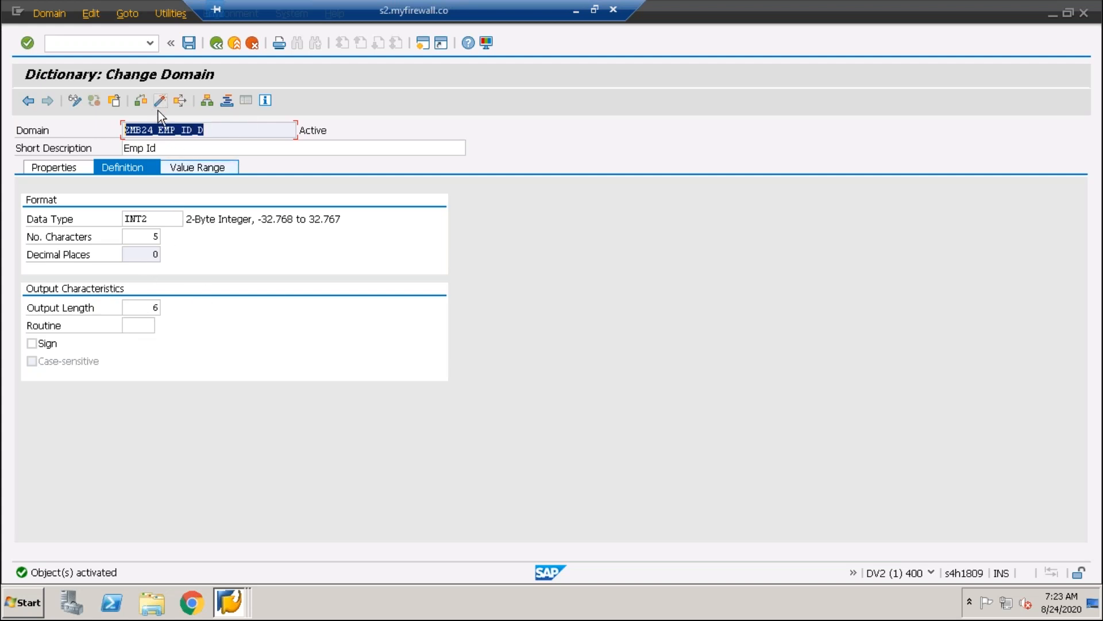
click(29, 101)
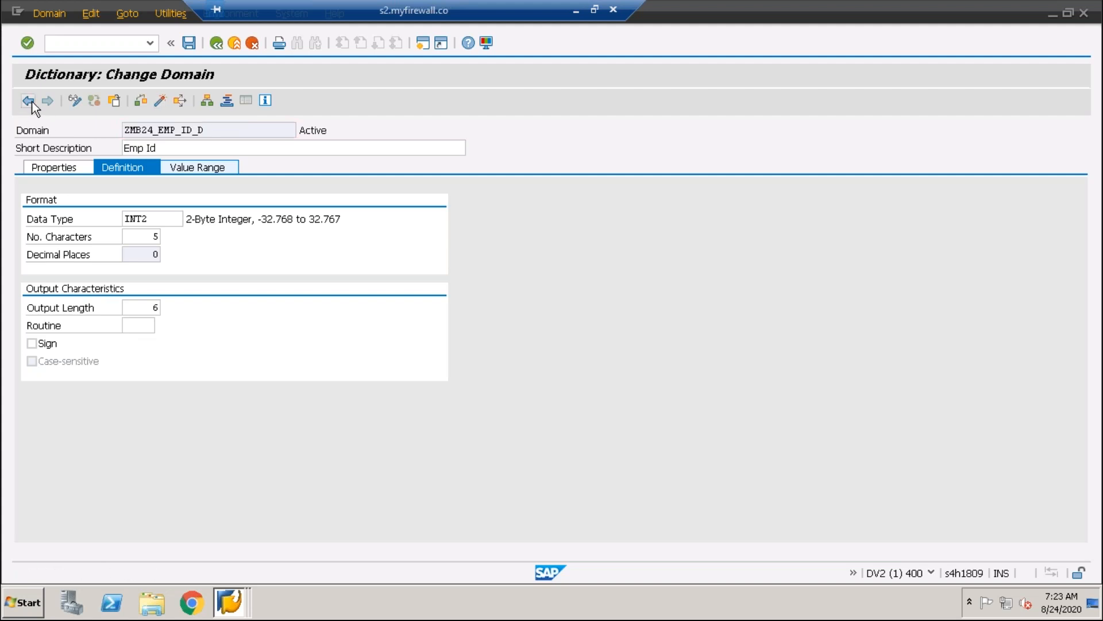
drag(323, 133, 278, 133)
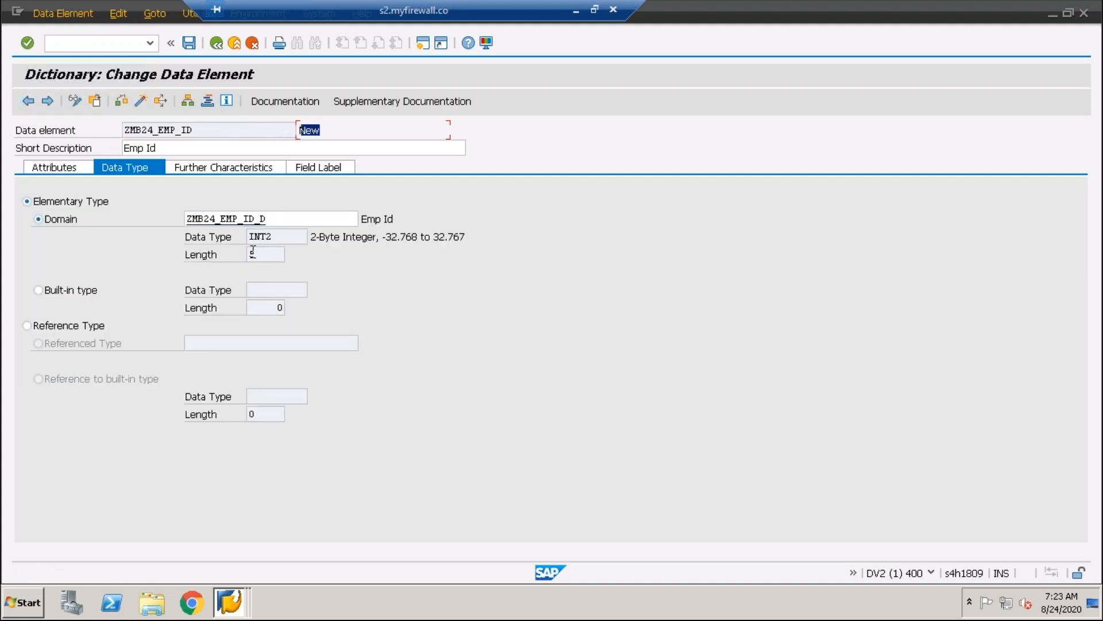
click(209, 130)
drag(208, 130, 94, 129)
drag(220, 129, 94, 124)
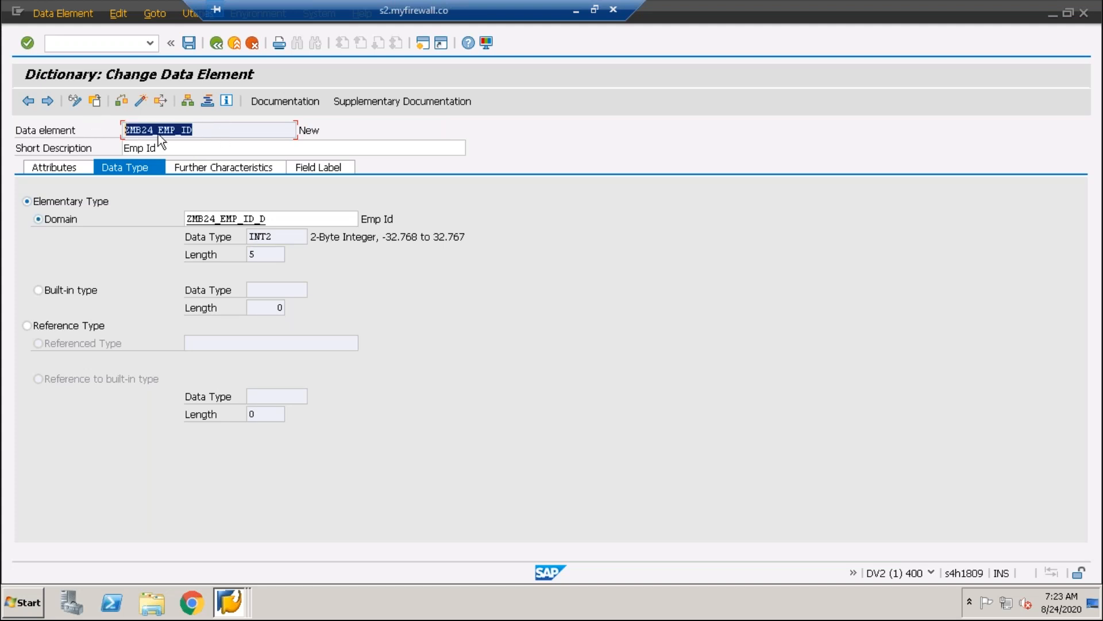
drag(183, 147, 107, 148)
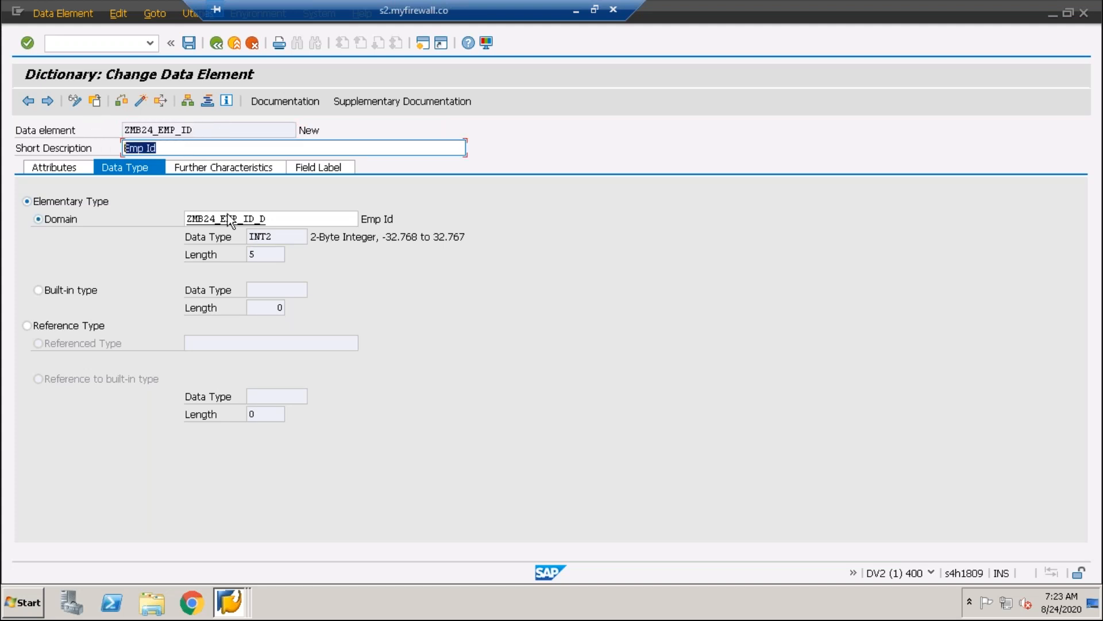
drag(295, 220, 147, 223)
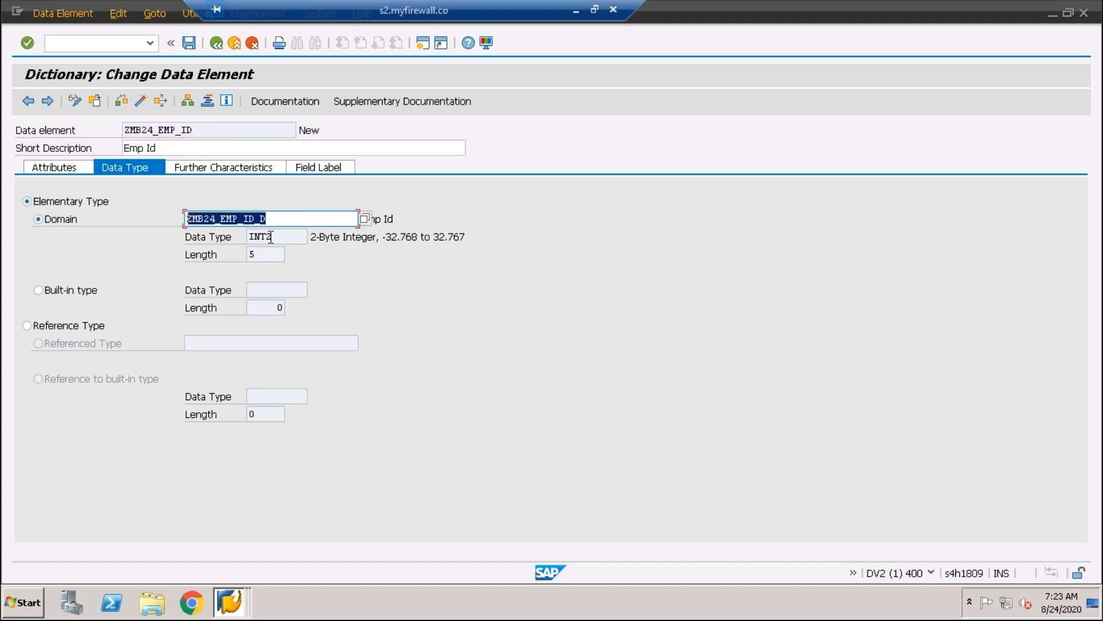
drag(282, 237, 218, 237)
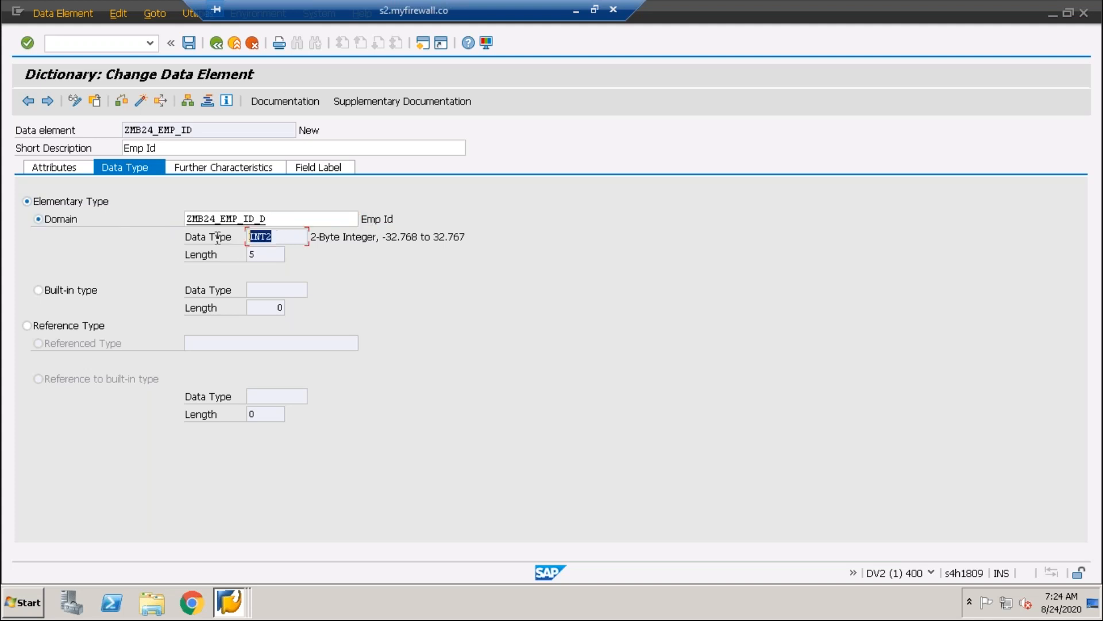
click(255, 254)
drag(282, 254, 249, 254)
Enter "Emp Id" as the data element's short and medium field labels with default lengths, and save the data element
click(311, 168)
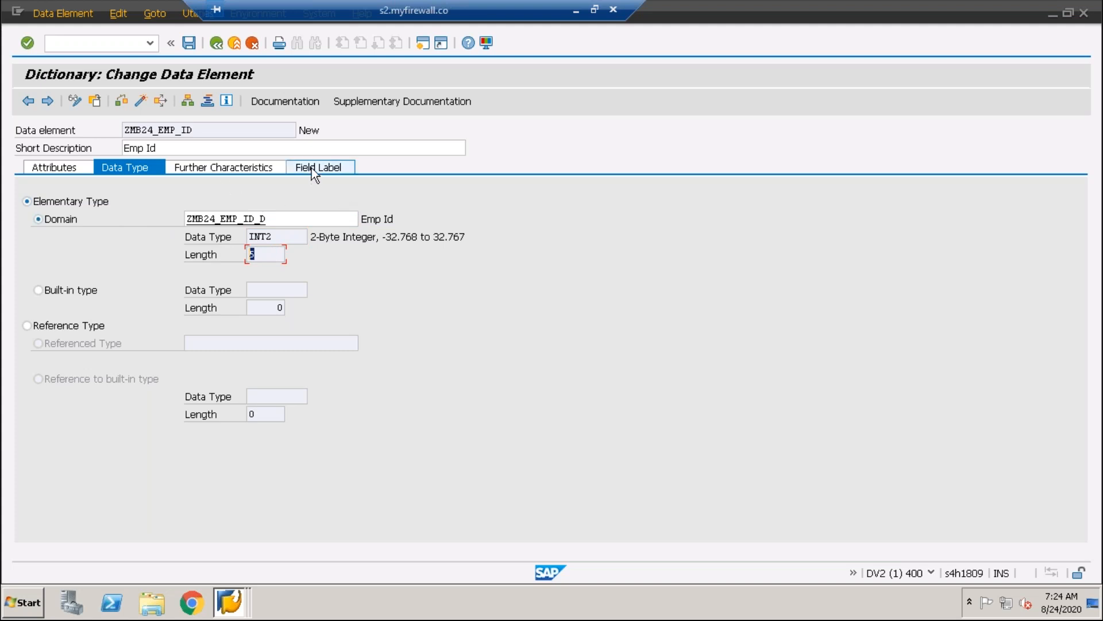
click(206, 219)
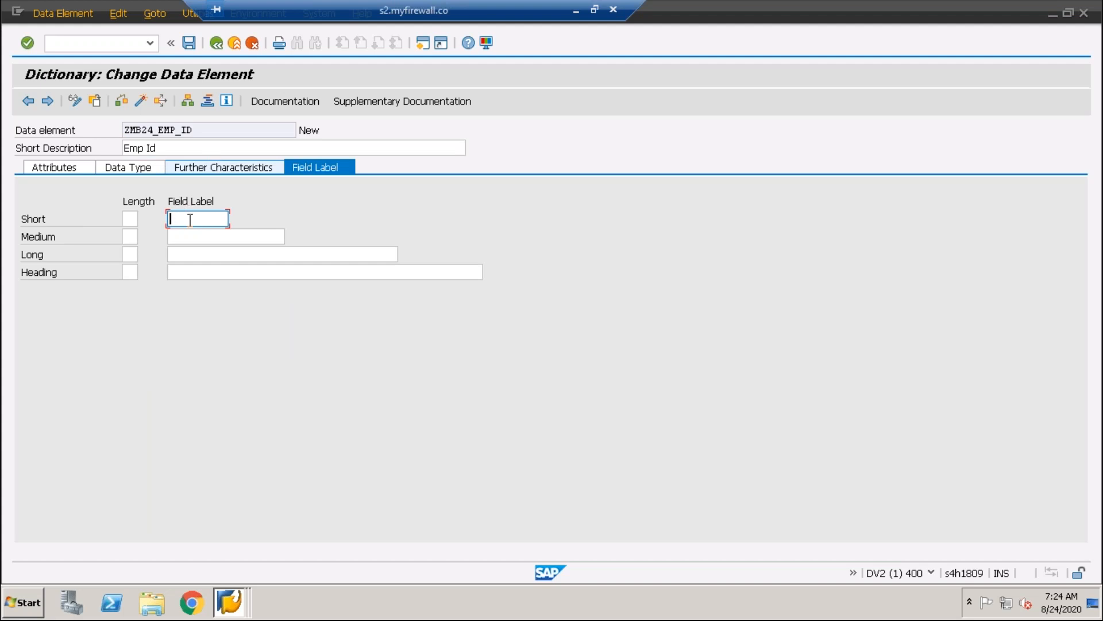
text(Emp Id)
click(179, 235)
text(Emp )
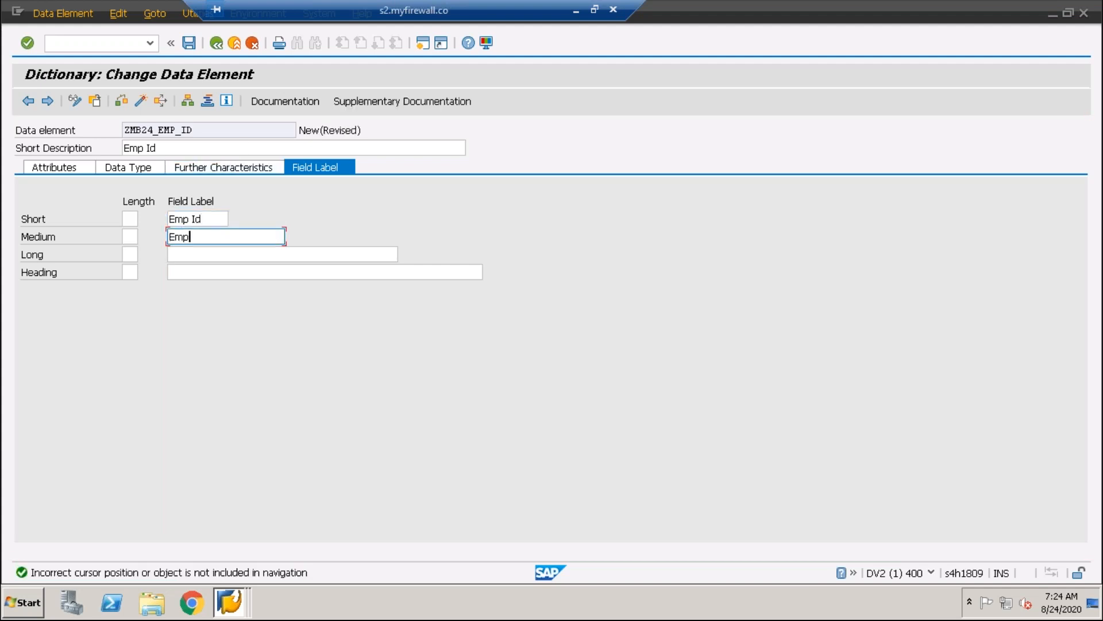
text(Id)
key(Return)
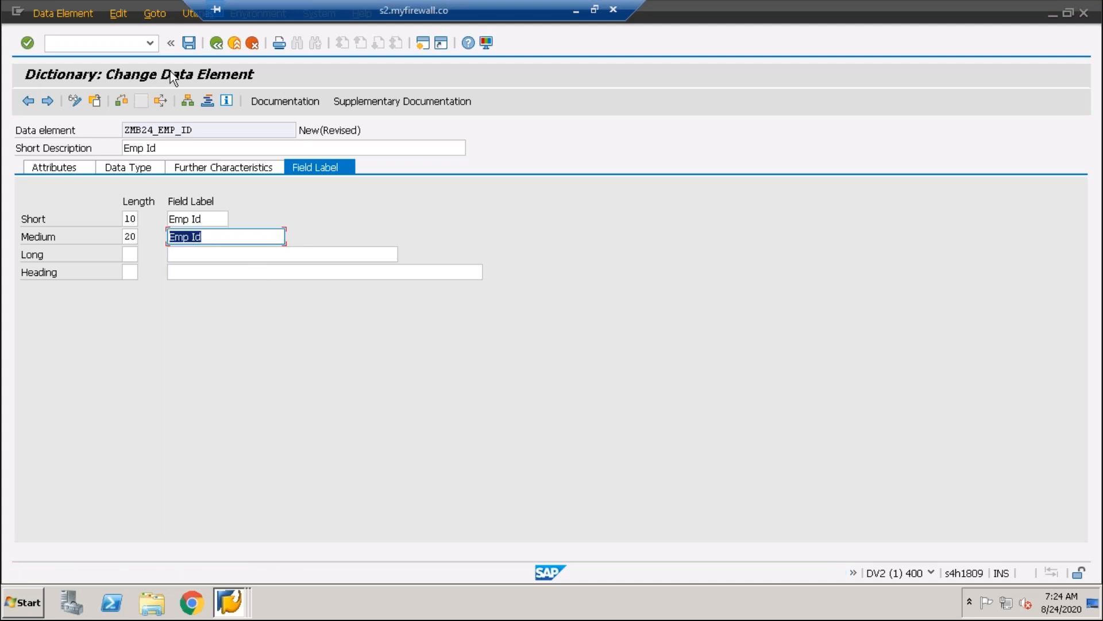
click(186, 43)
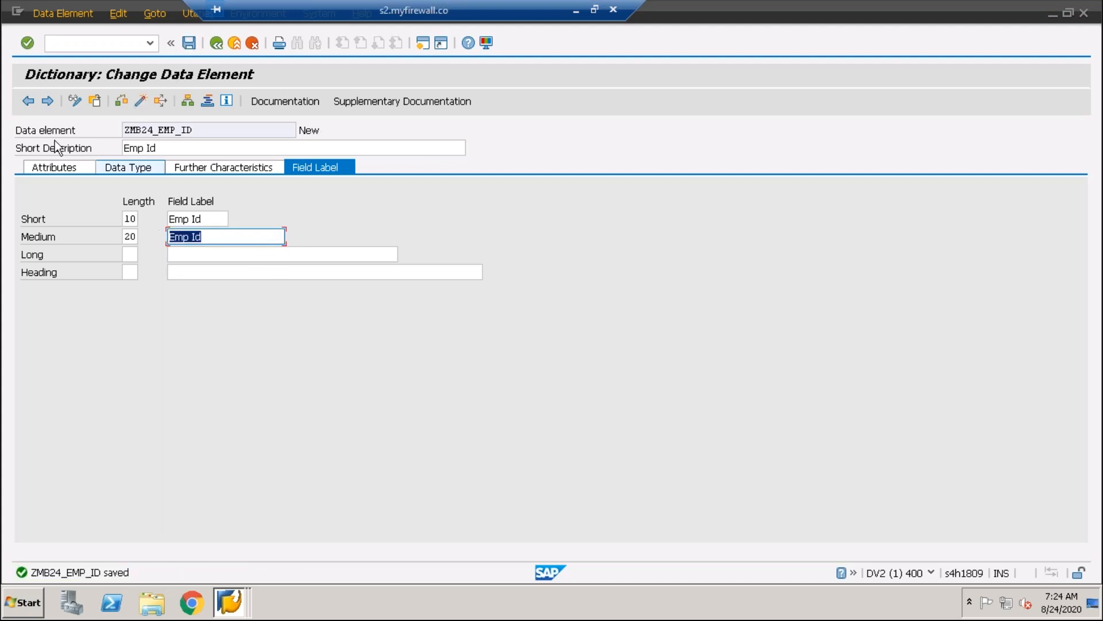
Check the data element ZMB24_EMP_ID for consistency and activate it, leaving the long and heading labels empty
click(189, 254)
click(187, 274)
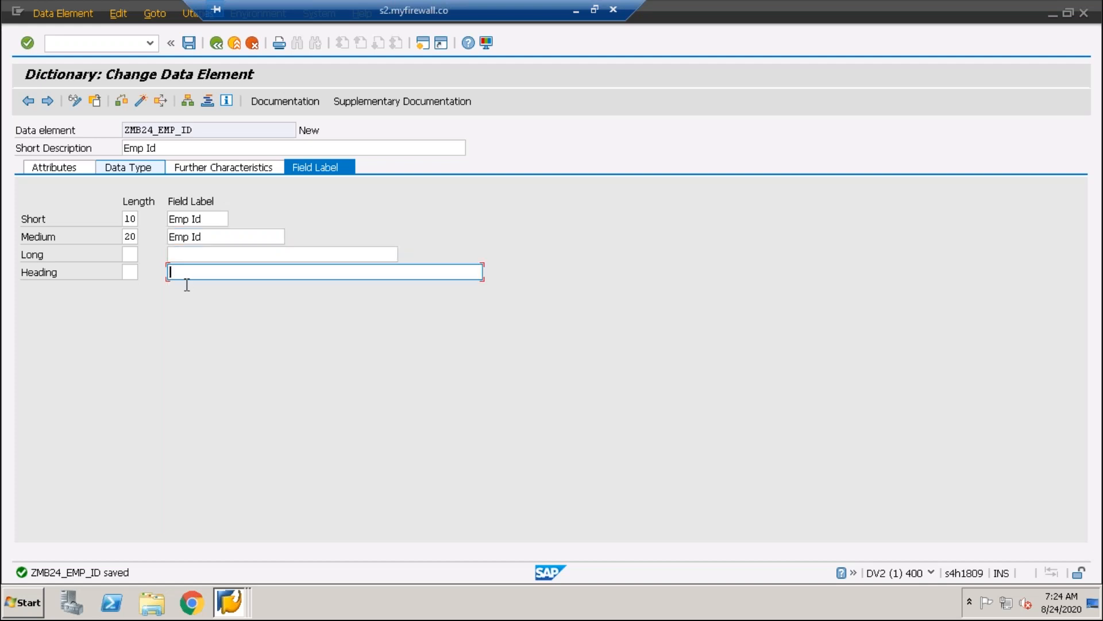
click(121, 102)
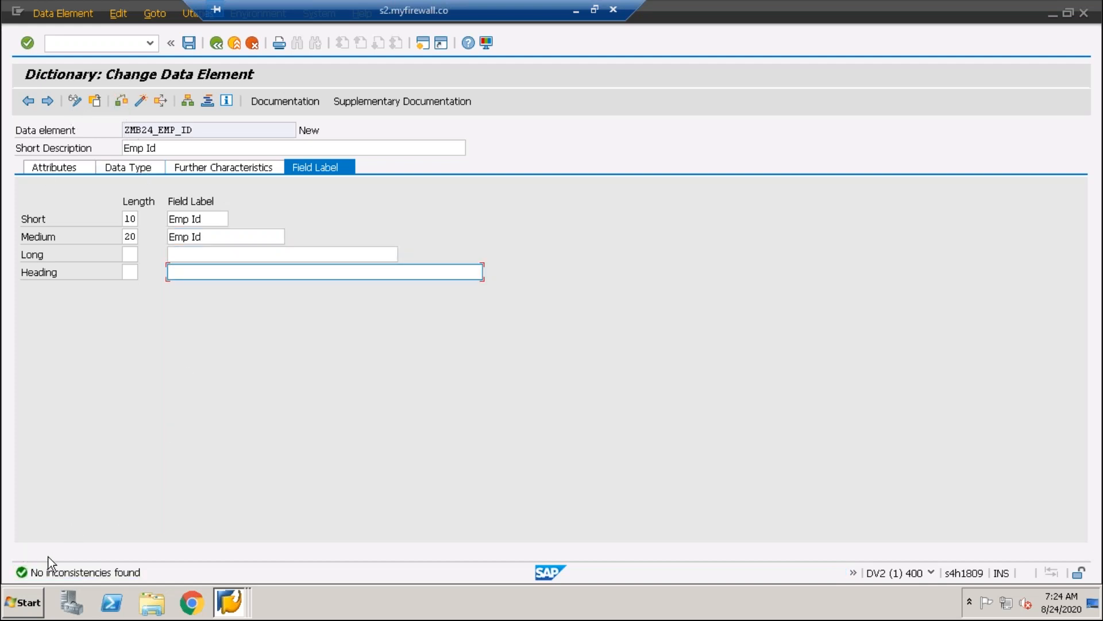
click(141, 101)
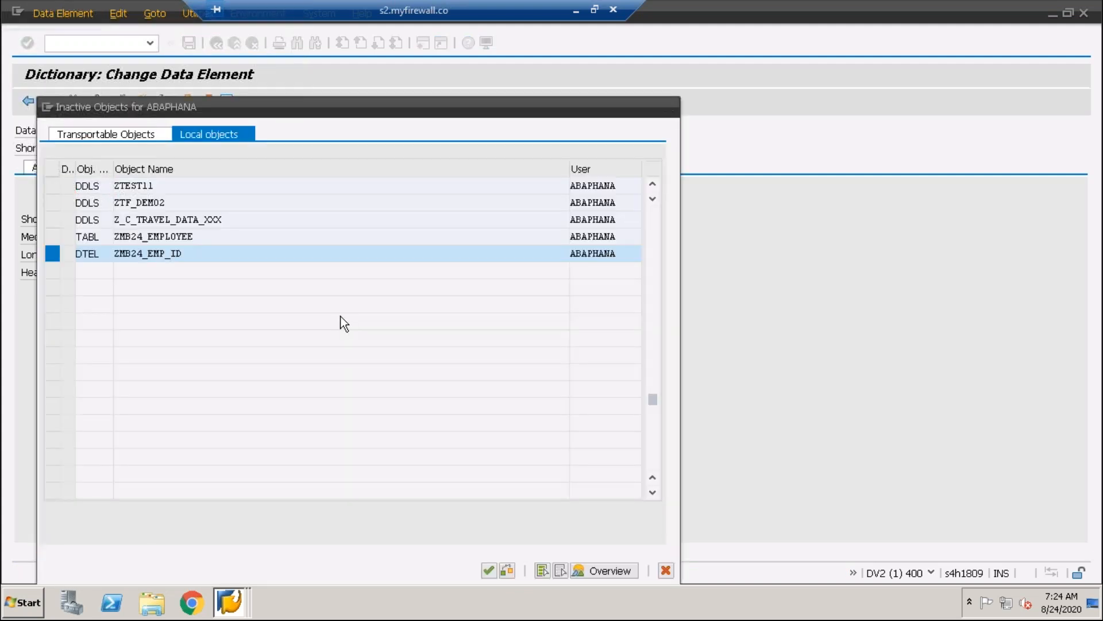
key(Return)
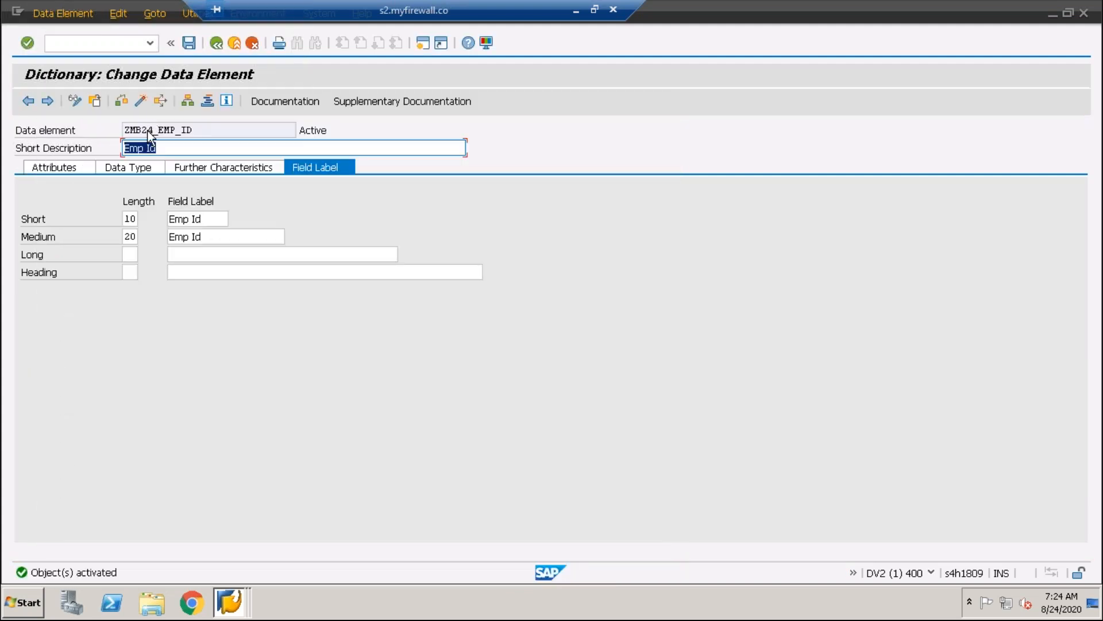
Return to the table ZMB24_EMPLOYEE and add a field named Emp_Name below EMPLOYEE_ID
click(28, 101)
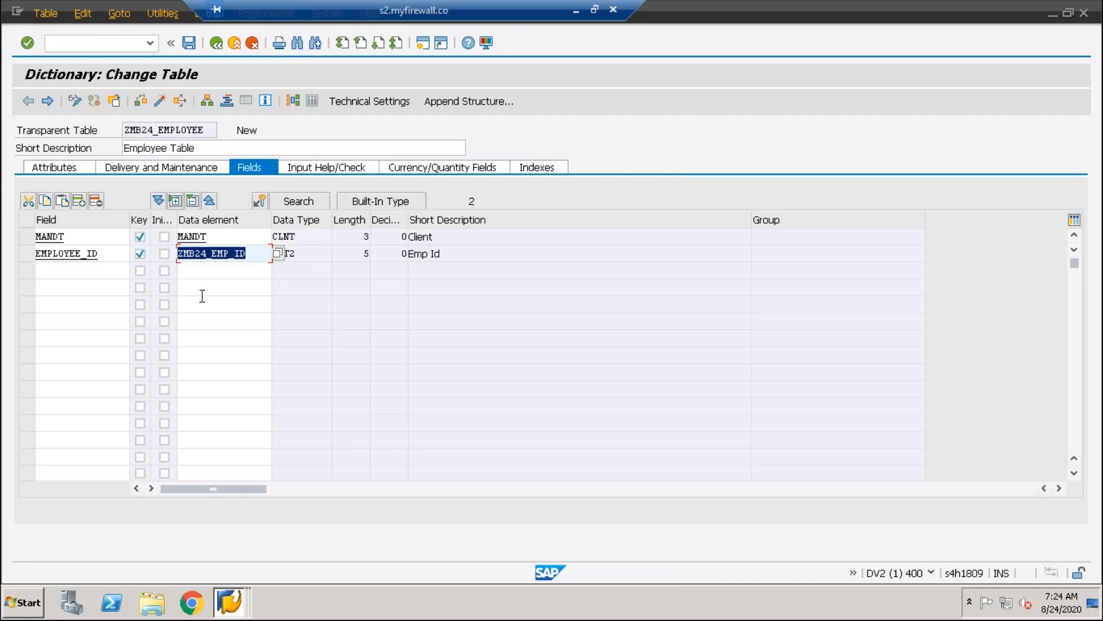
click(79, 268)
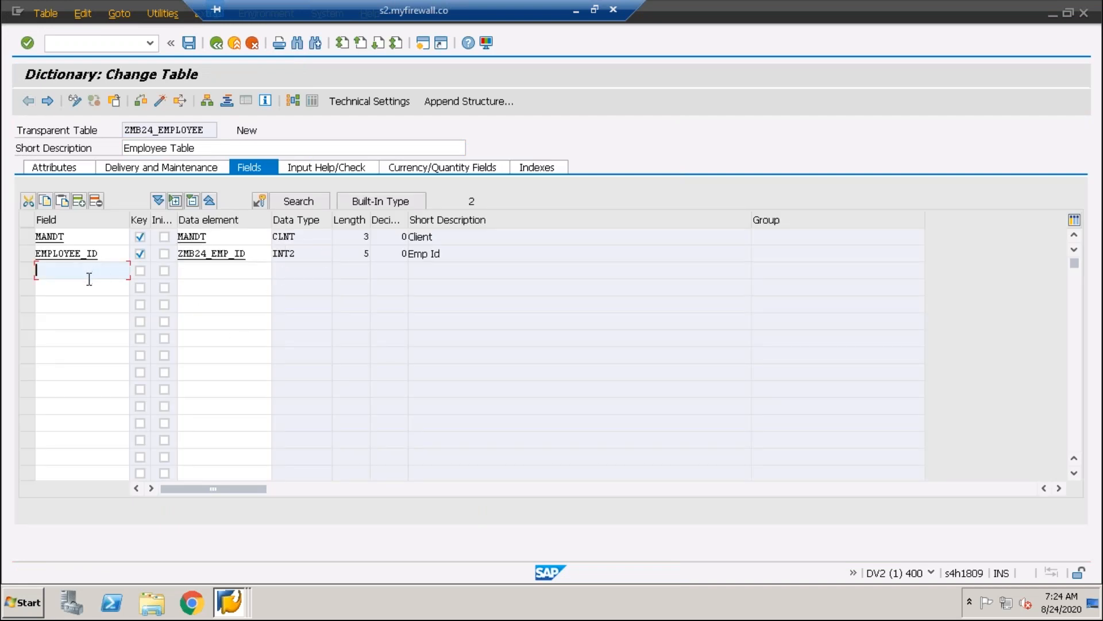
text(Emp)
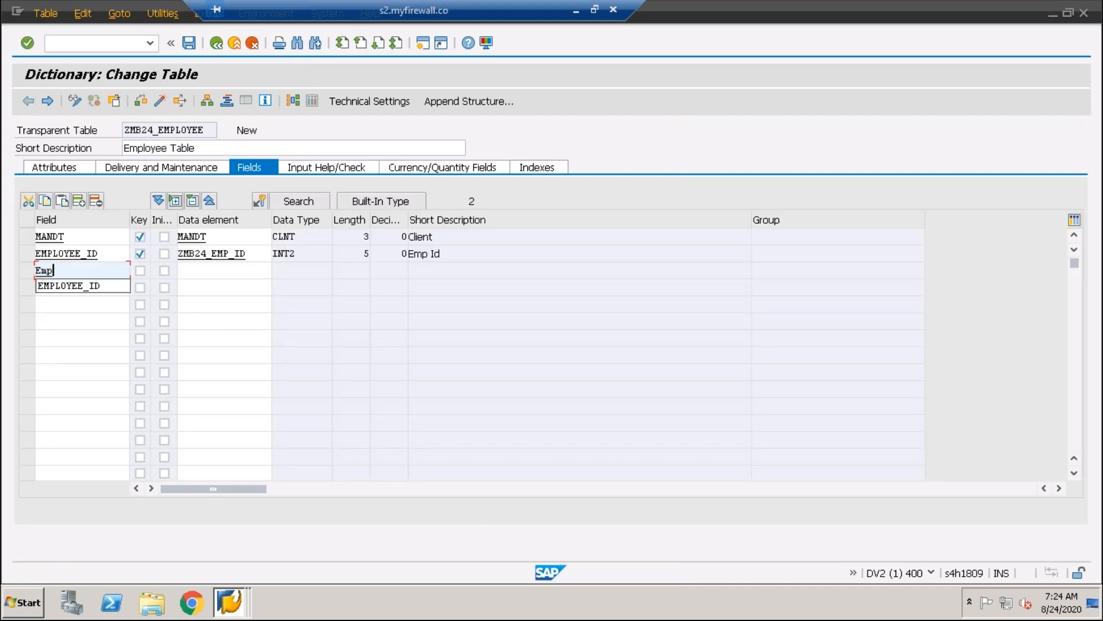
text(_Name)
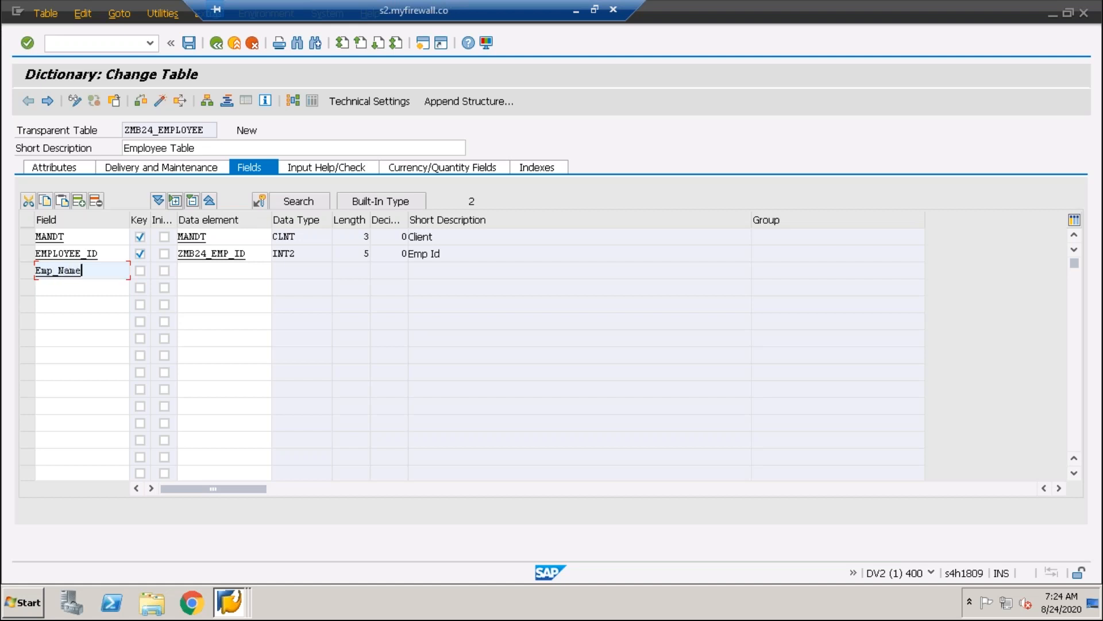
key(Tab)
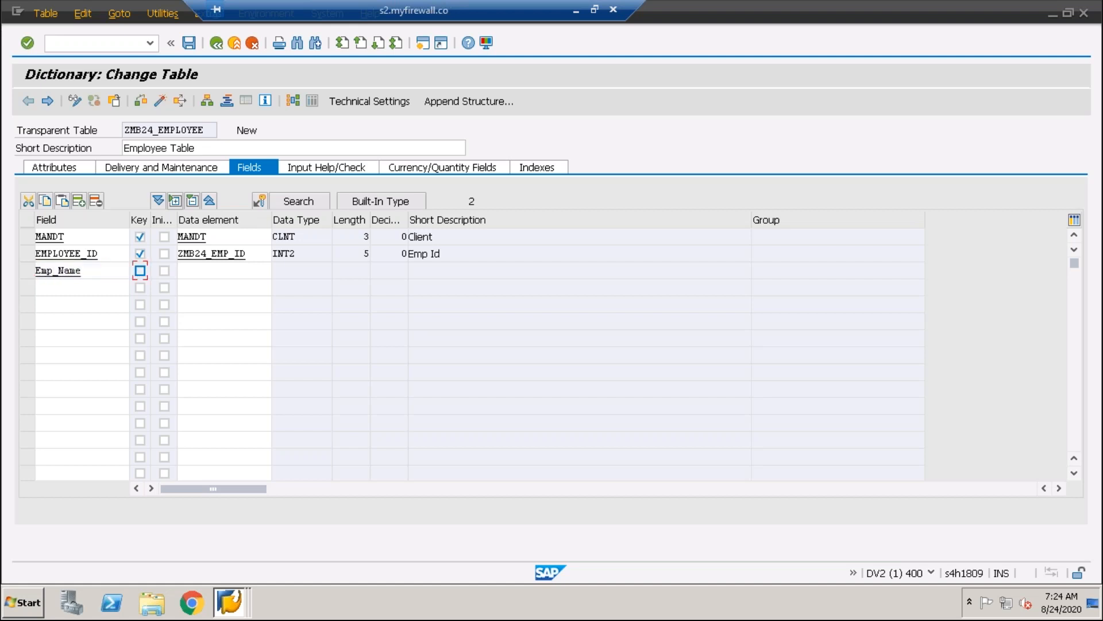
Enter ZMB24_EMP_FN as the data element of the Emp_Name field
click(191, 272)
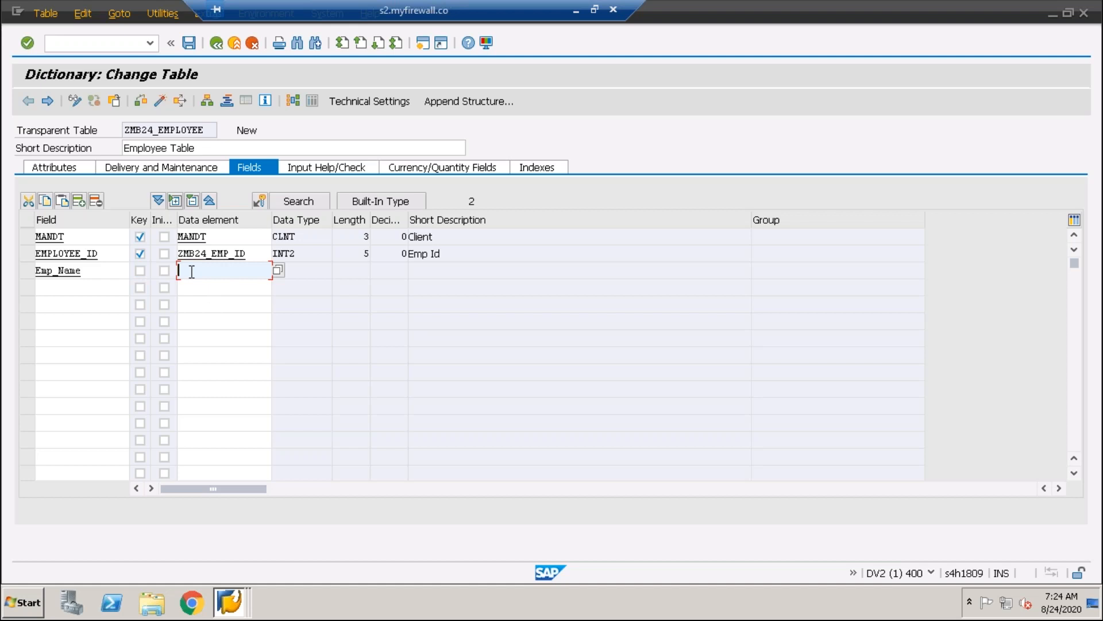
text(zmb)
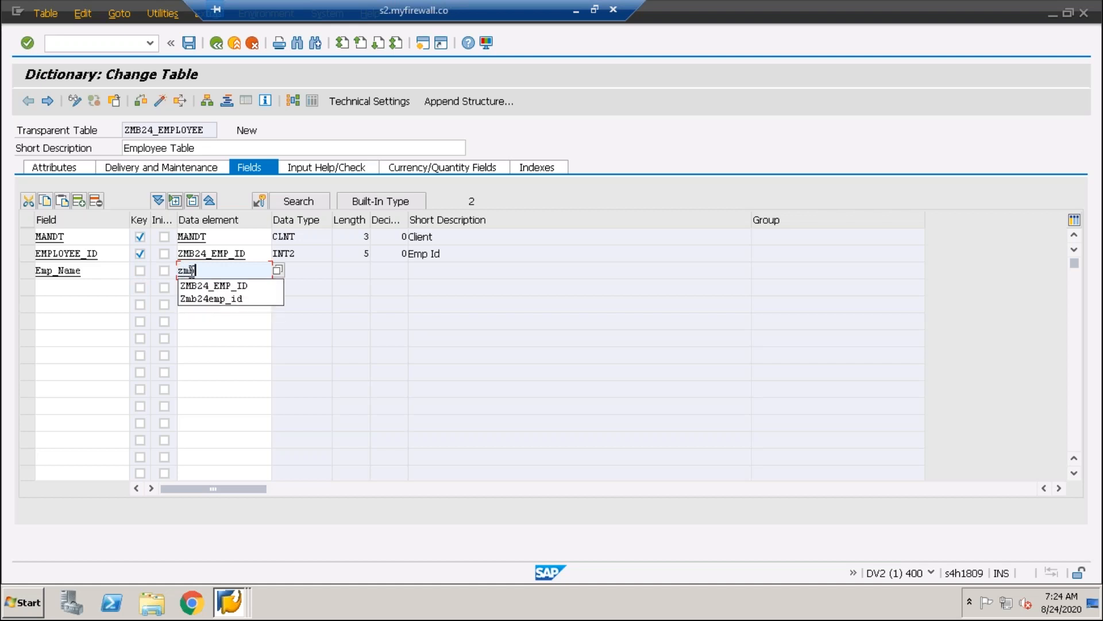
text(24_emp)
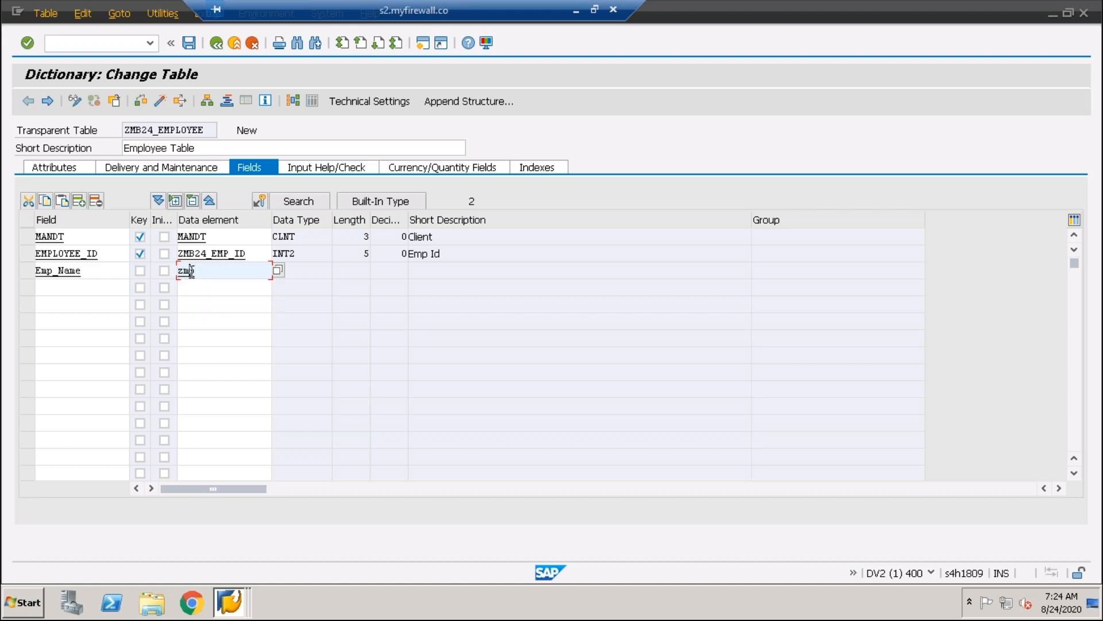
key(BackSpace)
key(BackSpace)
key(BackSpace)
text(_)
key(BackSpace)
key(BackSpace)
key(BackSpace)
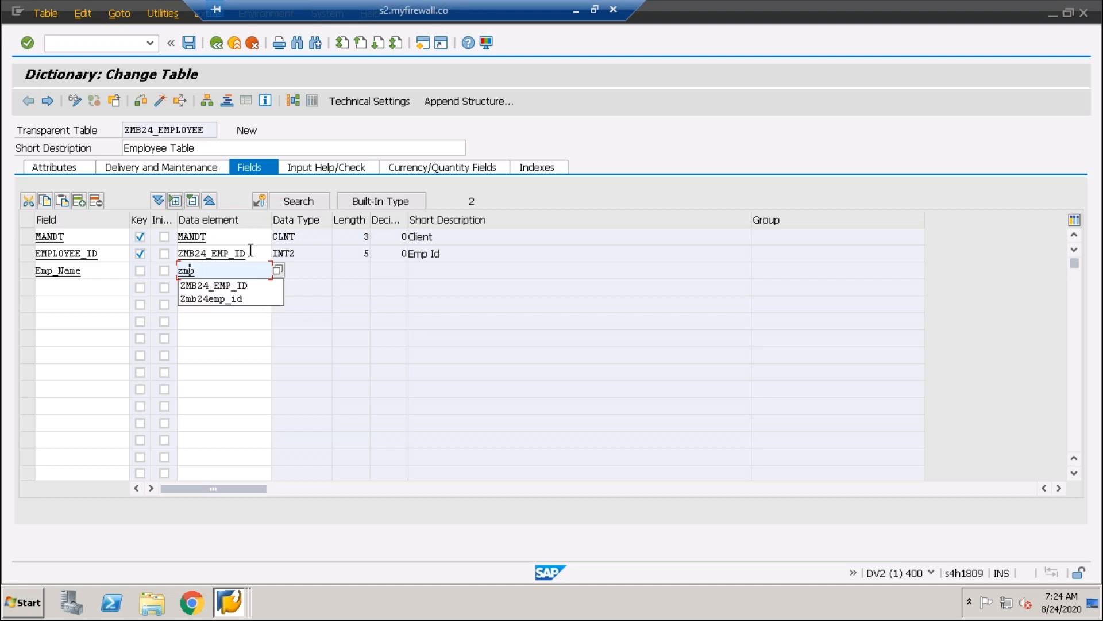
text(b)
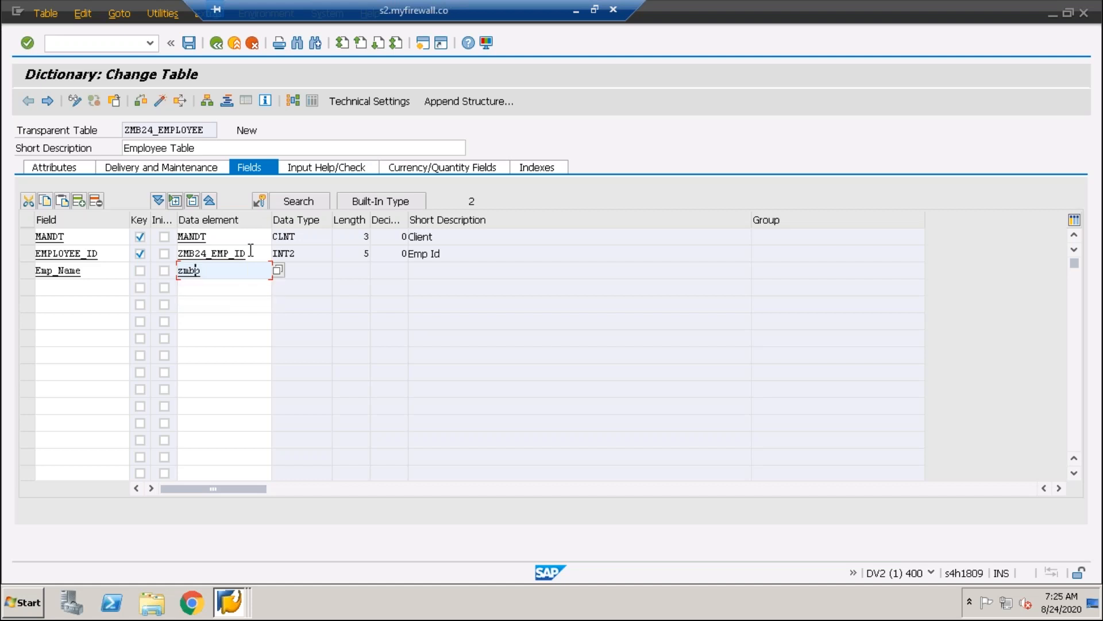
text(24_)
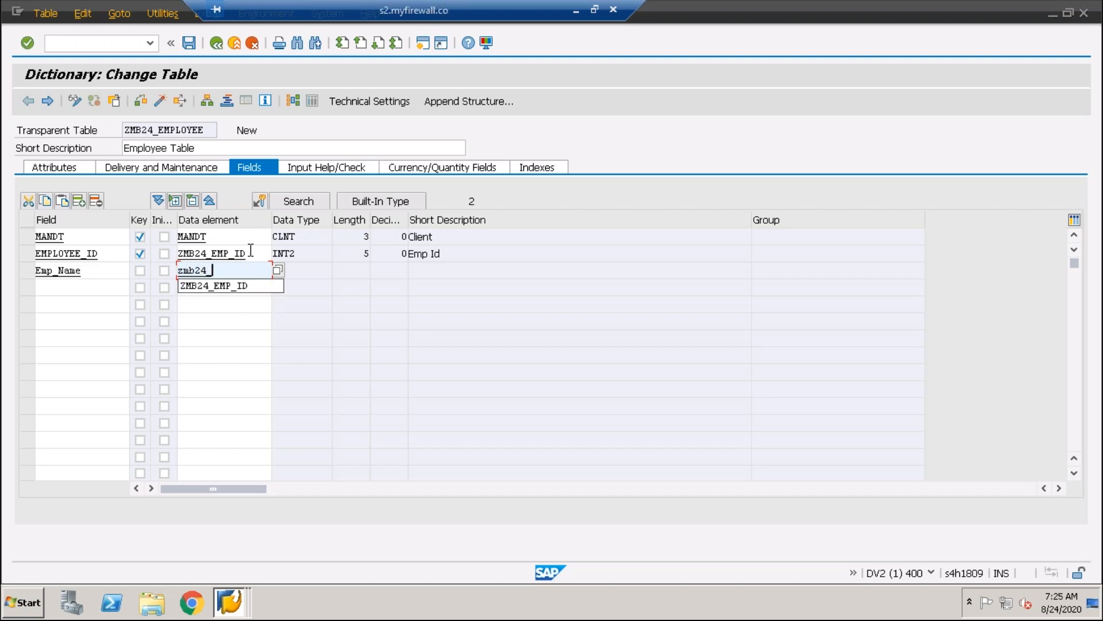
text(emp_fn)
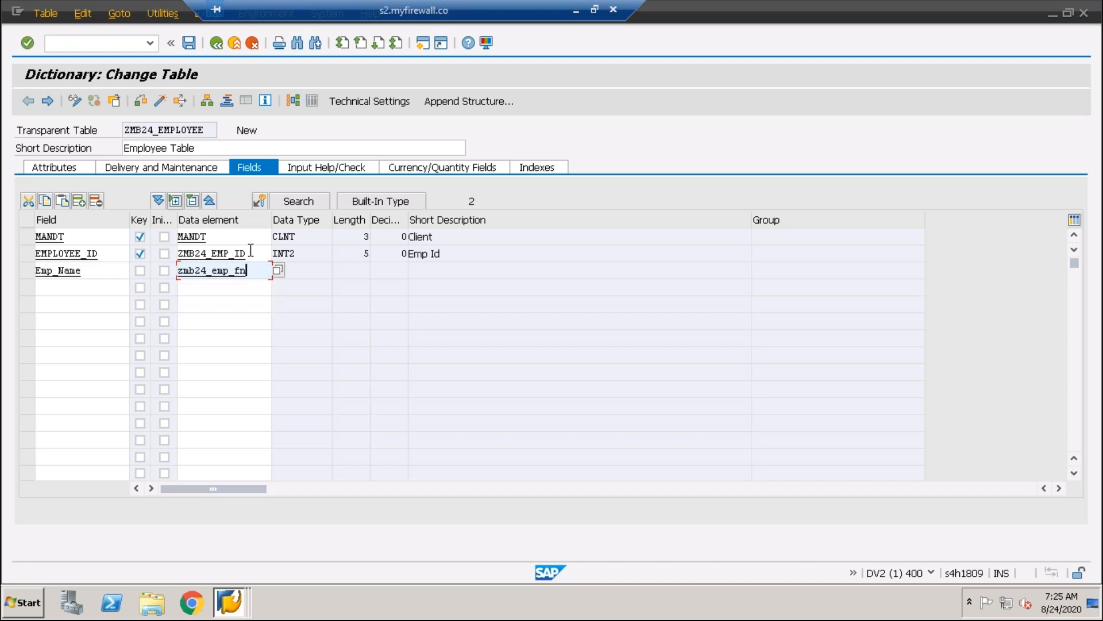
Save the table and create the data element ZMB24_EMP_FN with the short description "First Name"
click(206, 271)
double_click(206, 273)
click(208, 332)
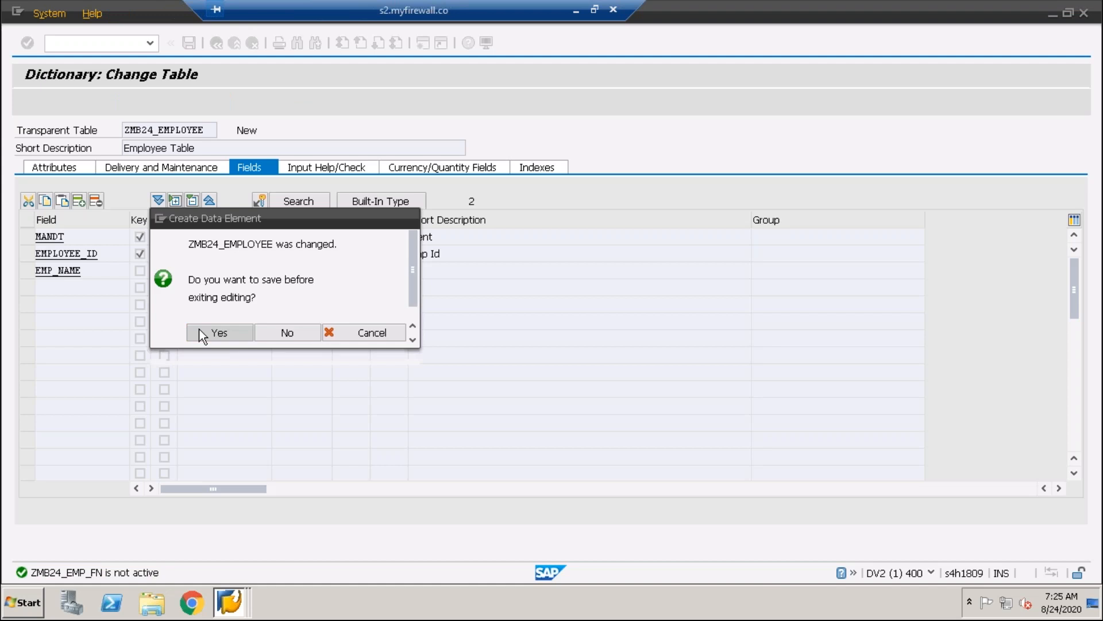
click(217, 351)
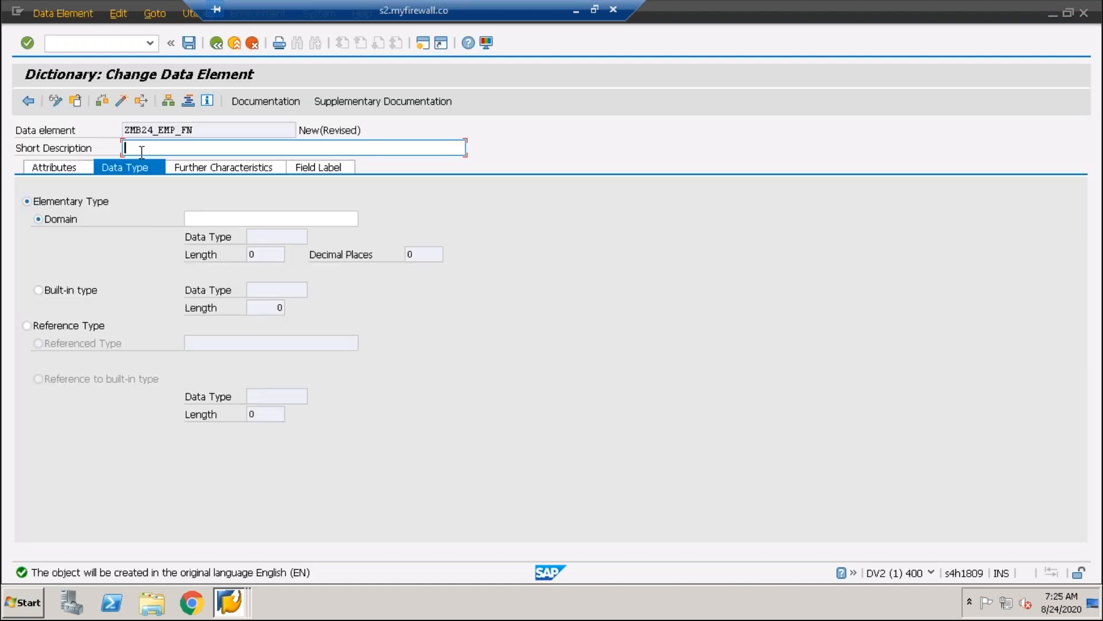
text(First Name)
Assign the domain ZMB24_FN to the data element as its elementary type
click(221, 222)
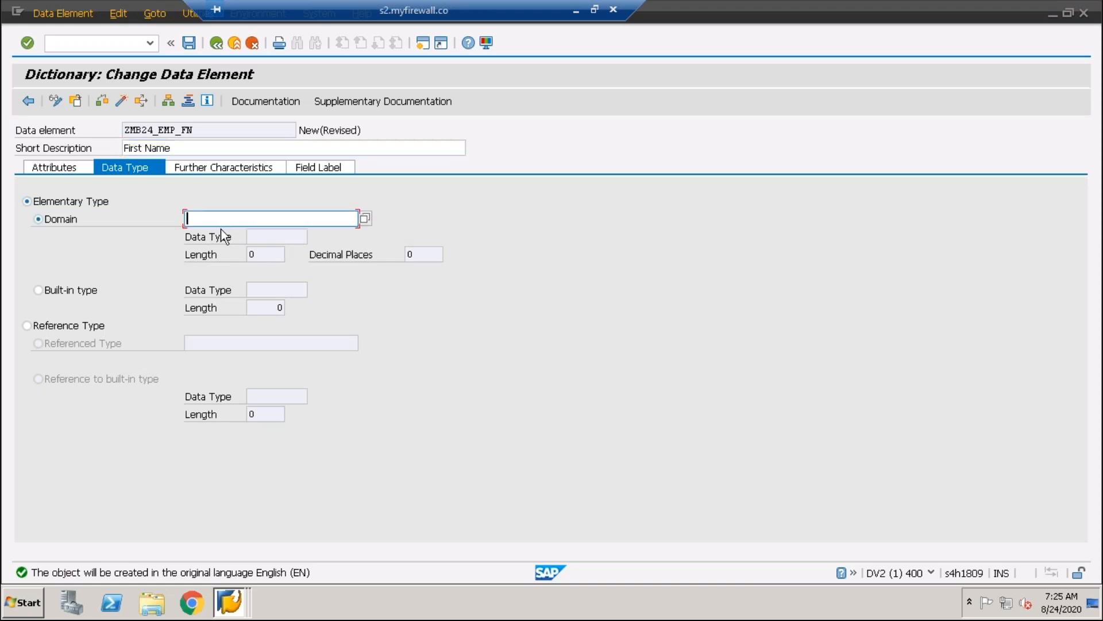
text(zm)
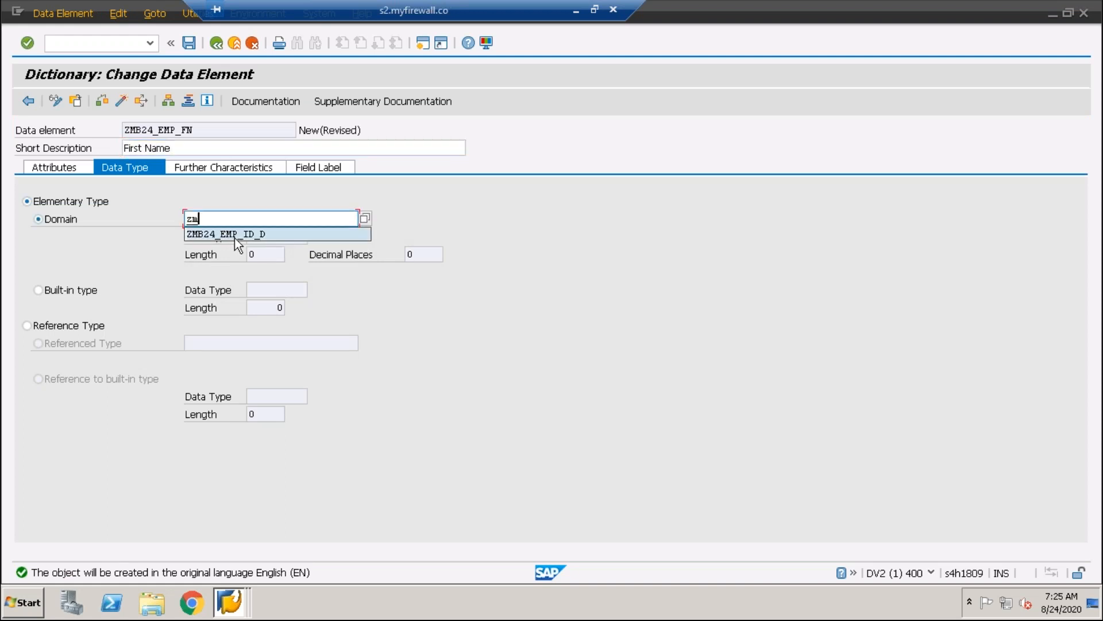
click(235, 236)
key(BackSpace)
key(BackSpace)
key(BackSpace)
key(BackSpace)
key(BackSpace)
key(BackSpace)
key(BackSpace)
key(BackSpace)
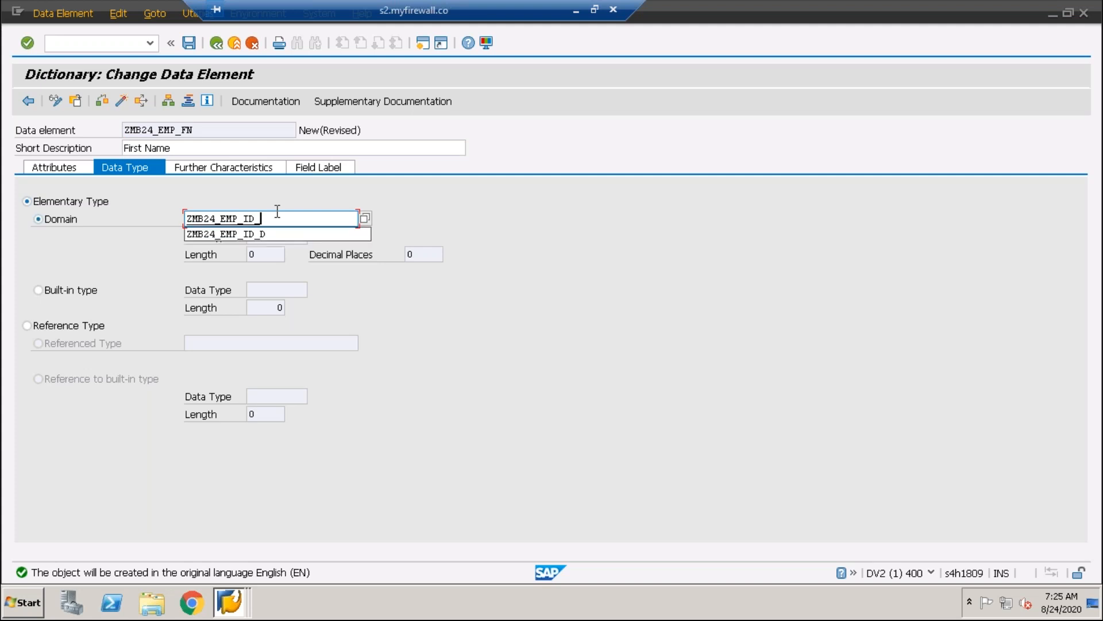
text(FN)
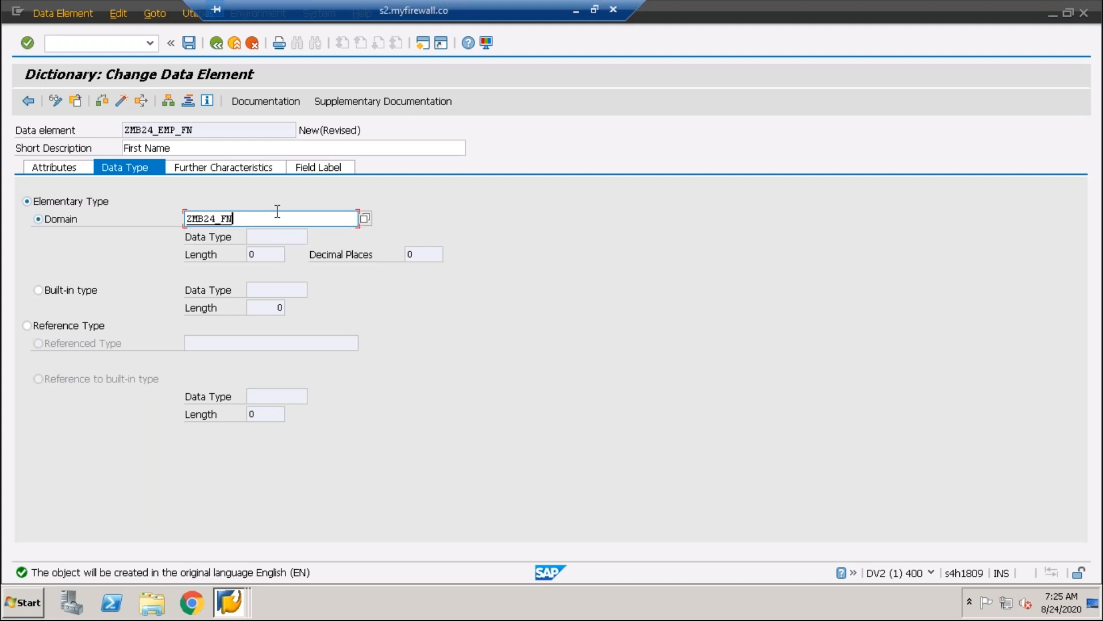
key(Return)
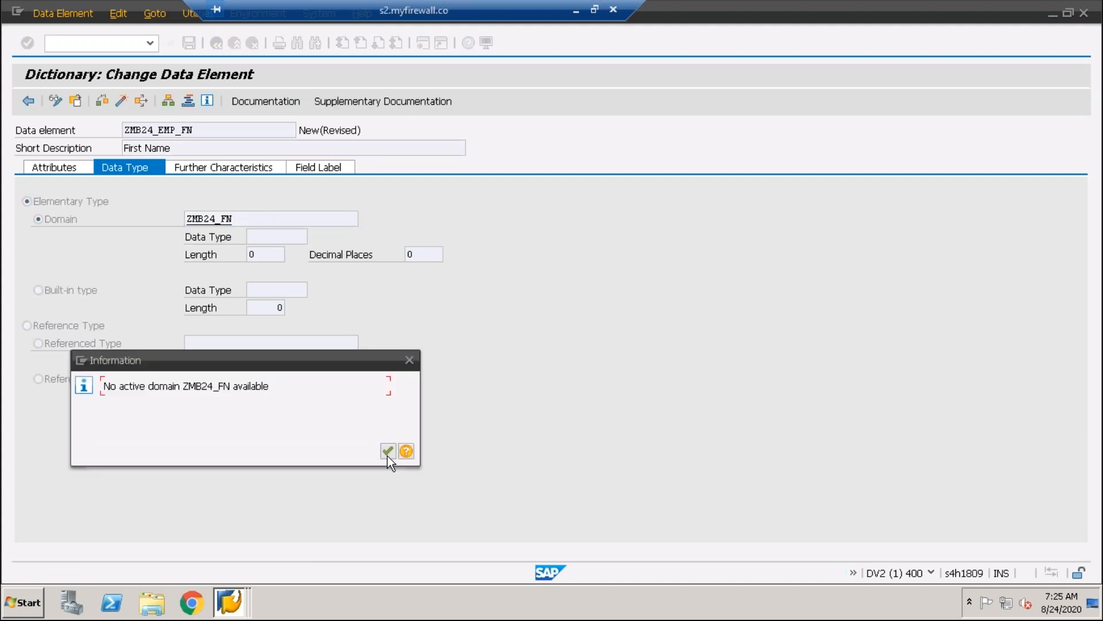
click(388, 451)
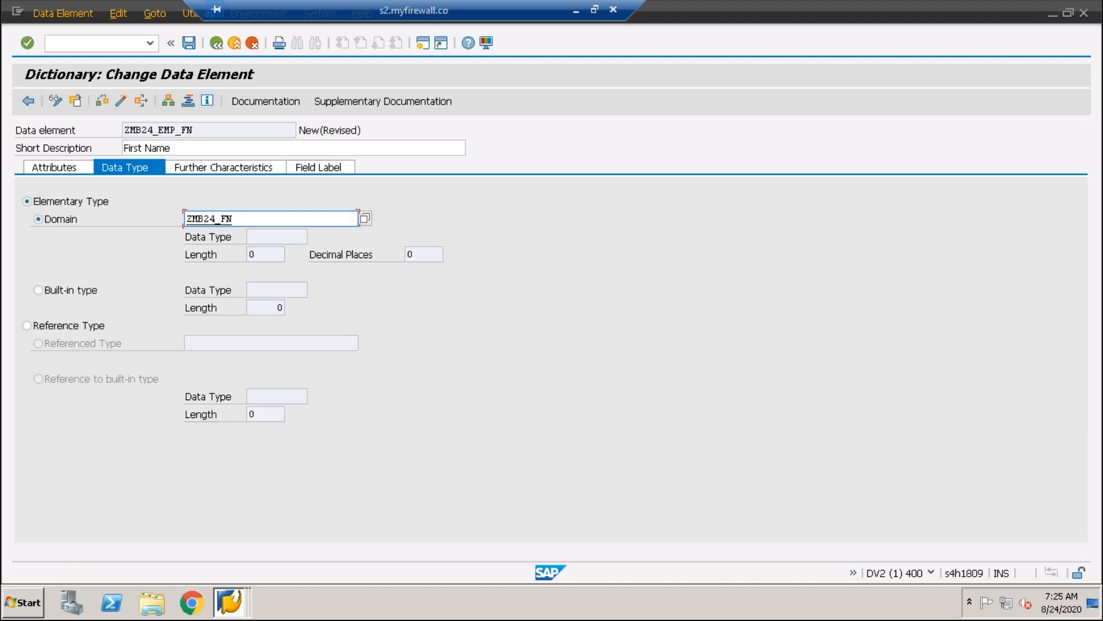
Save the data element ZMB24_EMP_FN as a local object and open the new domain ZMB24_FN for creation
key(F3)
click(234, 330)
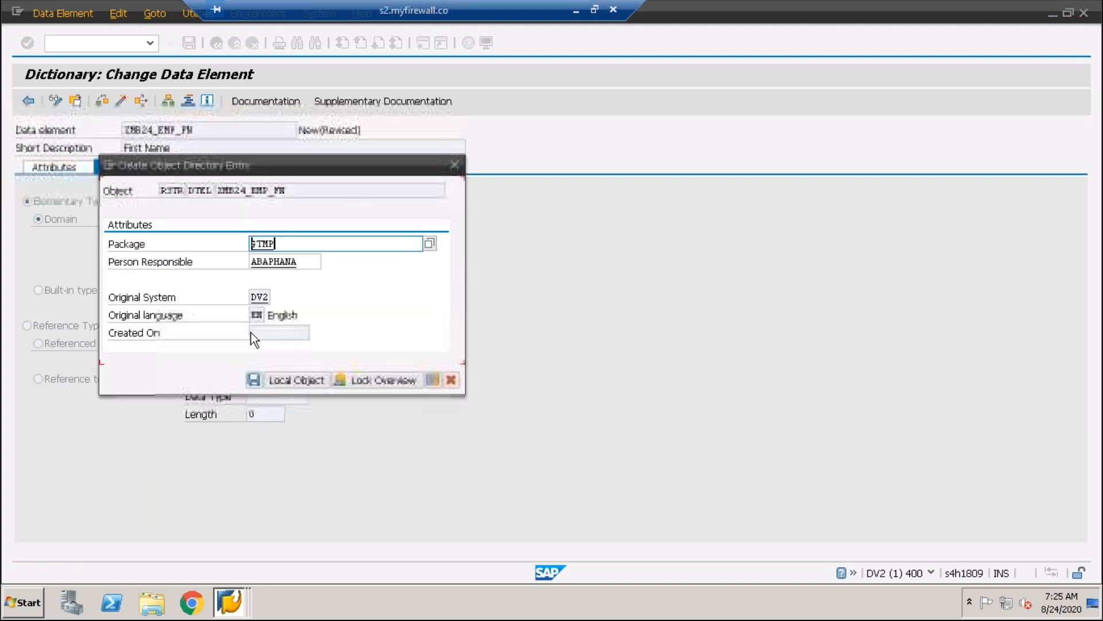
click(276, 382)
click(218, 357)
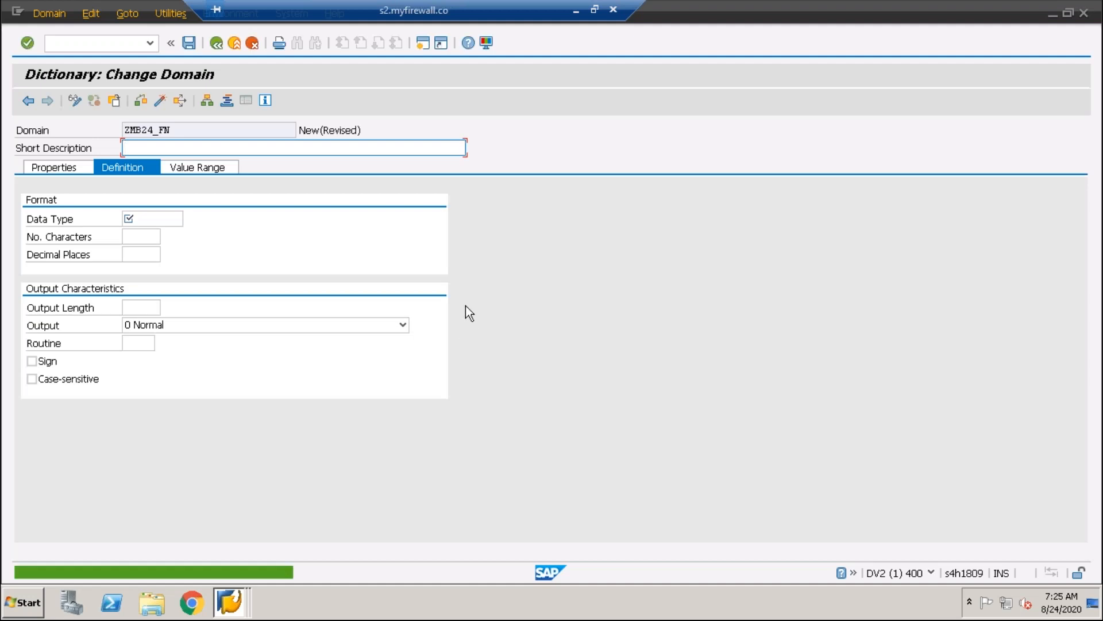
Set the domain's data type to CHAR with a length of 20 characters
click(151, 152)
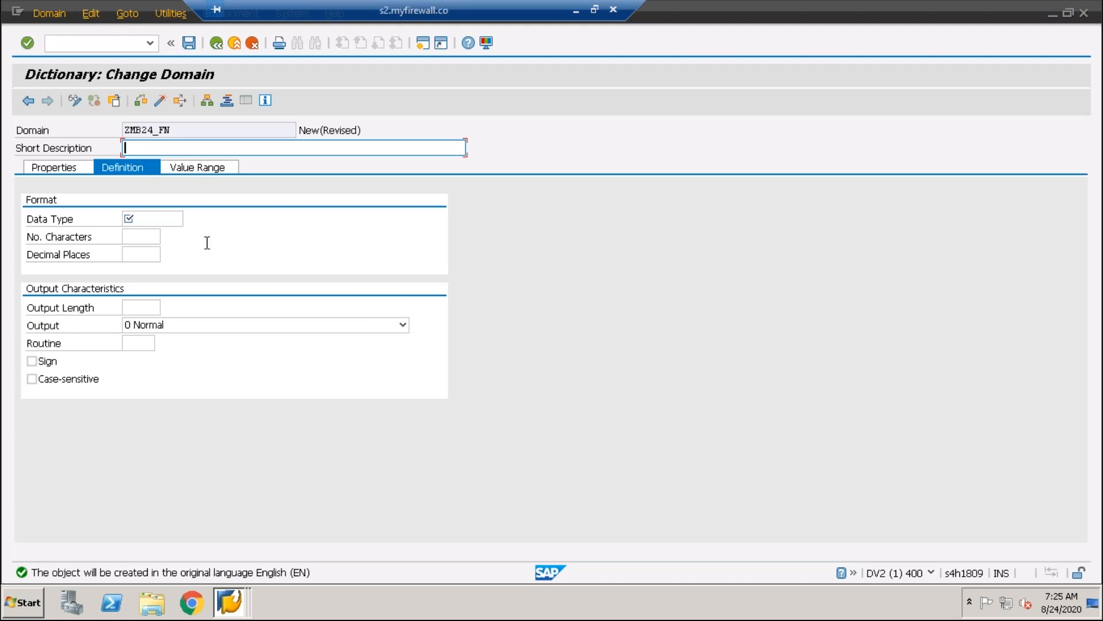
click(145, 220)
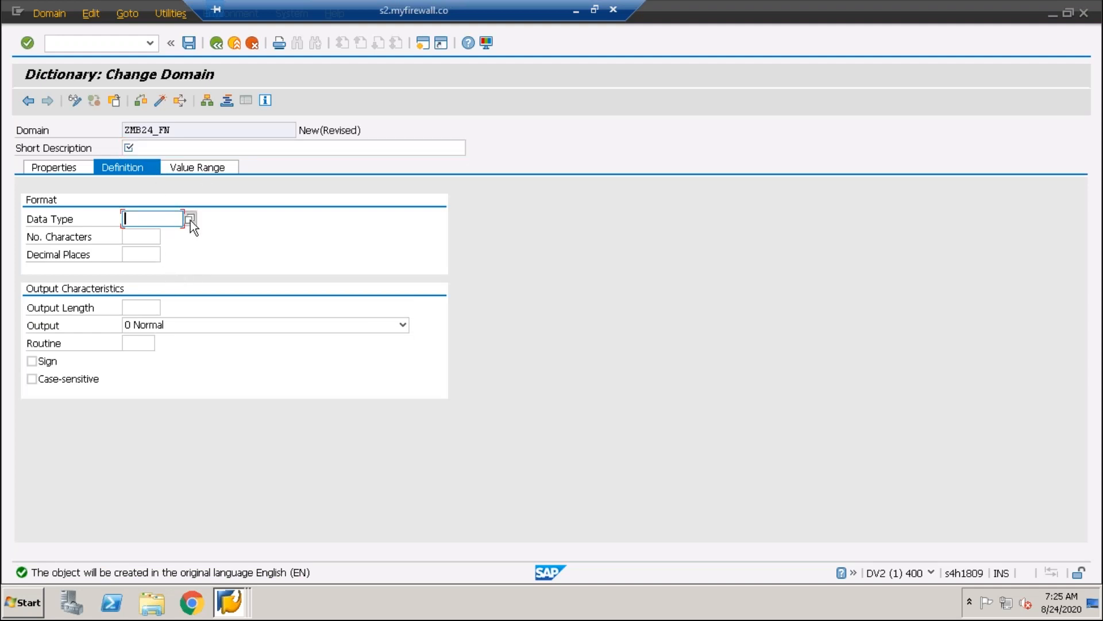
click(191, 220)
click(148, 282)
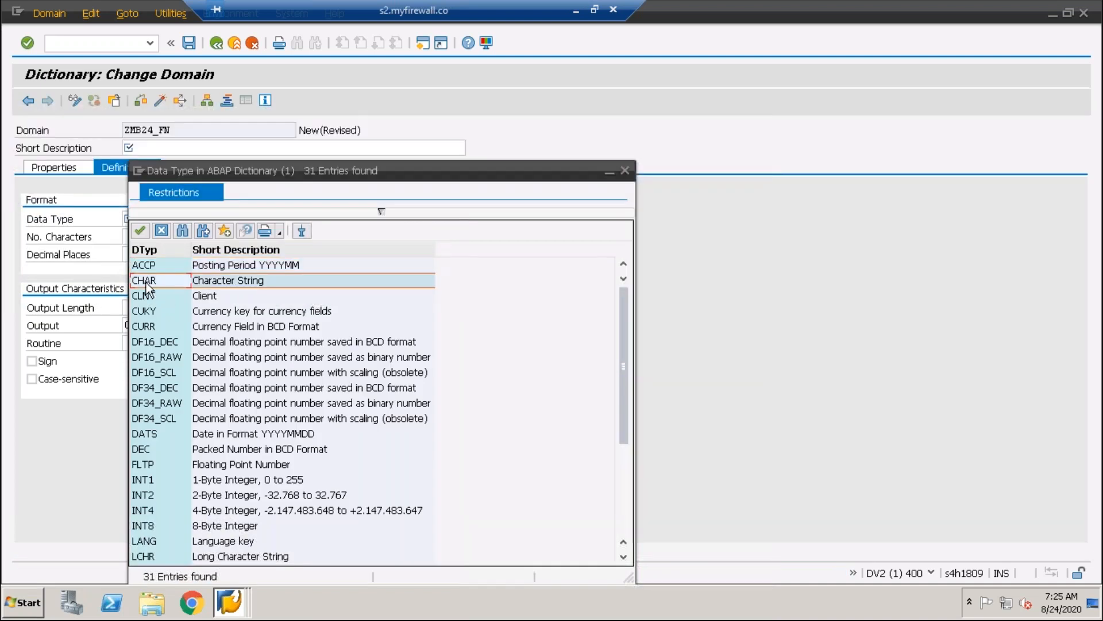
double_click(148, 282)
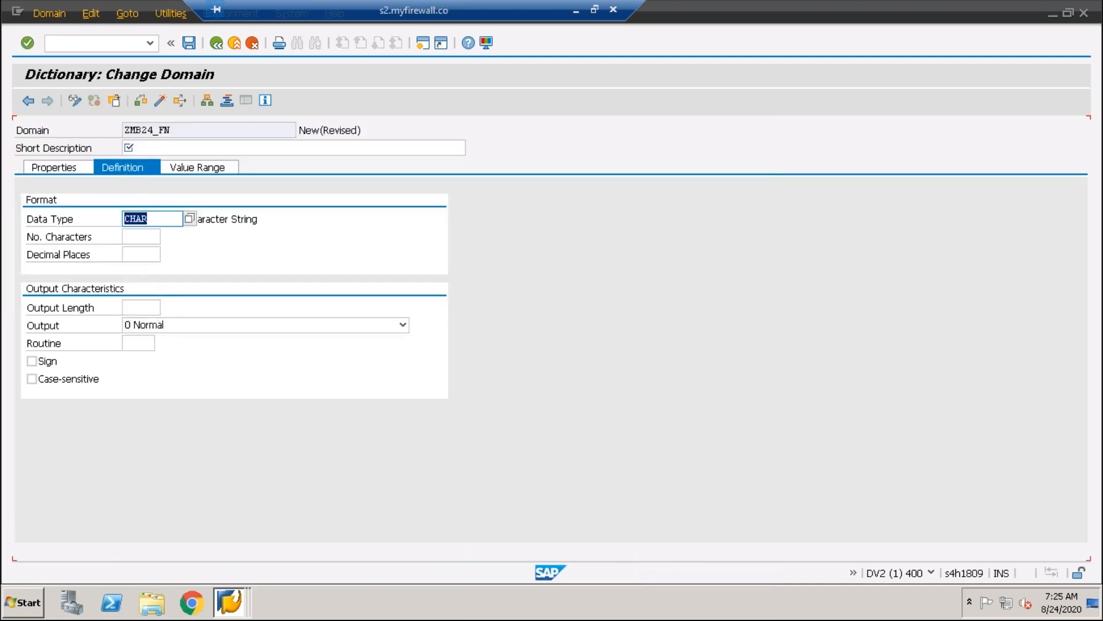
click(145, 236)
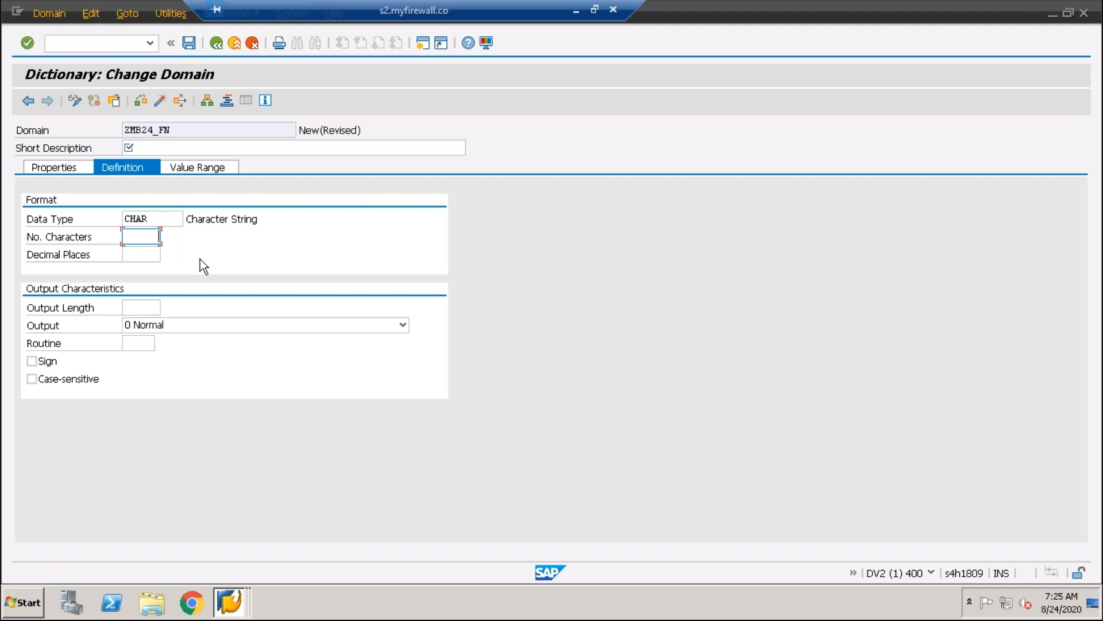
text(20)
key(Return)
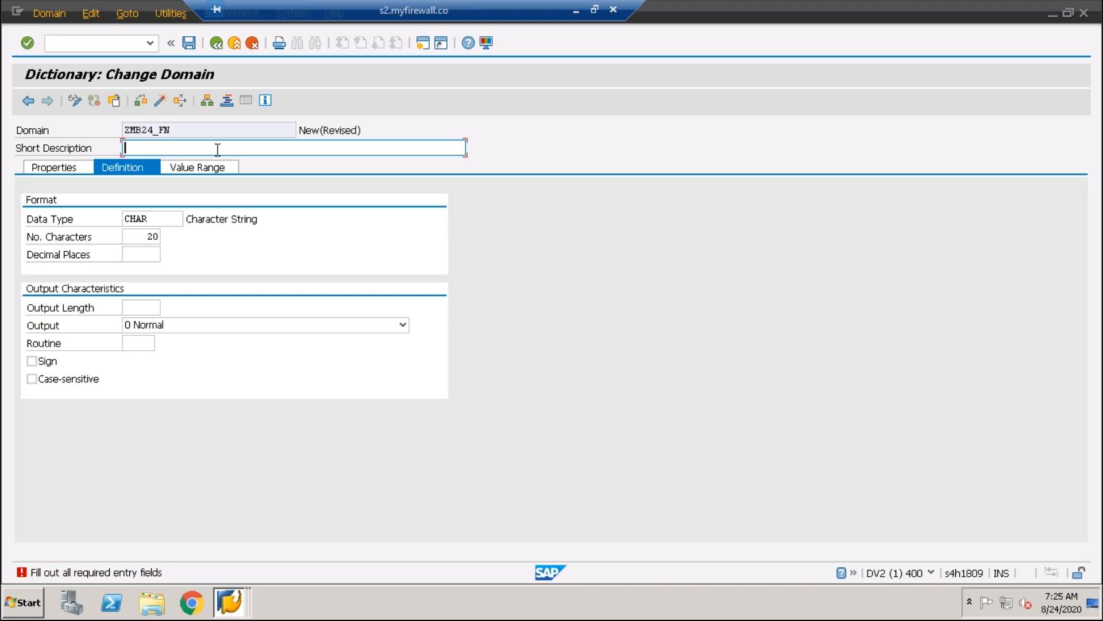
Enter "Name" as the short description of the domain ZMB24_FN
text(fIR)
key(BackSpace)
text(Name)
key(Return)
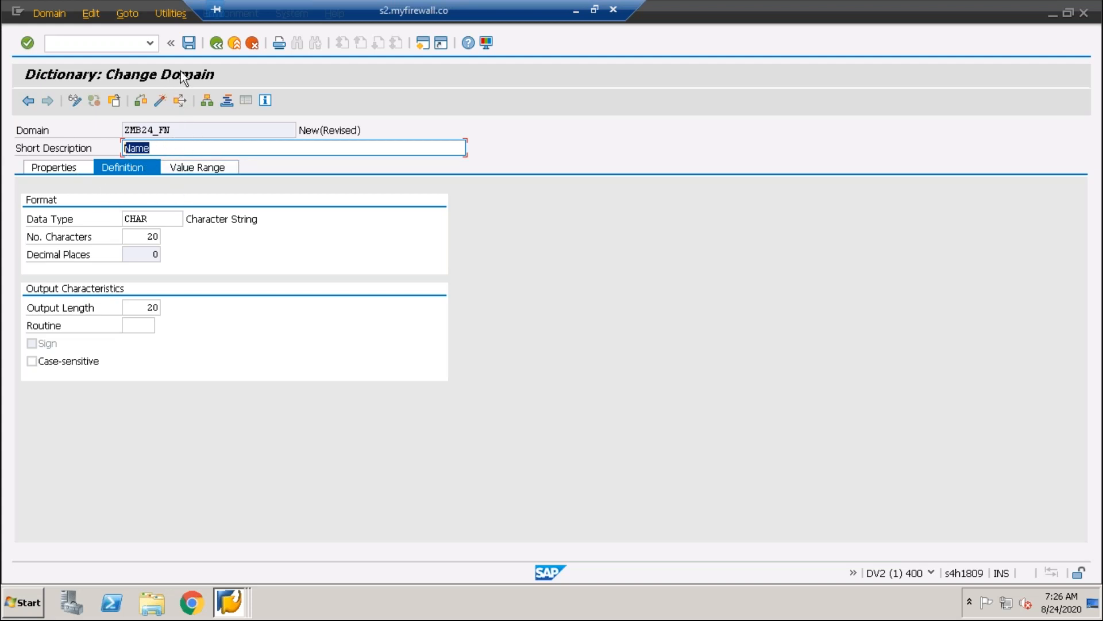
Save the domain ZMB24_FN as a local object and activate it
click(189, 50)
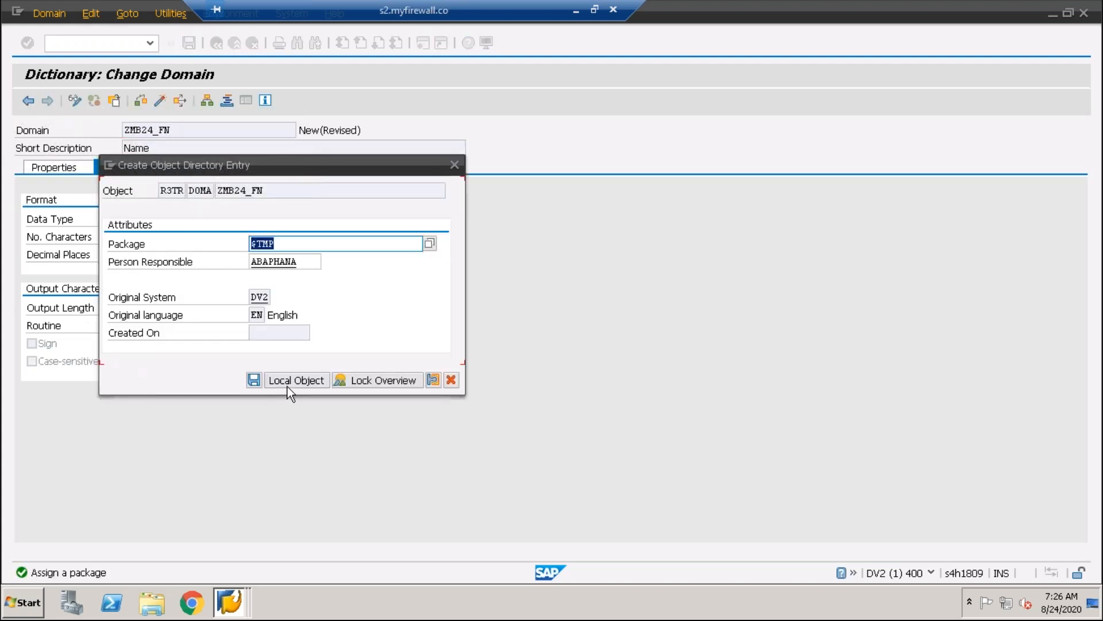
key(Return)
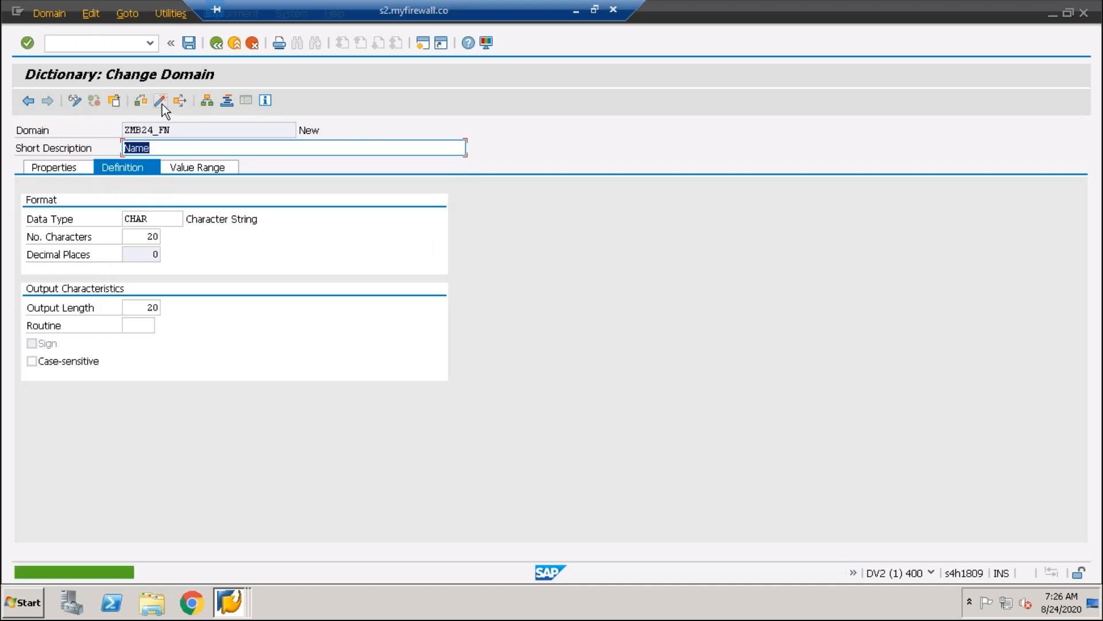
click(161, 103)
key(Return)
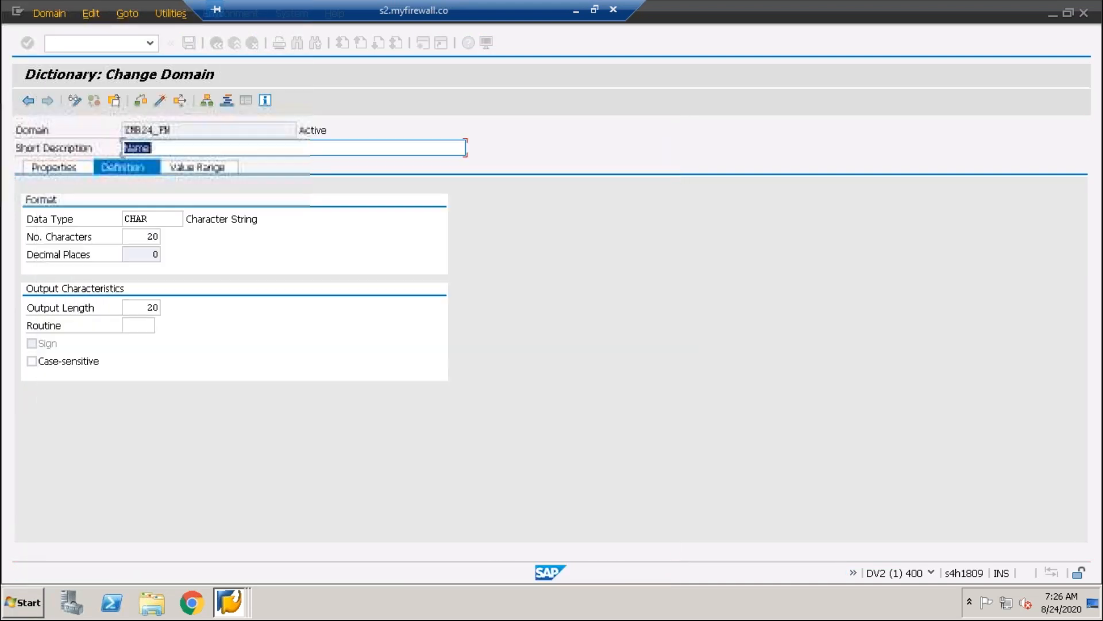
Return to the data element ZMB24_EMP_FN and enter "First Name" as its short field label with the default length
key(F3)
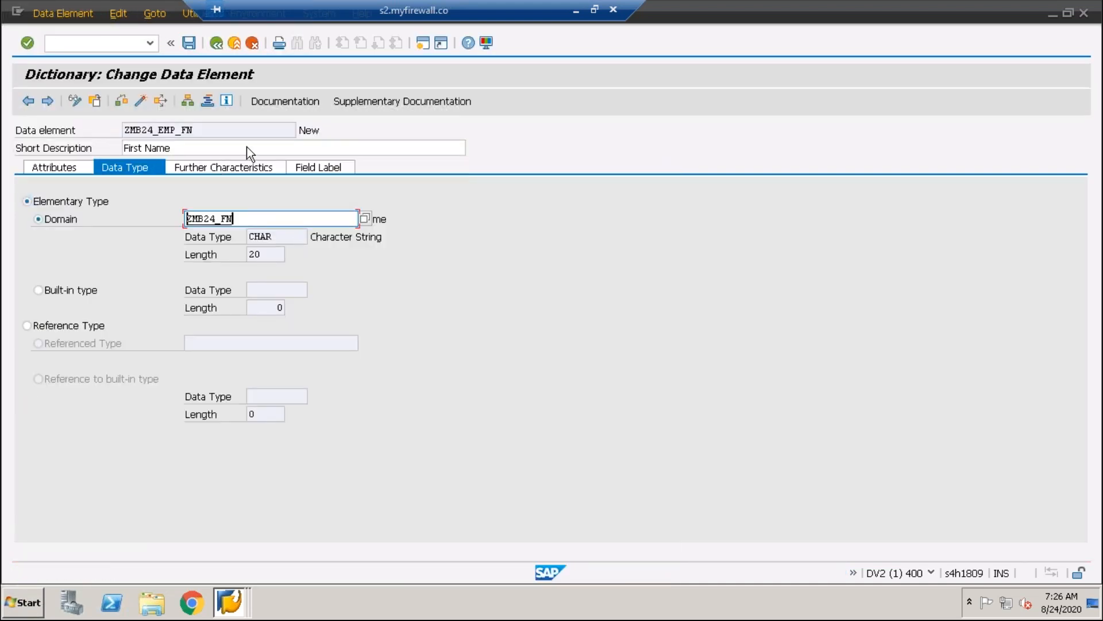
click(318, 167)
click(201, 224)
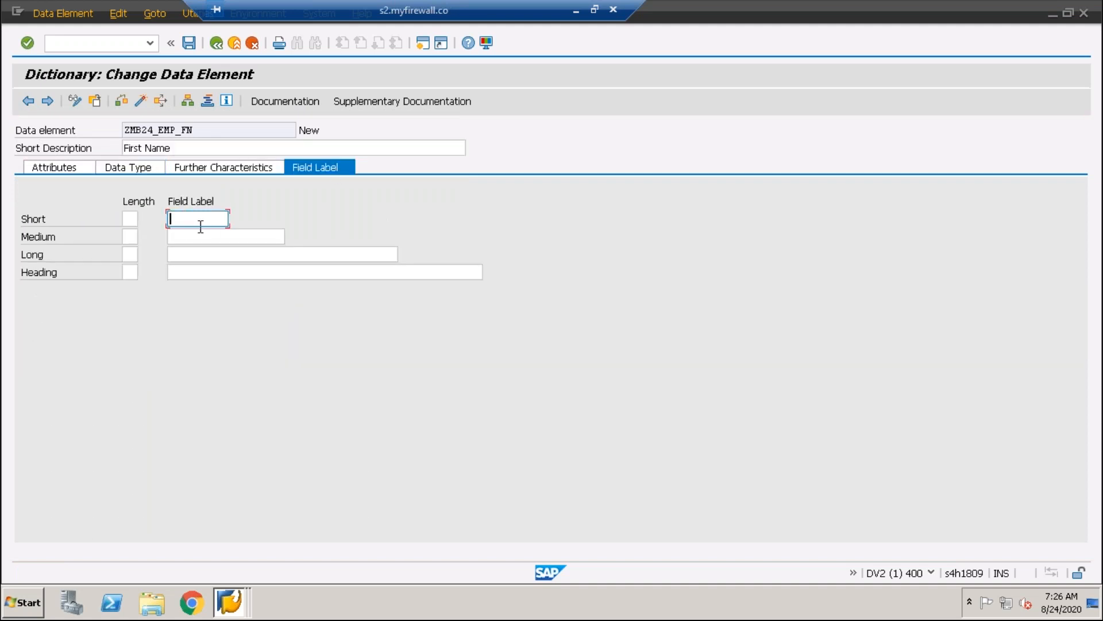
text(First Name)
key(Return)
Save and check the data element ZMB24_EMP_FN, and return to the table ZMB24_EMPLOYEE
click(189, 42)
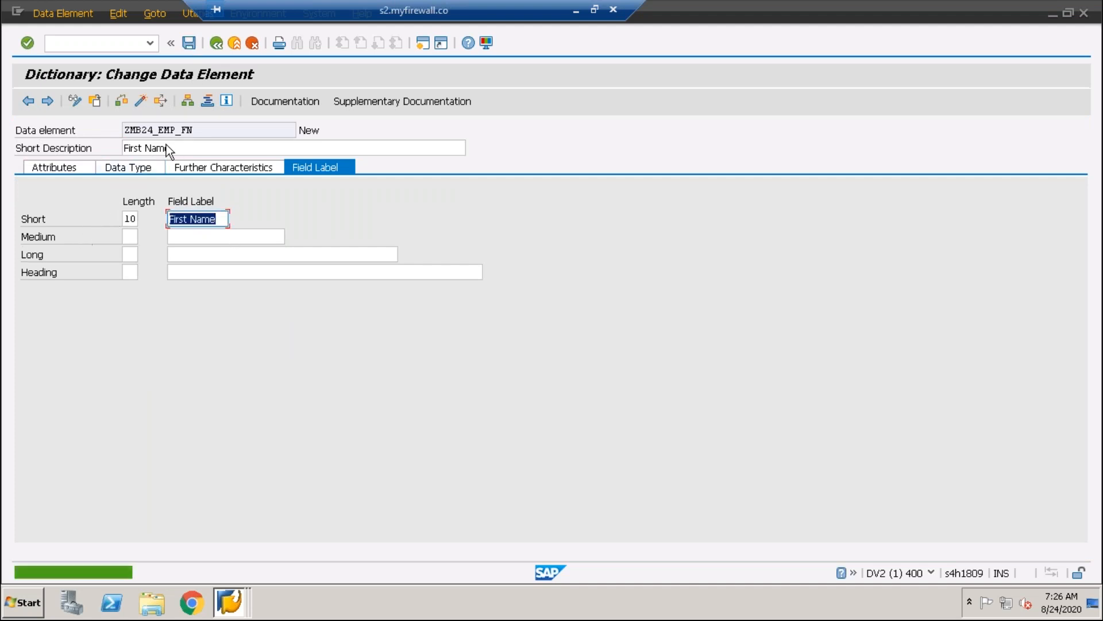
click(123, 102)
click(215, 46)
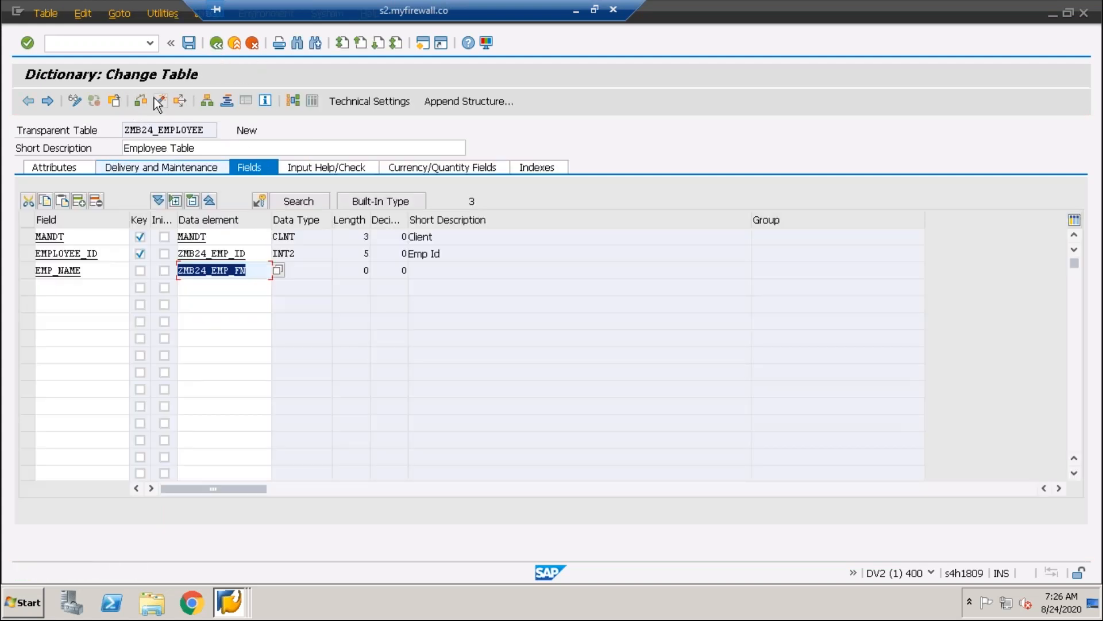
Try to activate the table ZMB24_EMPLOYEE and leave its technical settings without entering a data class or size category
click(159, 101)
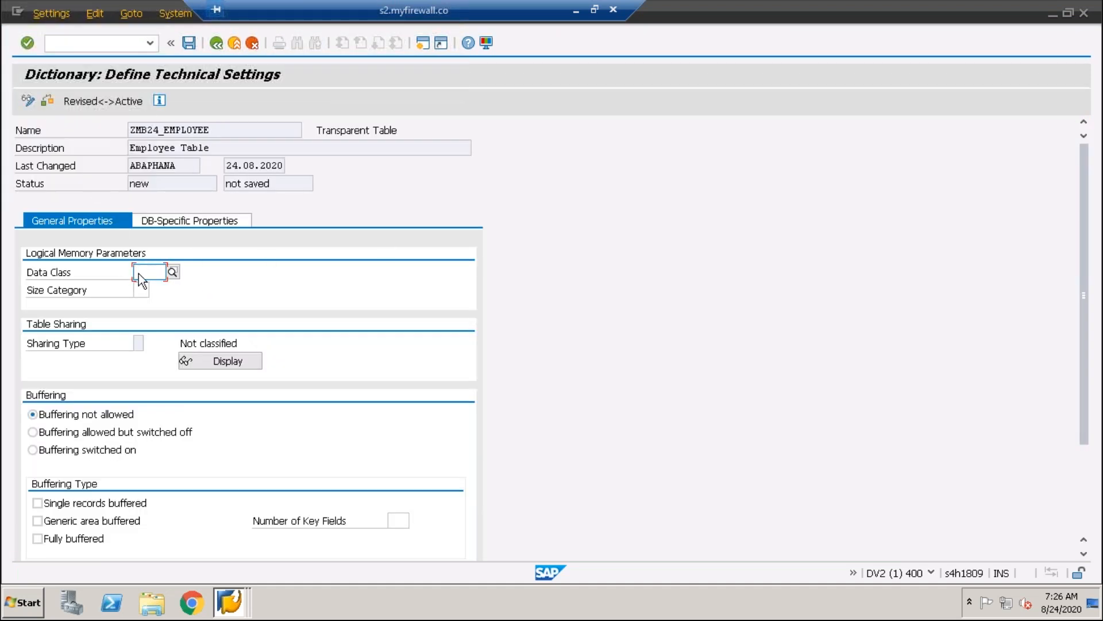
click(217, 43)
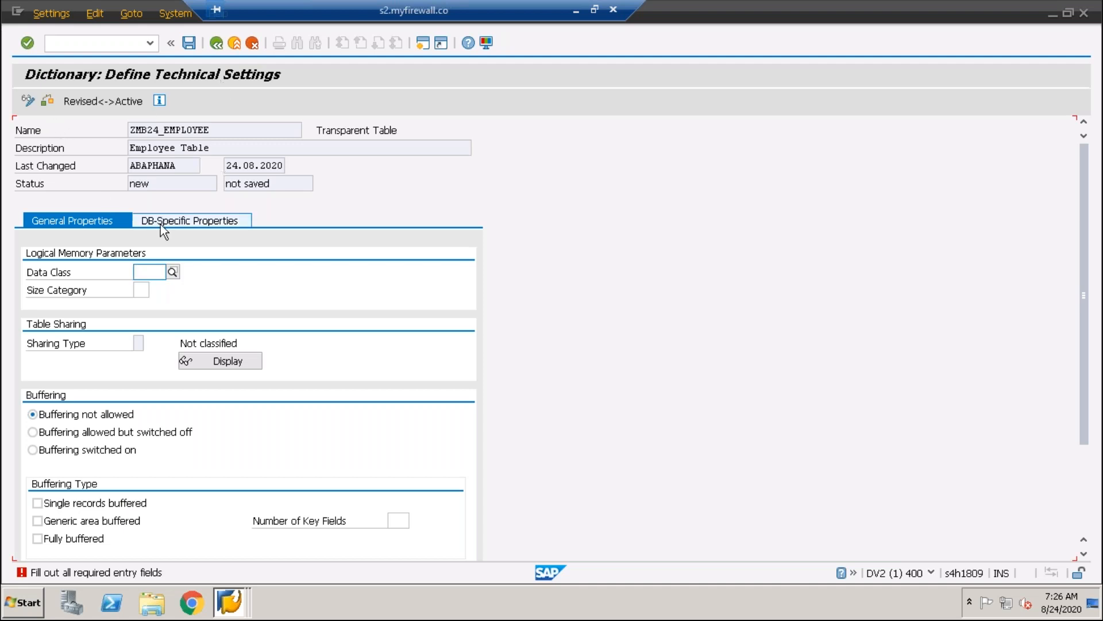
click(218, 43)
click(162, 269)
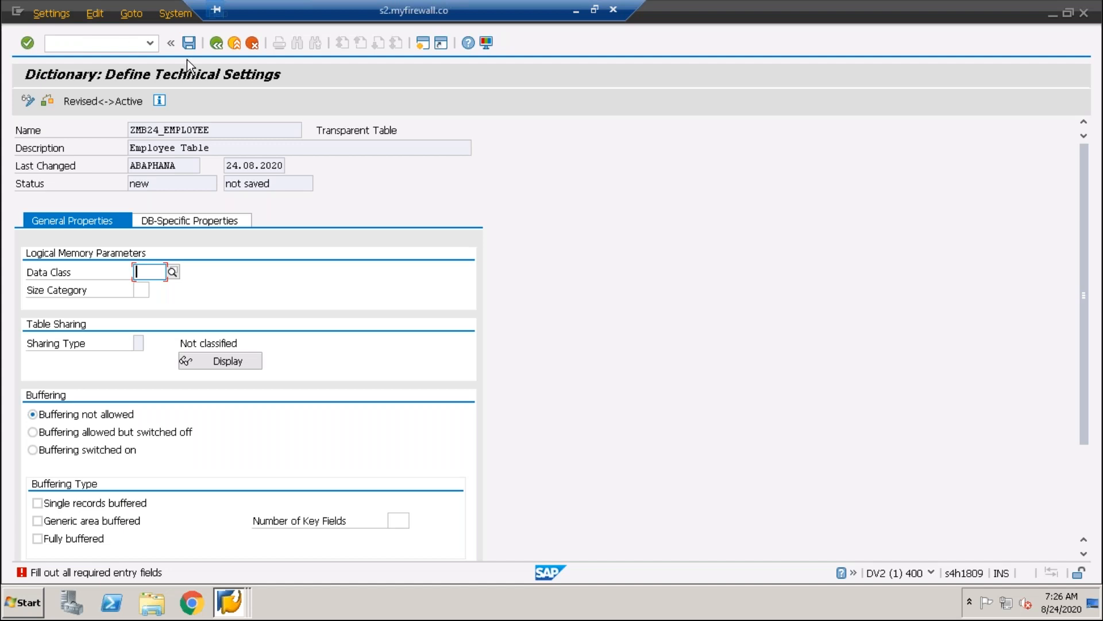
click(188, 43)
Leave the technical settings and return to the field list of the table ZMB24_EMPLOYEE
click(63, 46)
text(/nse11)
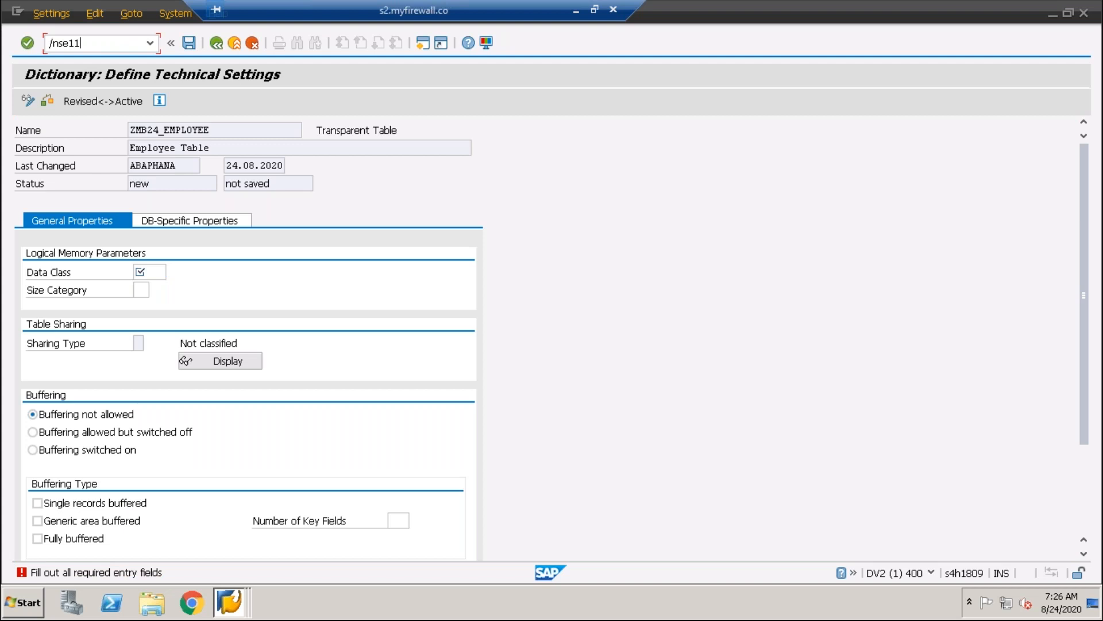
key(Return)
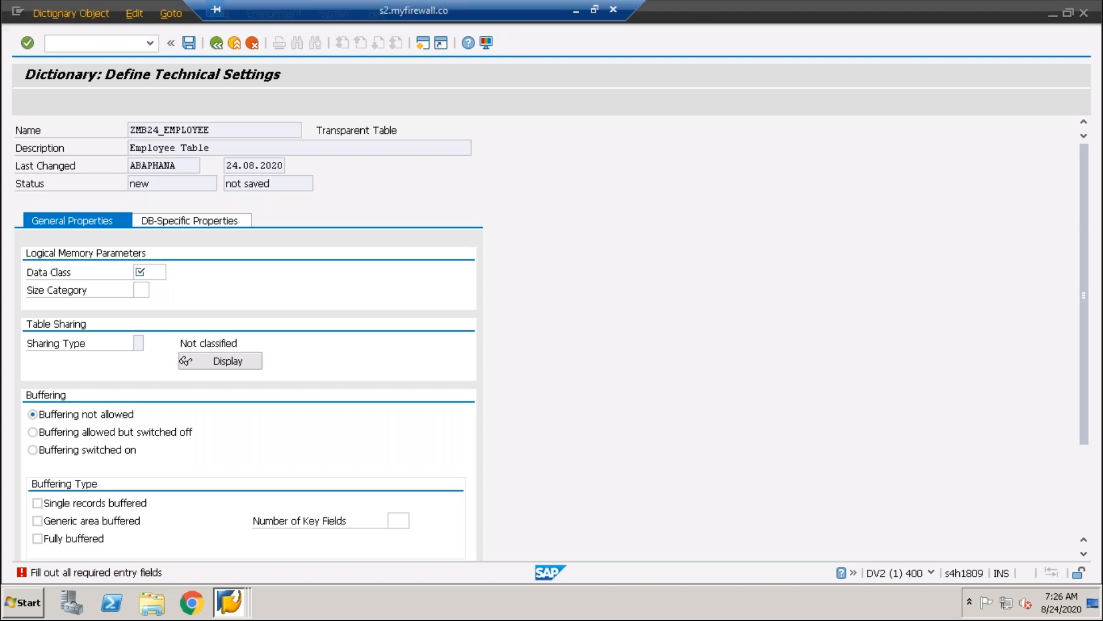
click(188, 349)
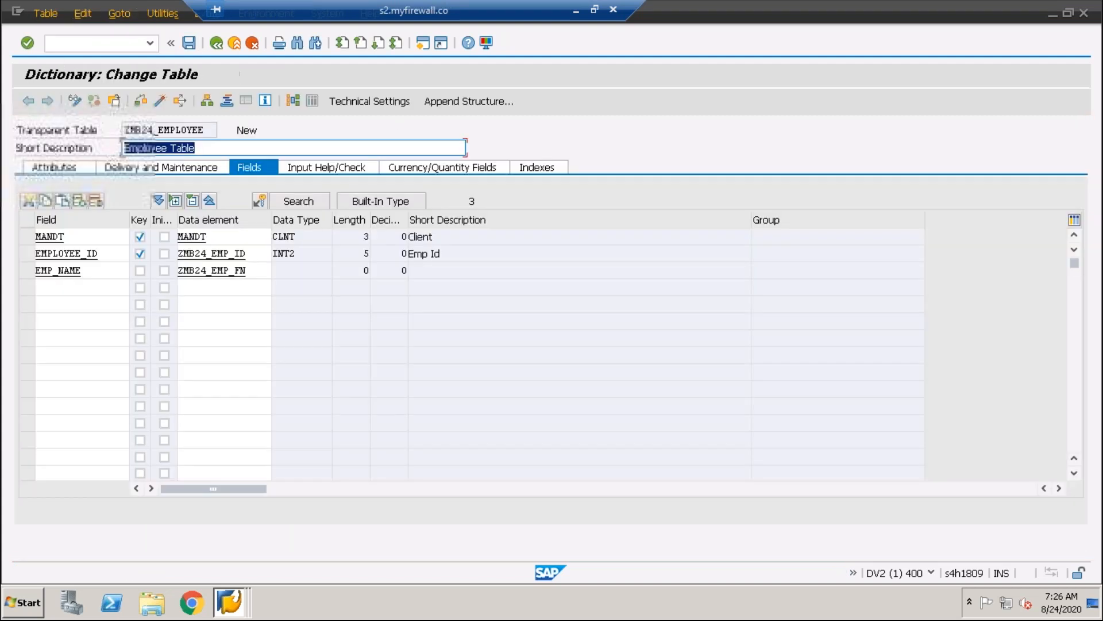
Rename the table field EMP_NAME as EMP_F_NAME
double_click(90, 275)
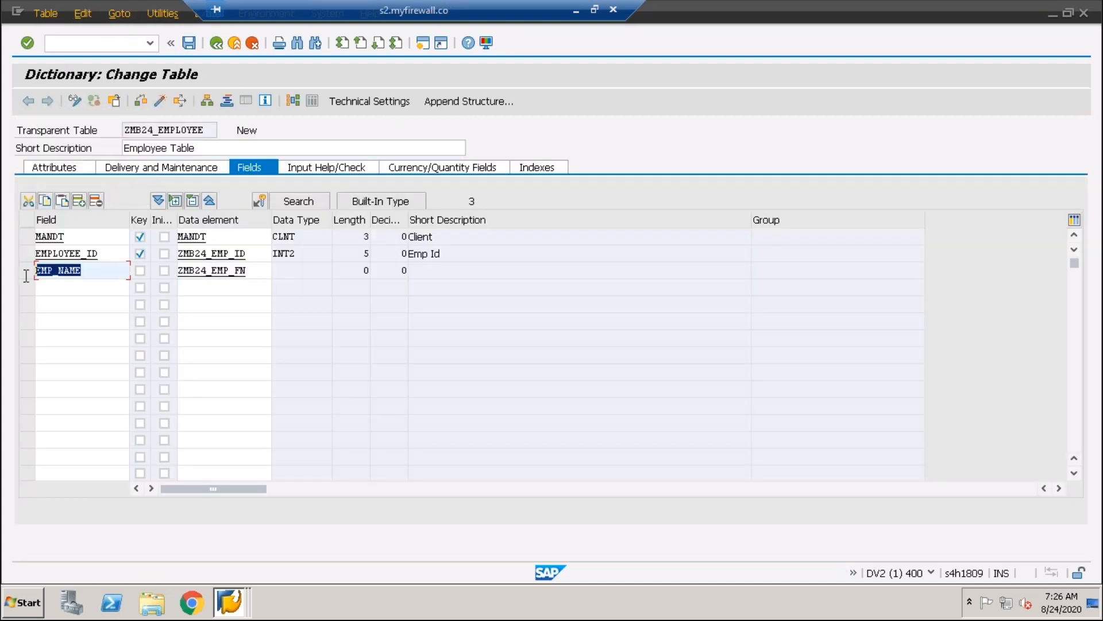
click(89, 278)
click(59, 275)
text(f_)
key(Return)
Add a table field EMP_L_NAME below EMP_F_NAME with the data element ZMB24_EMP_LN
click(50, 289)
text(emp)
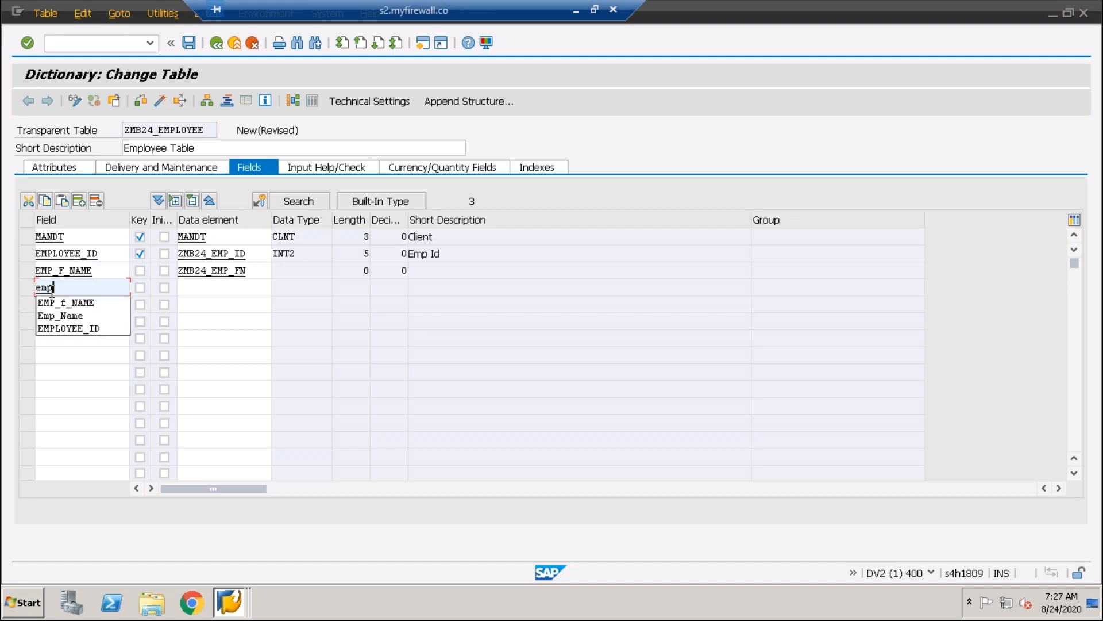
text(_1_name)
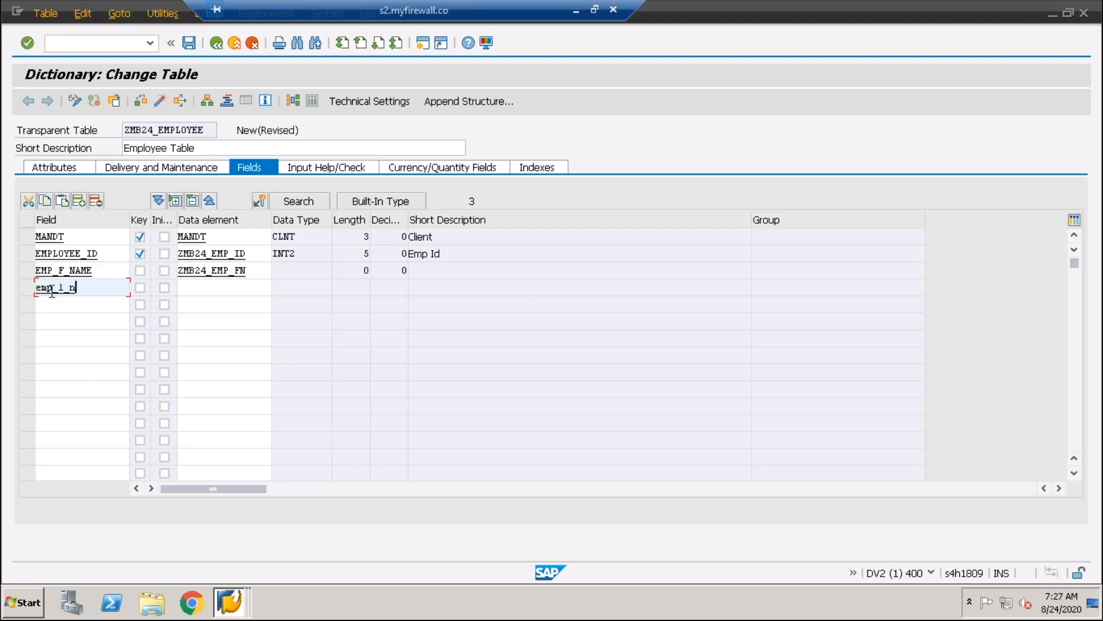
click(202, 293)
text(zmb24_e)
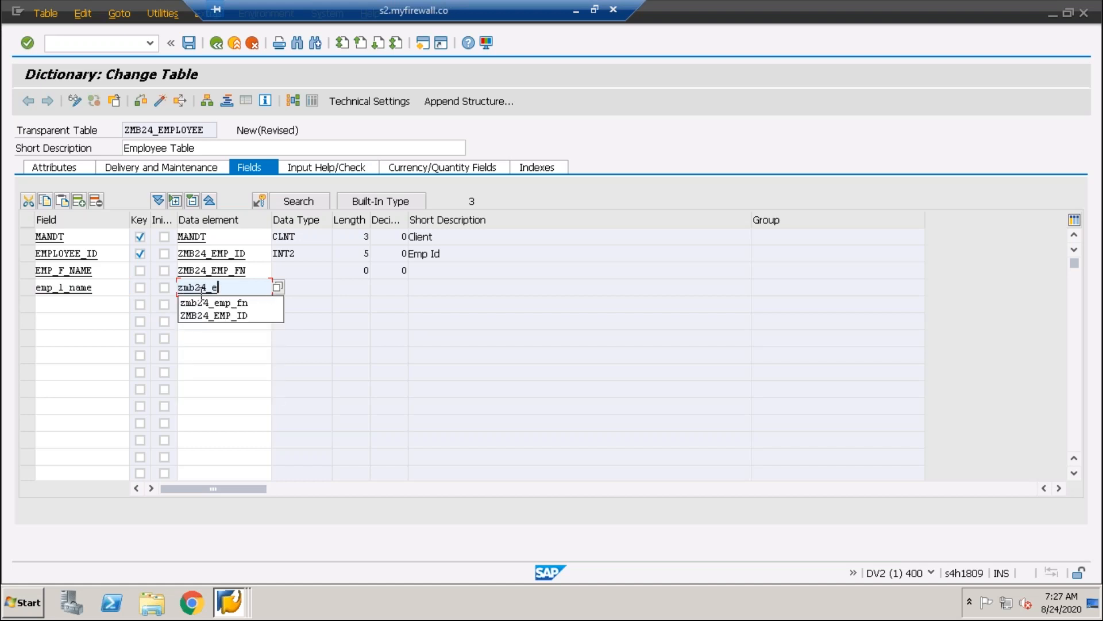
text(mp_ln)
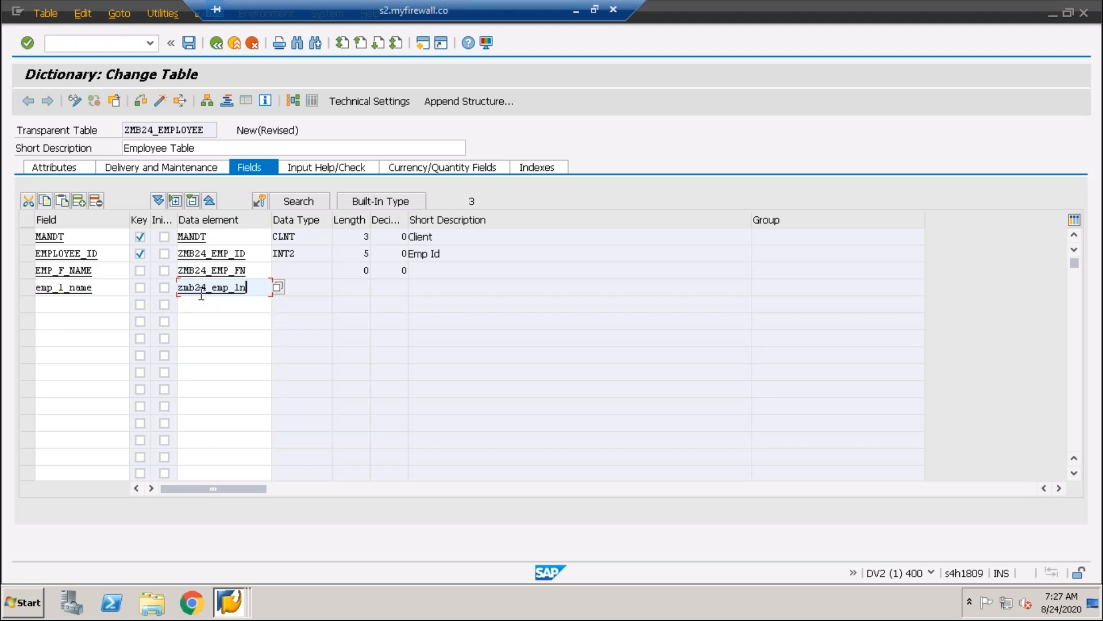
Create the data element ZMB24_EMP_LN with the short description "Last Name"
double_click(223, 290)
click(238, 331)
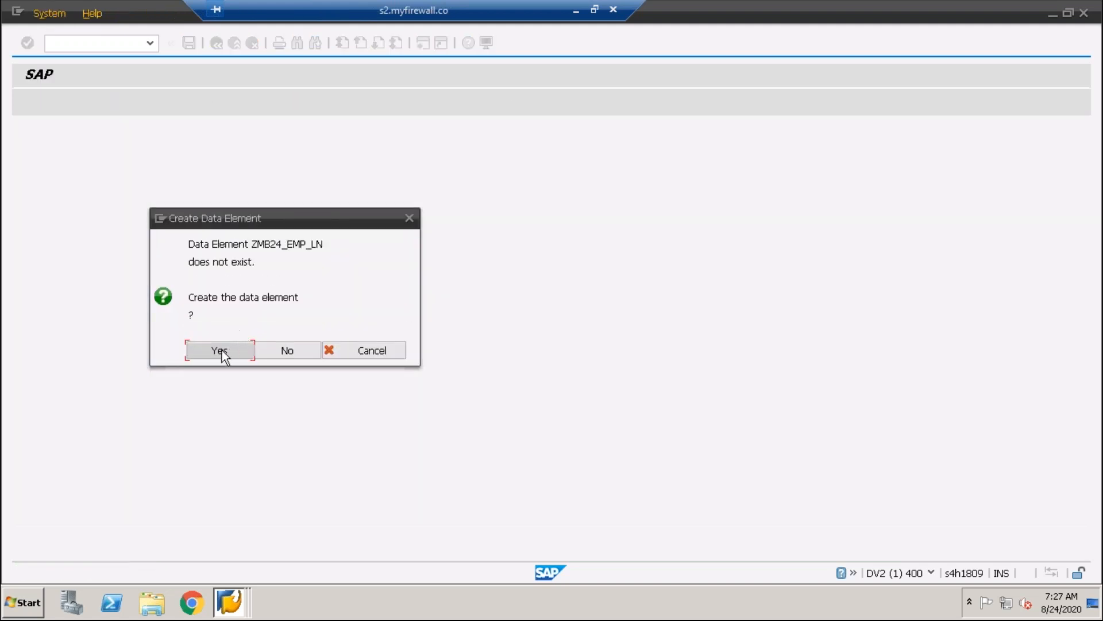
click(222, 350)
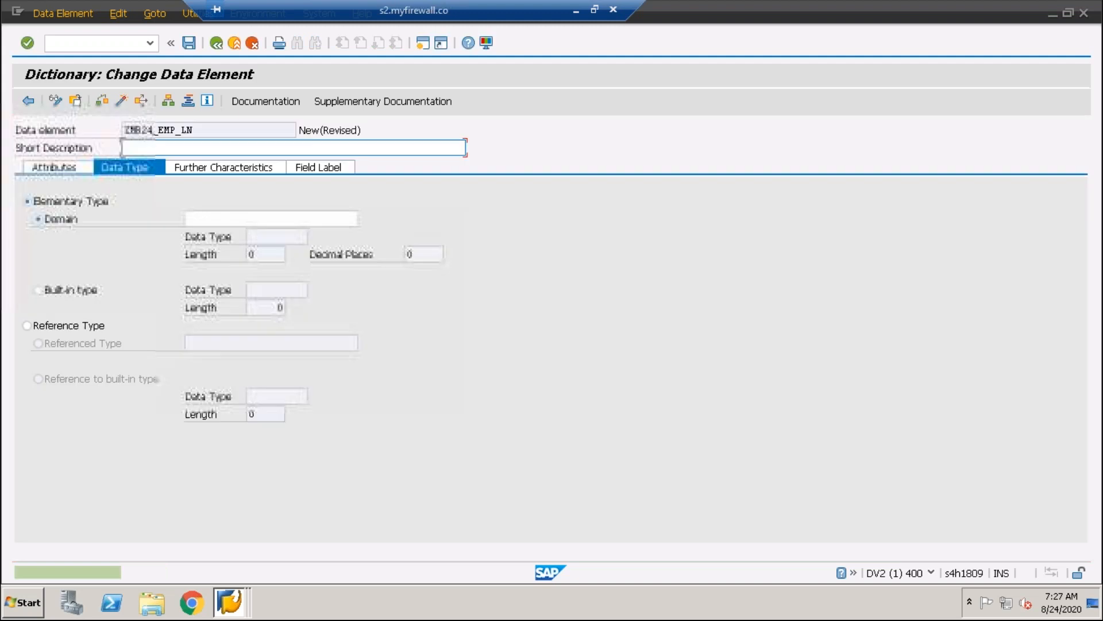
click(140, 148)
text(last)
key(BackSpace)
key(BackSpace)
key(BackSpace)
key(BackSpace)
key(BackSpace)
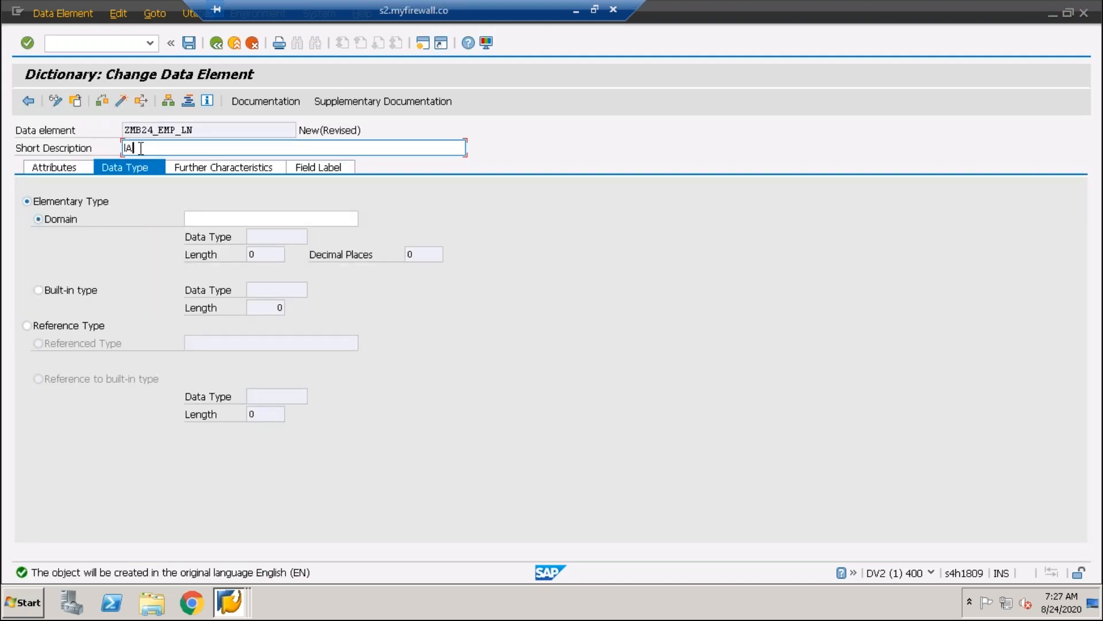
text(L)
key(BackSpace)
text(a)
text(Last)
text( Name)
Assign the existing domain ZMB24_FN to the data element ZMB24_EMP_LN
click(216, 218)
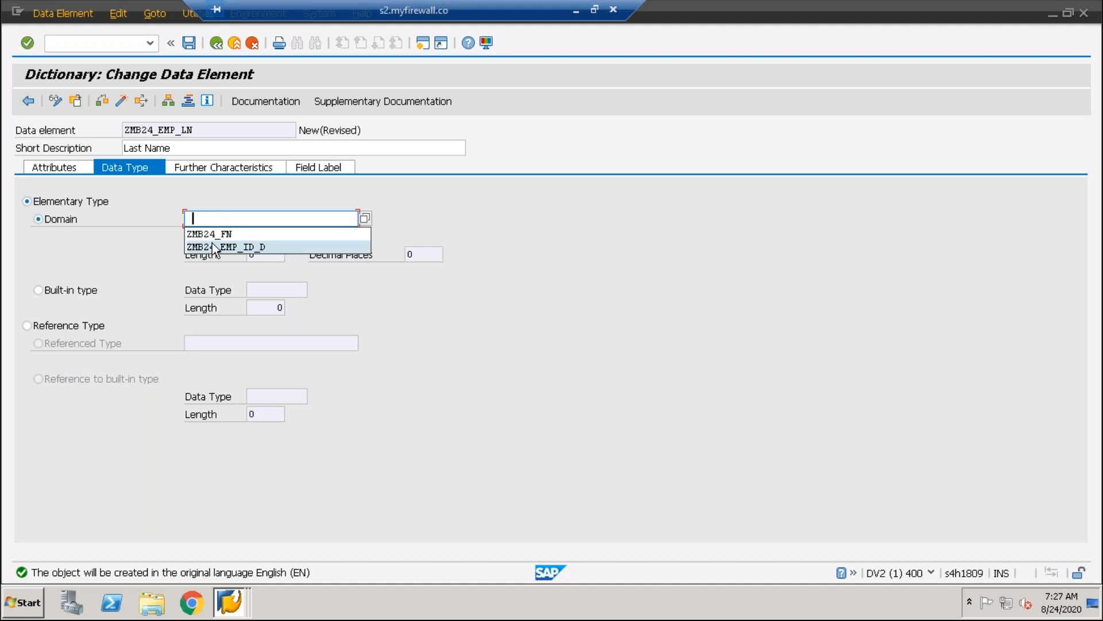
click(209, 232)
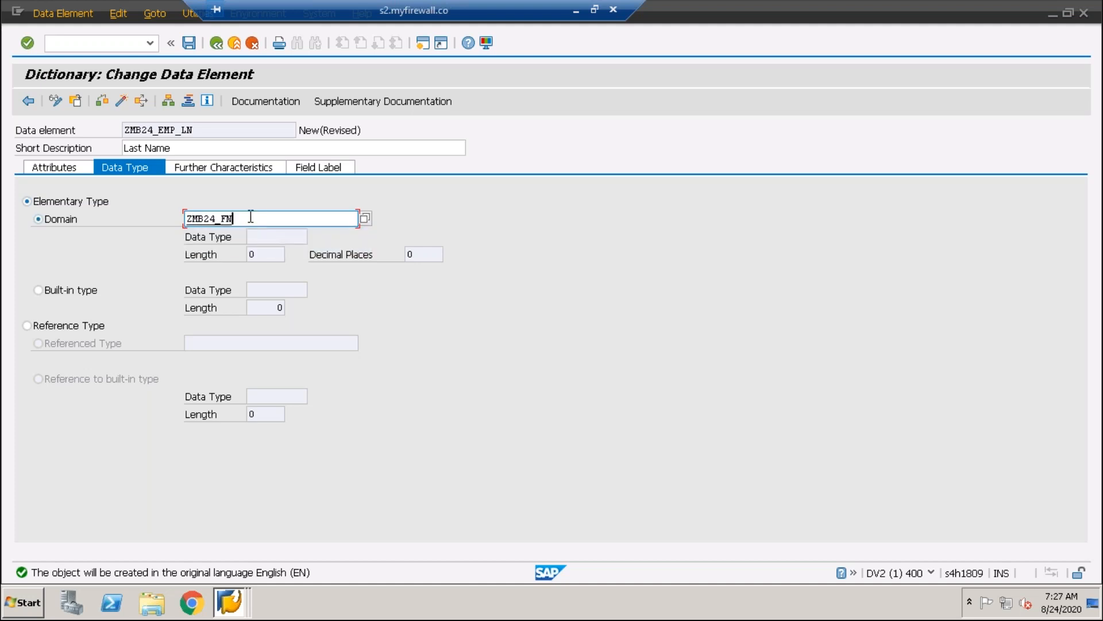
key(Return)
key(Tab)
key(Tab)
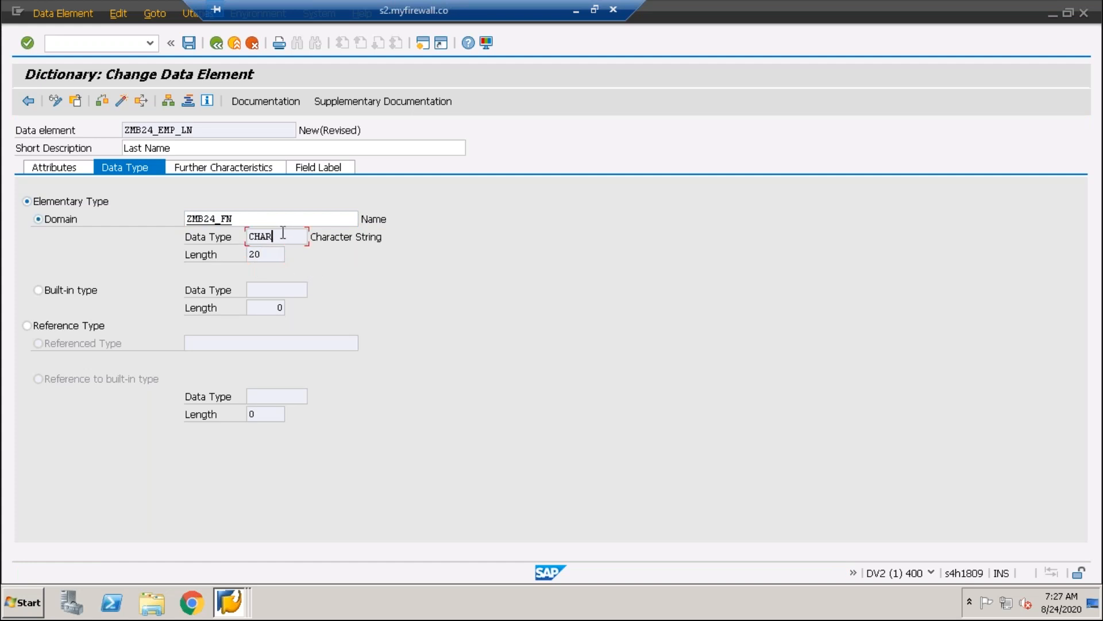
drag(251, 217, 172, 215)
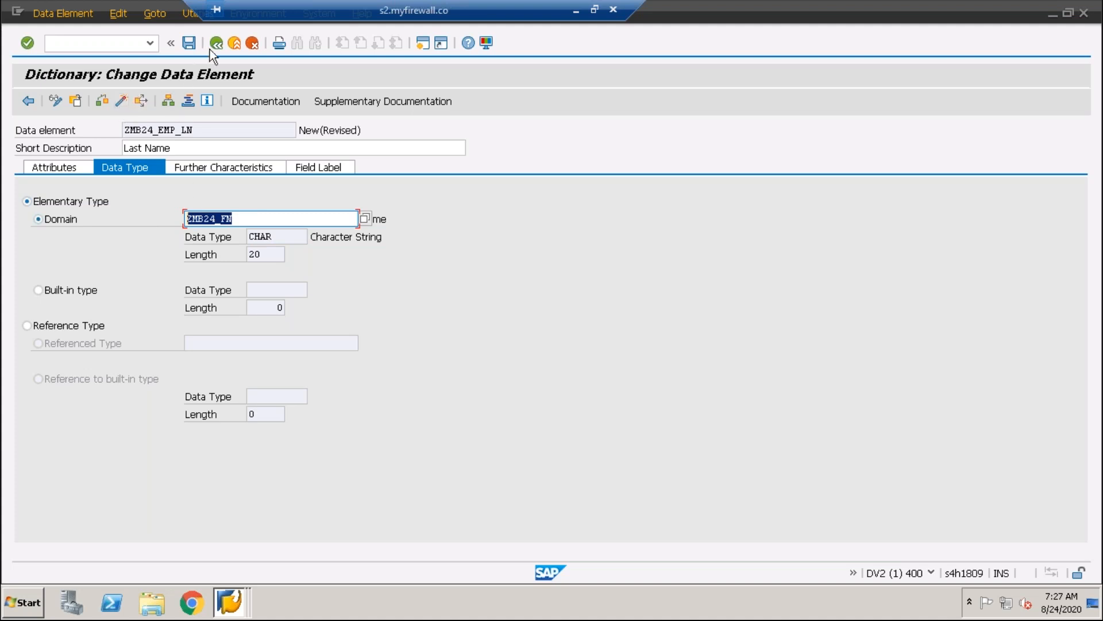
Save the data element ZMB24_EMP_LN as a local object
click(192, 44)
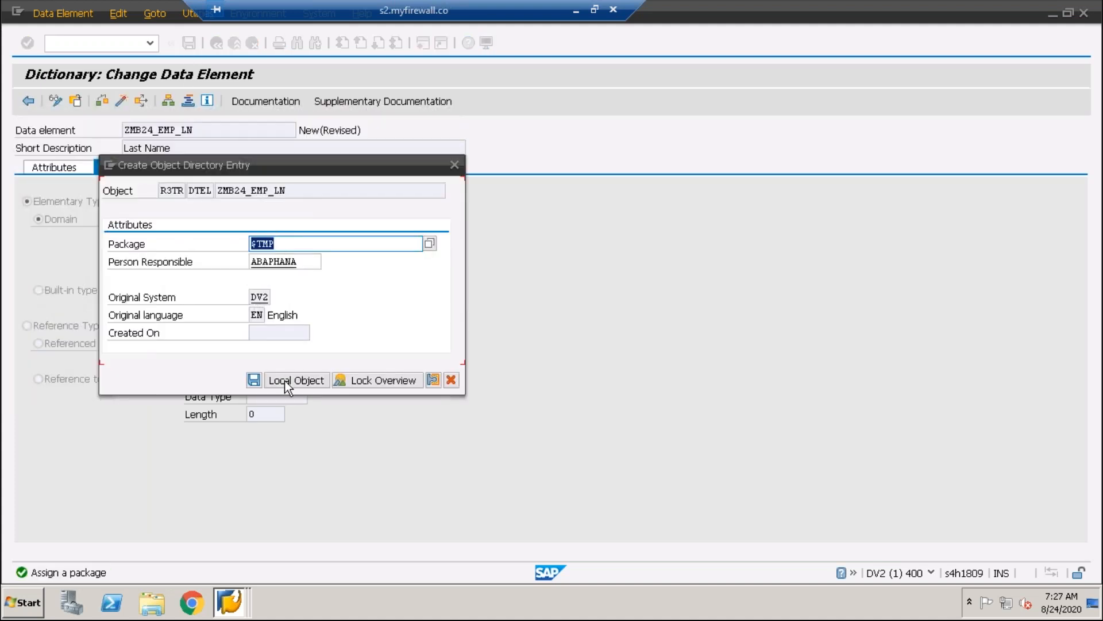
click(284, 381)
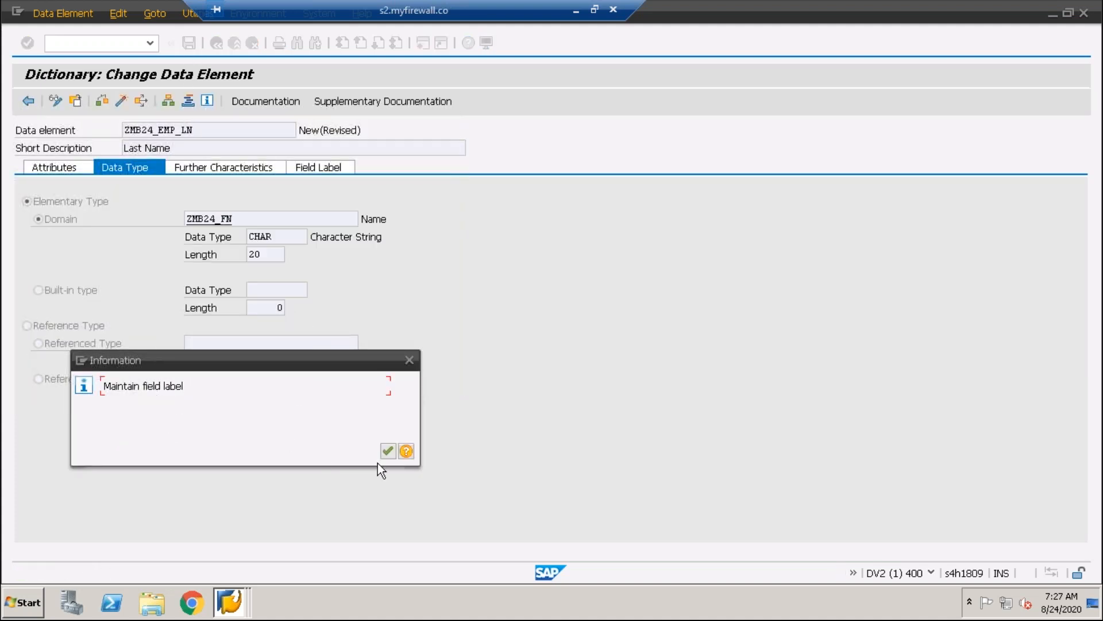
drag(215, 364, 571, 274)
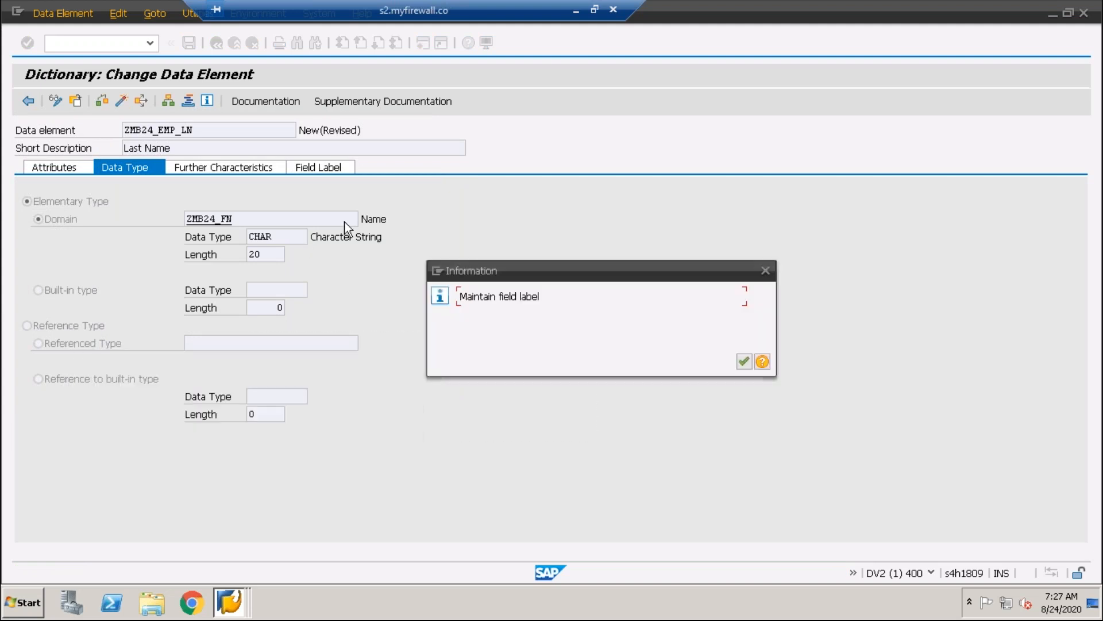
click(744, 363)
Enter "Last Name" as the short field label of ZMB24_EMP_LN with the default length
click(190, 218)
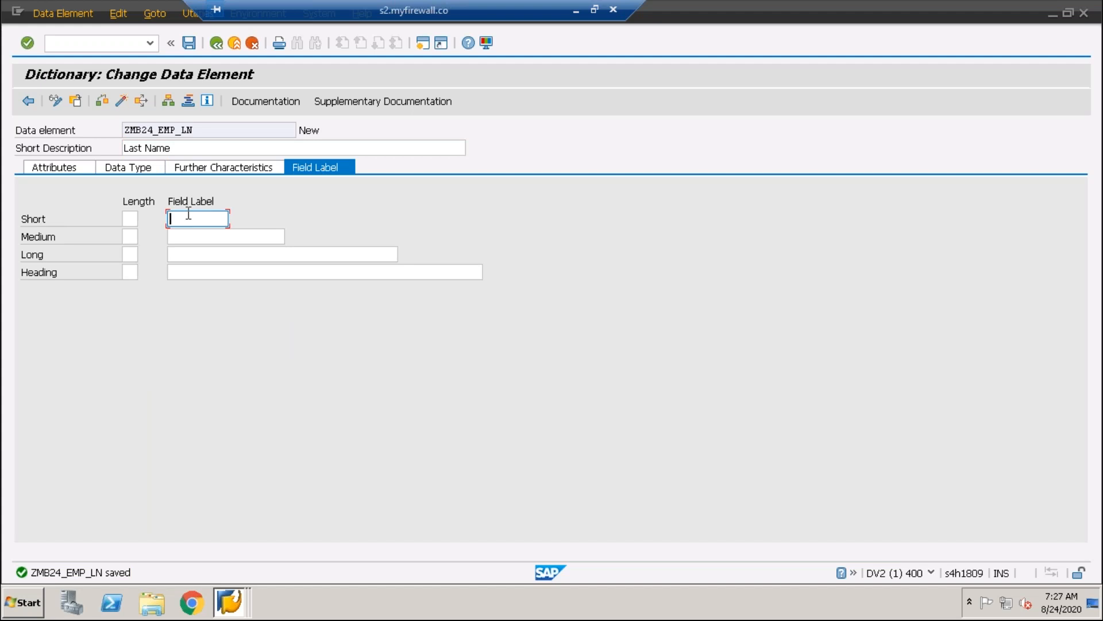
text(Last Name)
click(188, 44)
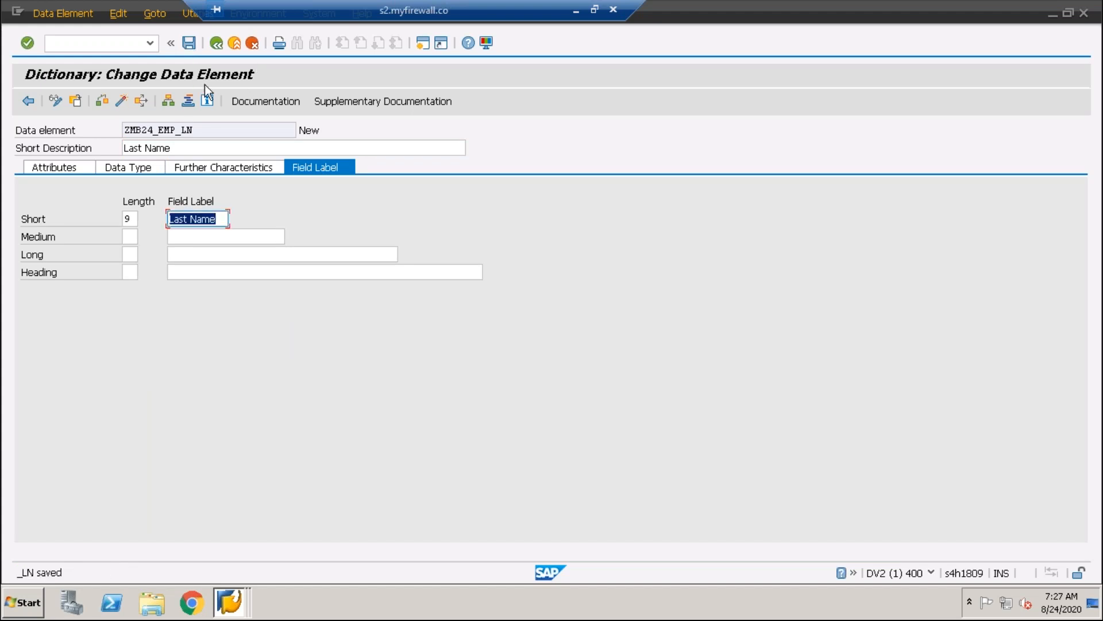
Save and check the data element ZMB24_EMP_LN, and return to the table ZMB24_EMPLOYEE
click(188, 43)
click(104, 100)
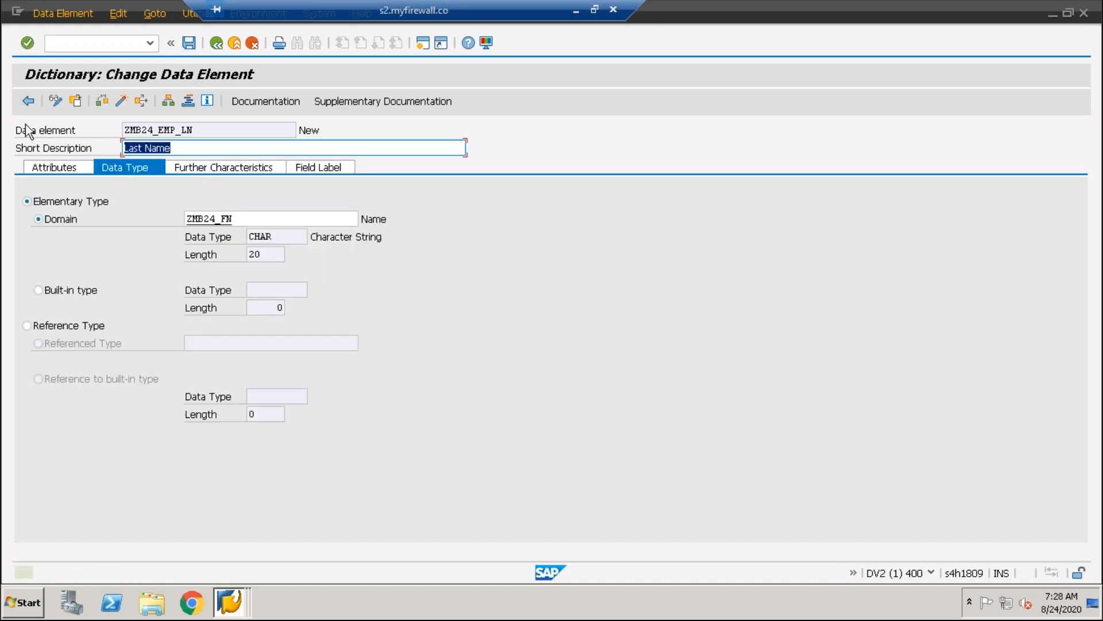
click(29, 102)
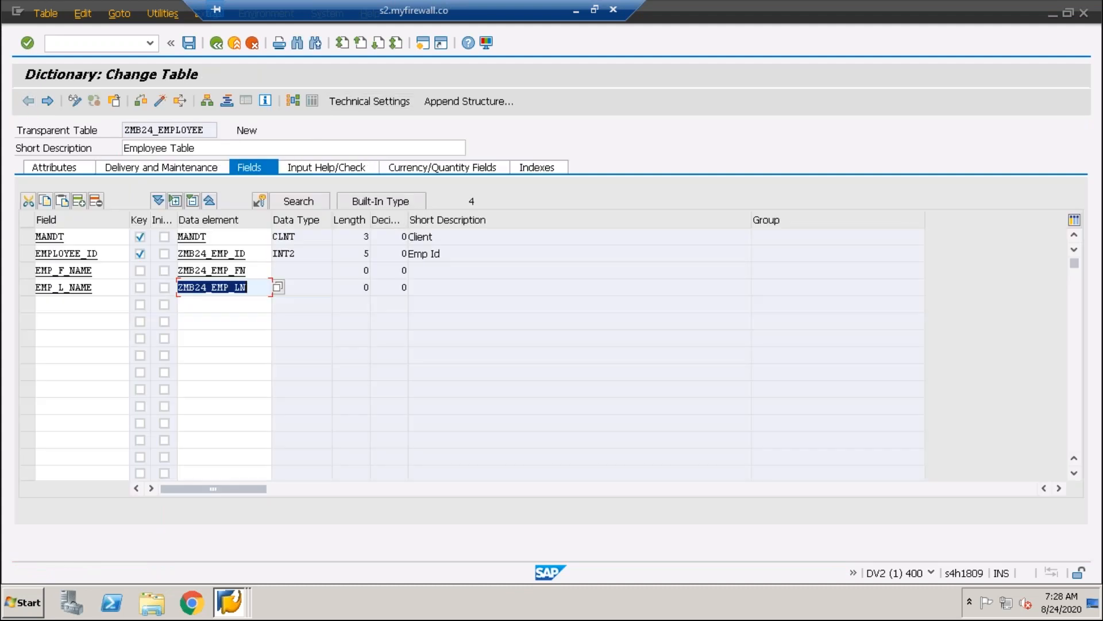
Examine whether the EMP_F_NAME and EMP_L_NAME fields take over the data type and length of their data elements
click(262, 287)
key(Return)
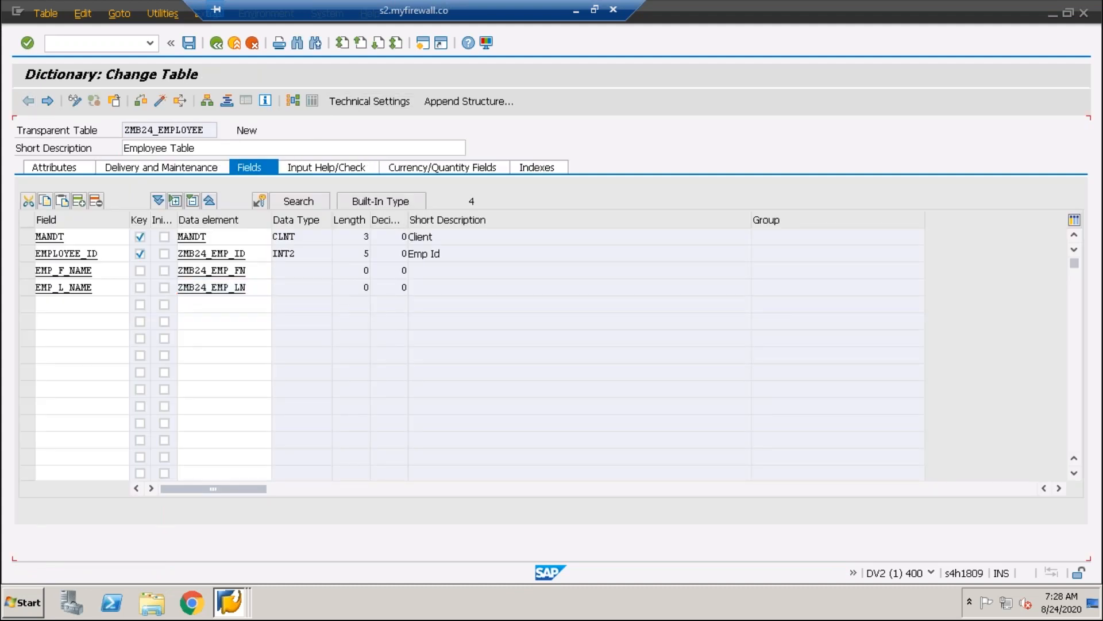
click(249, 271)
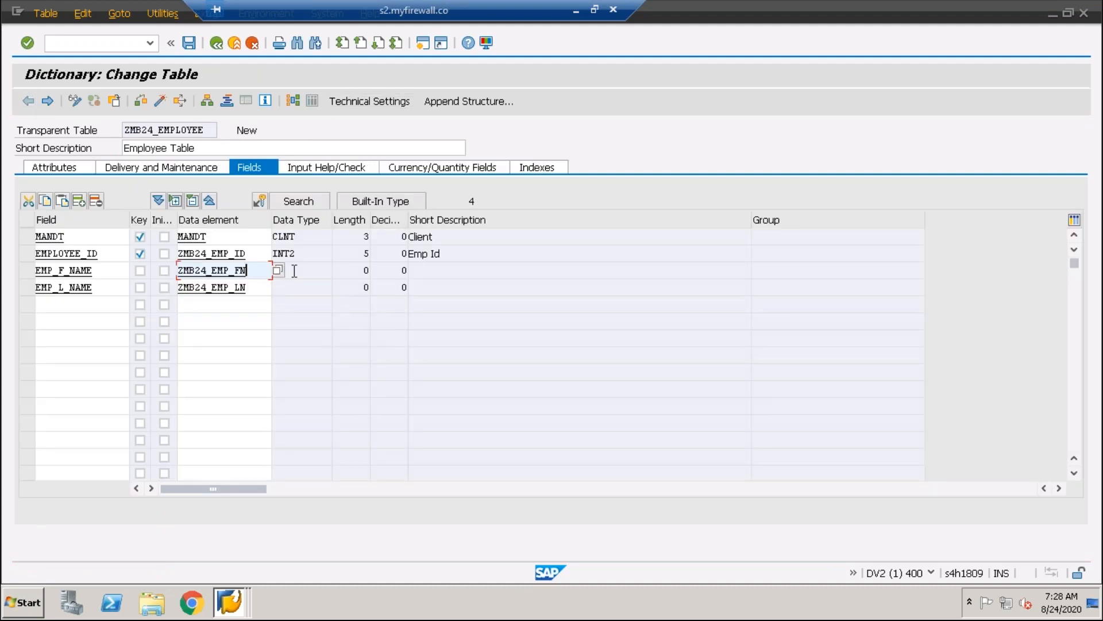
click(252, 287)
key(Tab)
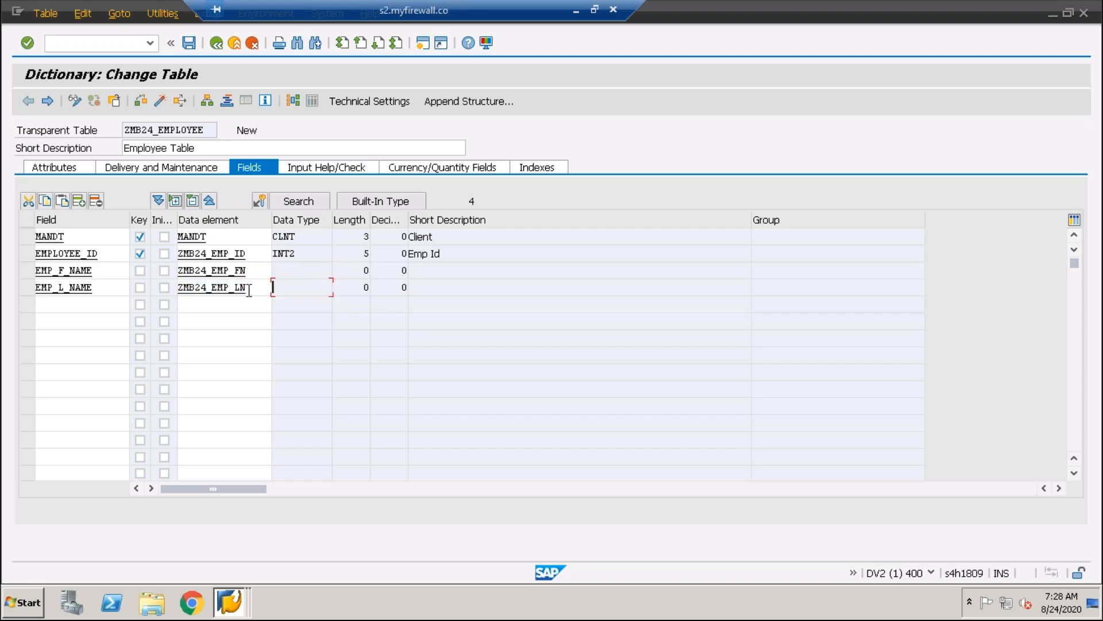
click(253, 270)
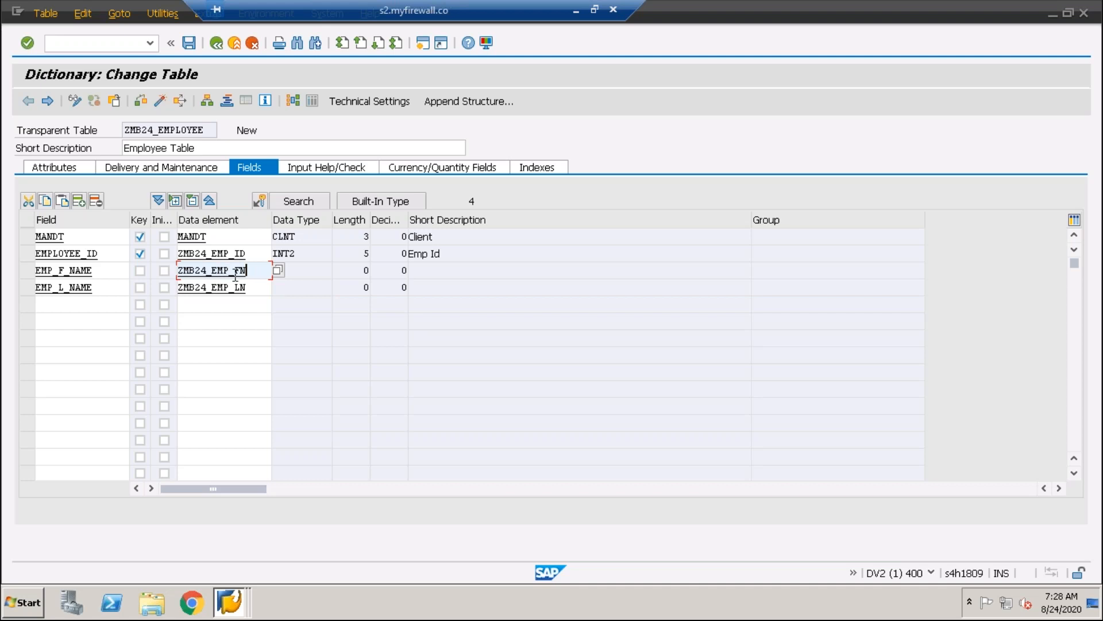
drag(255, 275, 142, 271)
drag(257, 291, 139, 297)
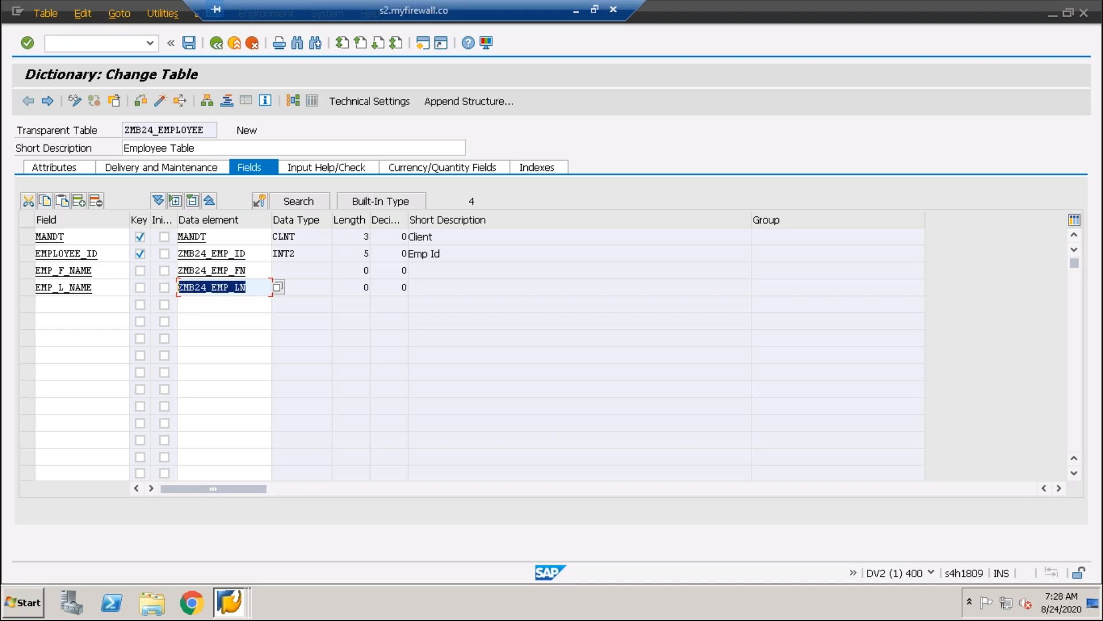
Activate the data element ZMB24_EMP_FN and return to the table's field list
double_click(232, 271)
click(122, 102)
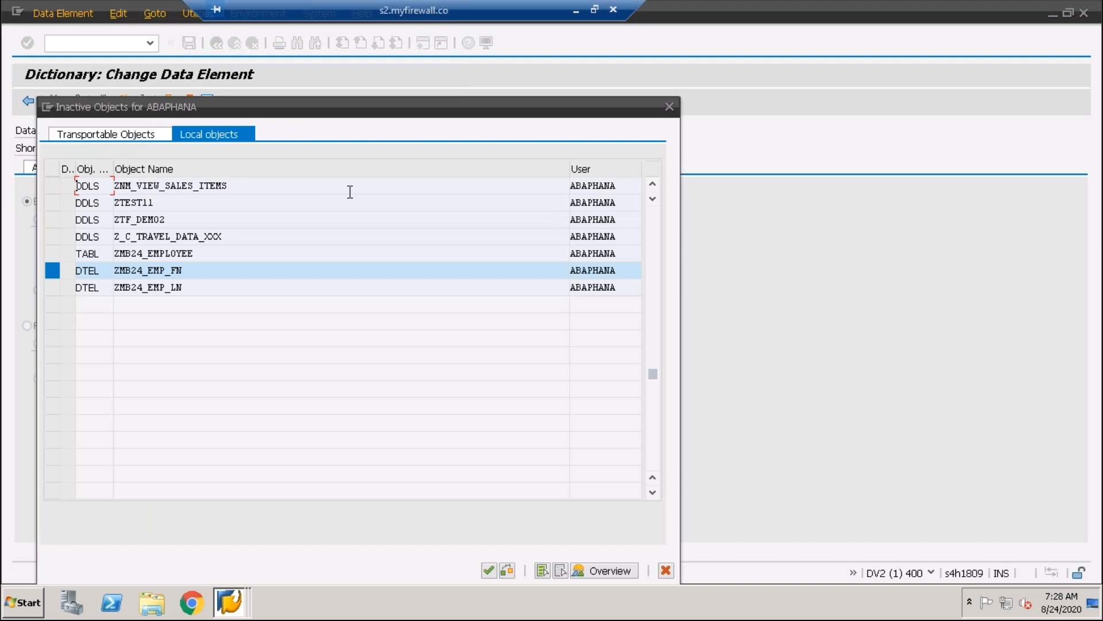
key(Return)
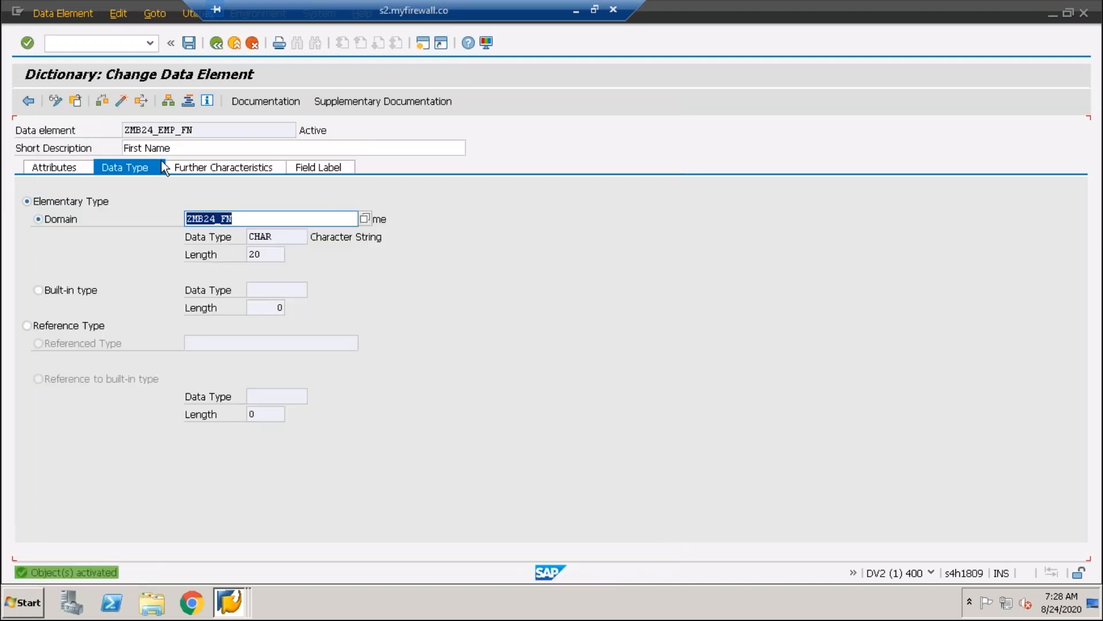
click(28, 104)
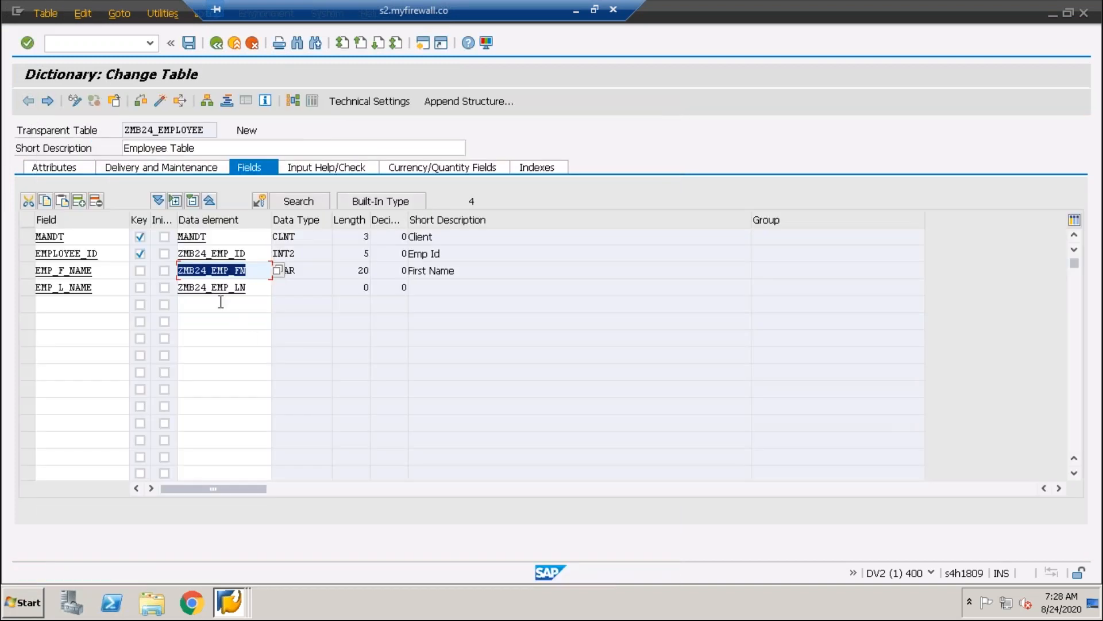
Activate the data element ZMB24_EMP_LN and return to the table's field list
double_click(217, 287)
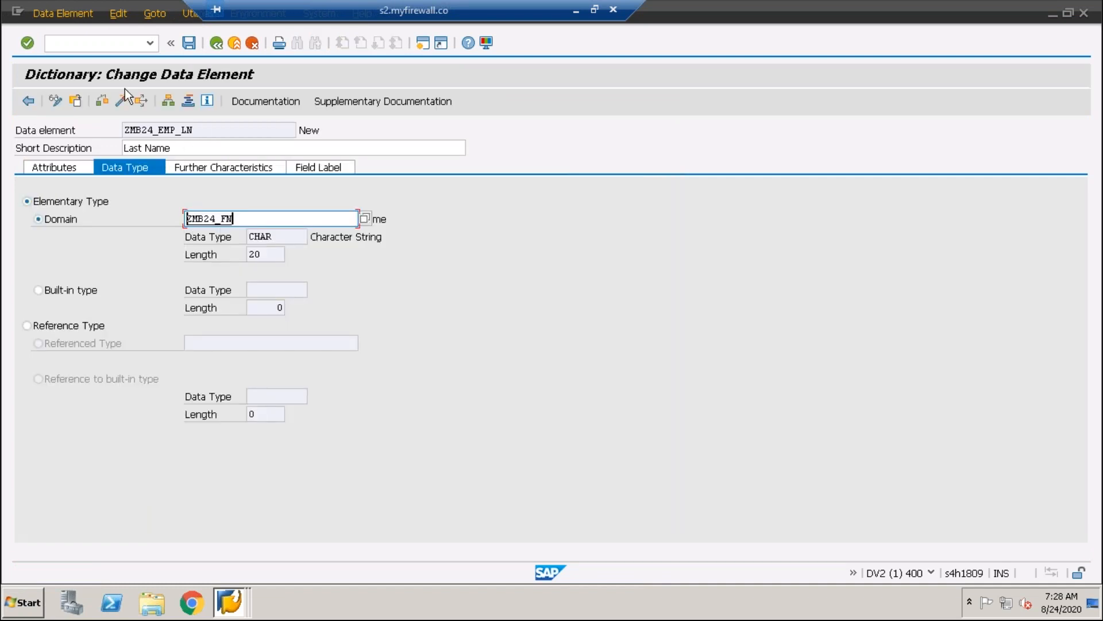
click(123, 100)
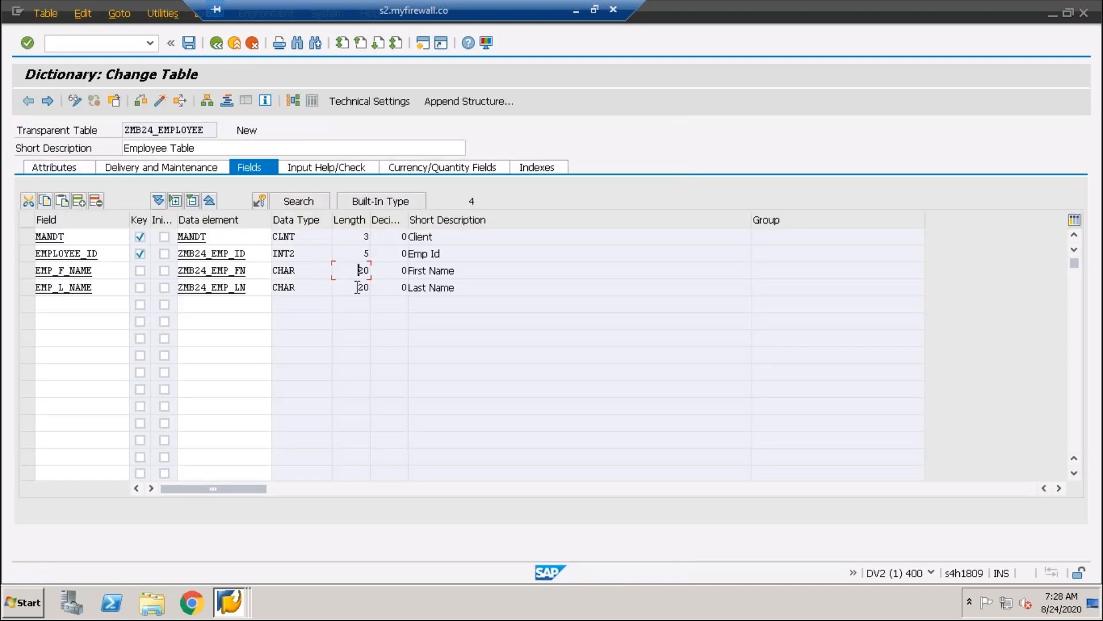
click(356, 287)
click(247, 293)
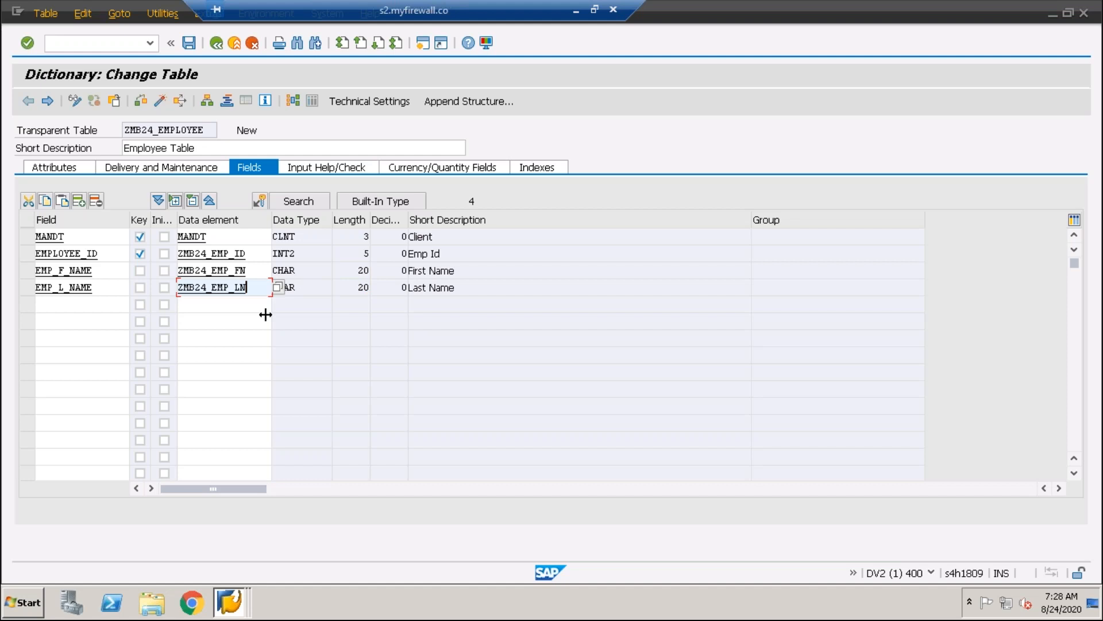
click(55, 305)
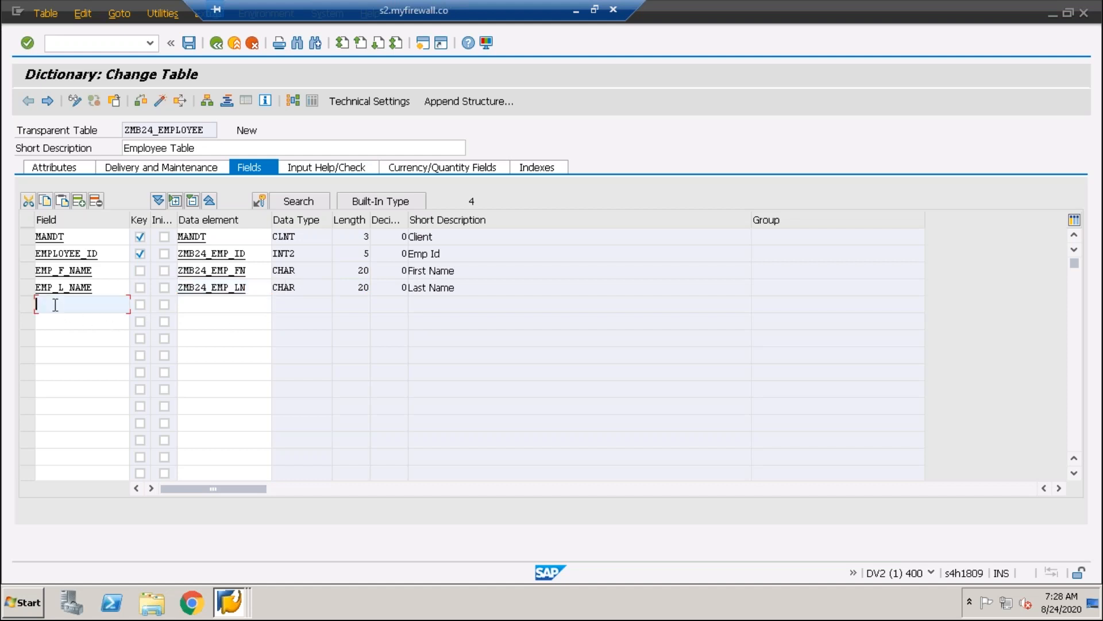
text(Salary)
click(221, 309)
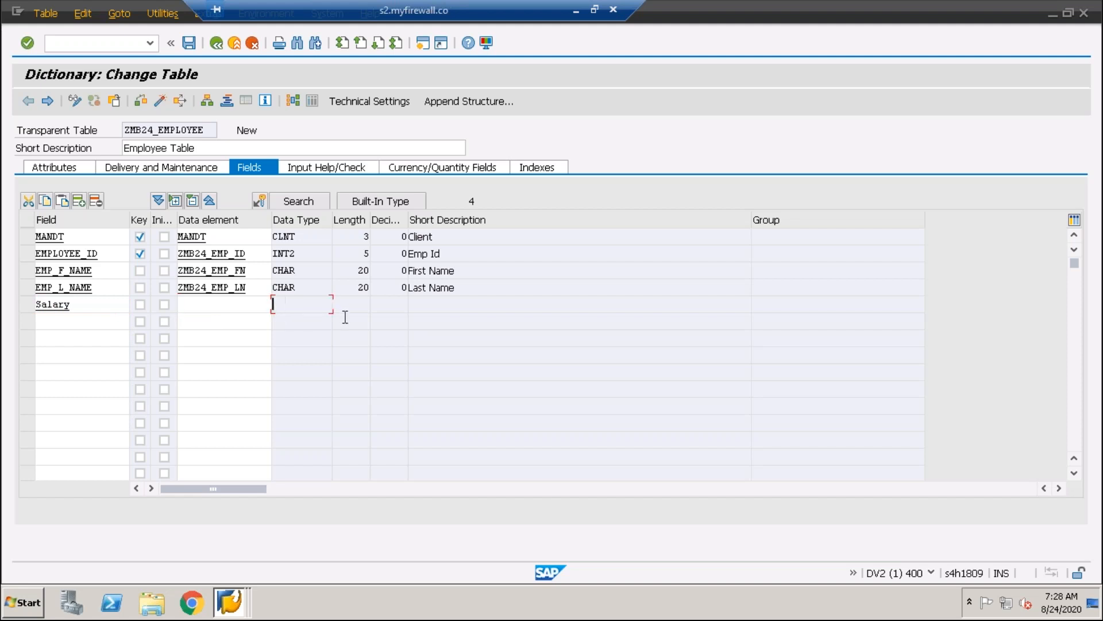
click(466, 303)
click(71, 304)
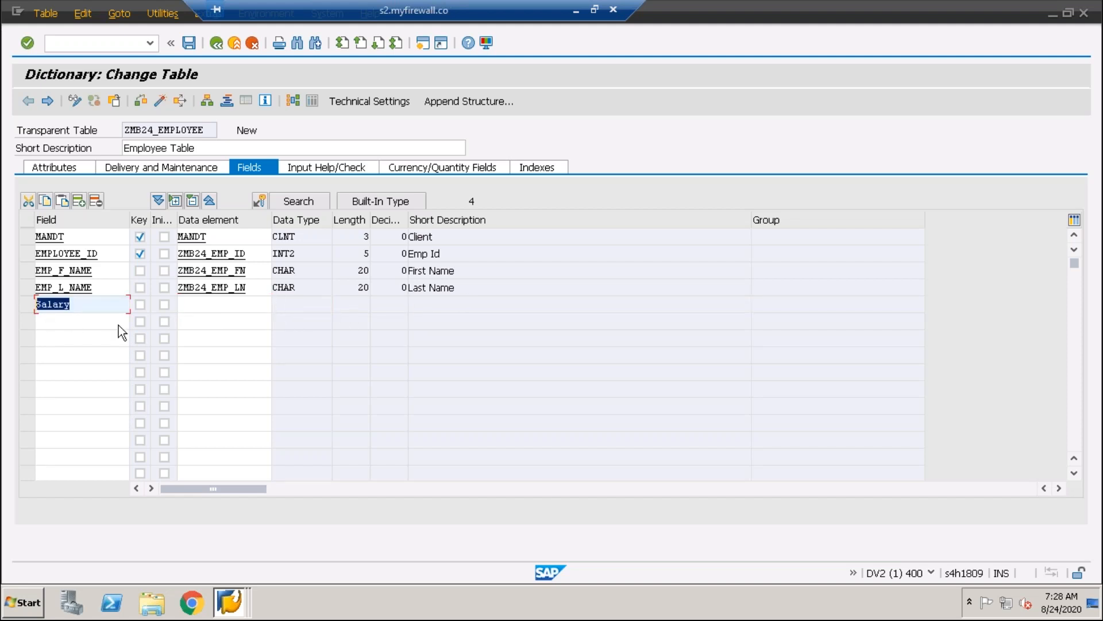
key(BackSpace)
Save and check the table ZMB24_EMPLOYEE, and return from the check log to its field list
click(189, 42)
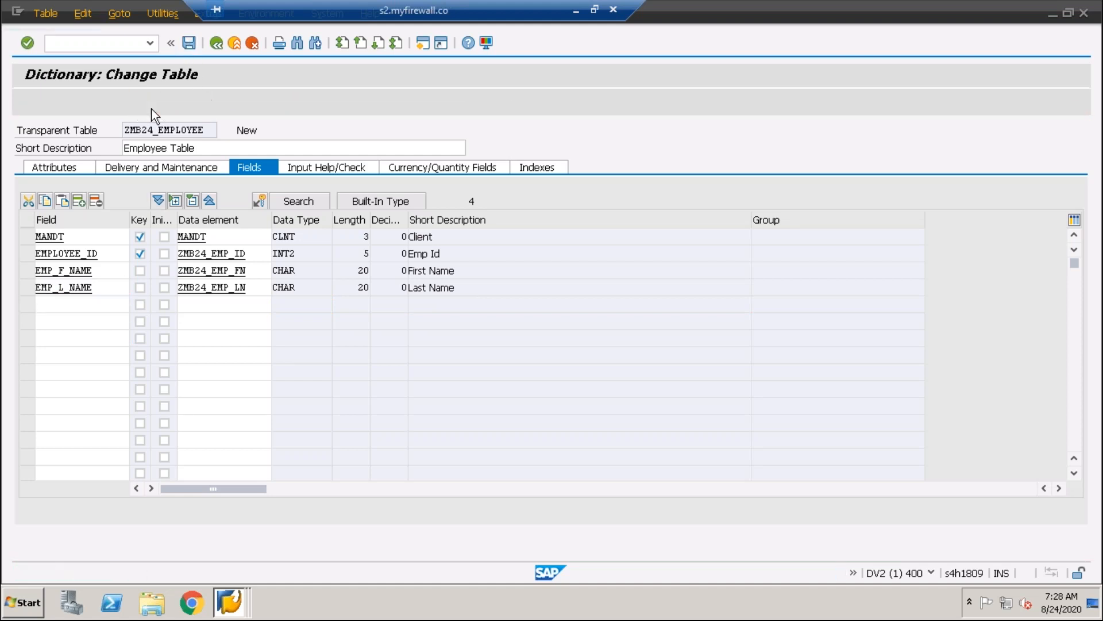
click(143, 104)
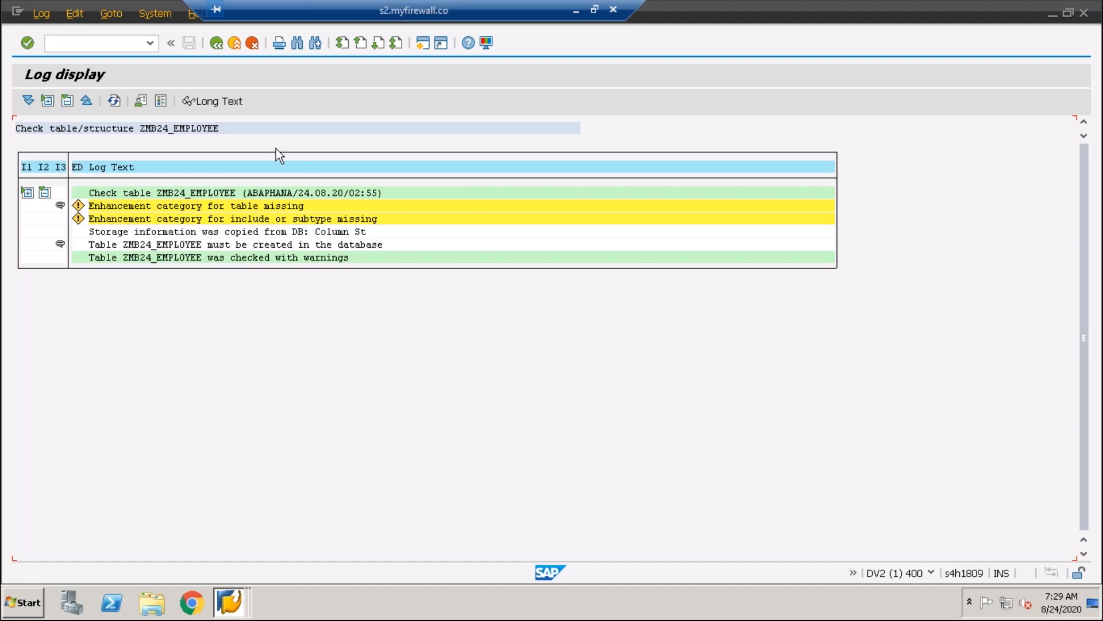
click(214, 46)
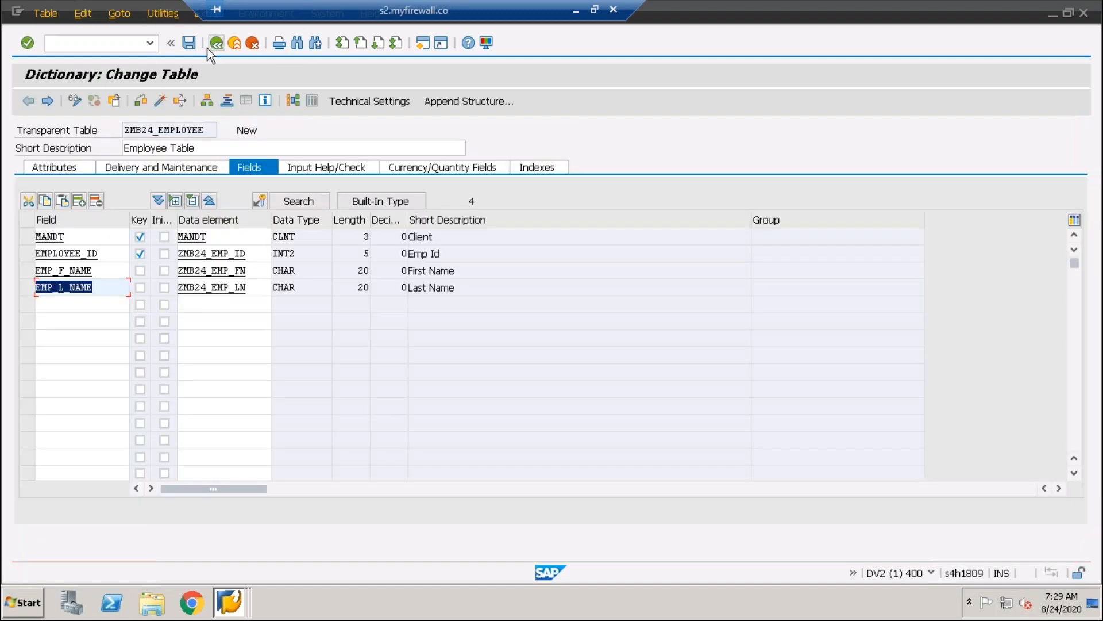
click(99, 294)
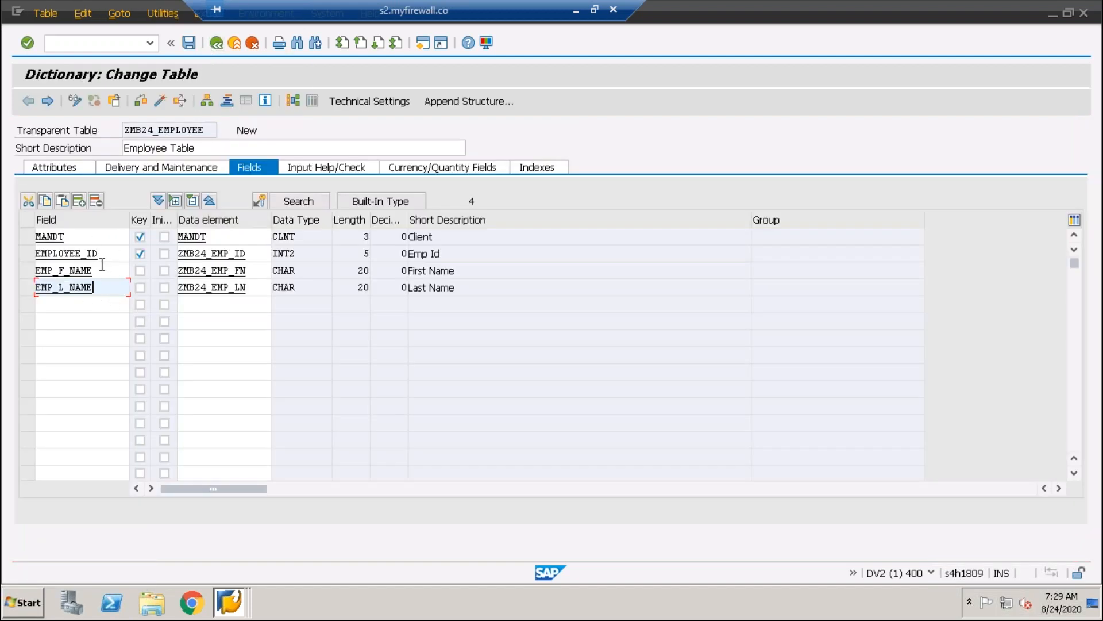
Open the table's technical settings and set the data class to APPL0 (Master Data, Transparent Tables)
click(371, 101)
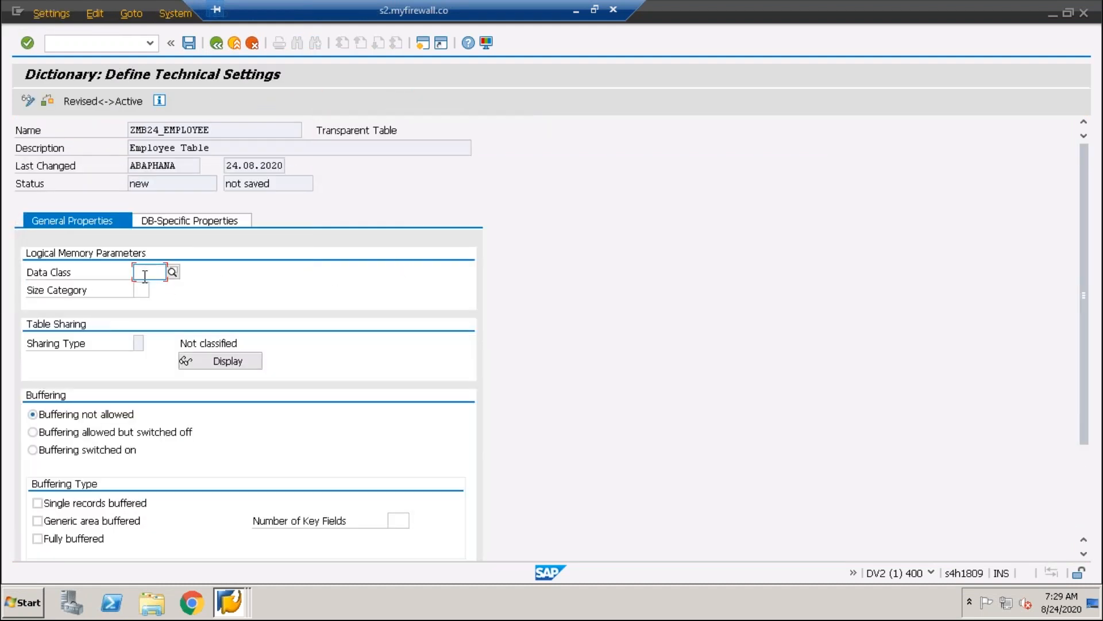
click(172, 271)
click(163, 285)
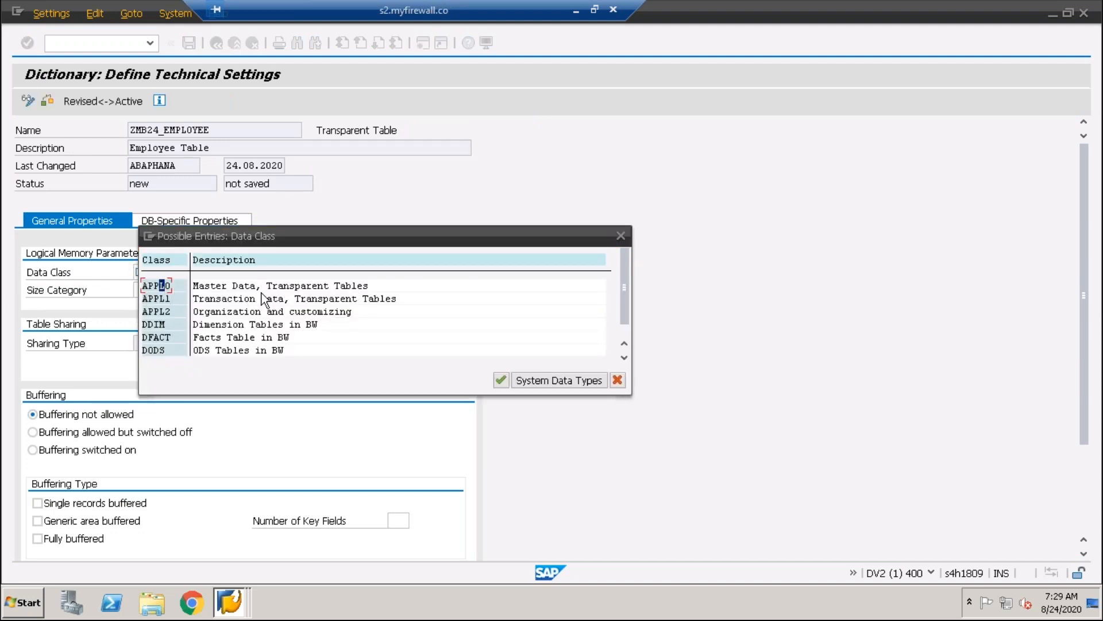
click(145, 288)
click(163, 297)
click(152, 287)
double_click(163, 286)
Set the size category to 0, for 0 to 6,900 expected data records
click(147, 289)
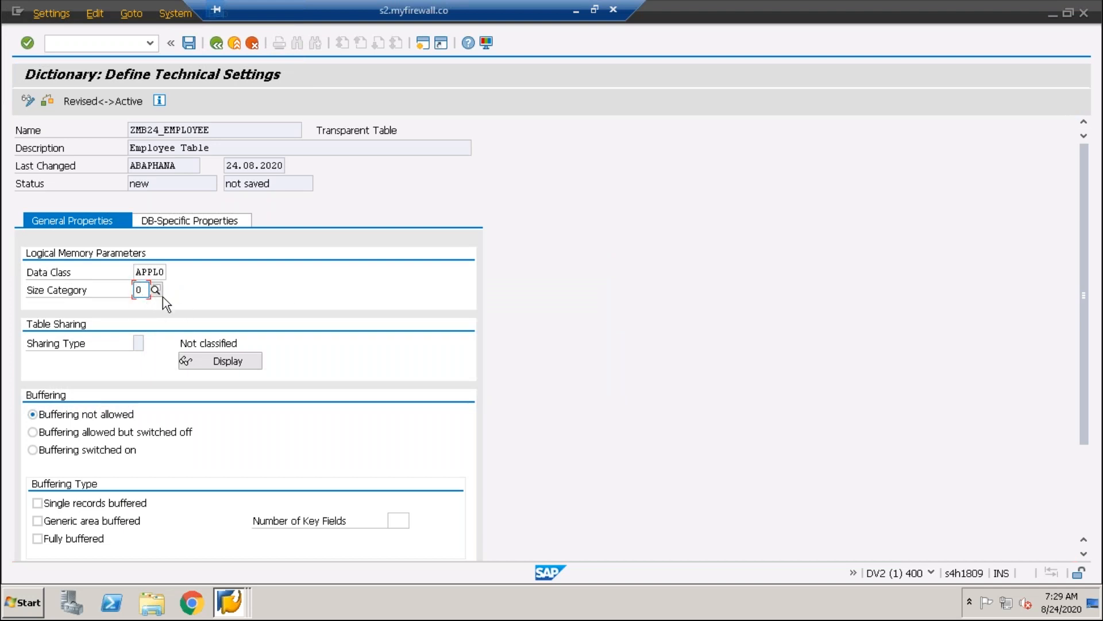
click(156, 290)
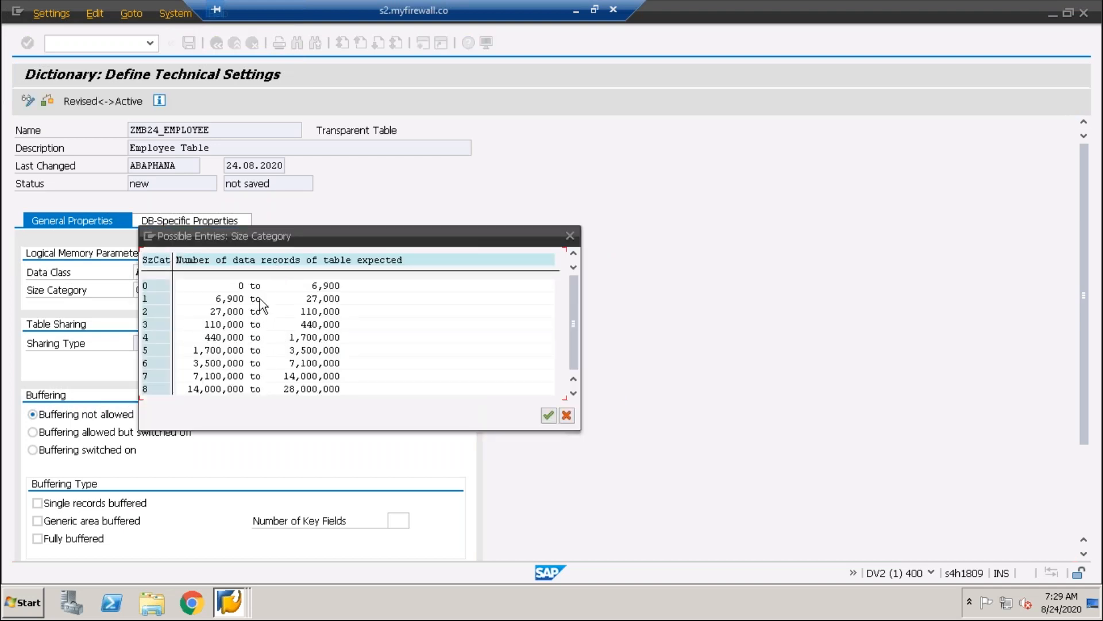
click(332, 287)
click(241, 287)
click(336, 287)
key(Left)
click(248, 284)
click(144, 287)
click(325, 285)
click(241, 286)
click(147, 287)
click(326, 286)
click(240, 286)
click(325, 285)
click(229, 285)
click(334, 286)
click(253, 286)
double_click(241, 287)
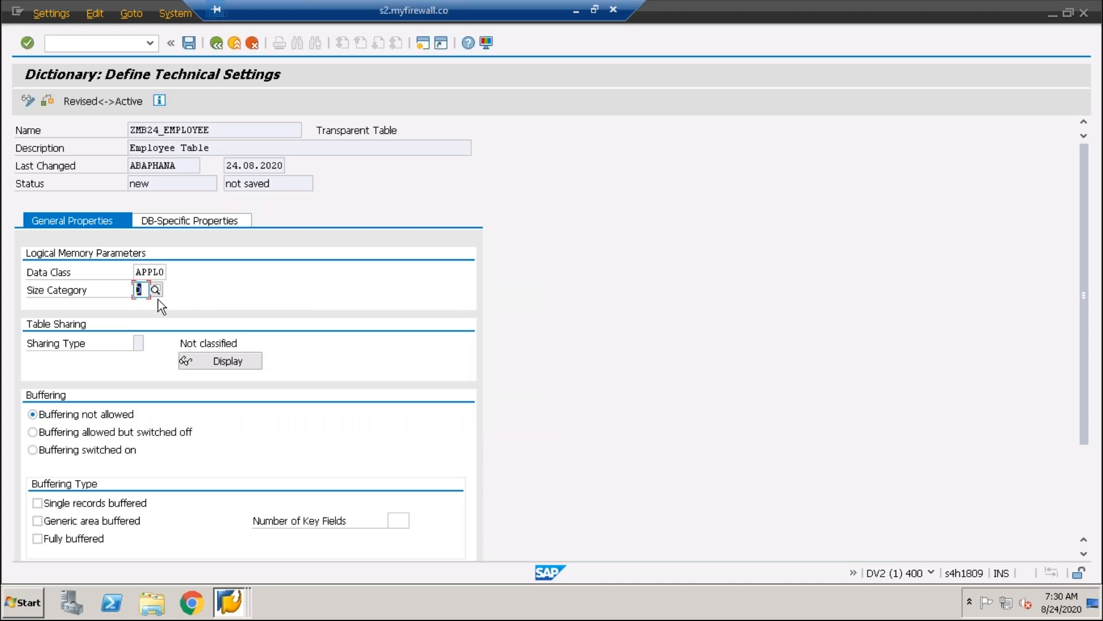
Review the expected record range of size category 3 and reselect size category 0
click(156, 290)
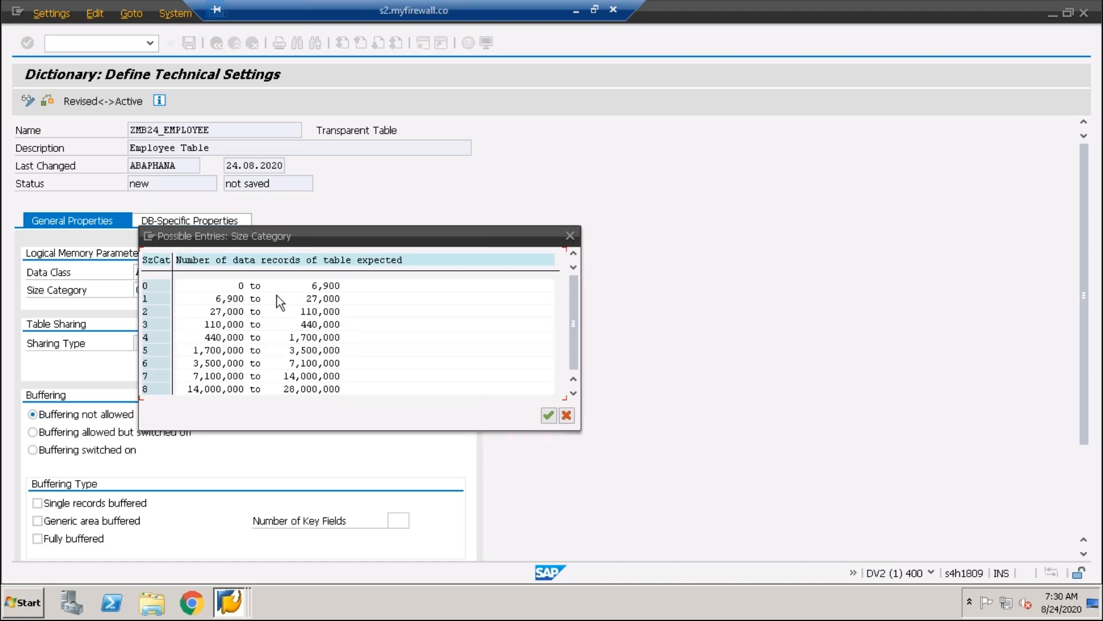
click(321, 324)
click(241, 324)
click(314, 325)
double_click(324, 288)
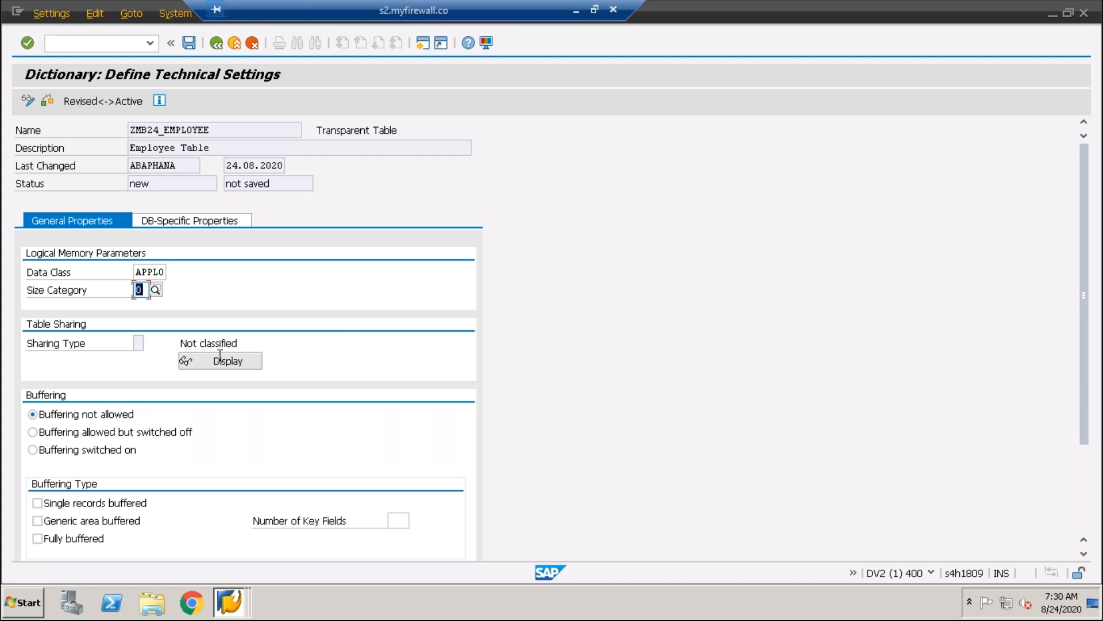
Save the technical settings with buffering not allowed and return to the table's field list
click(139, 348)
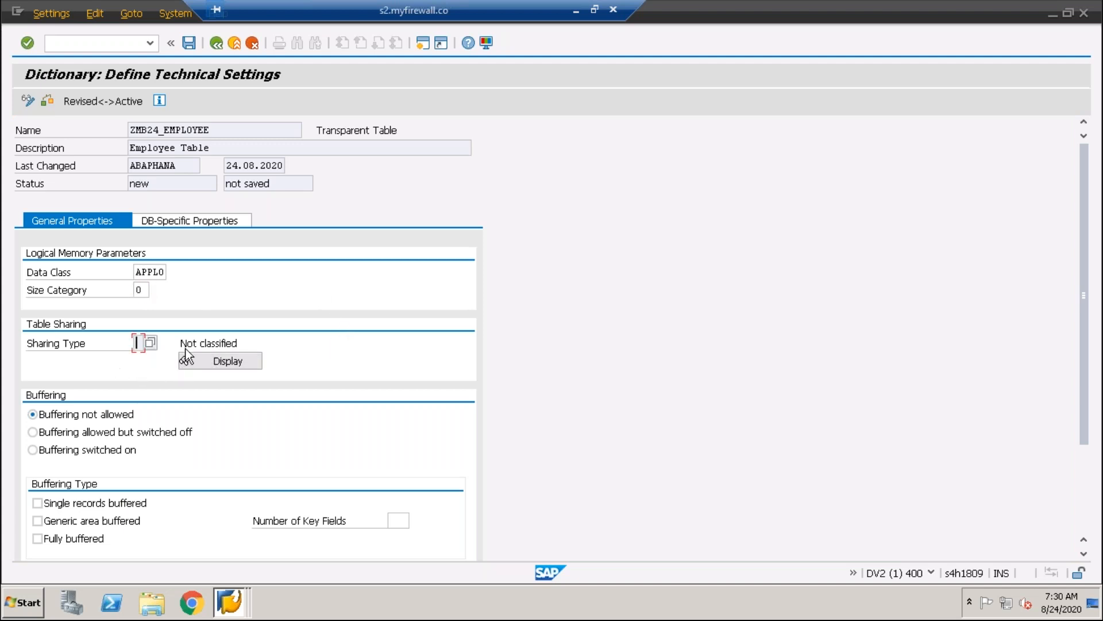
scroll(146, 359, down, 1)
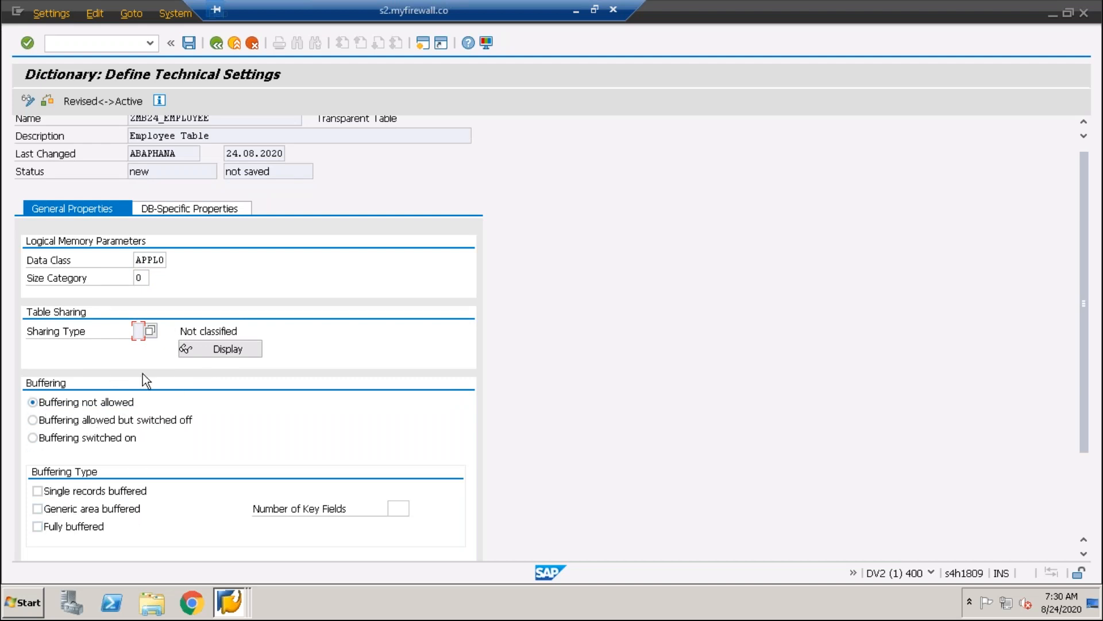
scroll(267, 322, up, 1)
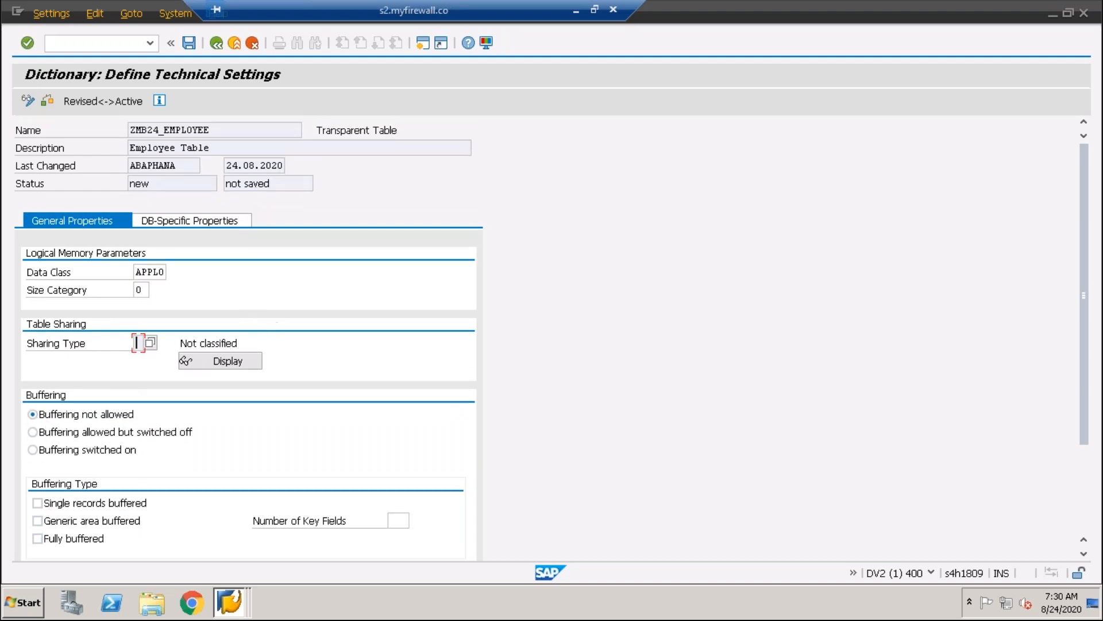
click(189, 42)
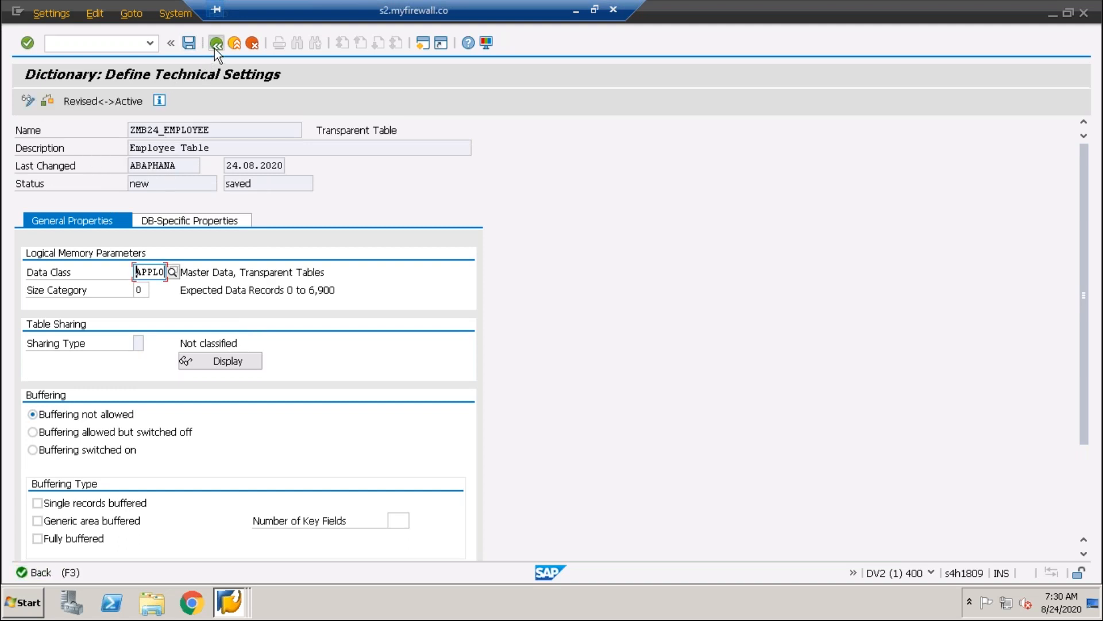
click(215, 49)
Check the table ZMB24_EMPLOYEE and activate it without displaying the activation log
click(148, 103)
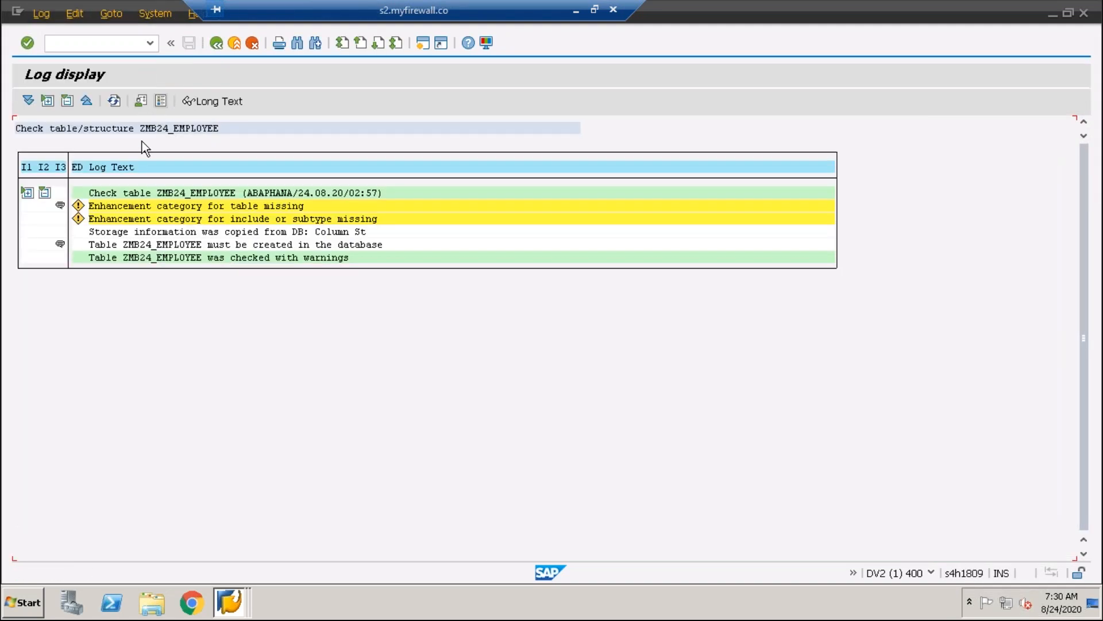
click(217, 45)
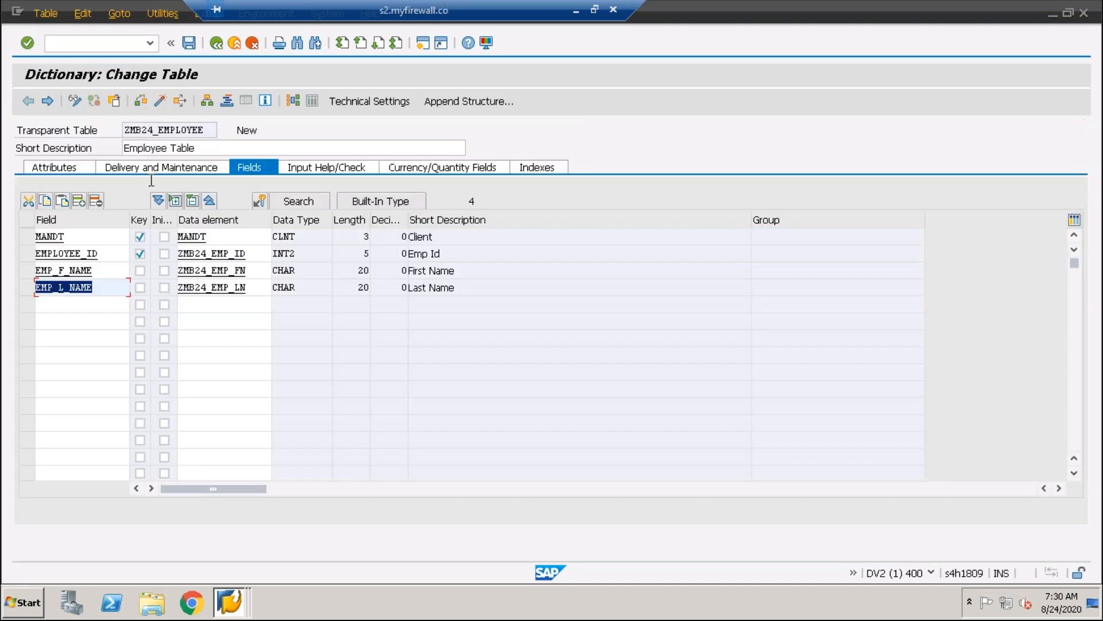
click(157, 106)
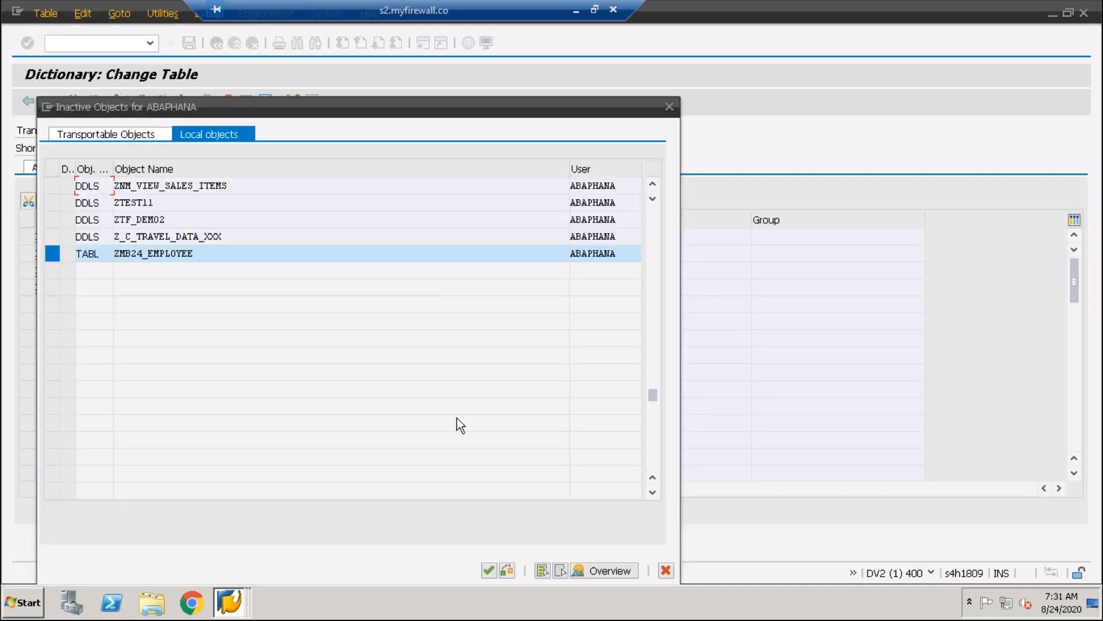
click(490, 570)
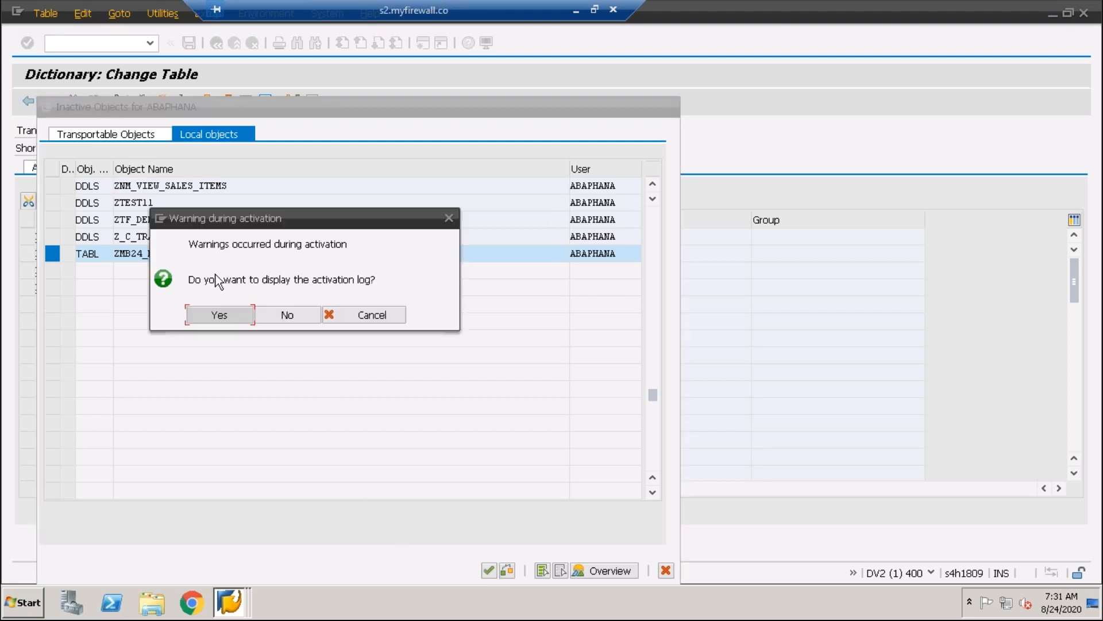
click(299, 317)
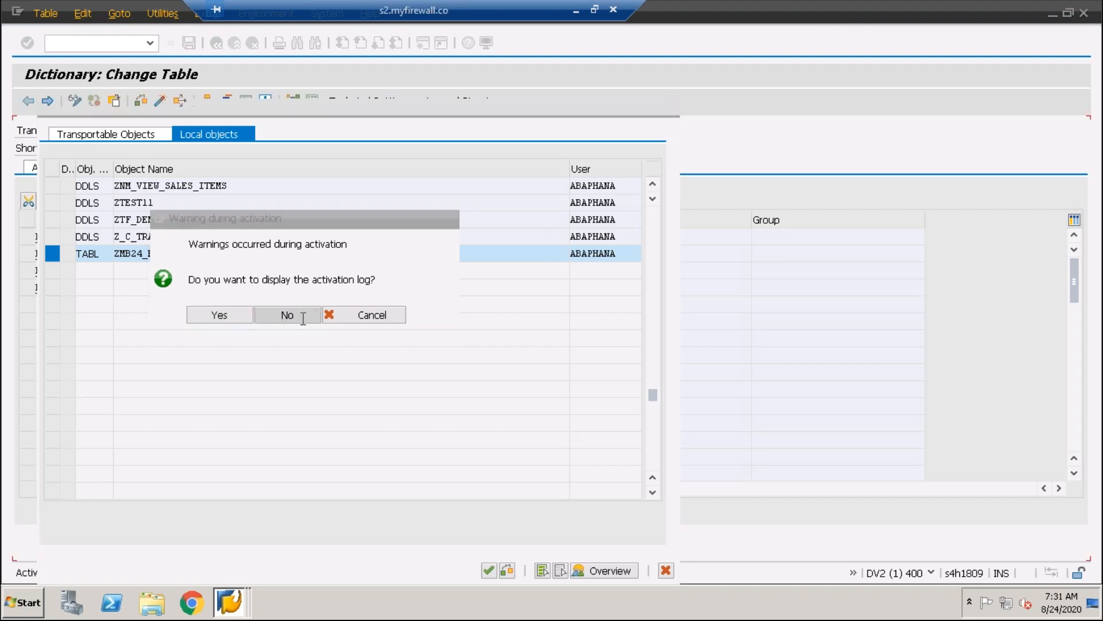
Examine the status of the table ZMB24_EMPLOYEE and the data elements assigned to its fields
click(241, 289)
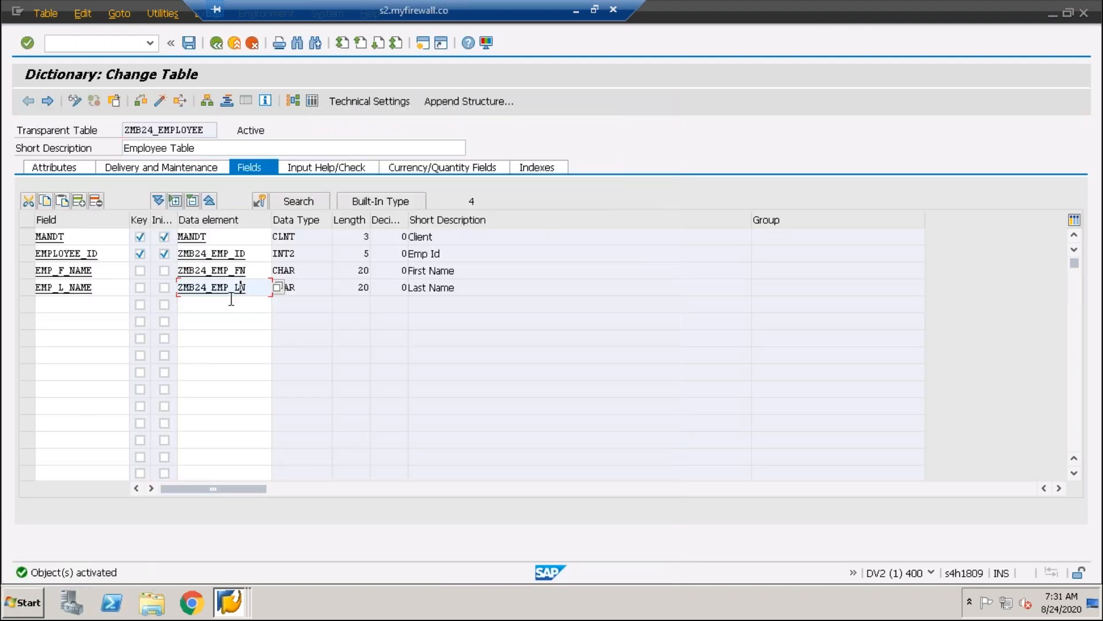
click(236, 270)
click(232, 253)
click(217, 239)
click(231, 256)
click(237, 273)
click(248, 287)
click(249, 271)
click(251, 254)
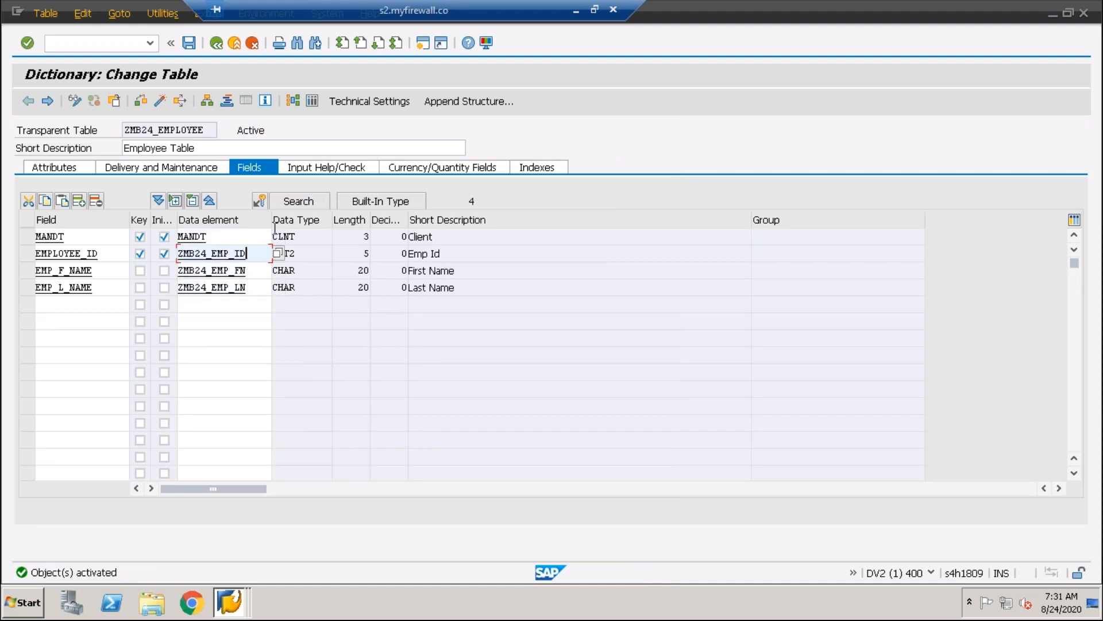
drag(274, 130, 213, 133)
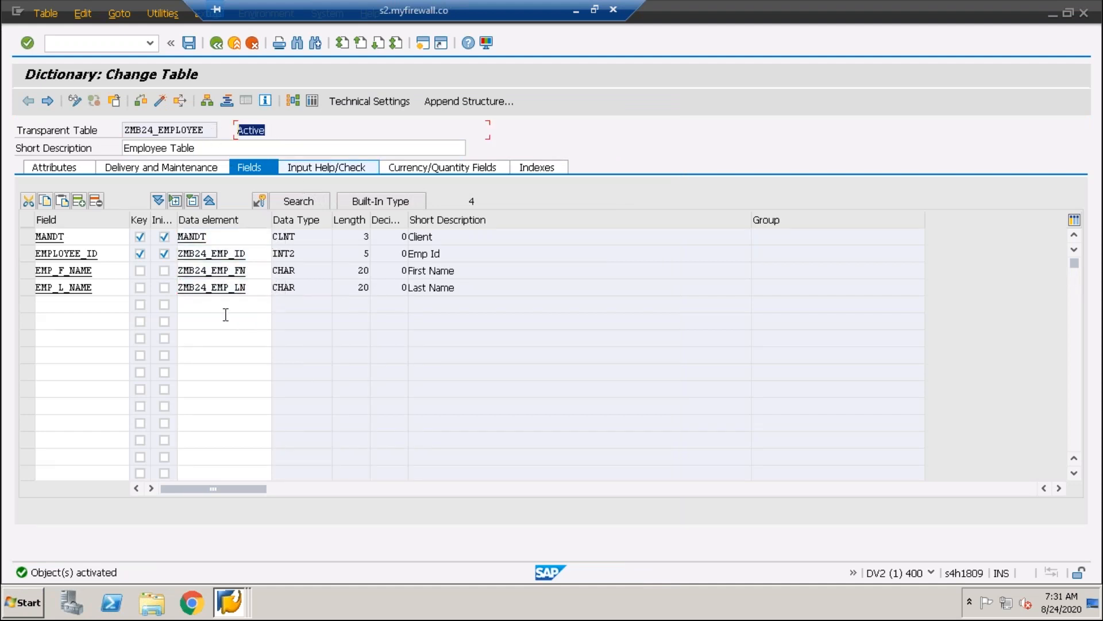
click(255, 289)
drag(256, 270, 135, 256)
drag(229, 236, 115, 220)
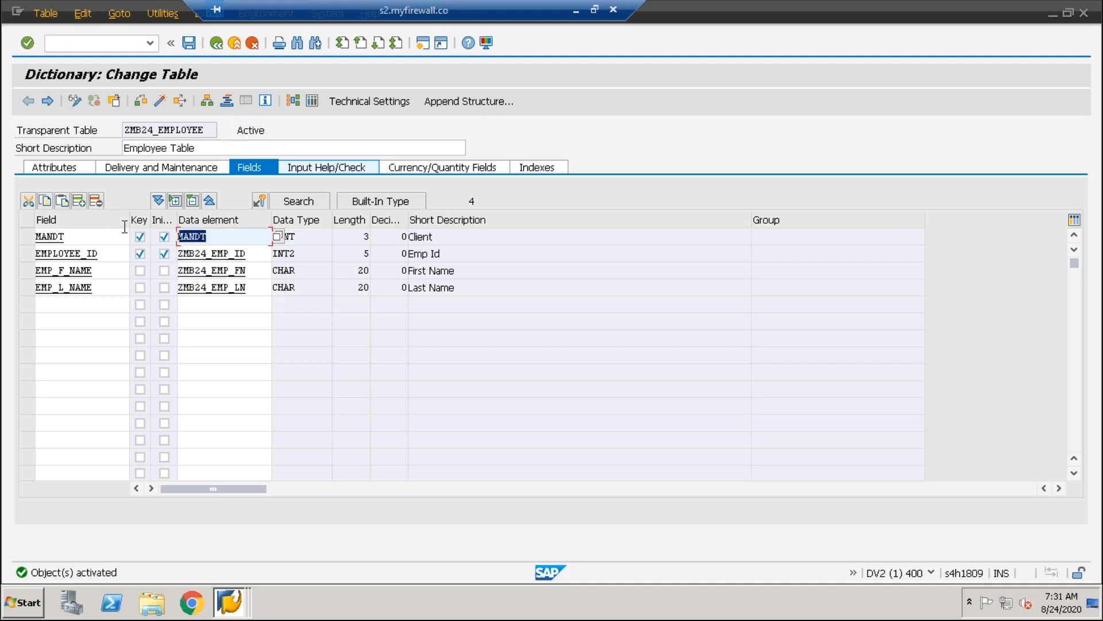
drag(264, 257, 135, 260)
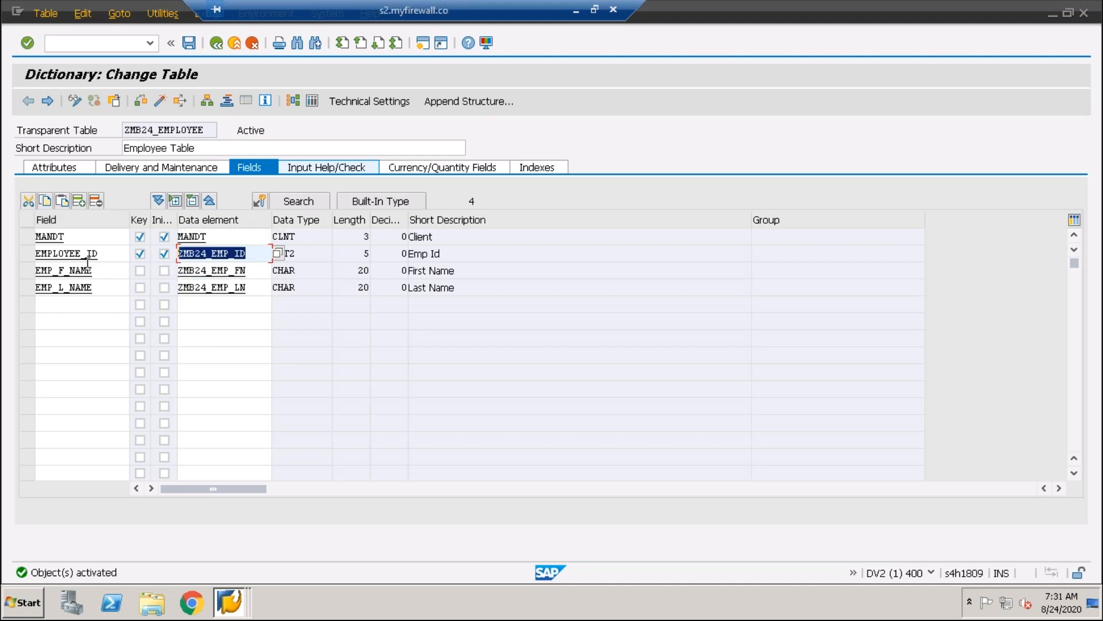
Check the activated table, examine the enhancement category entries in the check log, and return to the field list
click(144, 102)
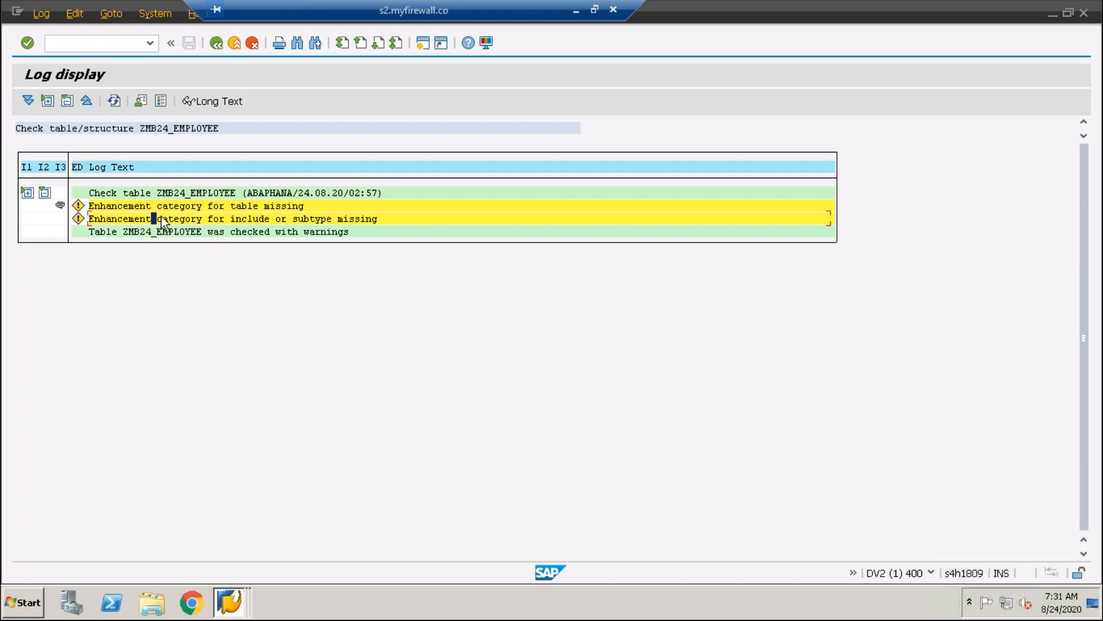
click(171, 219)
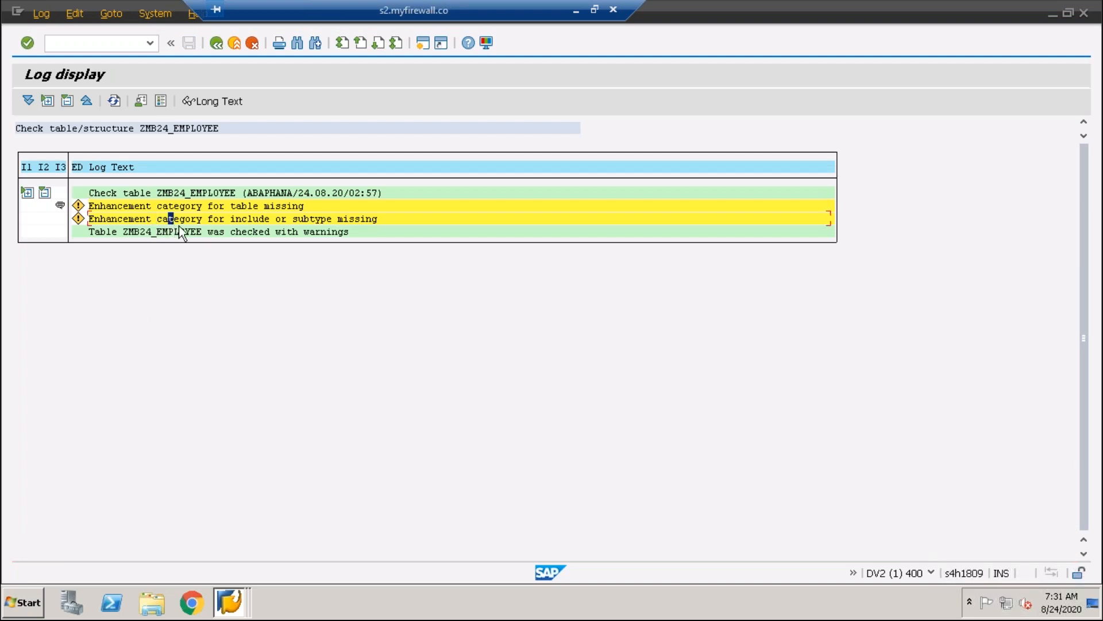
click(204, 205)
click(165, 193)
click(187, 219)
click(247, 217)
click(244, 206)
click(220, 219)
click(206, 215)
click(189, 219)
key(F3)
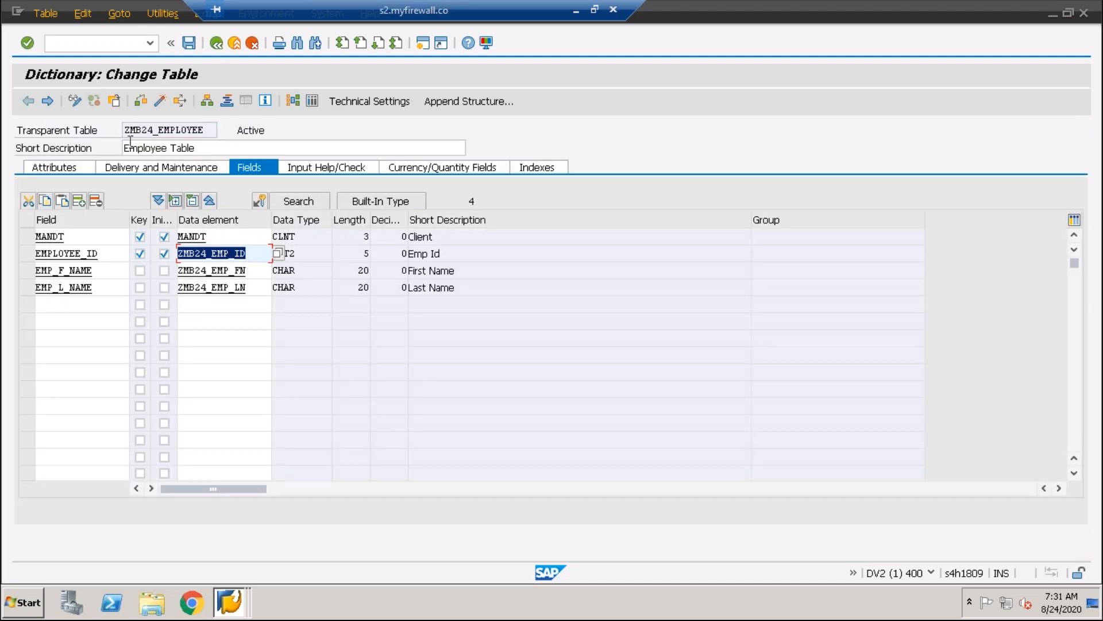
Examine the table category options for ZMB24_EMPLOYEE and confirm Transparent database table
click(170, 17)
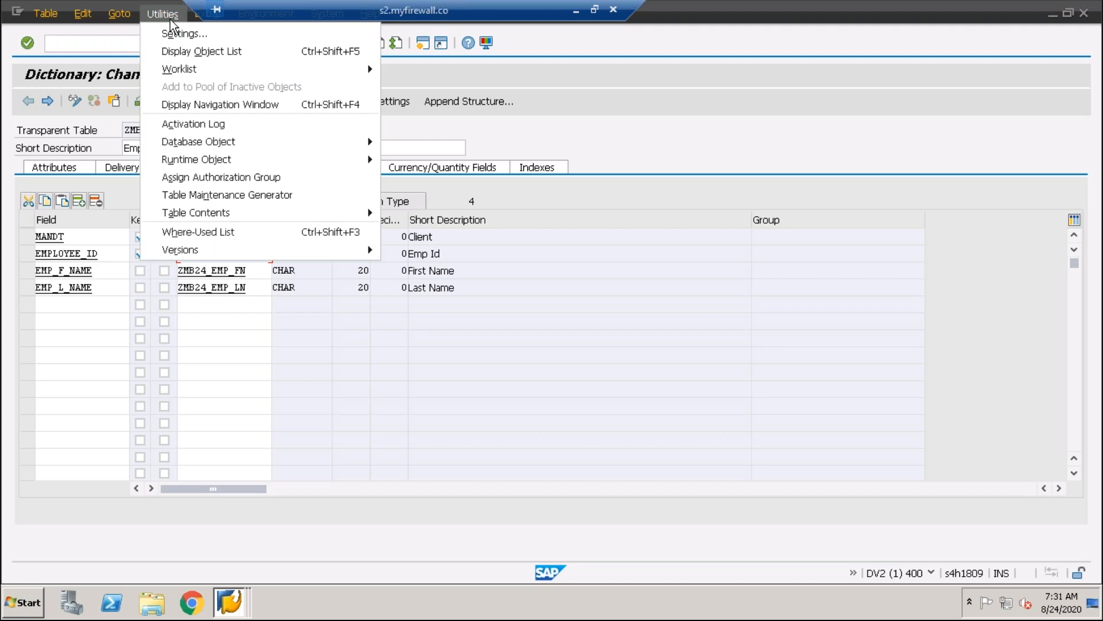
mouse_move(118, 19)
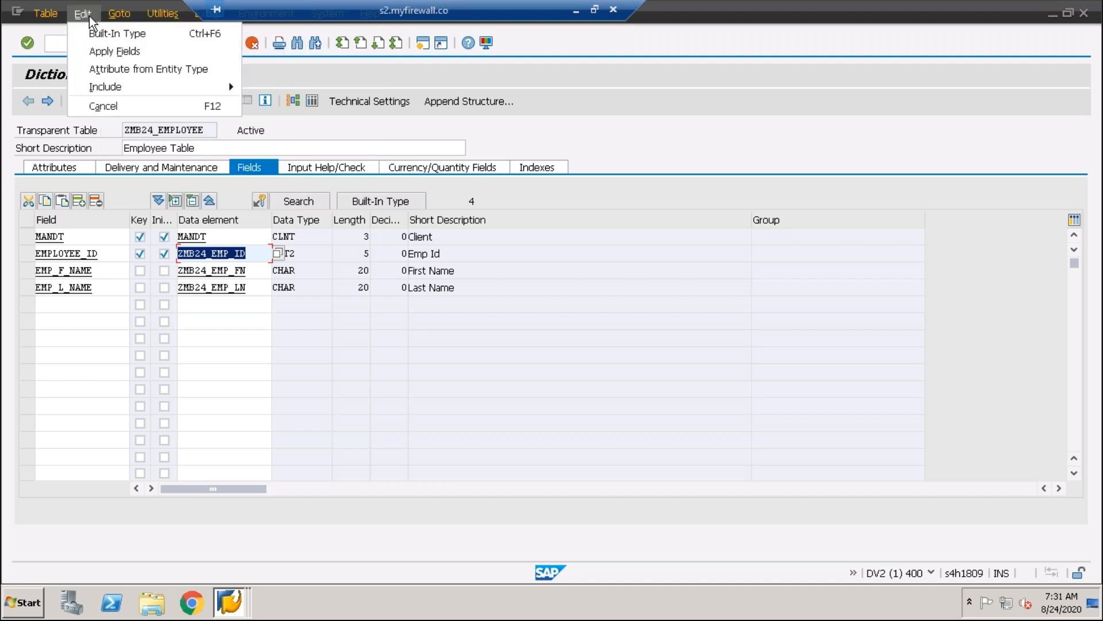
mouse_move(162, 14)
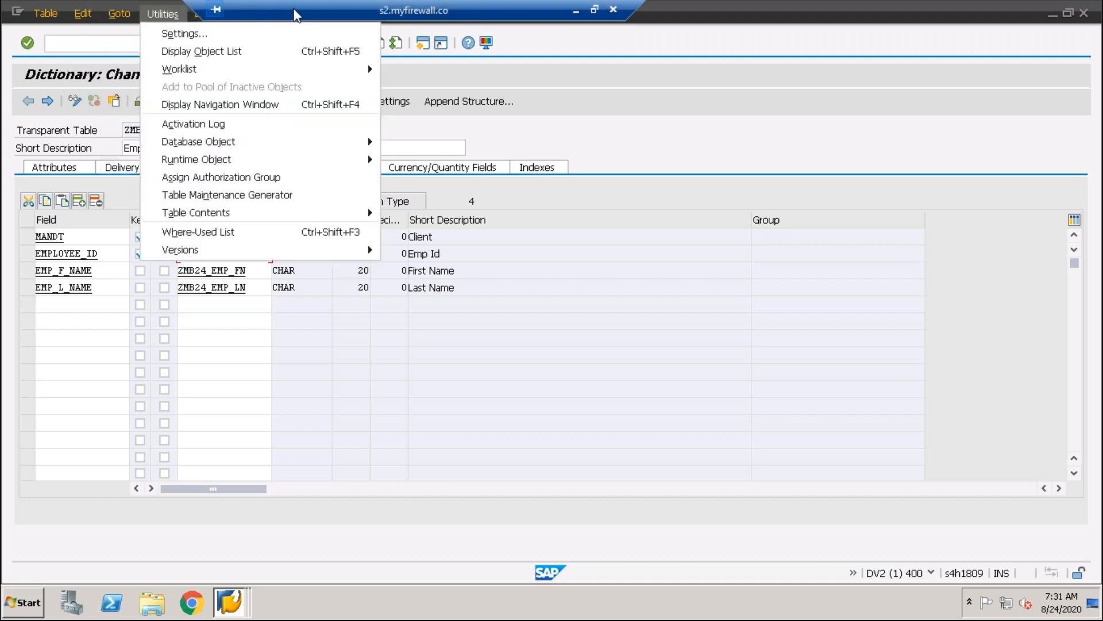
mouse_move(207, 15)
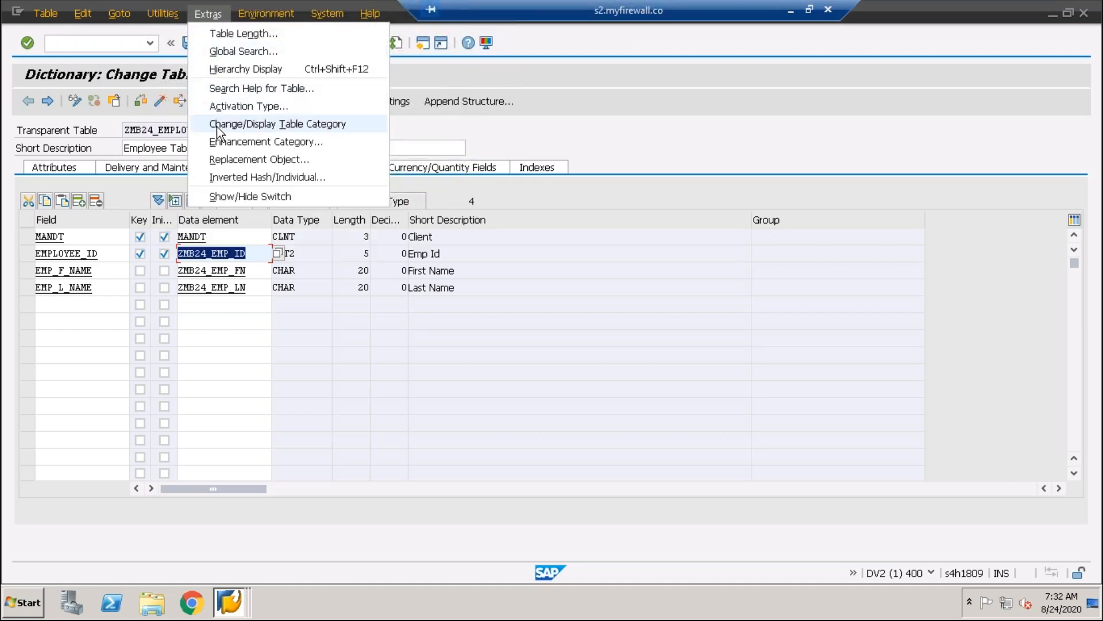
click(264, 124)
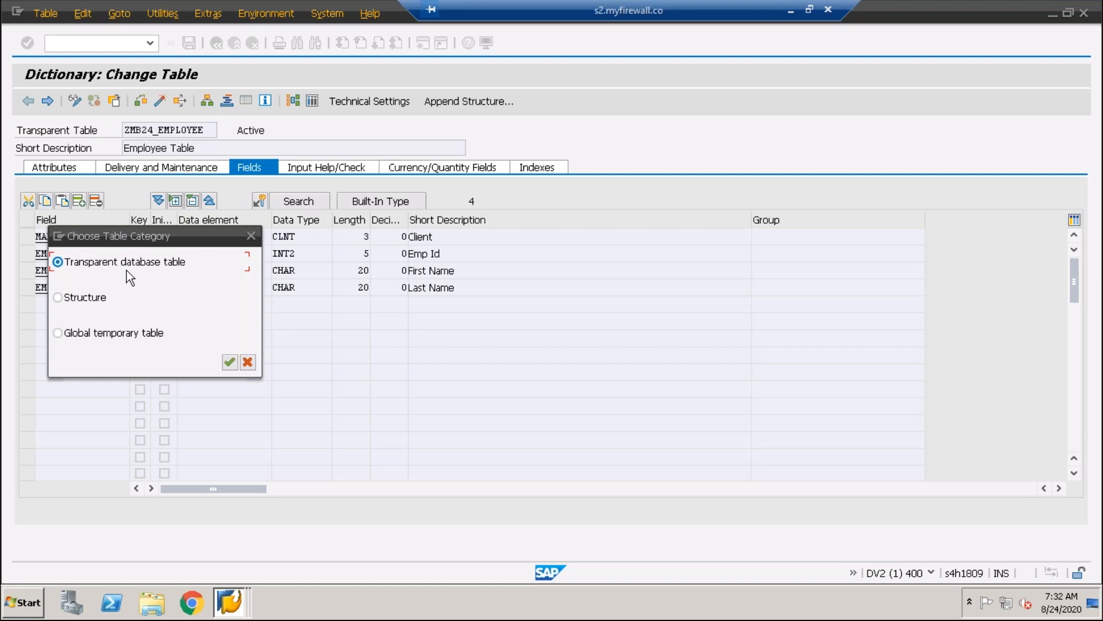
click(229, 362)
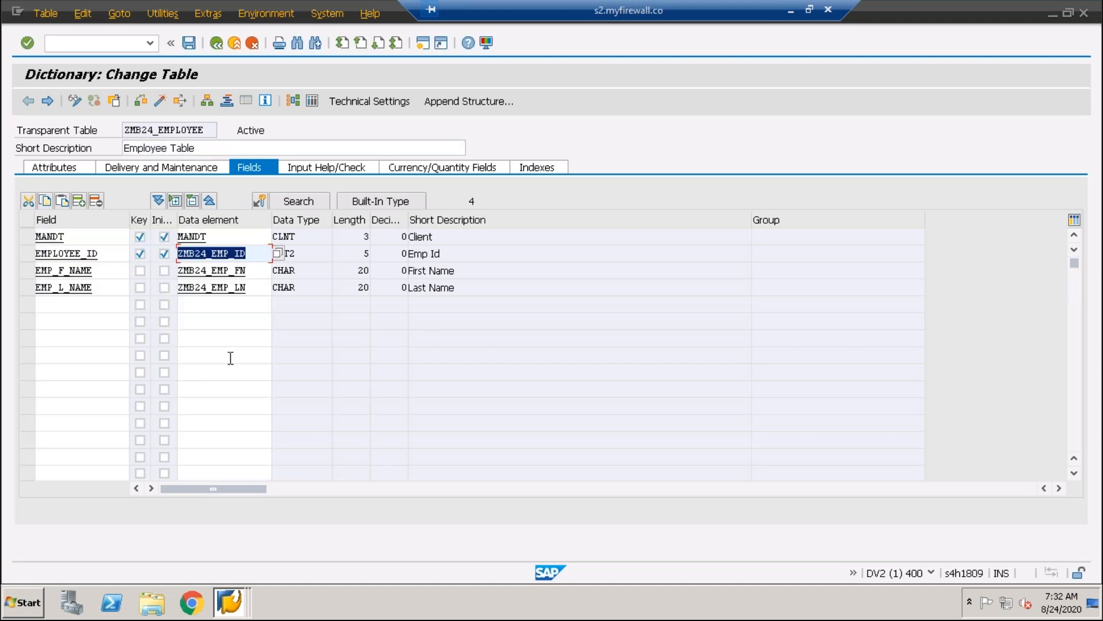
Set the enhancement category of the table ZMB24_EMPLOYEE to Can Be Enhanced (Deep)
click(163, 13)
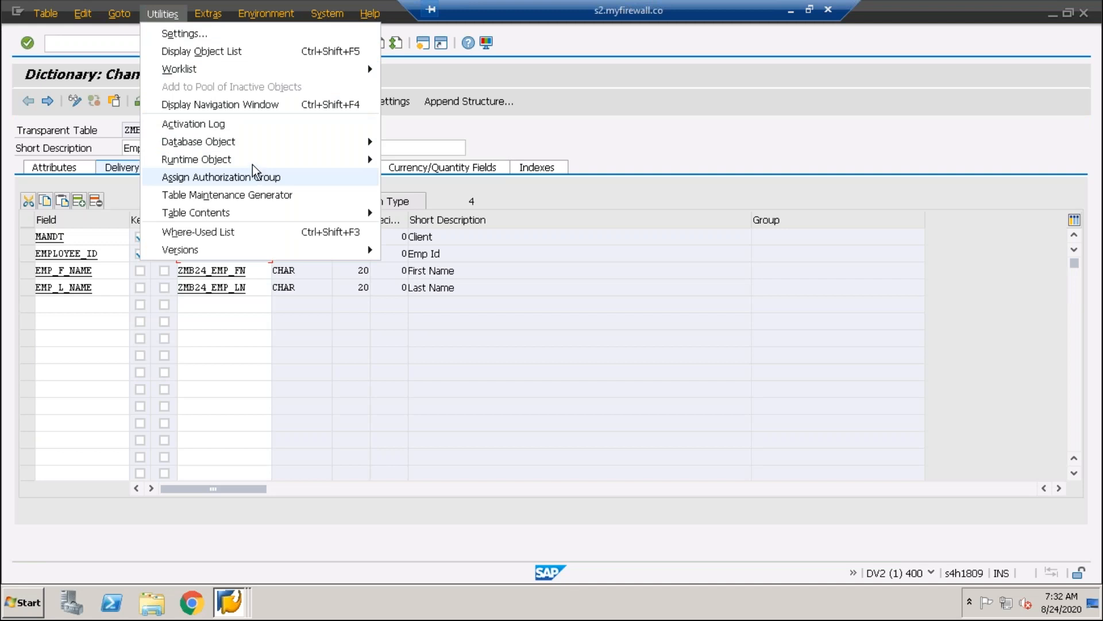
mouse_move(208, 21)
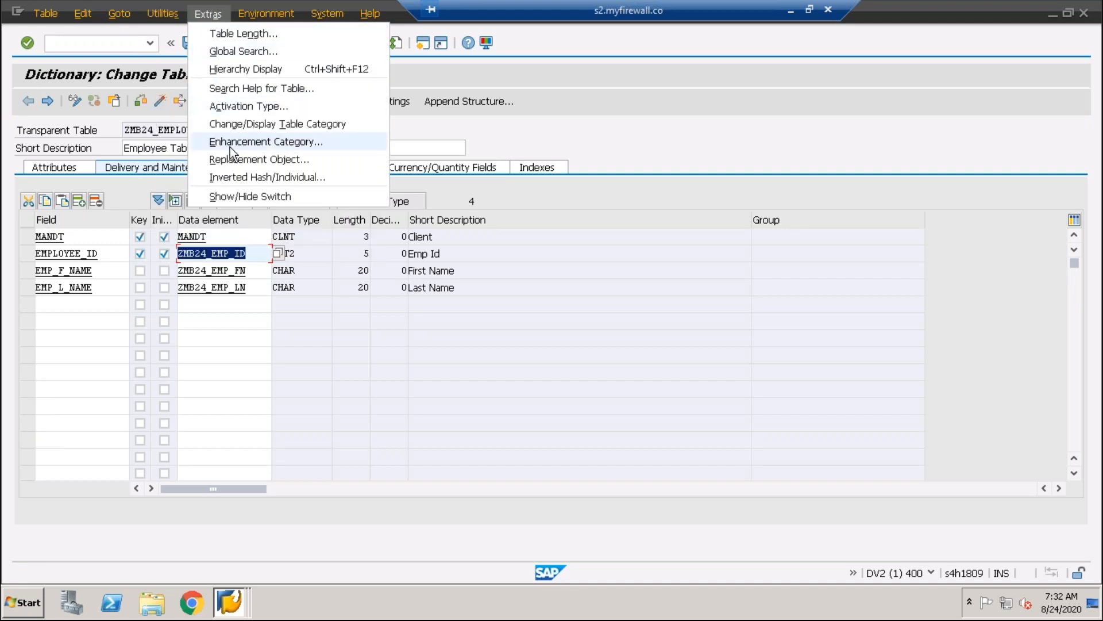
click(257, 143)
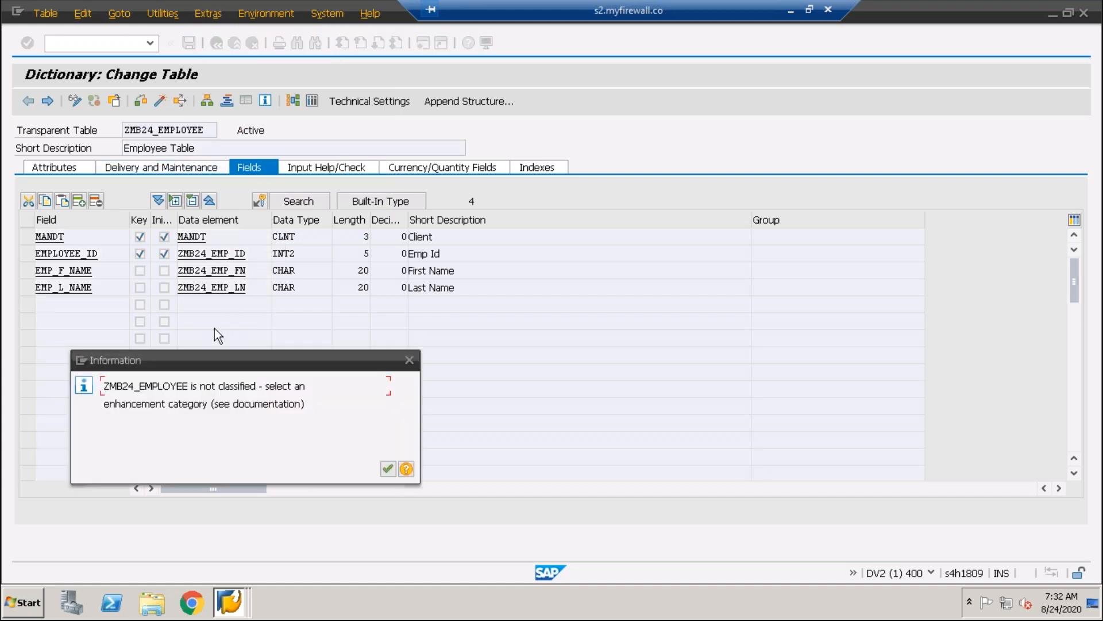
click(386, 468)
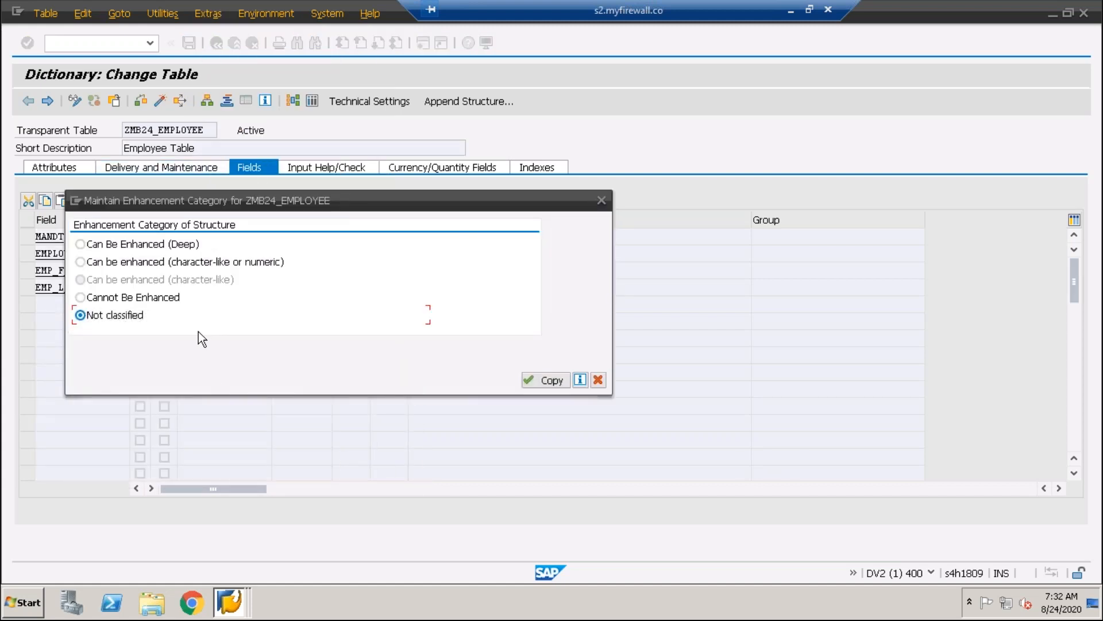
click(86, 246)
click(546, 380)
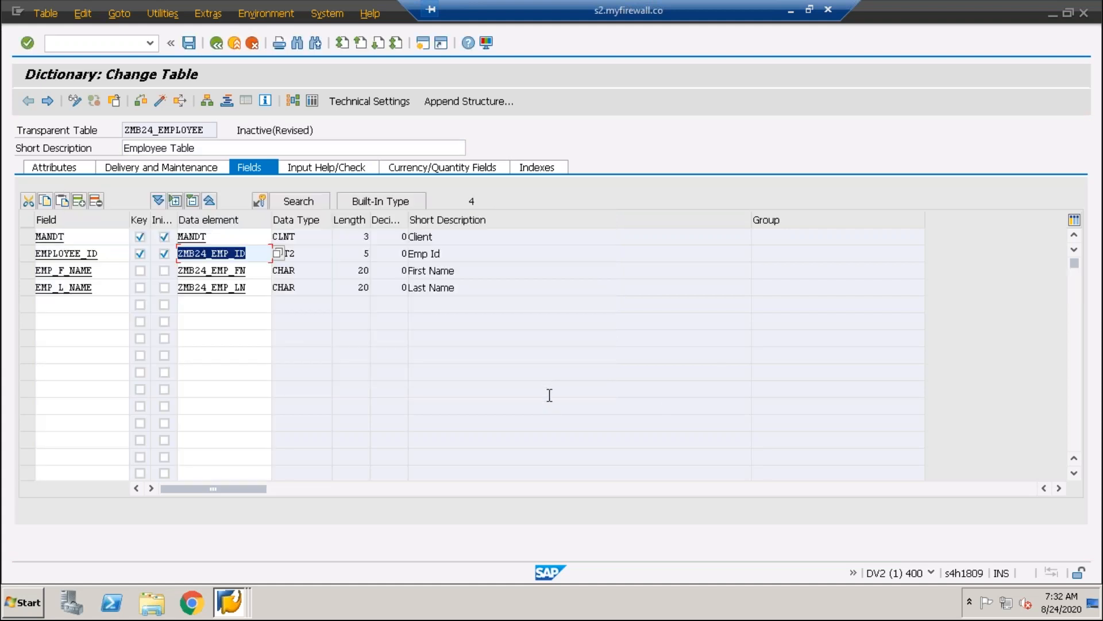
Save the revised table and activate ZMB24_EMPLOYEE from the local inactive objects
click(193, 45)
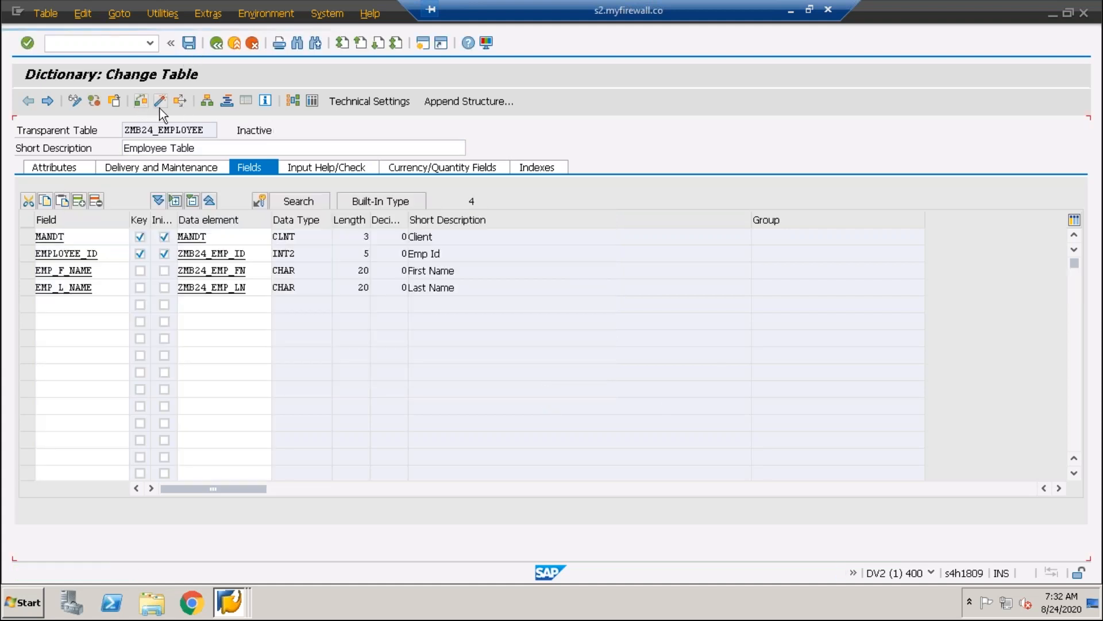
click(162, 102)
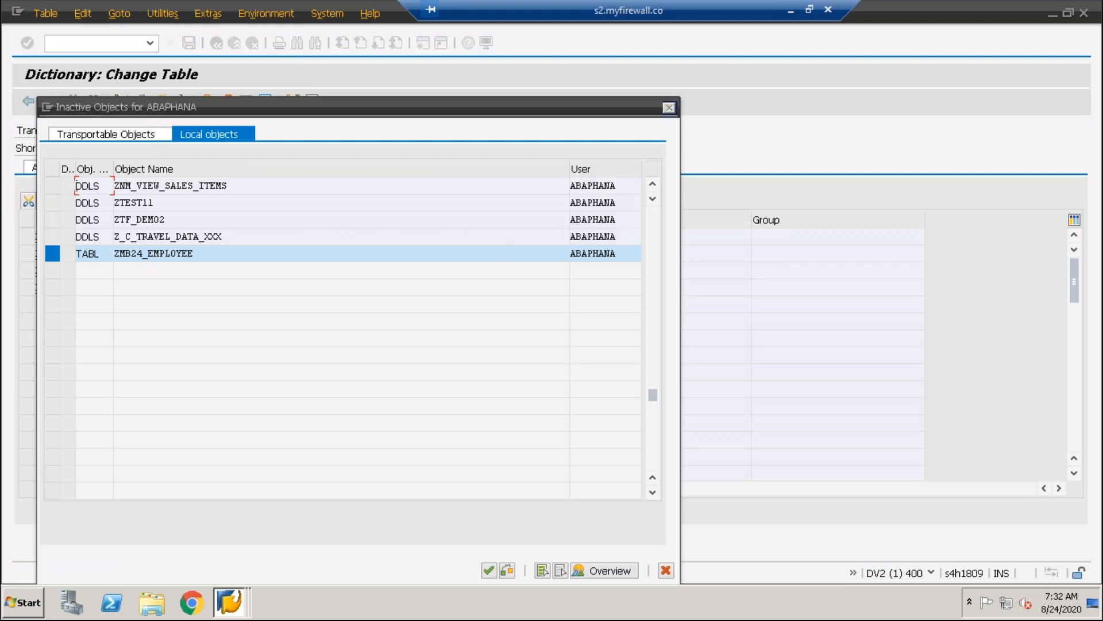
key(Return)
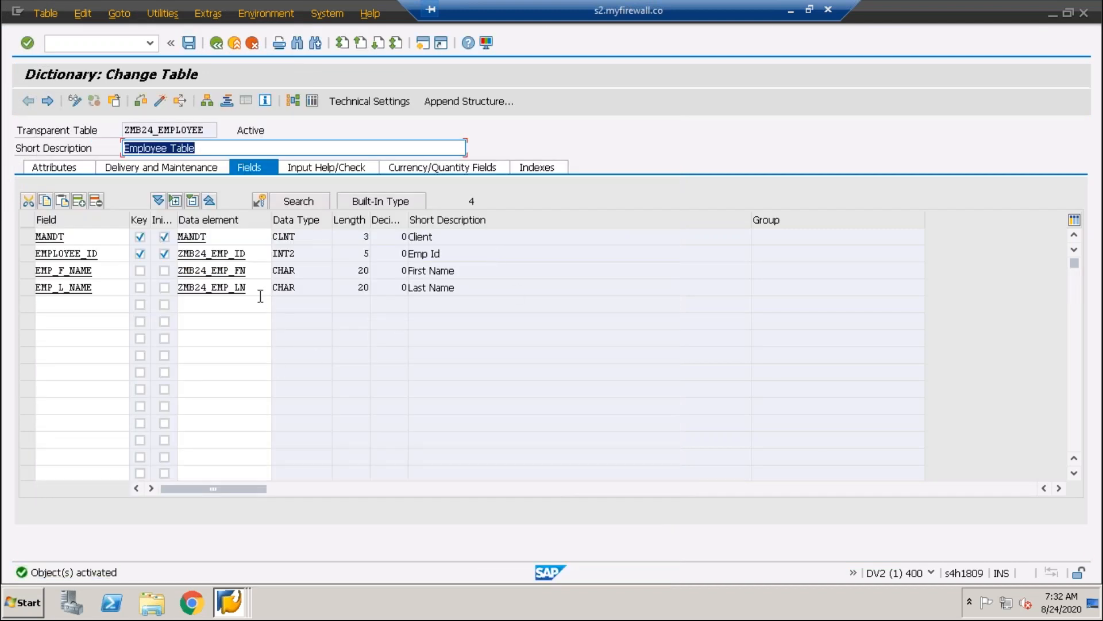
Check the table ZMB24_EMPLOYEE for inconsistencies and activate it once more
click(260, 293)
click(144, 102)
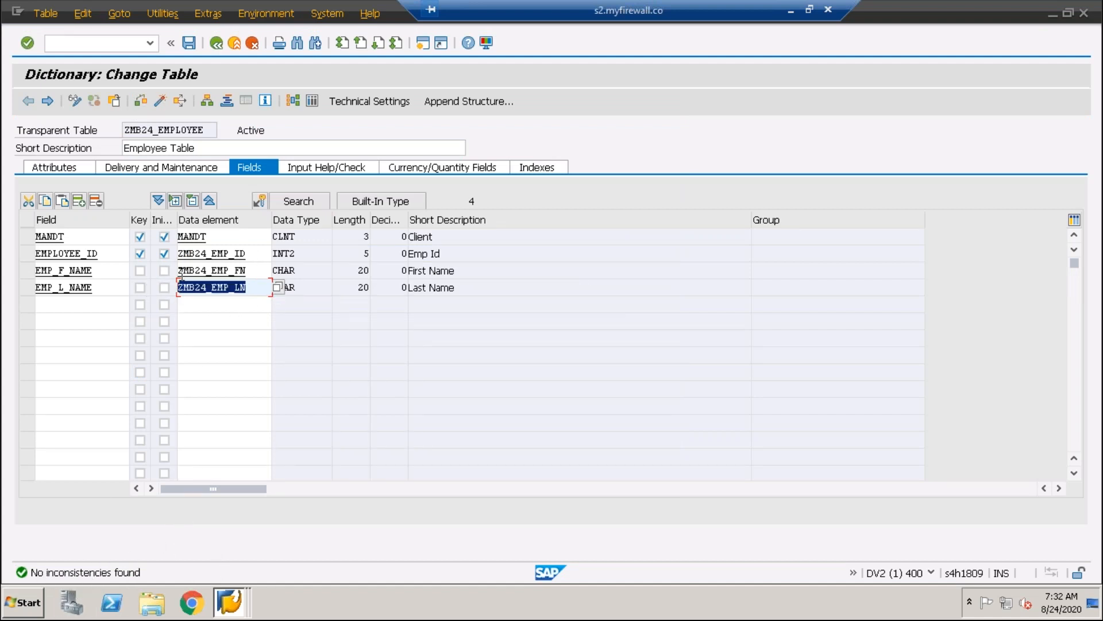
click(261, 270)
click(256, 257)
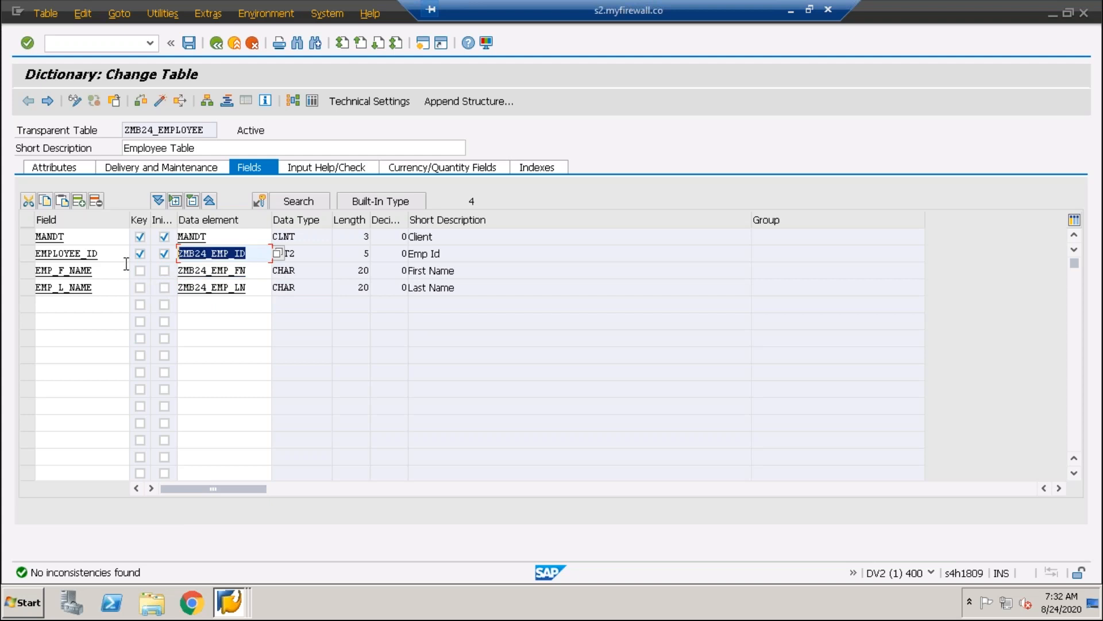
click(160, 102)
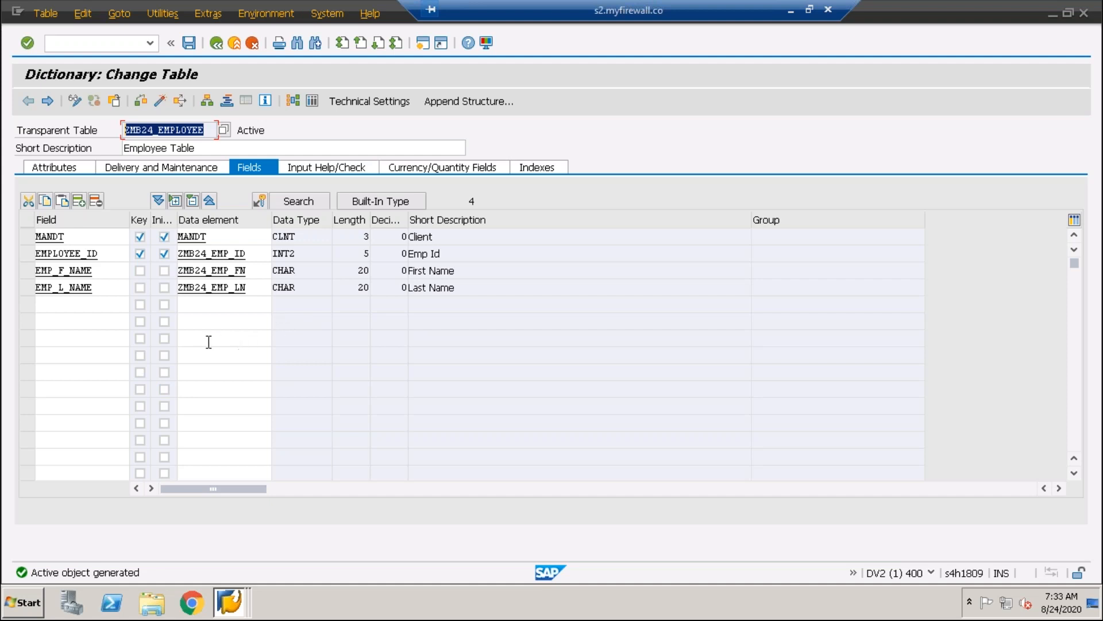
Create record 1 in the table contents of ZMB24_EMPLOYEE with the employee's first and last name, and save it
click(161, 13)
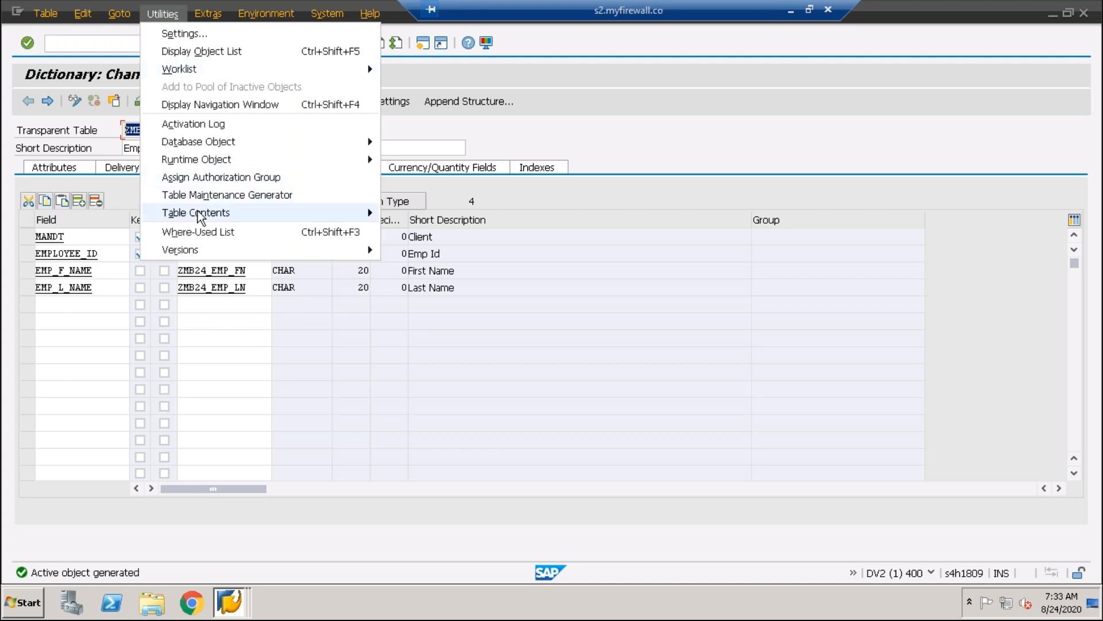
mouse_move(212, 214)
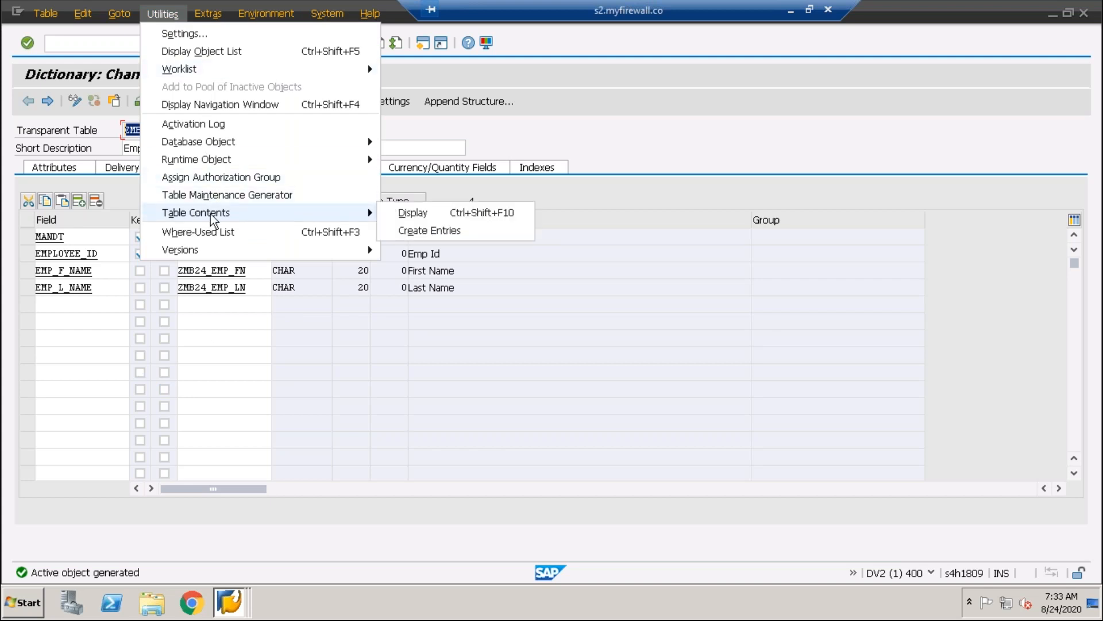
click(424, 230)
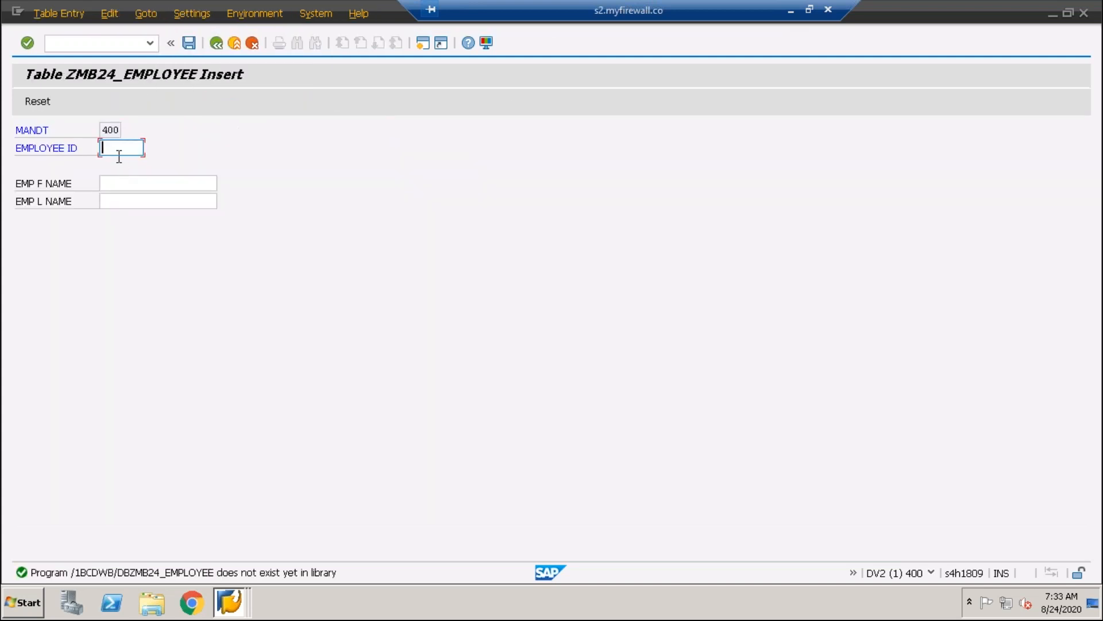
click(113, 188)
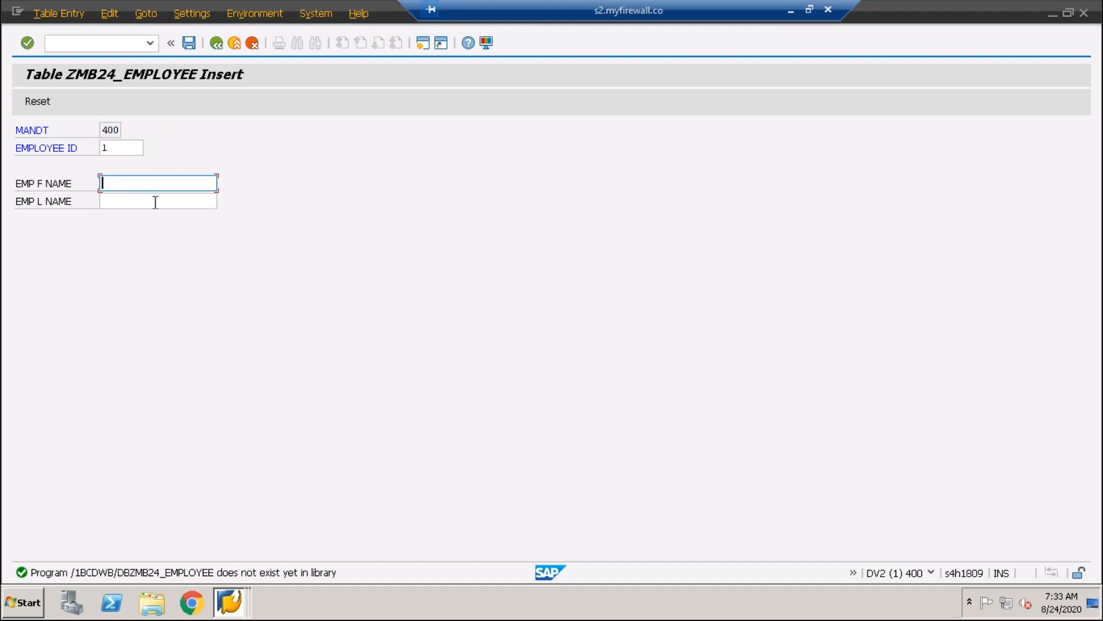
text(Ram)
click(155, 202)
text(Kumar)
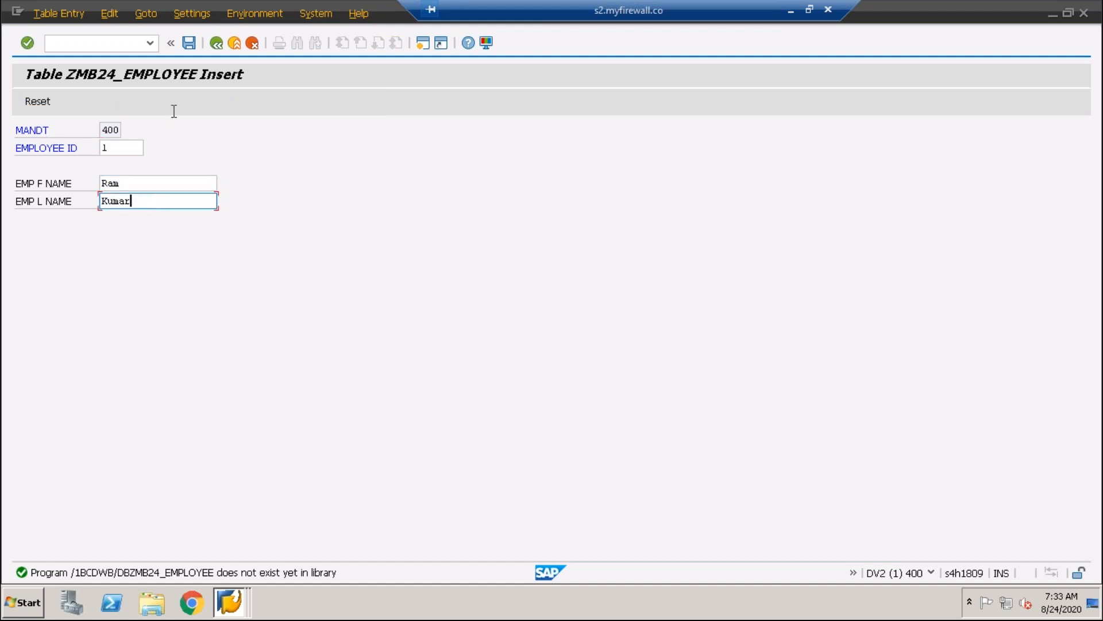
click(193, 45)
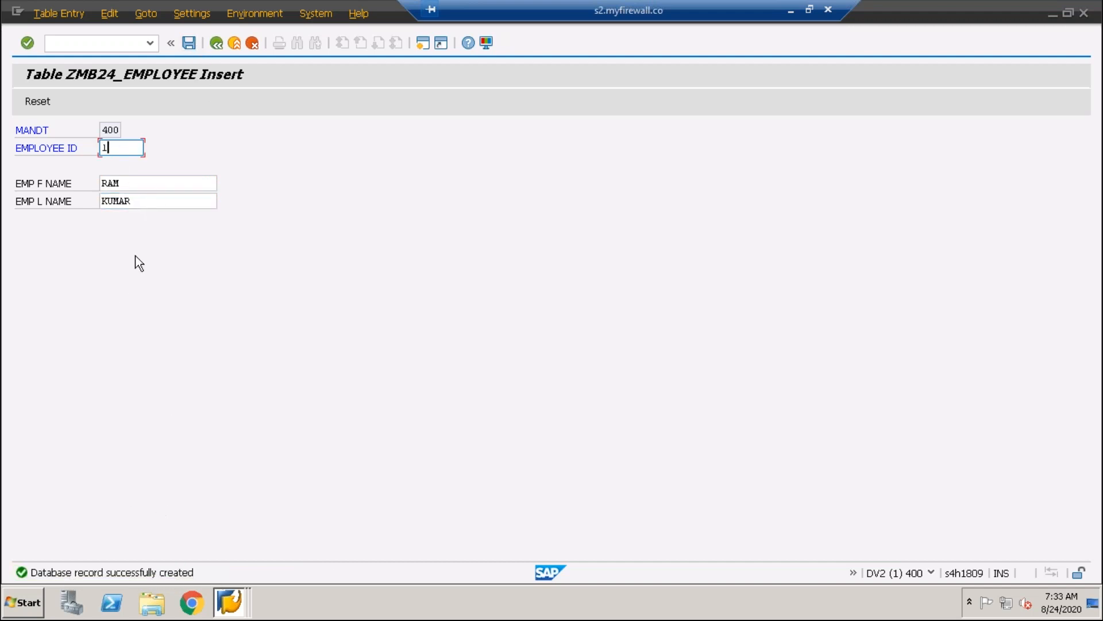
Create record 2 with the second employee's first and last name and save it
key(BackSpace)
text(2)
key(Tab)
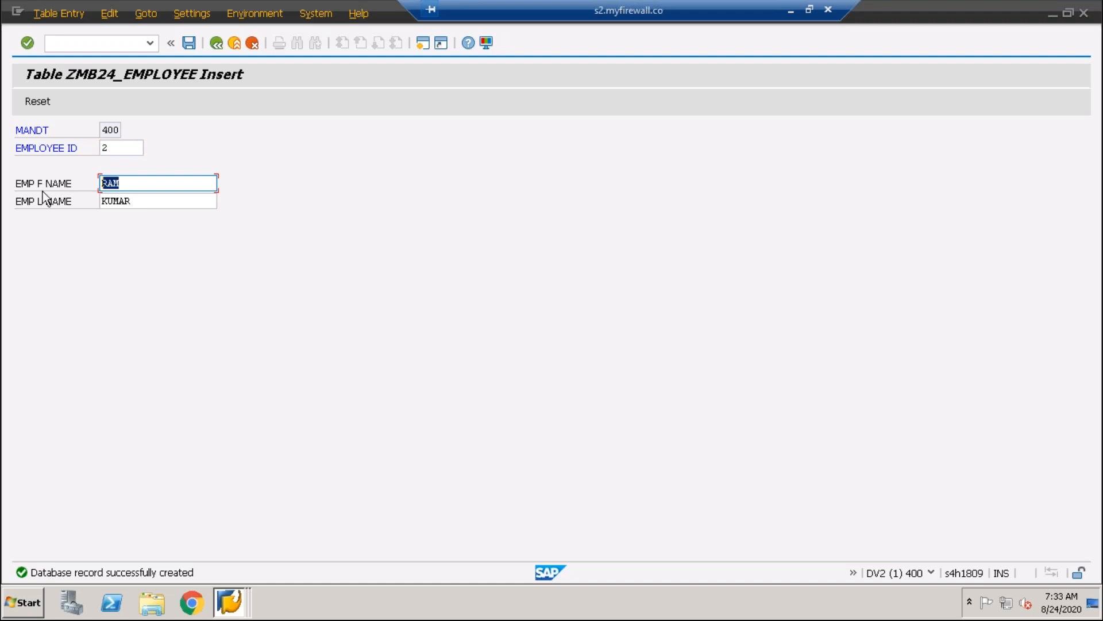
text(John)
key(Tab)
text(Pati)
key(BackSpace)
key(BackSpace)
text(rik)
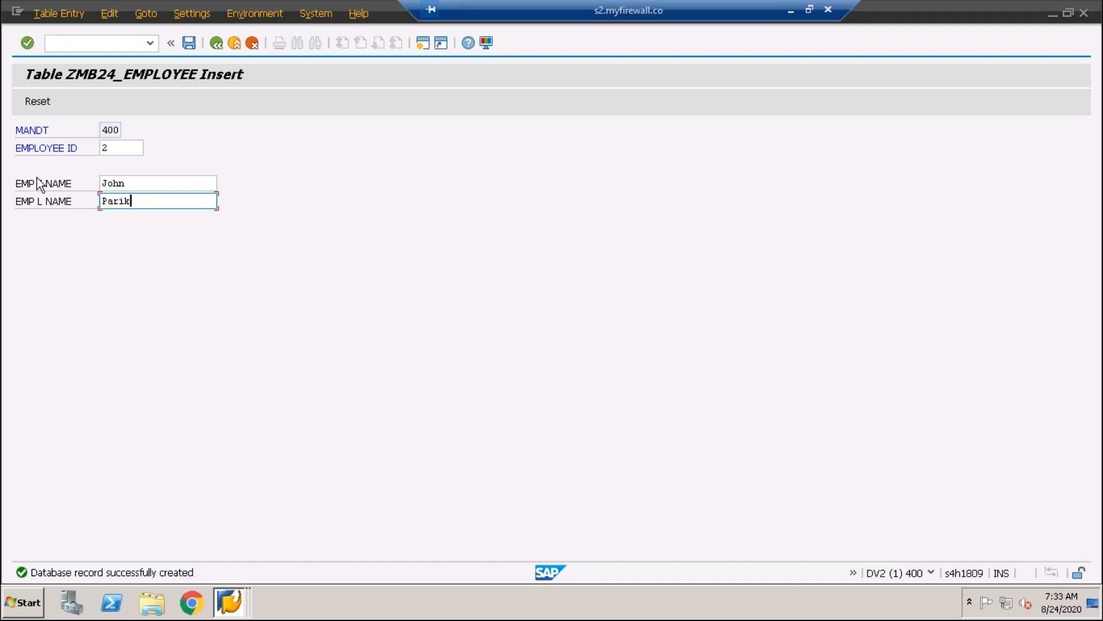
click(189, 43)
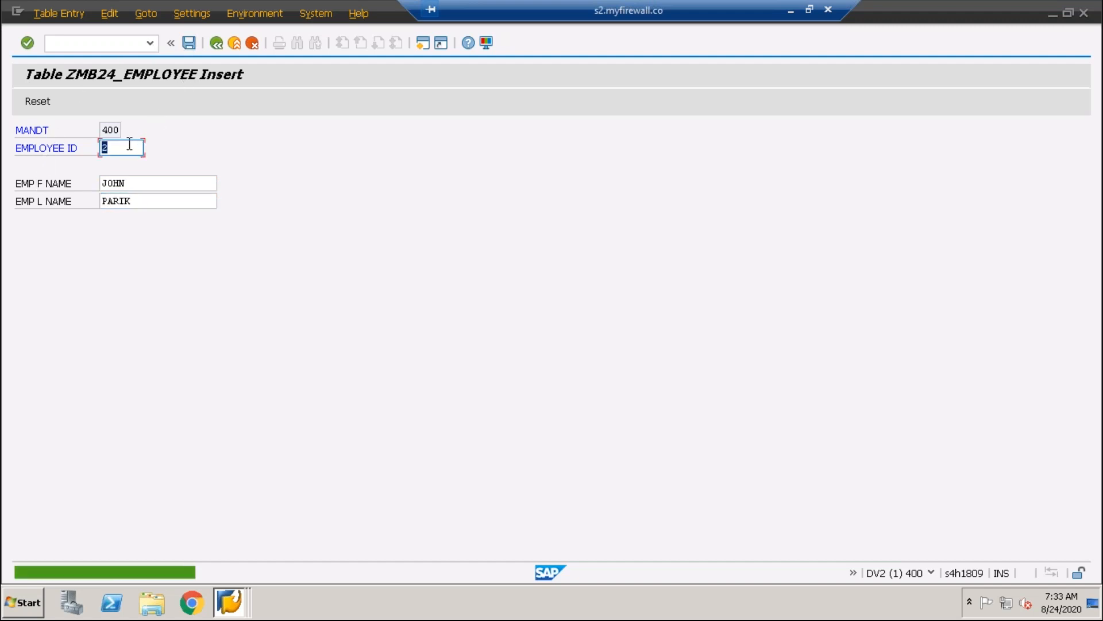
Create record 3 with the third employee's first and last name, save it, and return to the table definition
text(3)
key(Tab)
click(128, 144)
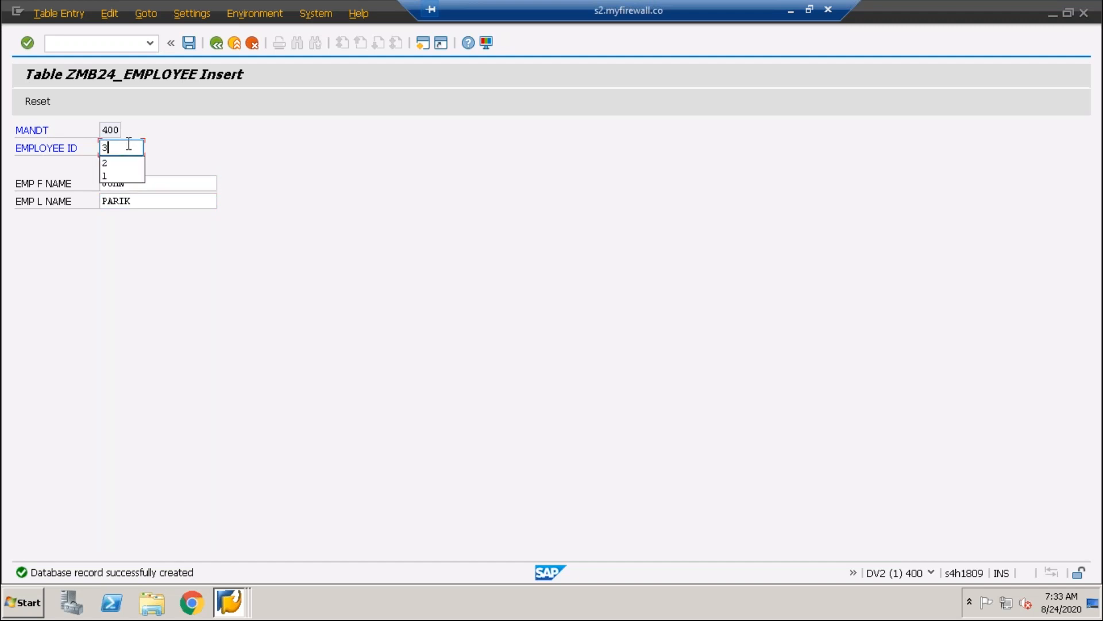
key(Tab)
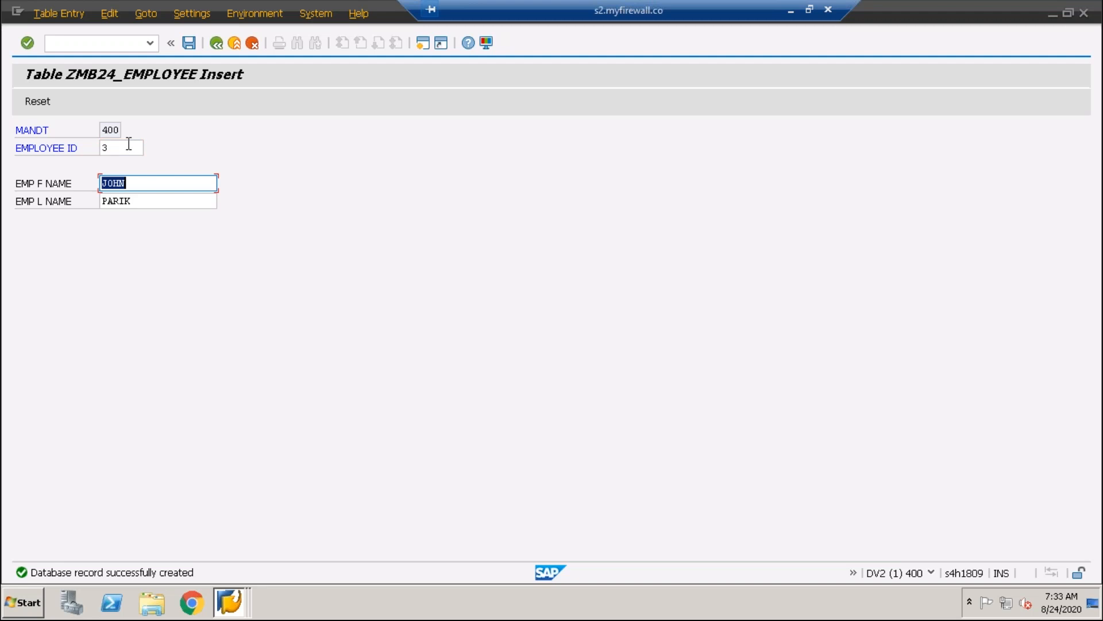
text(Madan)
key(Tab)
text(Sharma)
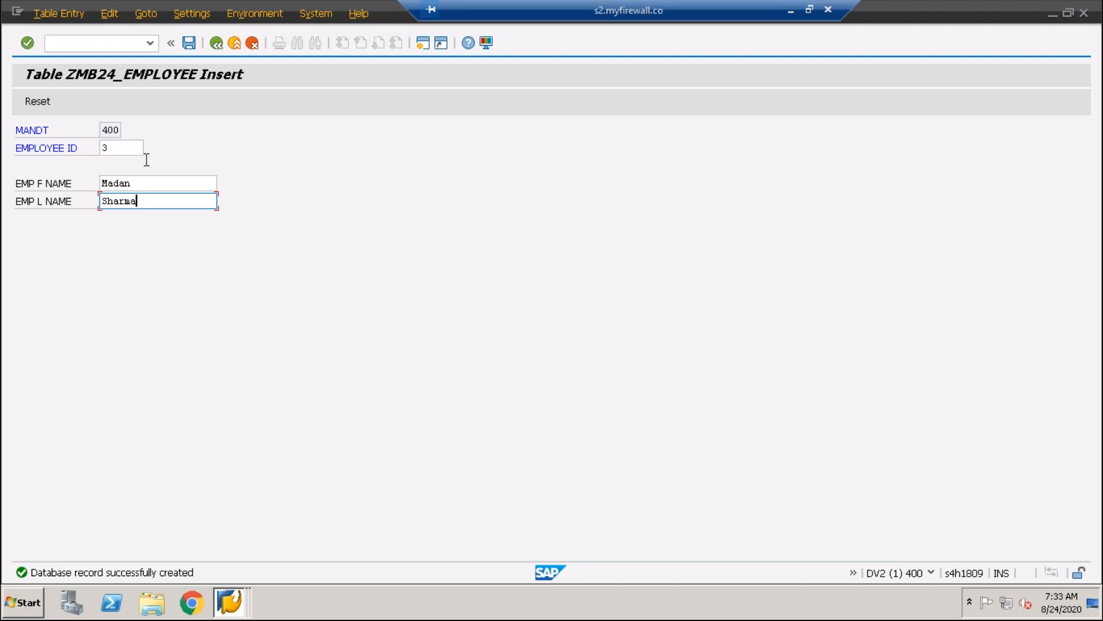
click(189, 42)
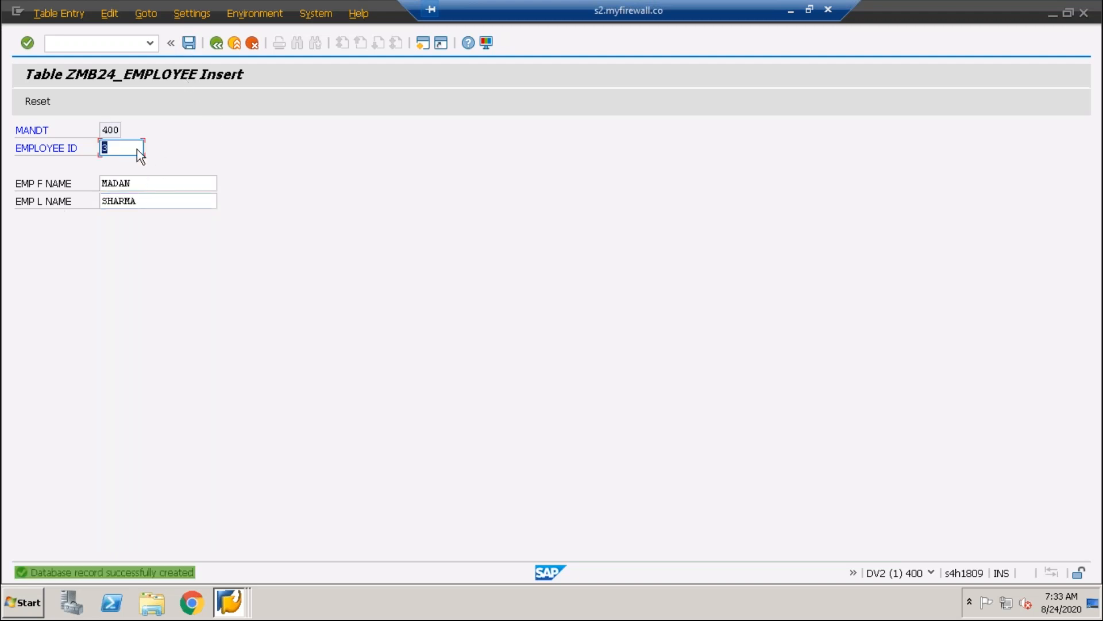
click(217, 43)
click(218, 43)
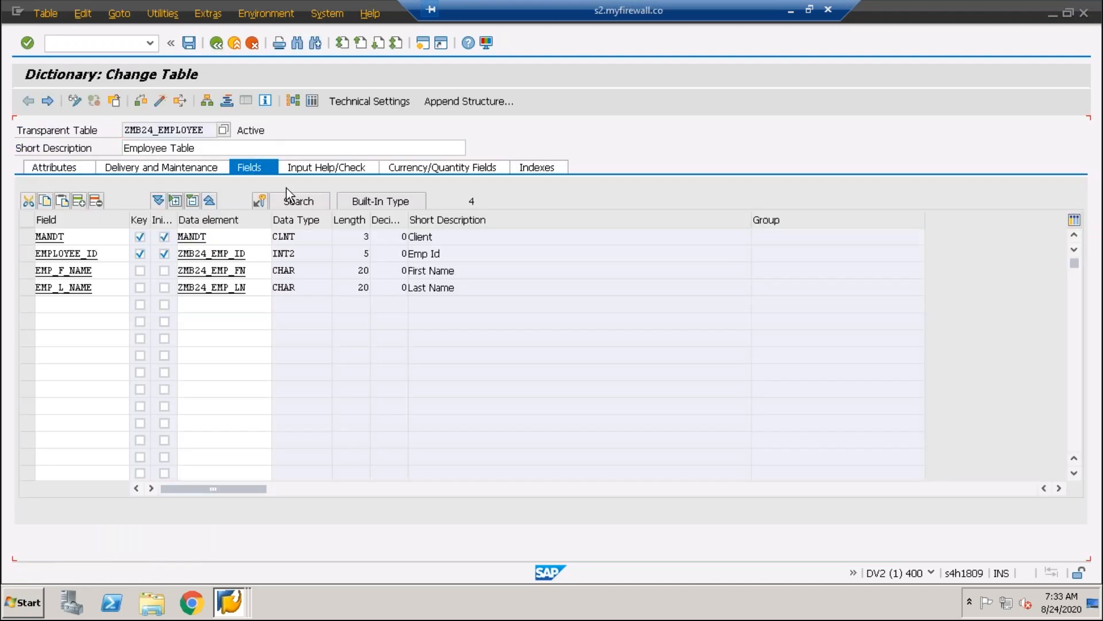
Open the contents of ZMB24_EMPLOYEE, check the number of entries, and list all records without selection criteria
click(312, 103)
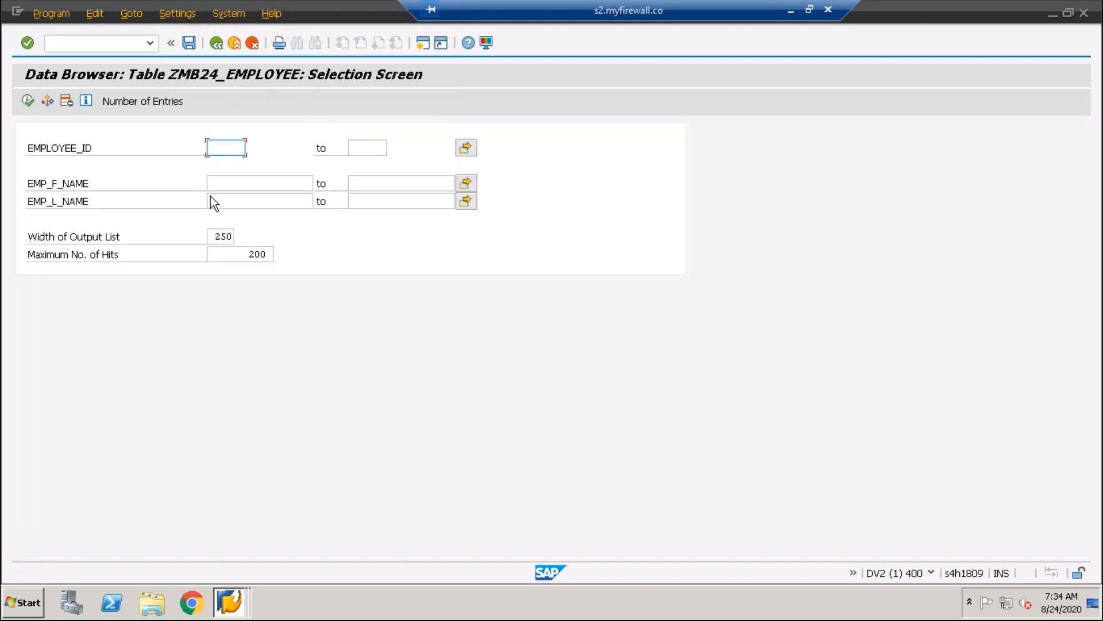
click(136, 102)
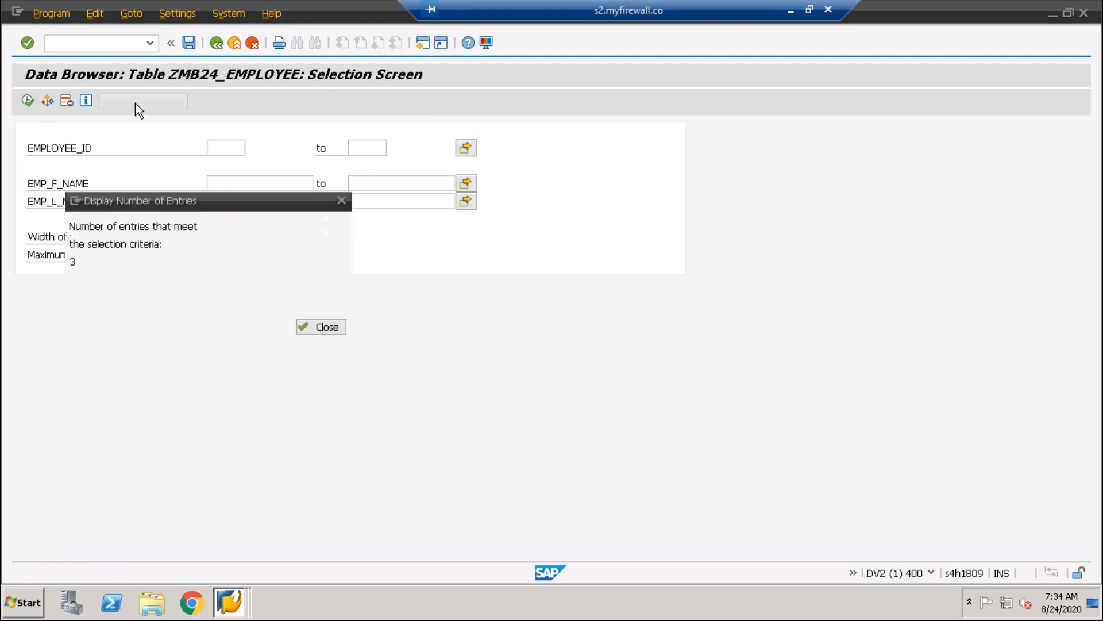
double_click(80, 261)
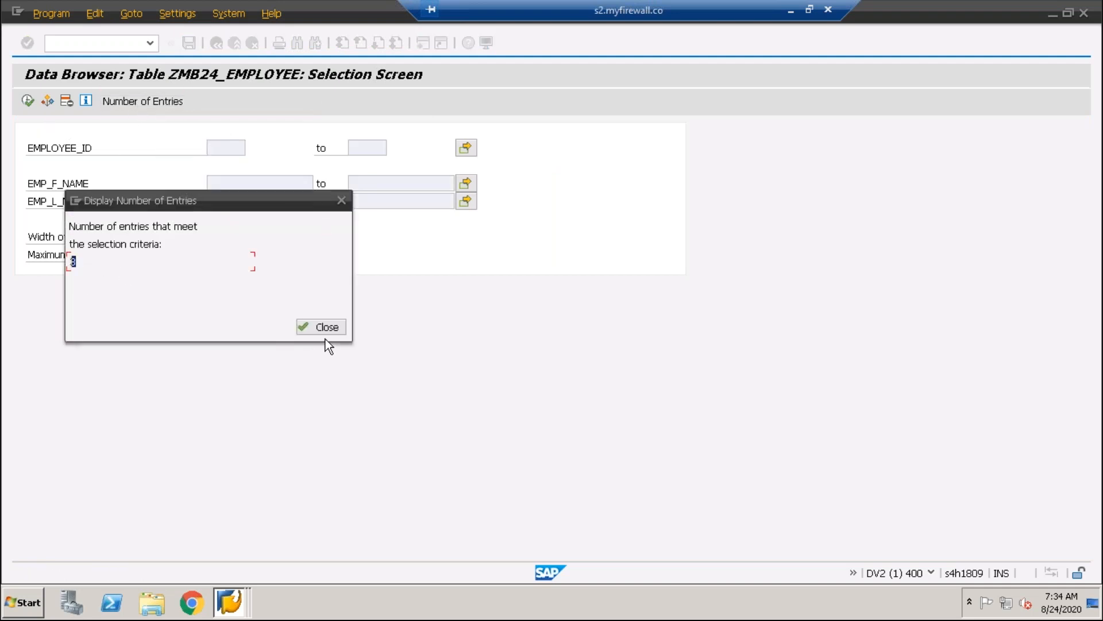
key(Return)
click(26, 101)
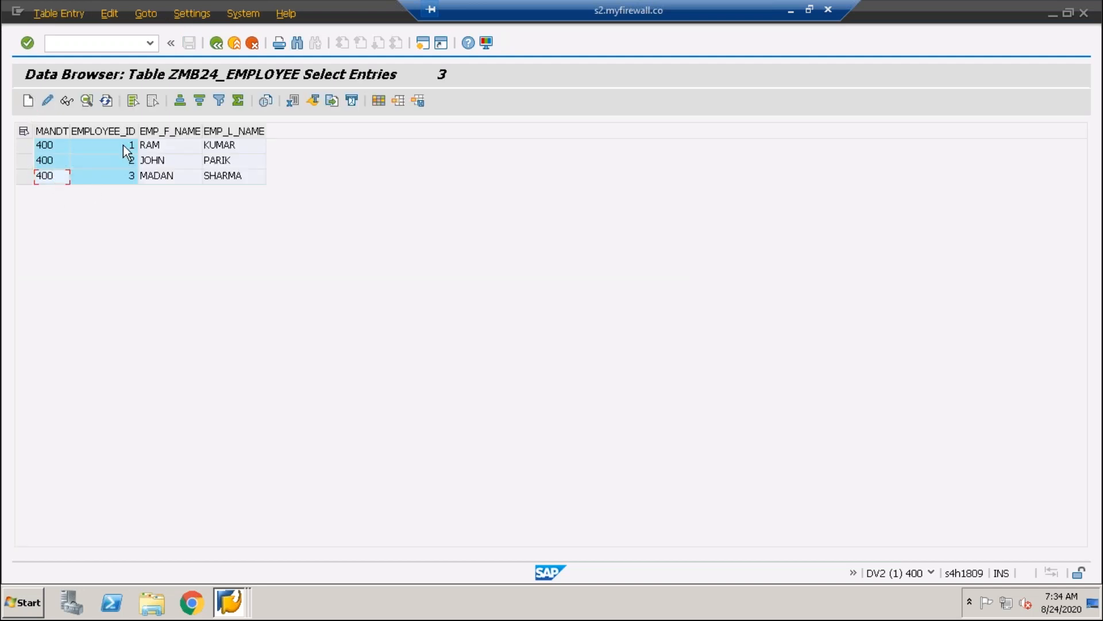
Review the employee ID, first name and last name values of the listed records
click(123, 145)
click(122, 165)
click(117, 180)
click(154, 151)
click(243, 157)
click(235, 174)
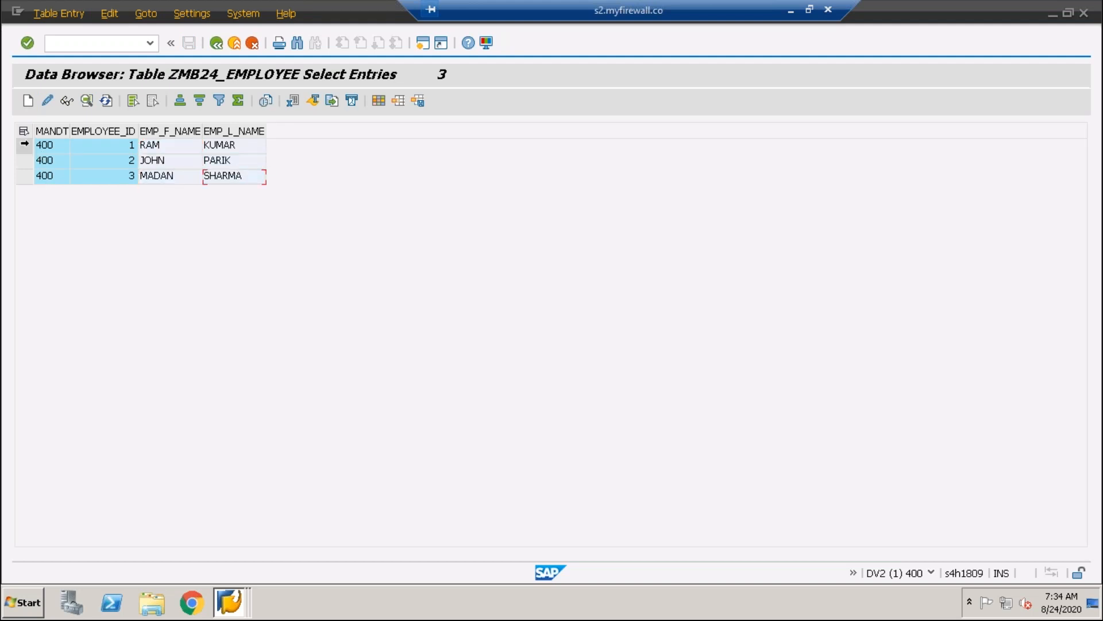
Compare the MANDT value of the listed records with the client shown in the current system's session information
drag(24, 145, 25, 176)
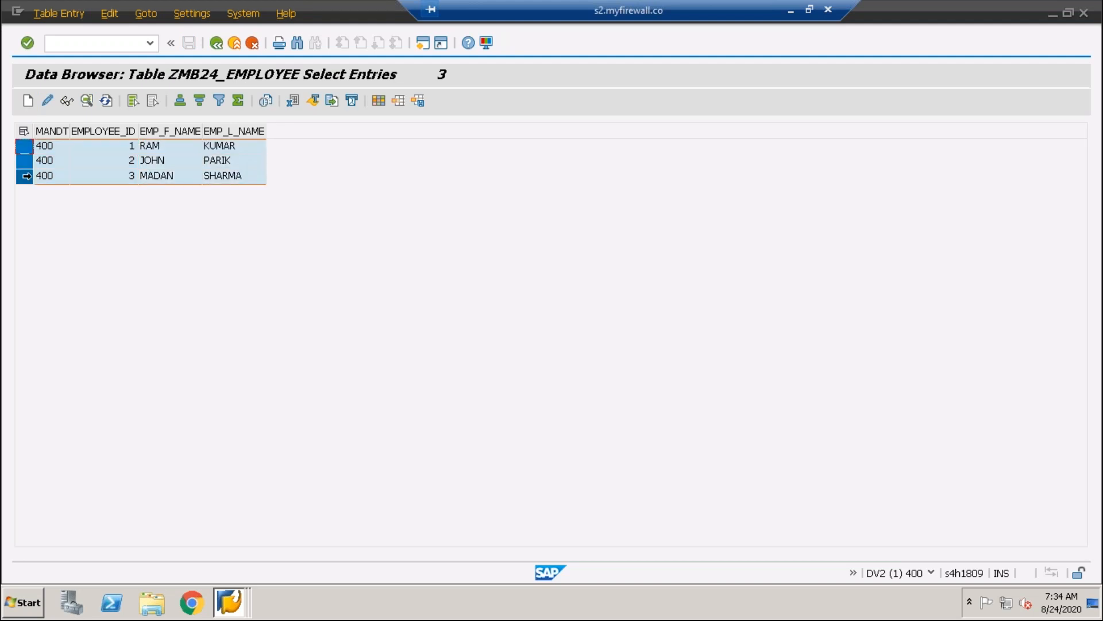
click(52, 148)
key(Up)
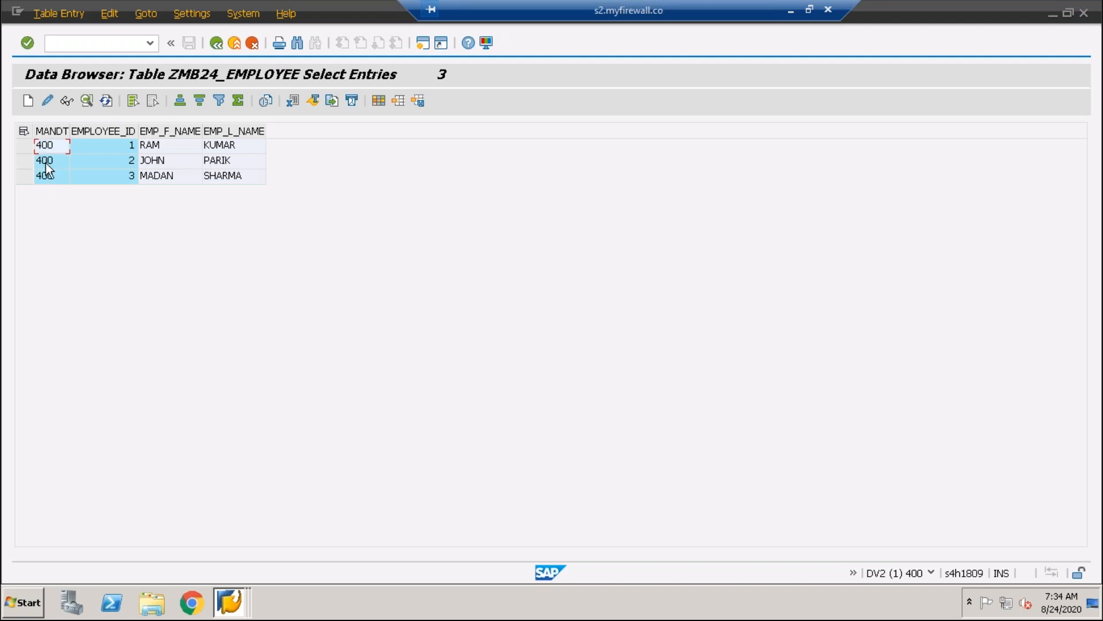
click(931, 573)
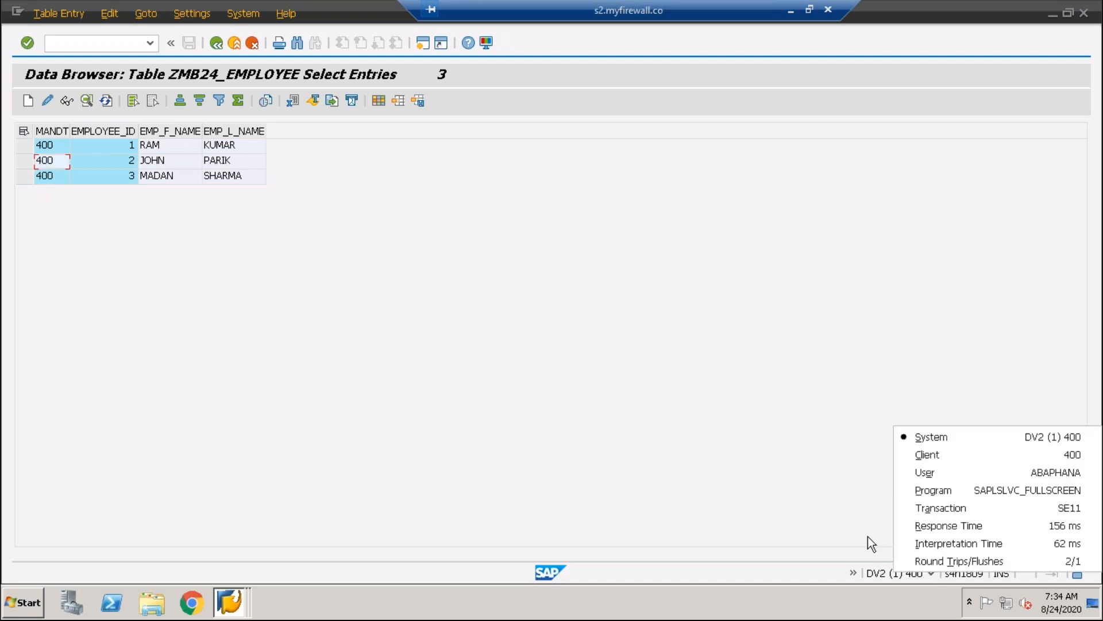
click(61, 150)
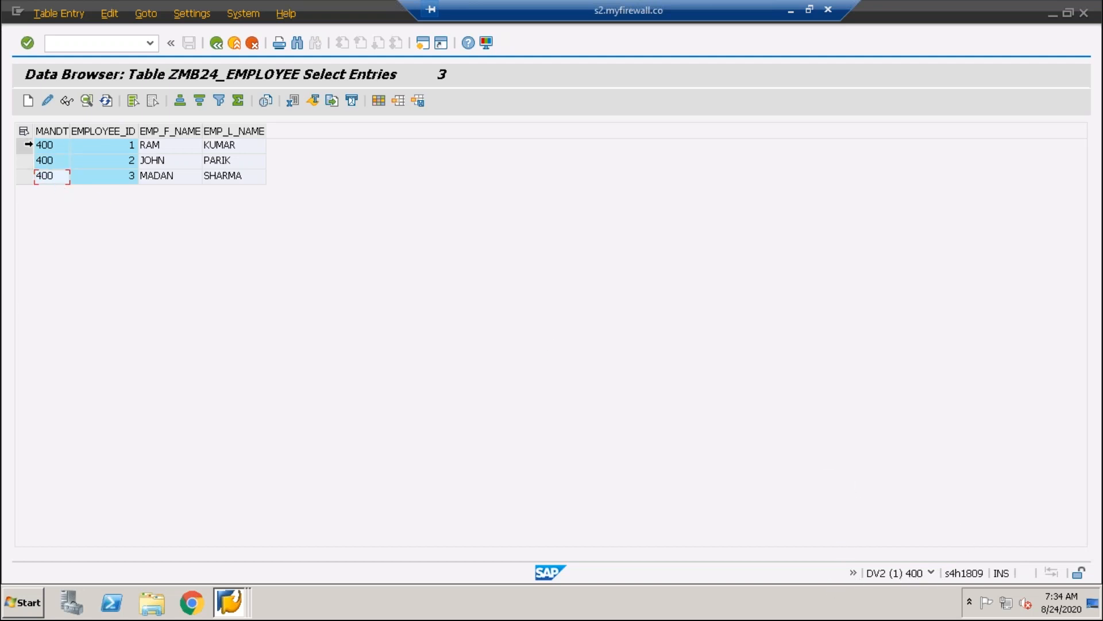
drag(24, 146, 26, 178)
click(26, 146)
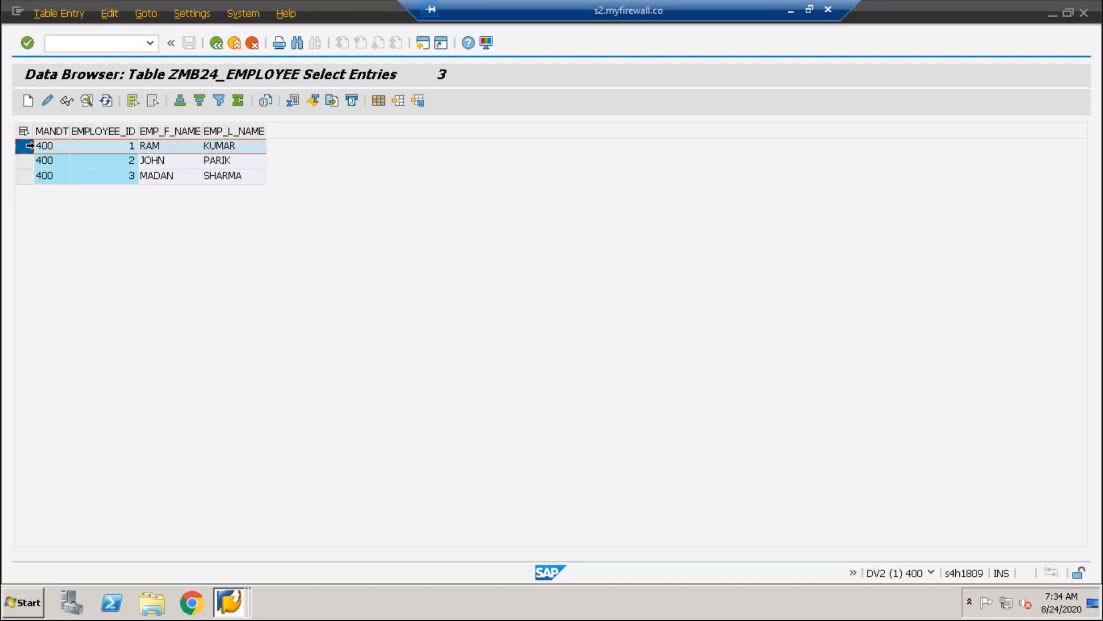
click(56, 177)
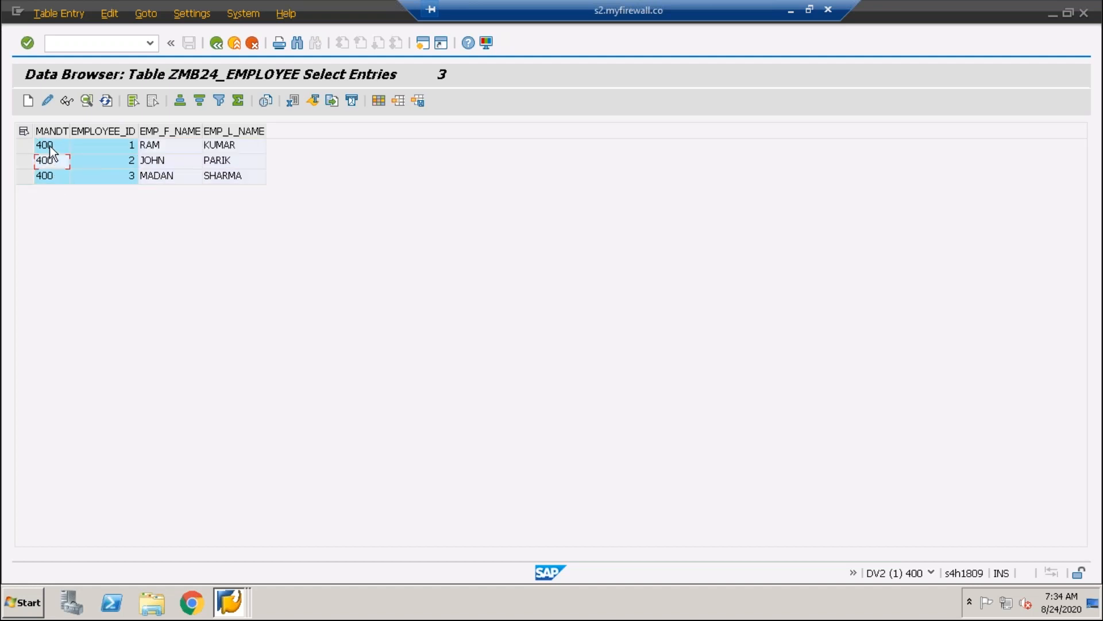
click(46, 161)
click(791, 14)
Return to the definition of table ZMB24_EMPLOYEE and add a field named SALARY below EMP_L_NAME
click(219, 44)
click(216, 44)
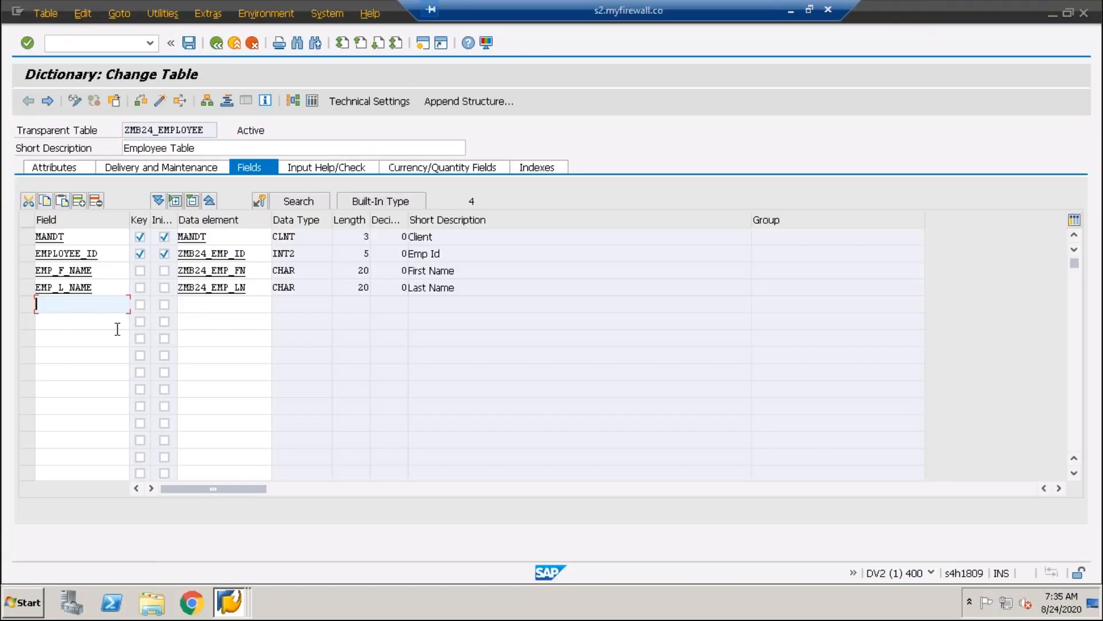
text(SLAAR)
key(BackSpace)
key(BackSpace)
key(BackSpace)
key(BackSpace)
text(alary)
Enter ZMB24_SALARY as the data element of the SALARY field
click(199, 307)
text(zsalary)
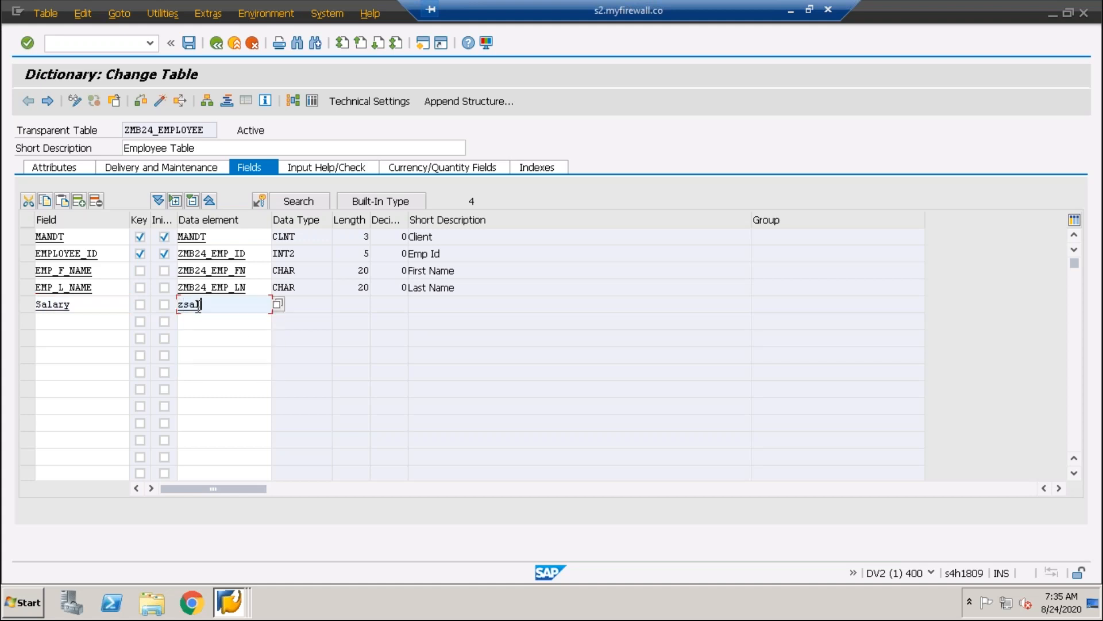
key(Left)
key(Left)
key(Left)
key(Left)
key(Left)
key(Left)
text(mb24_)
drag(183, 310, 168, 306)
click(184, 306)
Save the table changes and start creating data element ZMB24_SALARY with the short description Salary
double_click(211, 304)
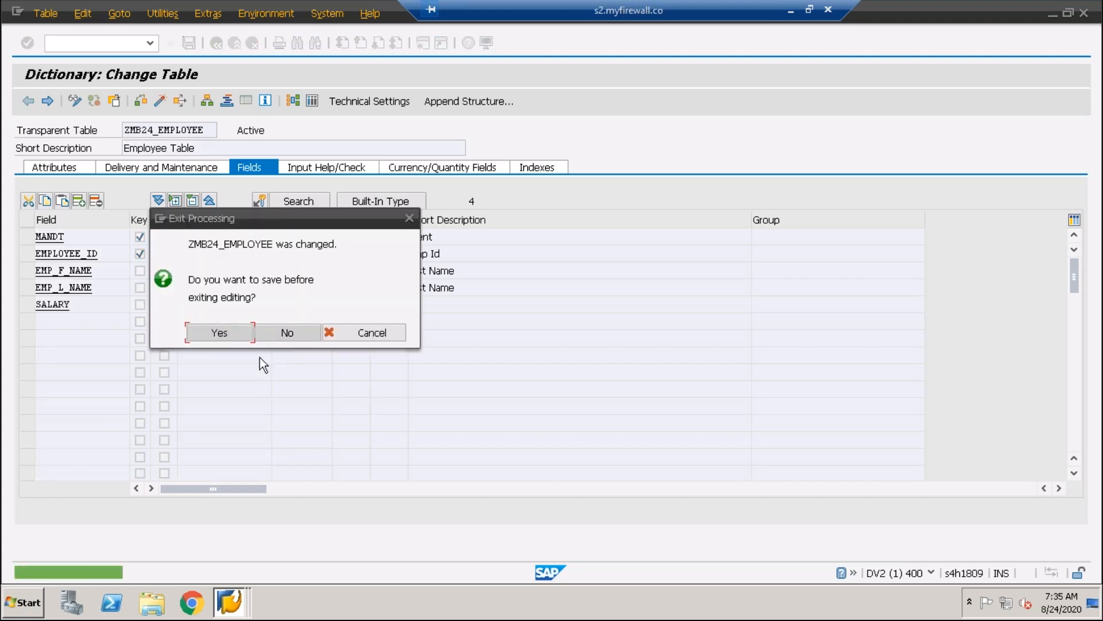
click(237, 335)
click(220, 351)
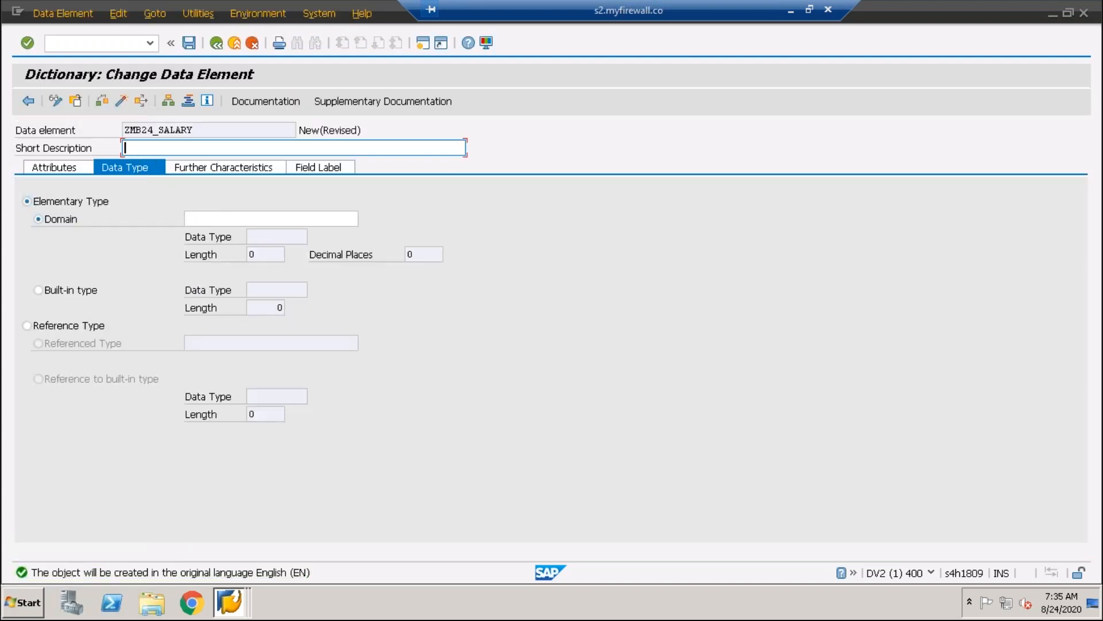
text(Slary)
key(BackSpace)
key(BackSpace)
key(BackSpace)
key(BackSpace)
text(alary)
Assign the domain ZSALARY to the data element
click(195, 219)
text(zsalary)
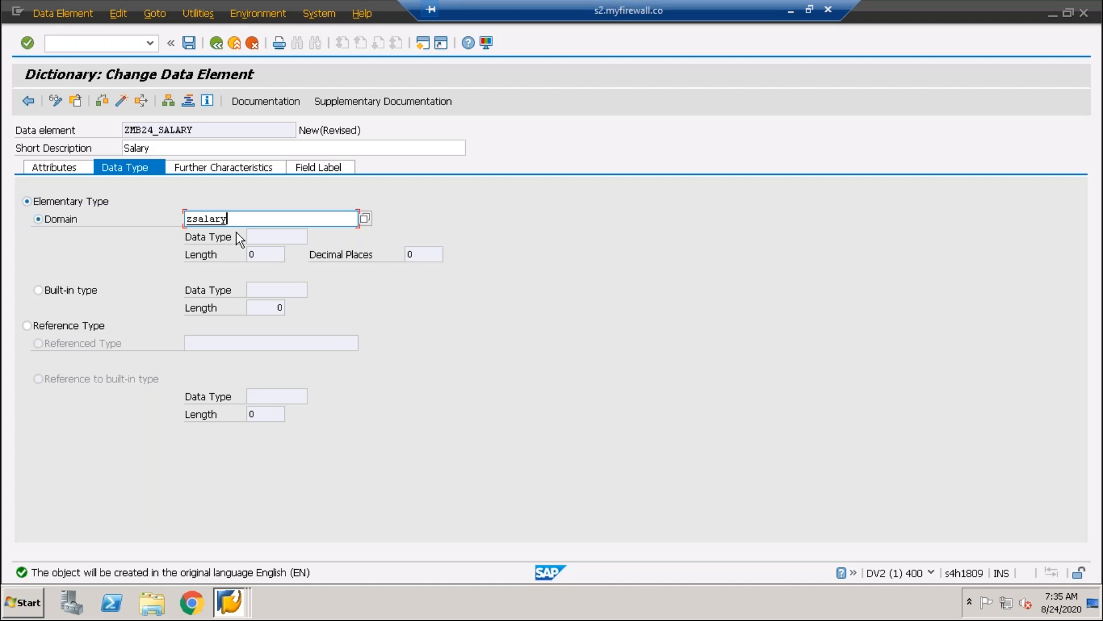
key(Return)
click(388, 448)
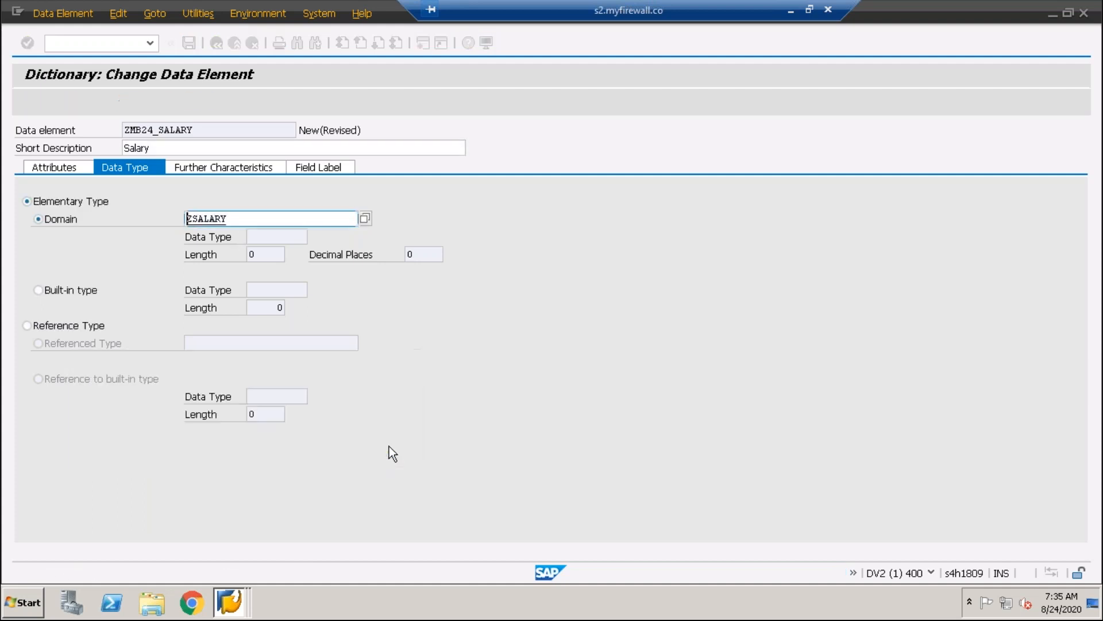
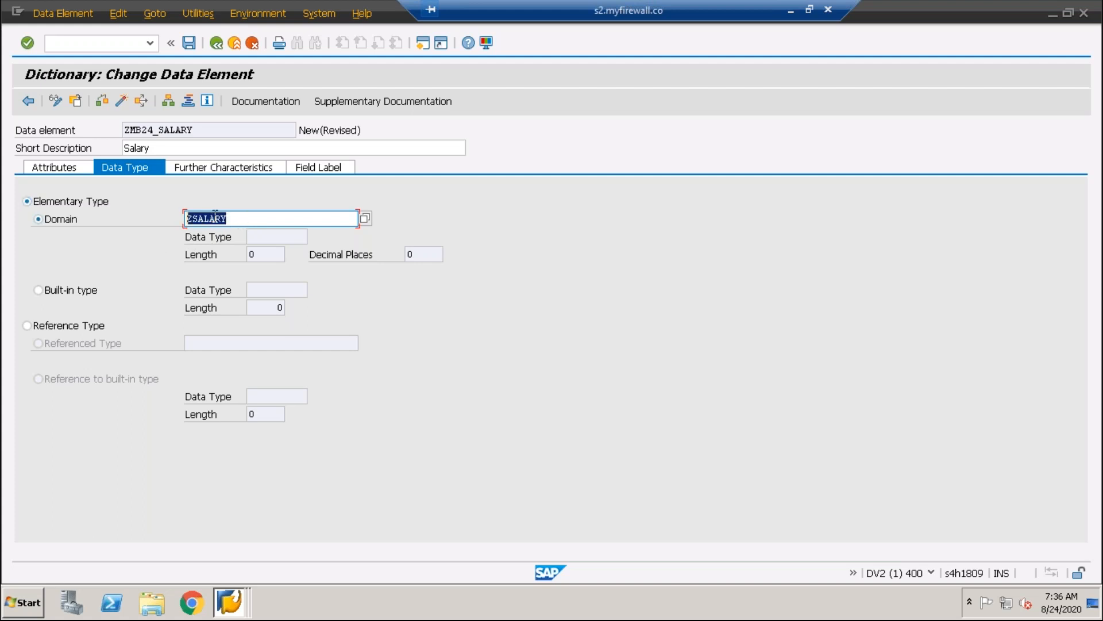
Save the data element as a local object and start creating domain ZSALARY with the short description Salary
key(F3)
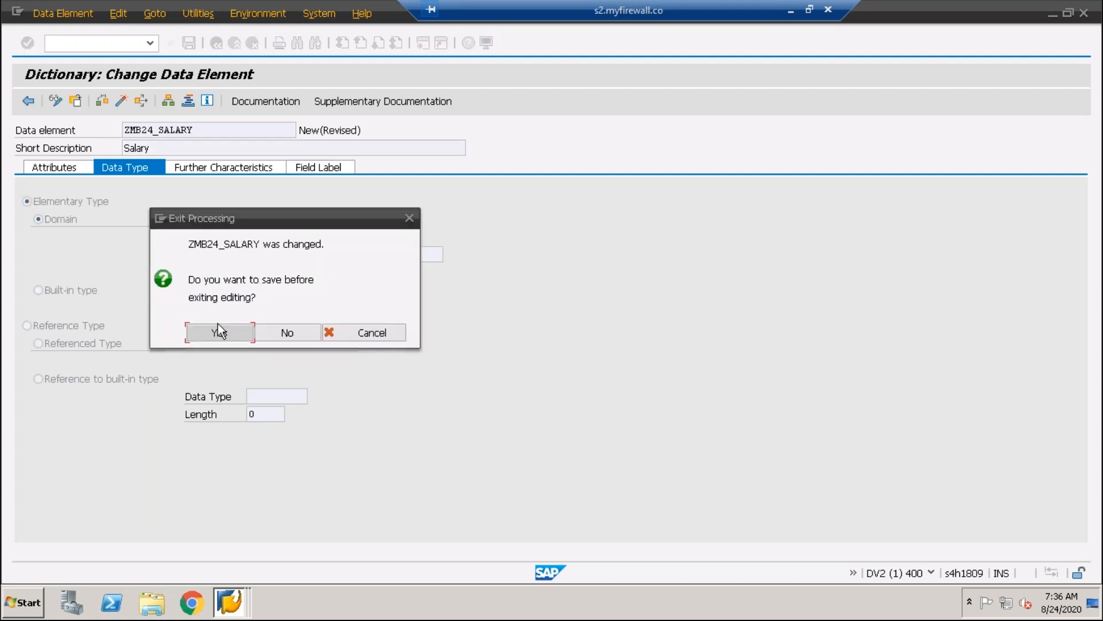
click(217, 333)
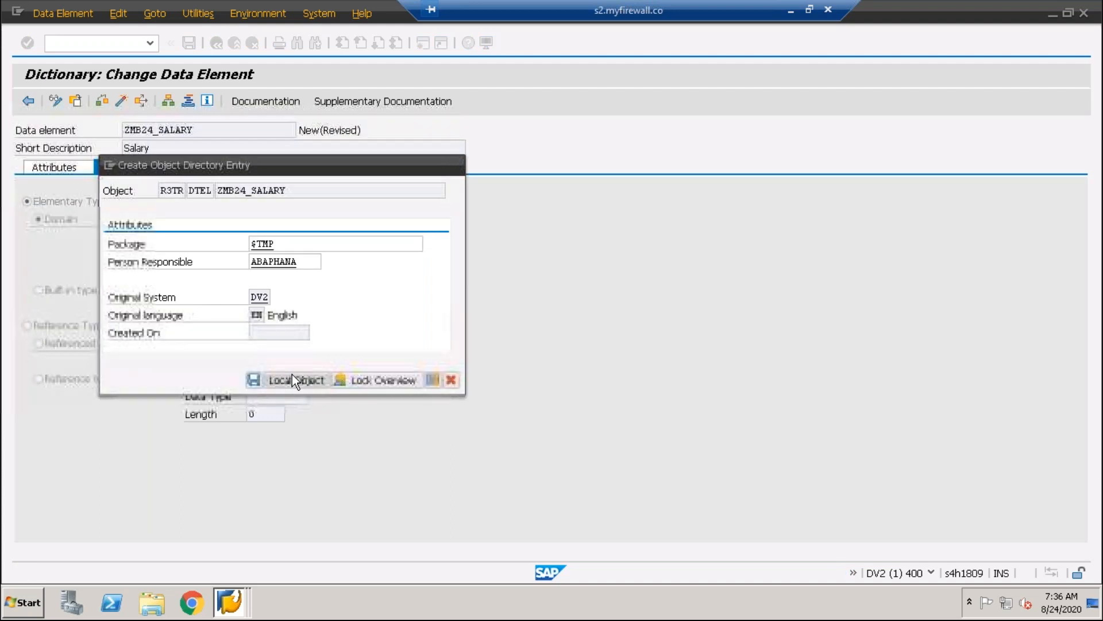
click(291, 376)
click(234, 353)
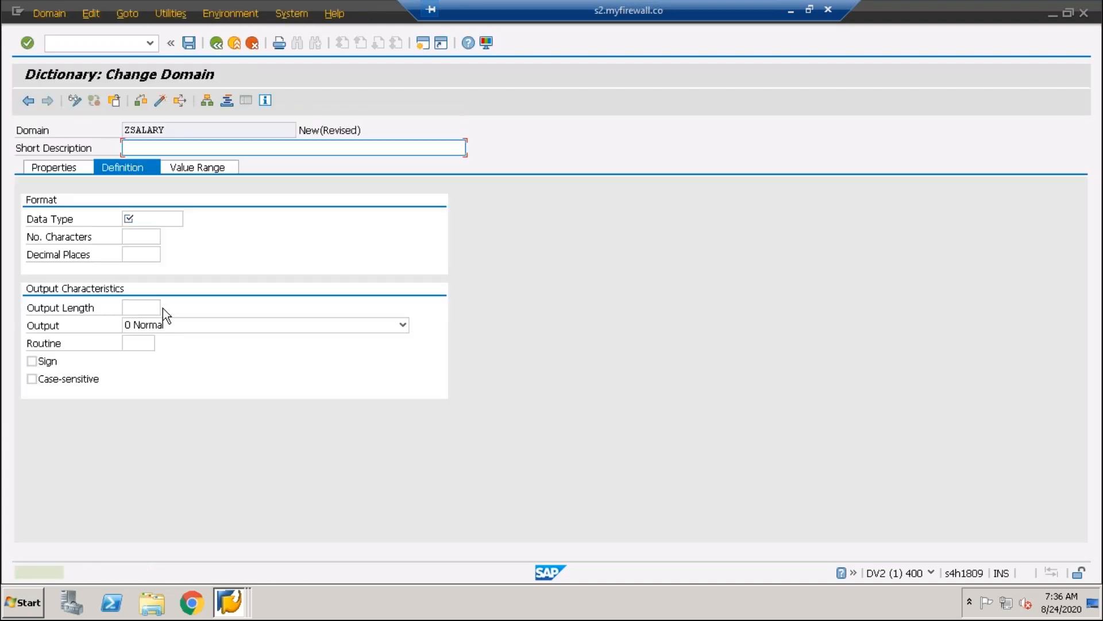
text(Slar)
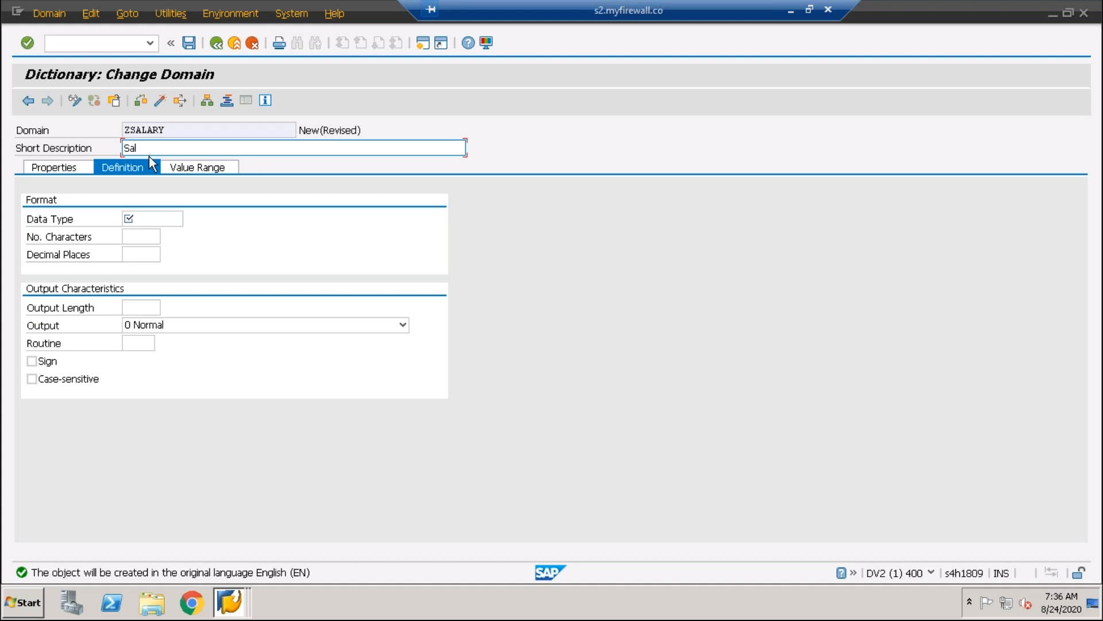
Examine the currency, decimal and integer types among the data types available for the domain
click(132, 219)
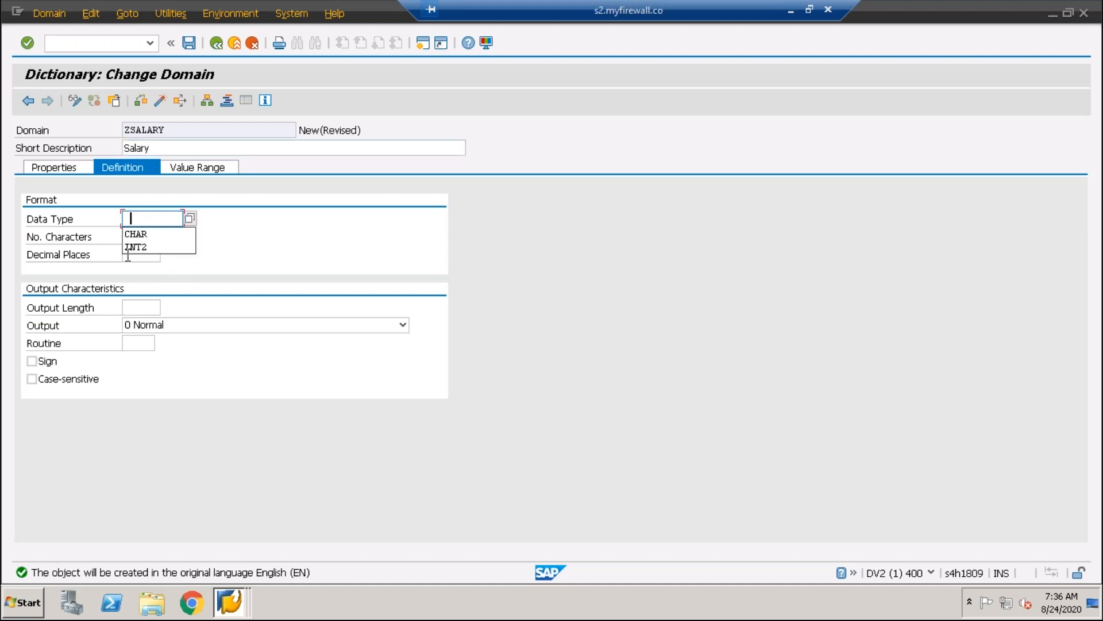
key(BackSpace)
click(191, 220)
click(182, 218)
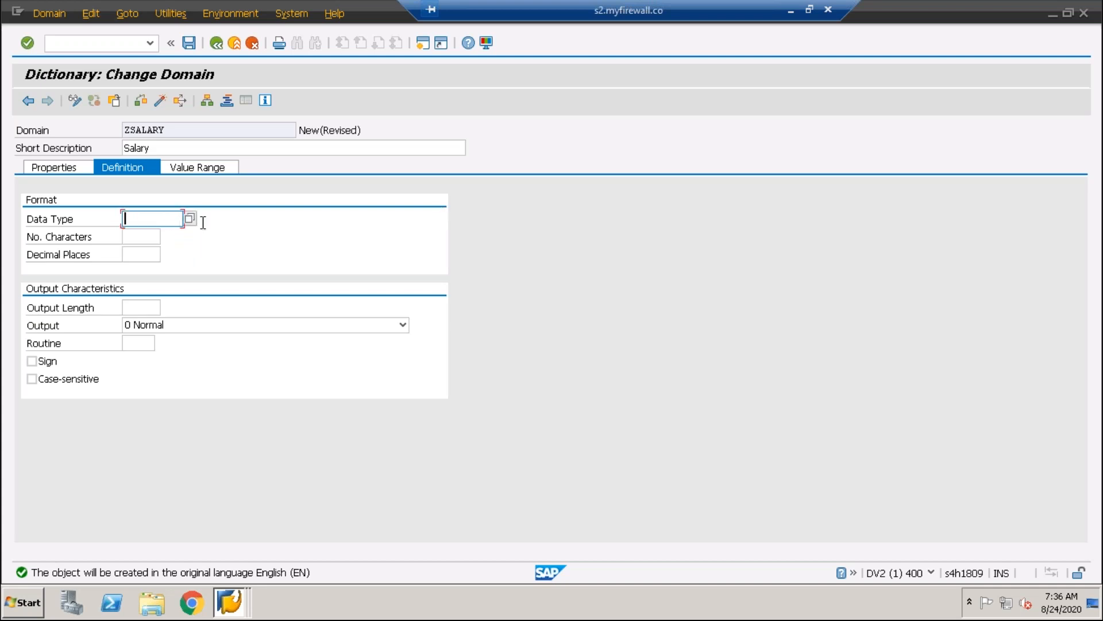
click(189, 218)
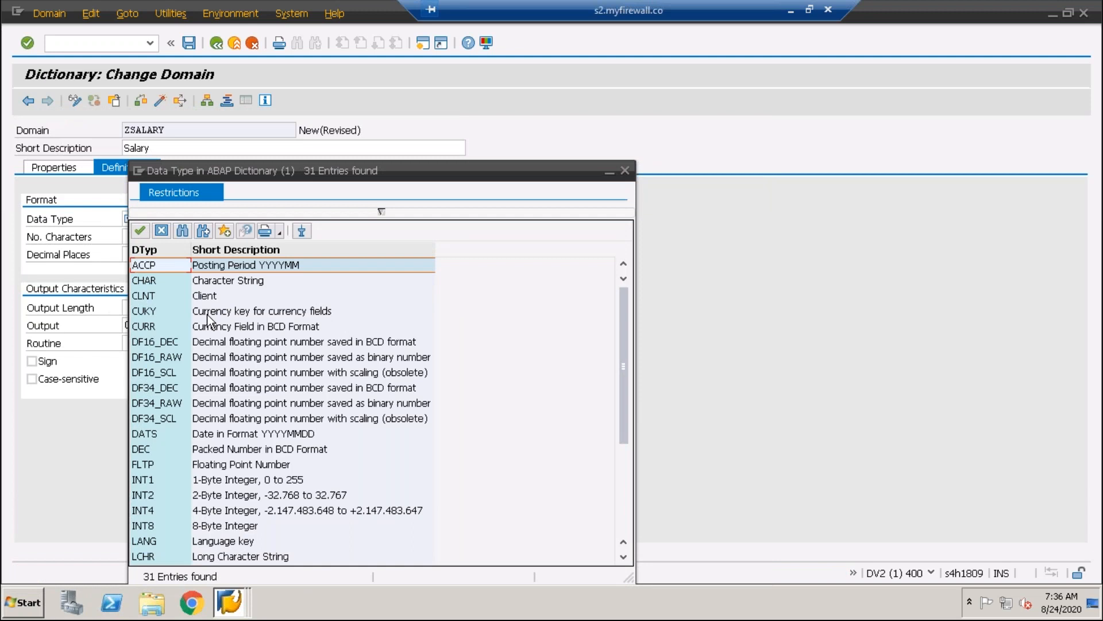
click(160, 329)
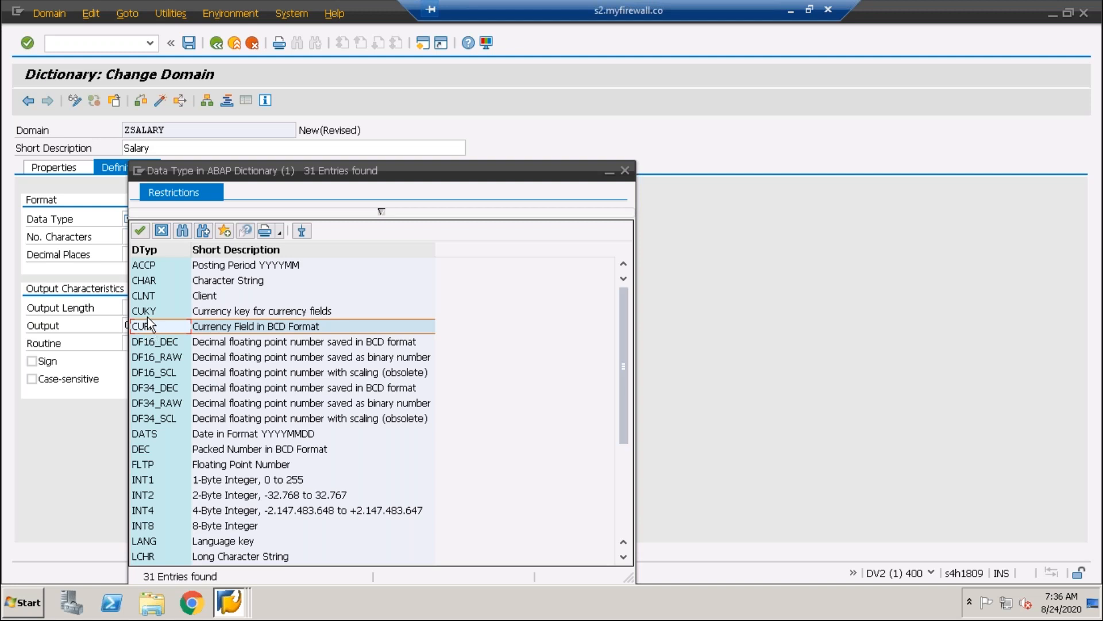
click(151, 316)
click(155, 341)
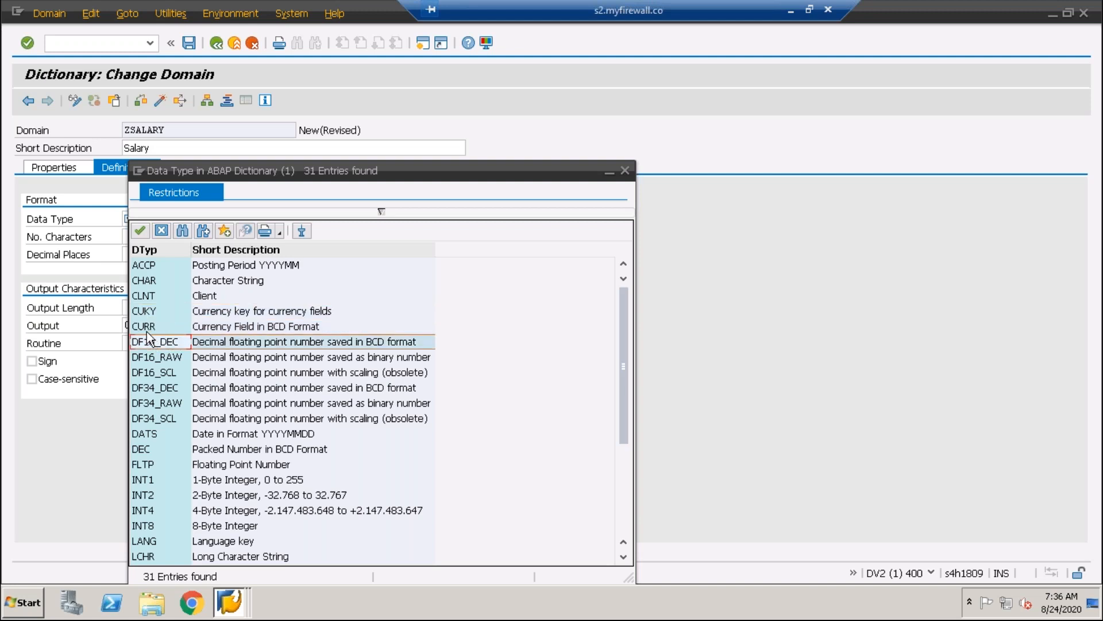
click(147, 330)
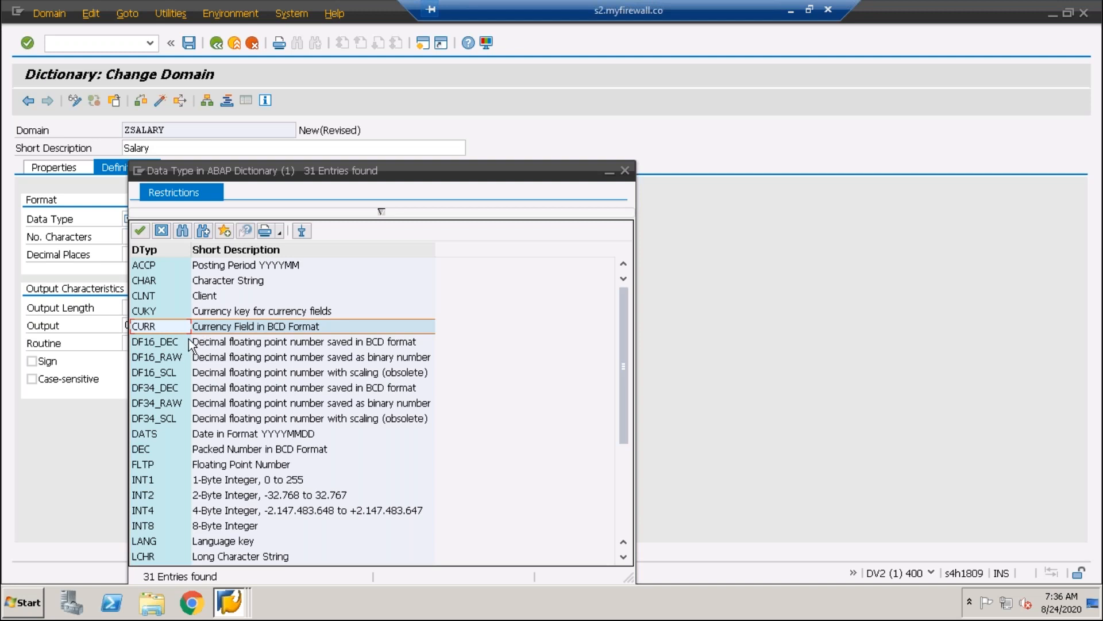
click(144, 496)
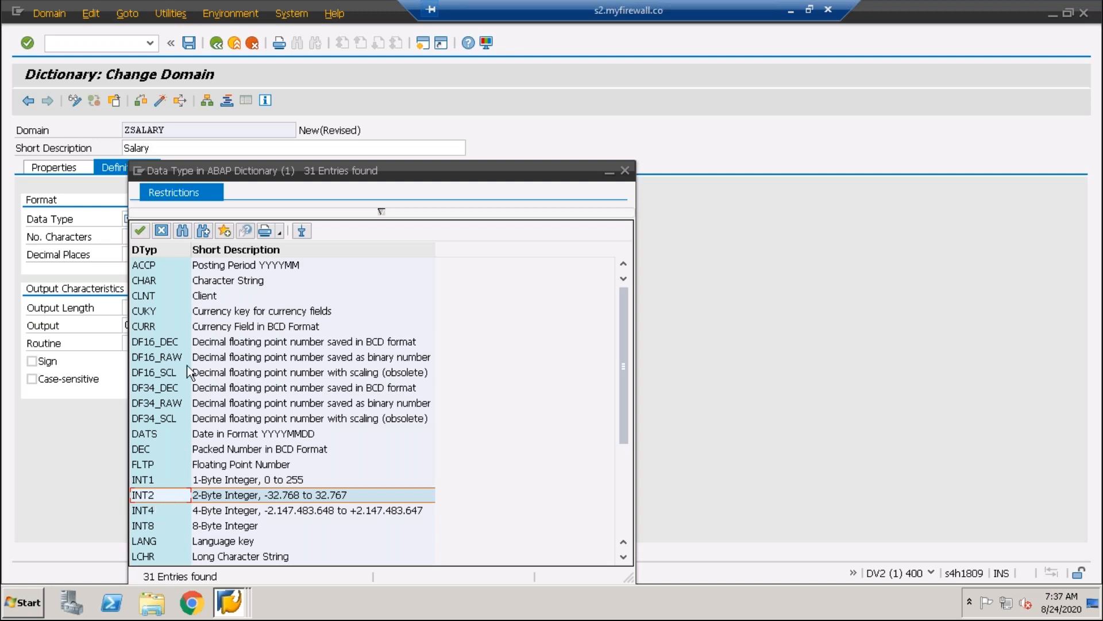
click(156, 347)
Choose NUMC as the domain's data type and save the domain as a local object
scroll(168, 429, down, 4)
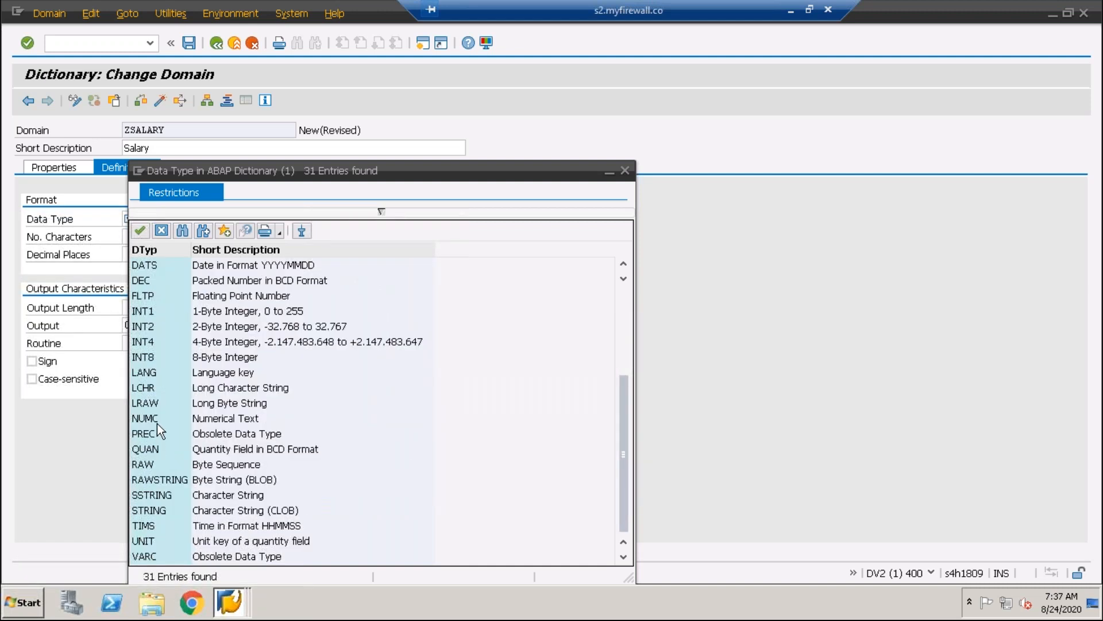
click(152, 404)
click(149, 424)
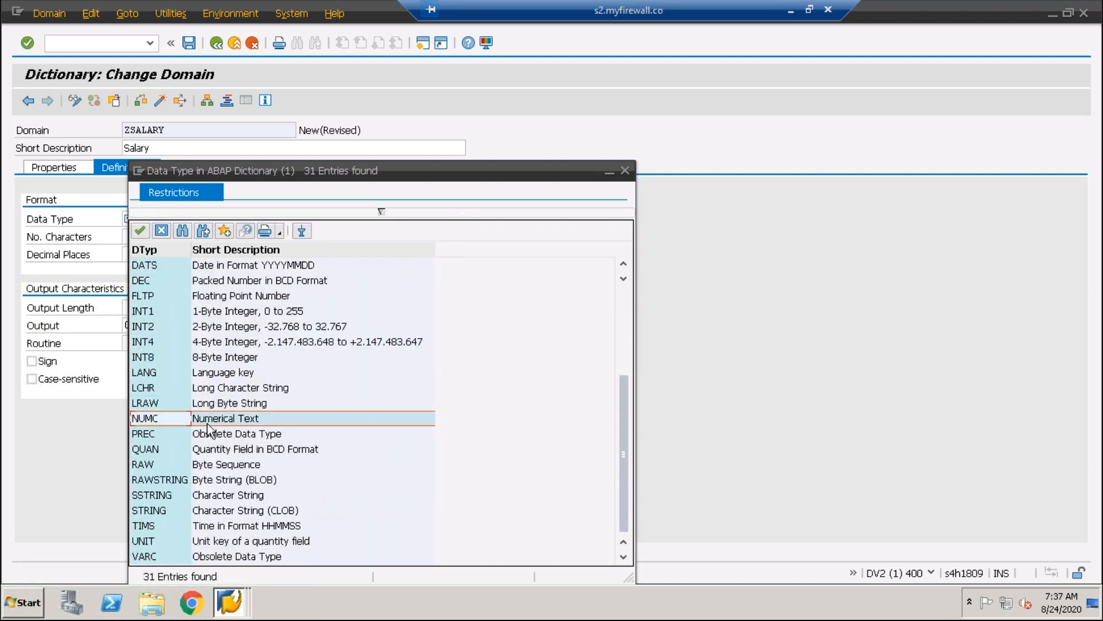
double_click(155, 419)
click(192, 45)
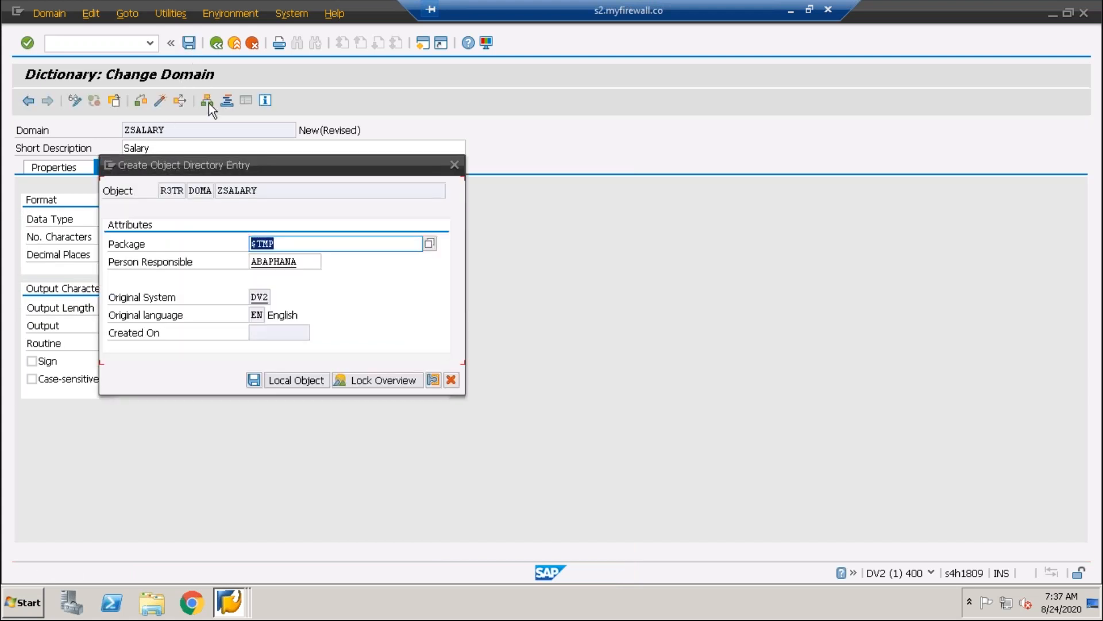
click(292, 380)
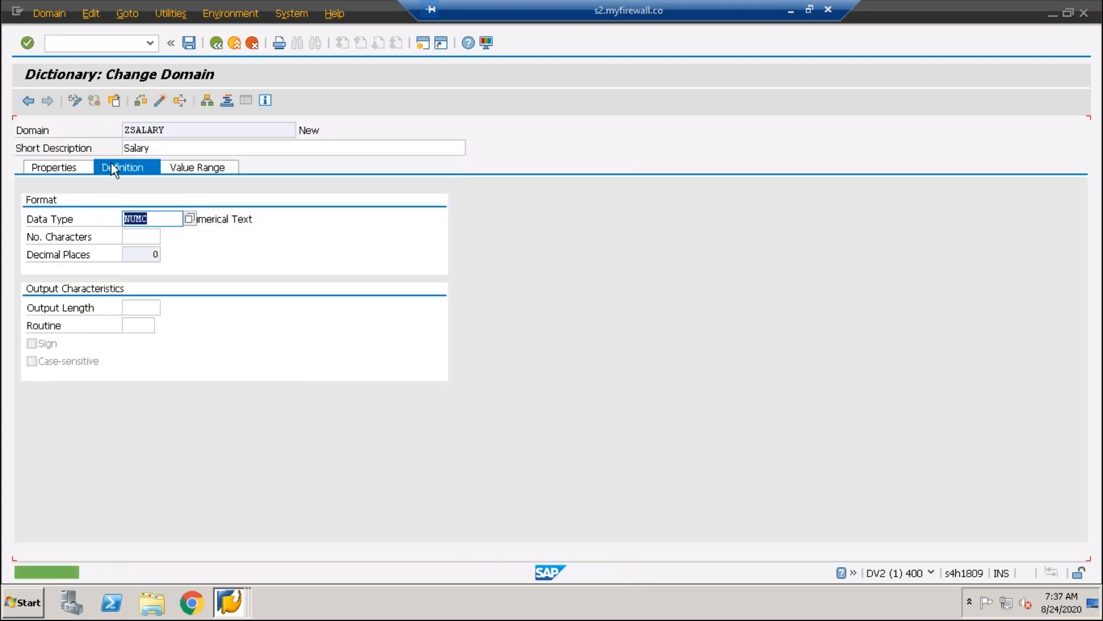
Set the domain's number of characters to 10, save and activate it, and return to the data element
click(149, 240)
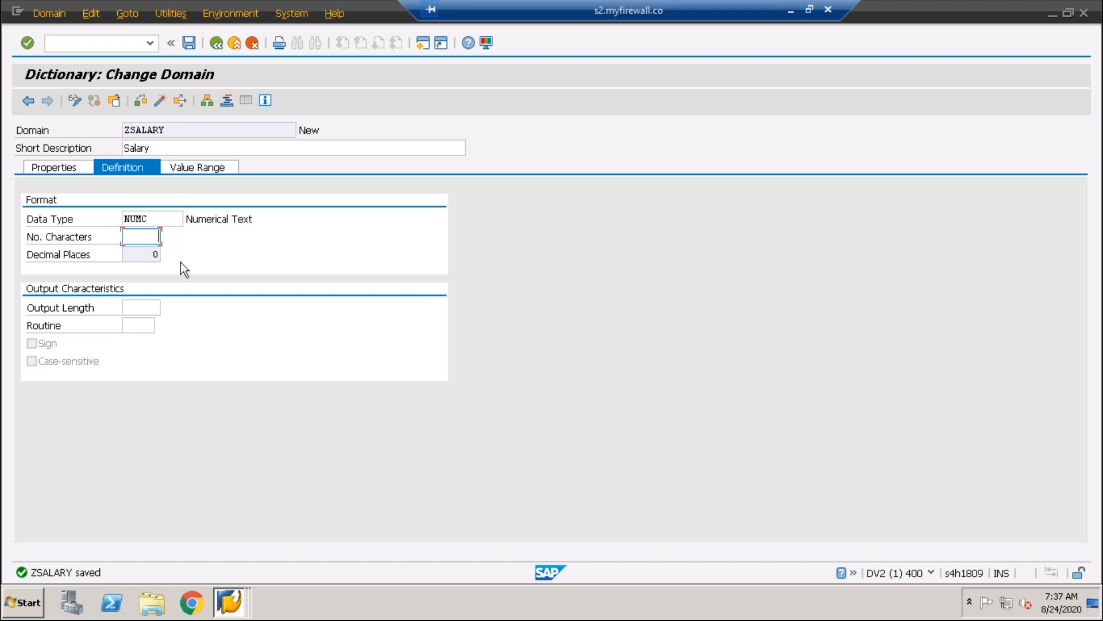
key(Return)
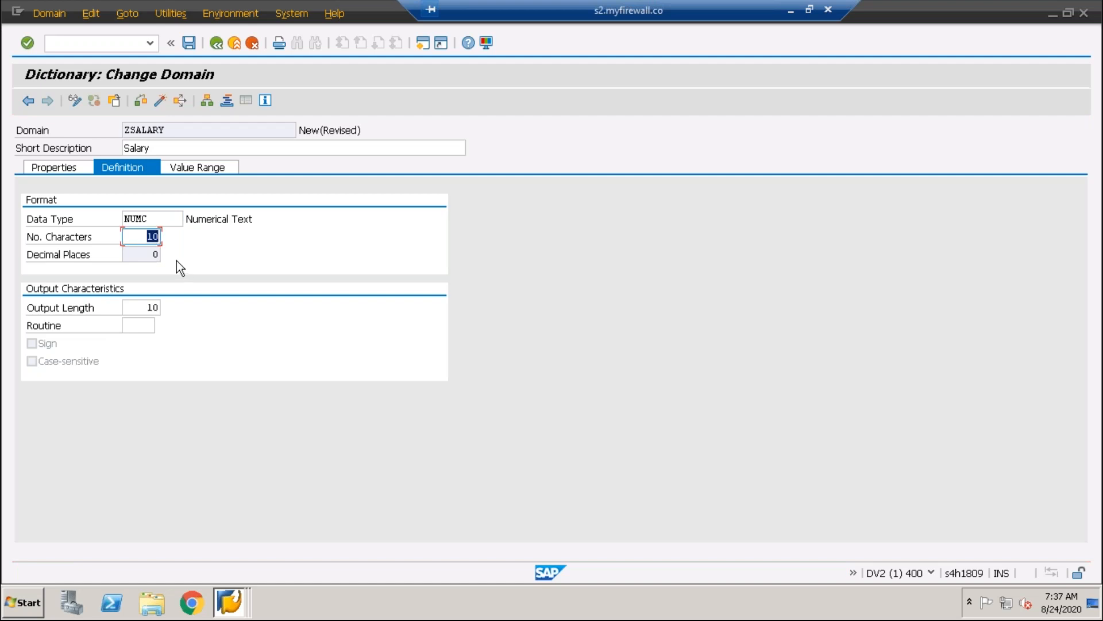
click(189, 42)
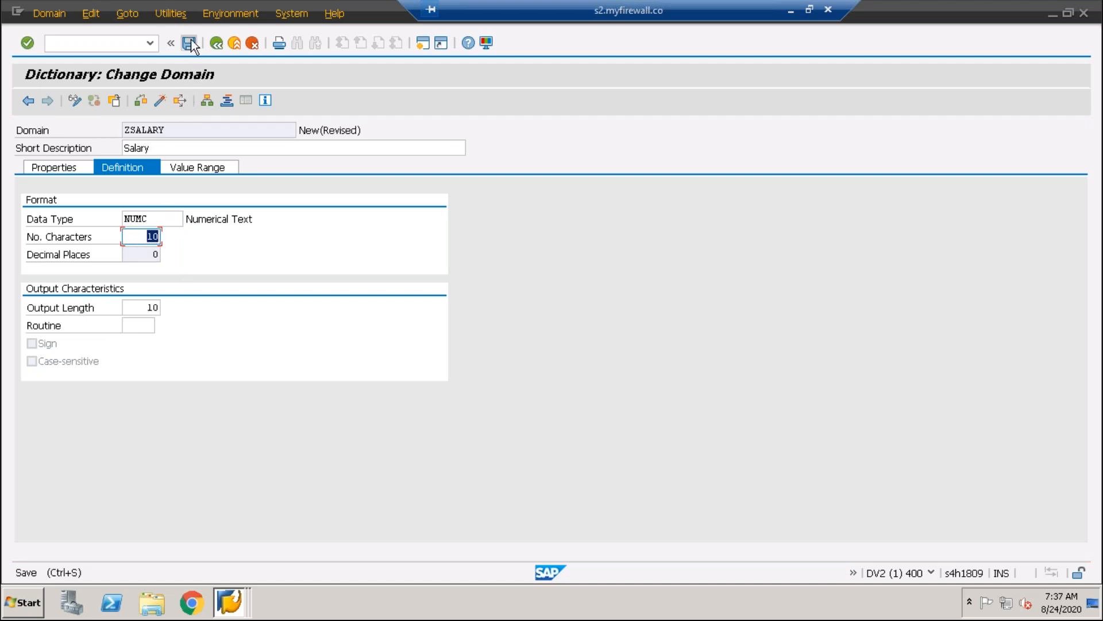
click(160, 103)
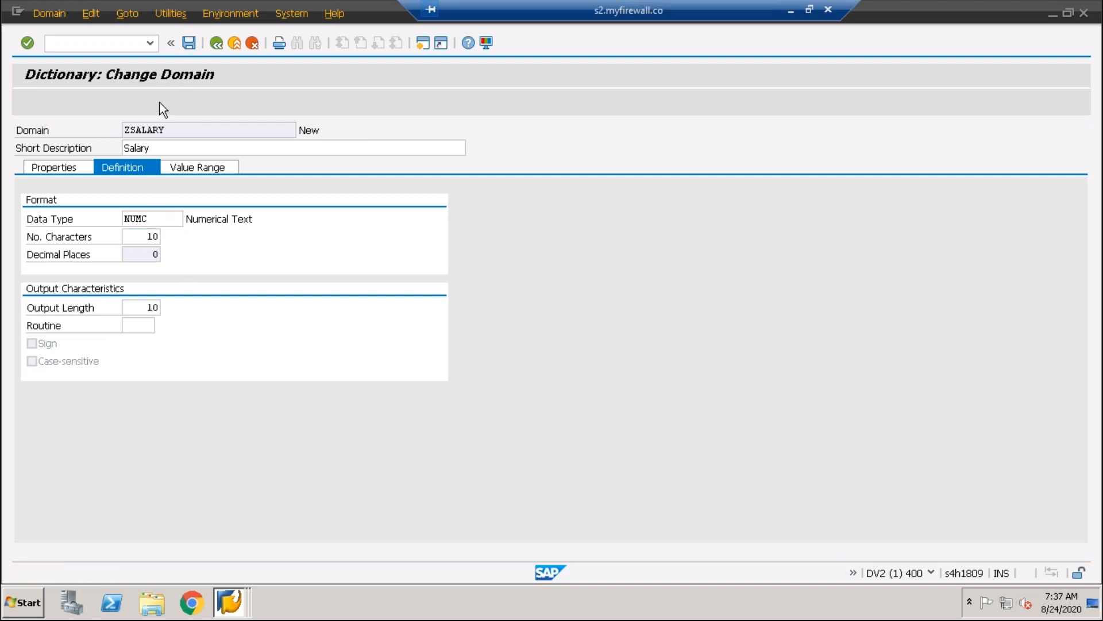
key(Return)
key(F3)
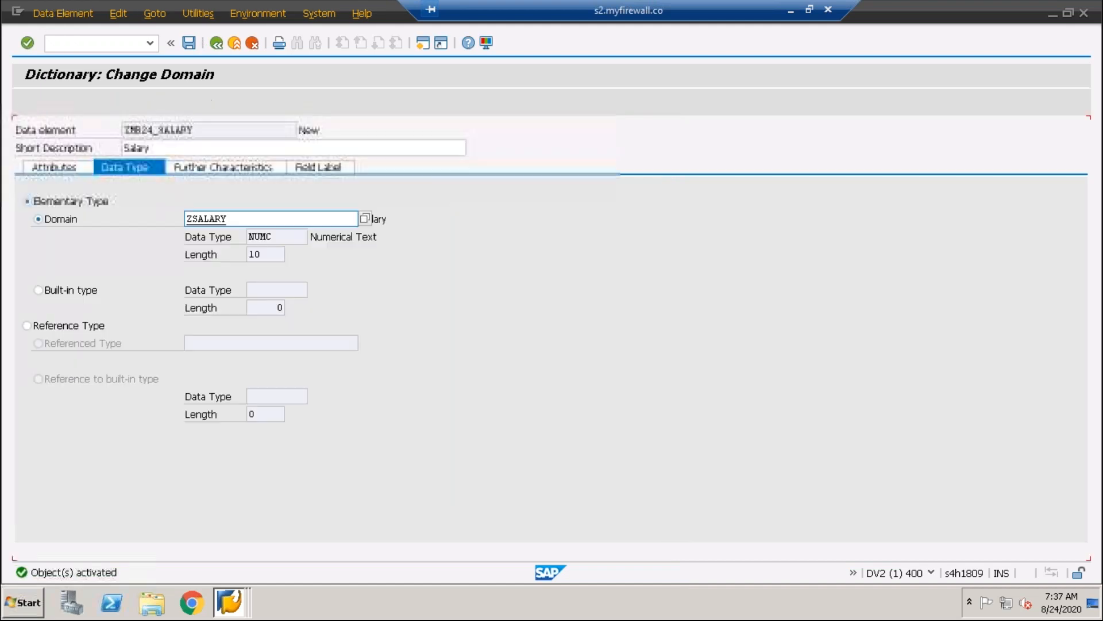
Check the data element for consistency and enter Salary as its short field label
click(121, 104)
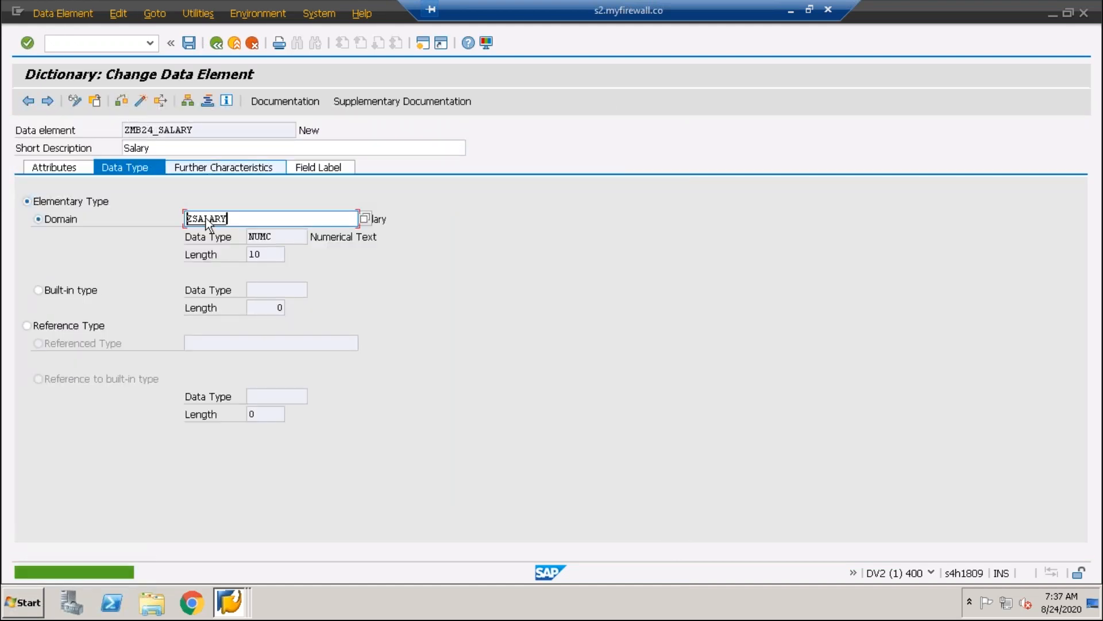
drag(248, 218, 115, 222)
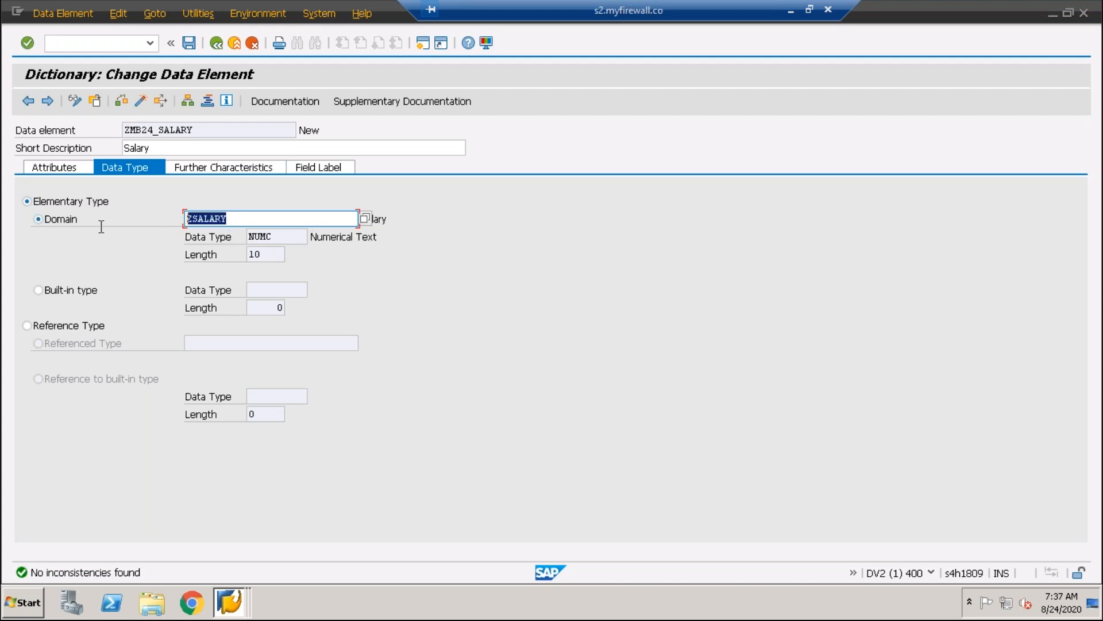
click(329, 169)
click(180, 222)
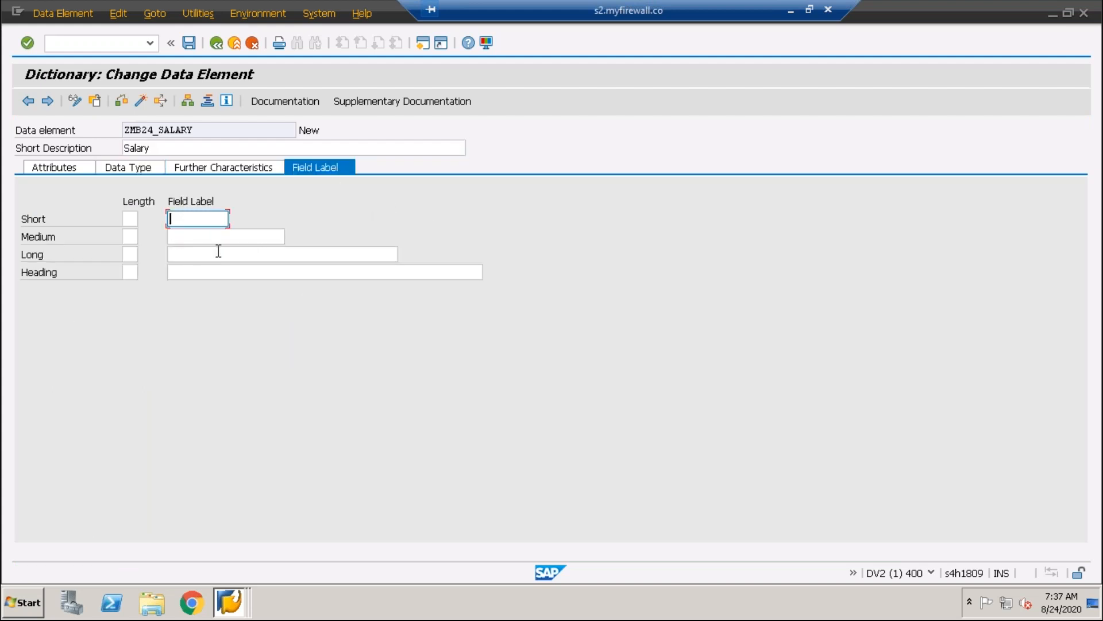
text(Salary)
Save, check and activate data element ZMB24_SALARY
click(189, 43)
key(ctrl+F2)
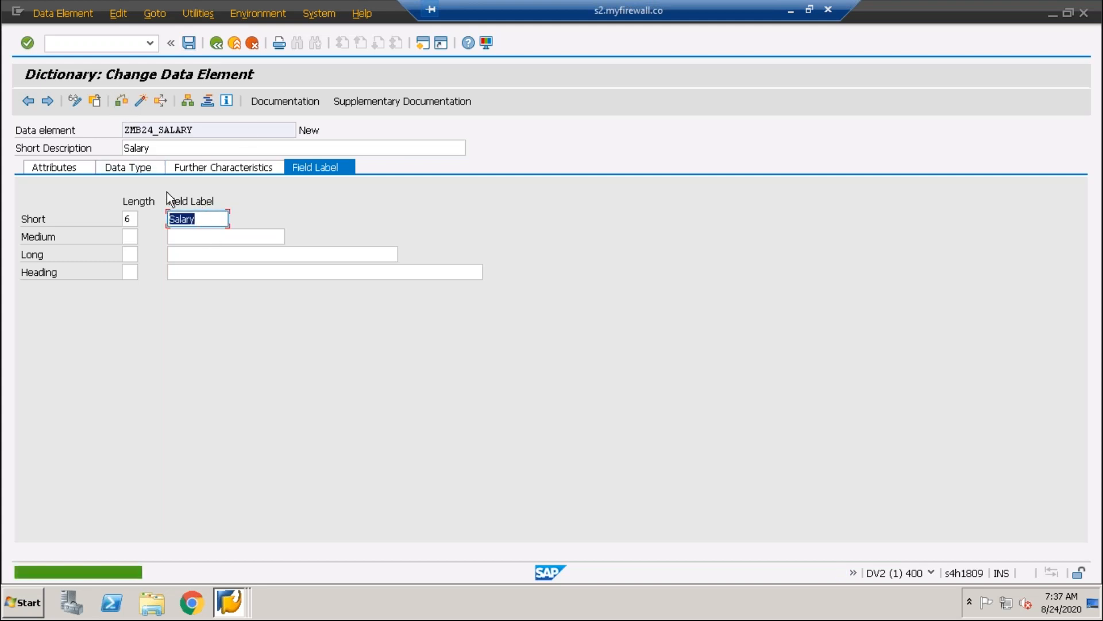
click(140, 101)
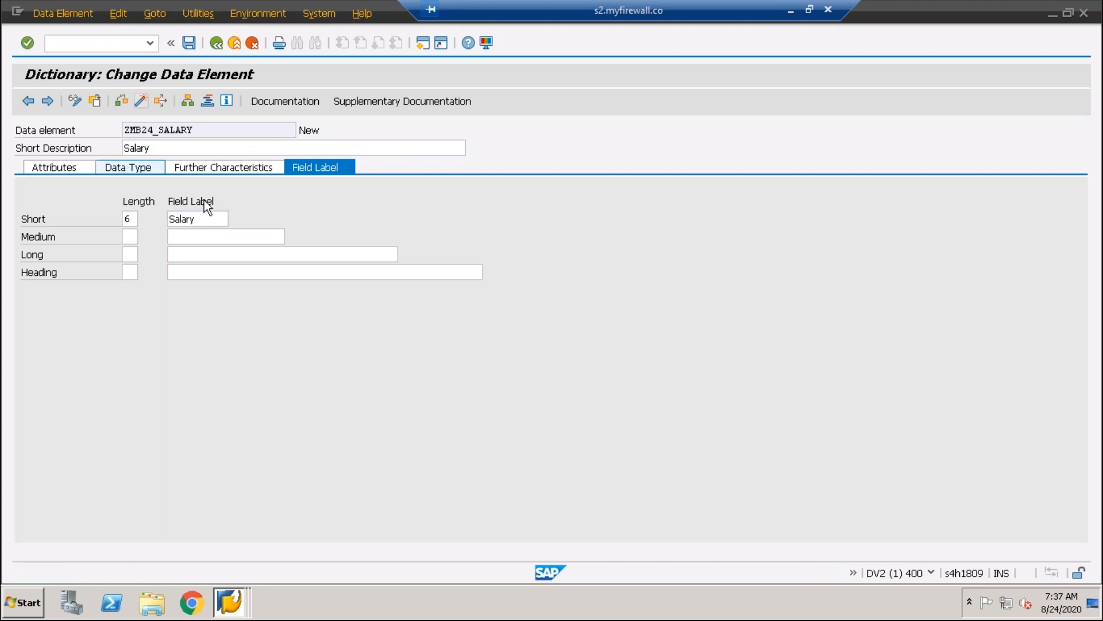
key(Return)
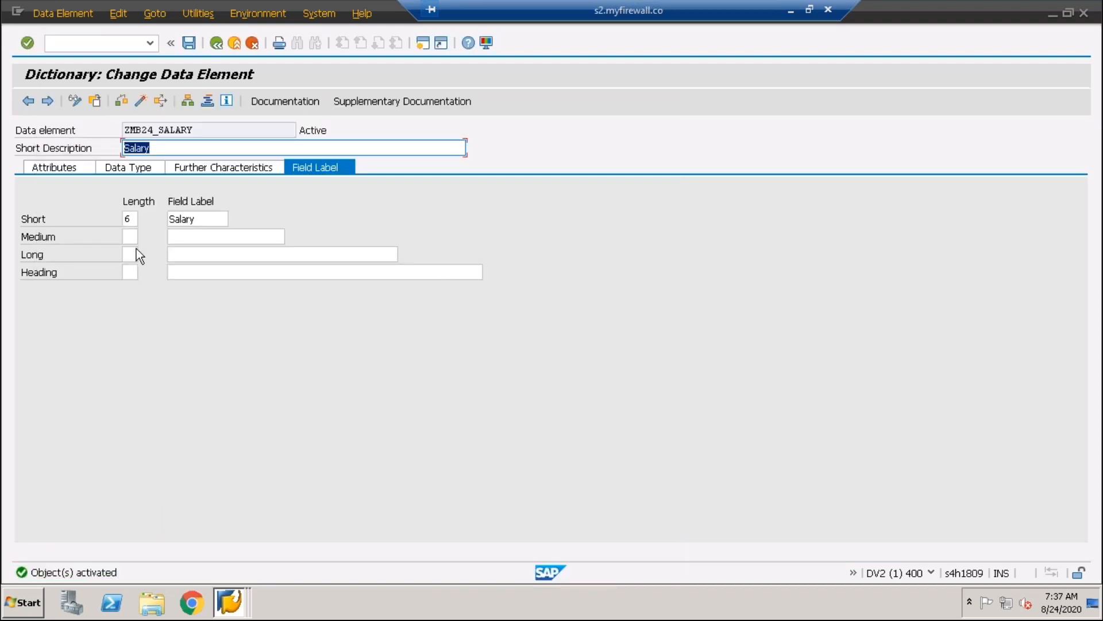
Return to table ZMB24_EMPLOYEE, then check and activate it with the SALARY field
key(F3)
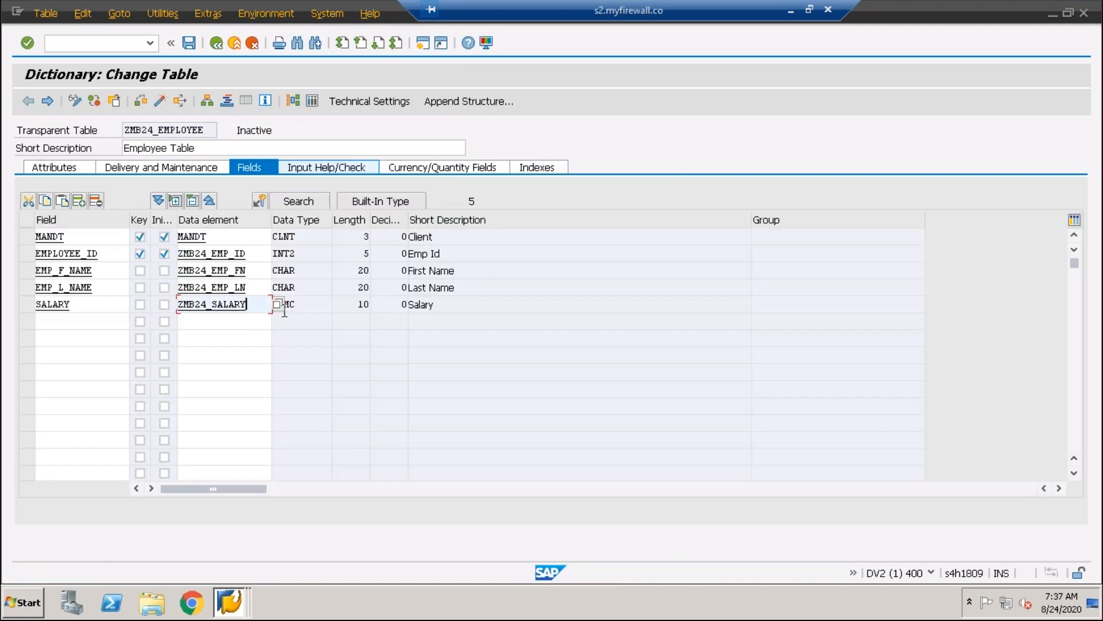
click(138, 105)
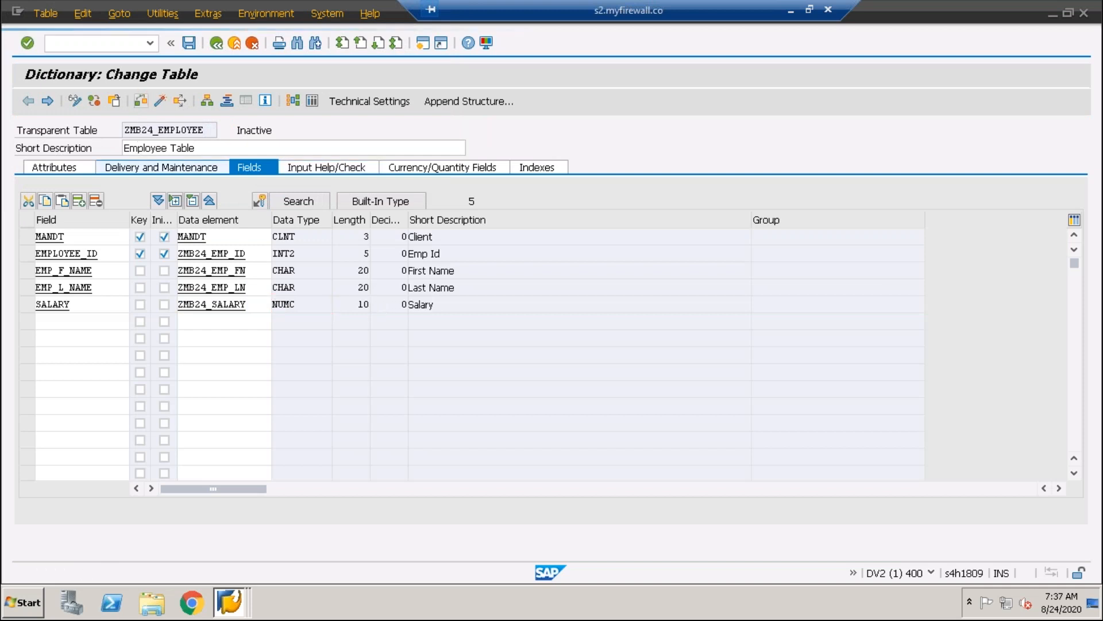
click(160, 101)
key(Return)
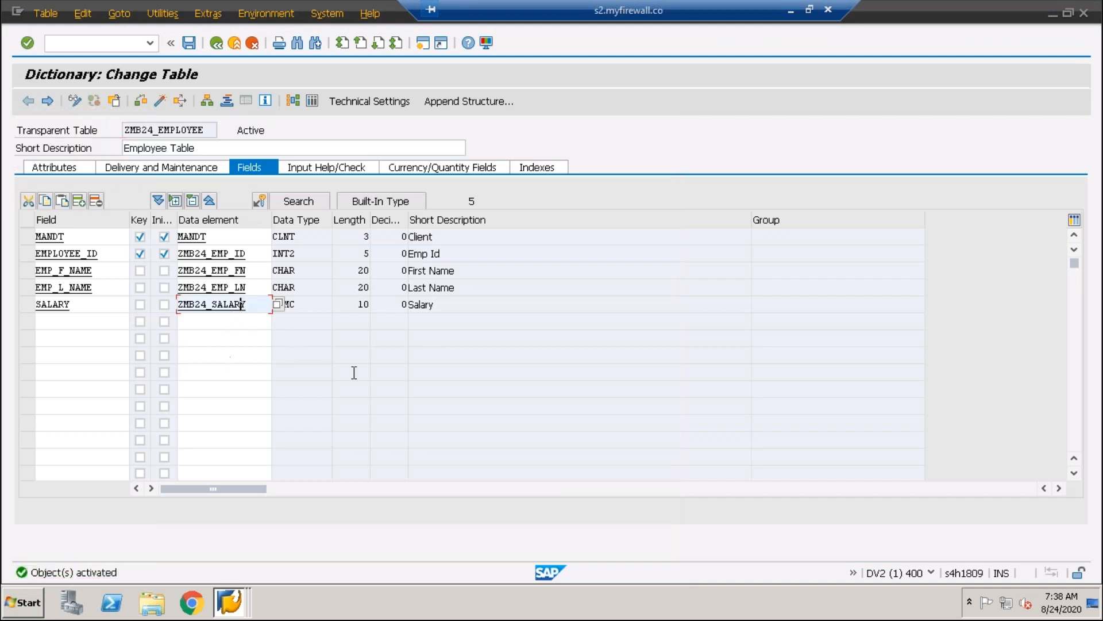
Leave the table definition and go back to the ABAP Dictionary initial screen
click(453, 323)
double_click(242, 304)
click(216, 43)
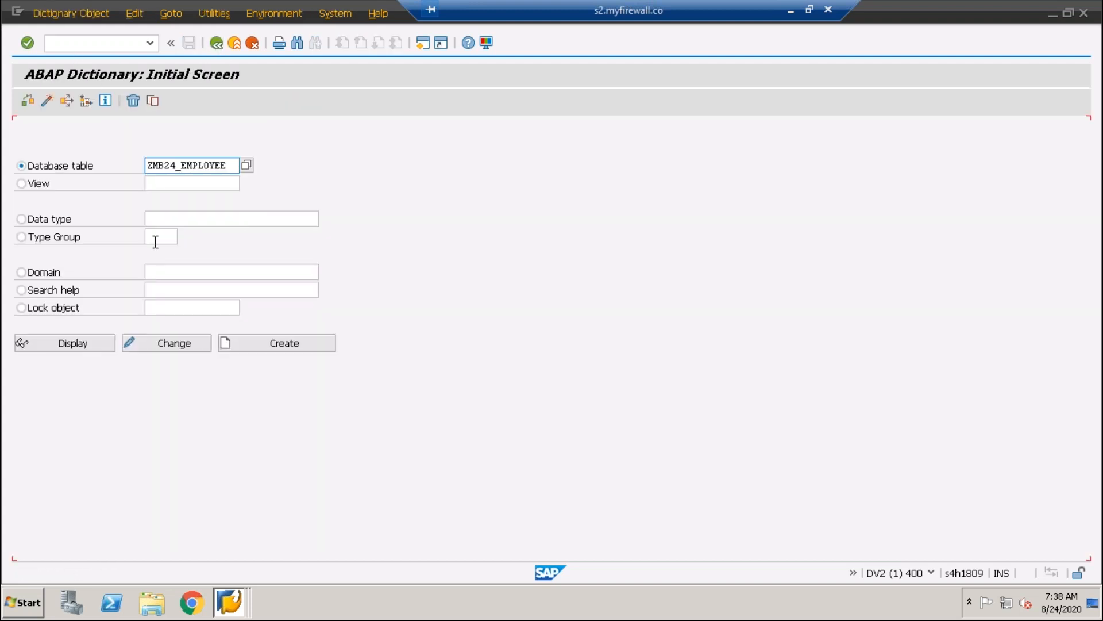
Start creating a data element named ZTESTDE as a standalone data type and cancel it without saving
click(22, 219)
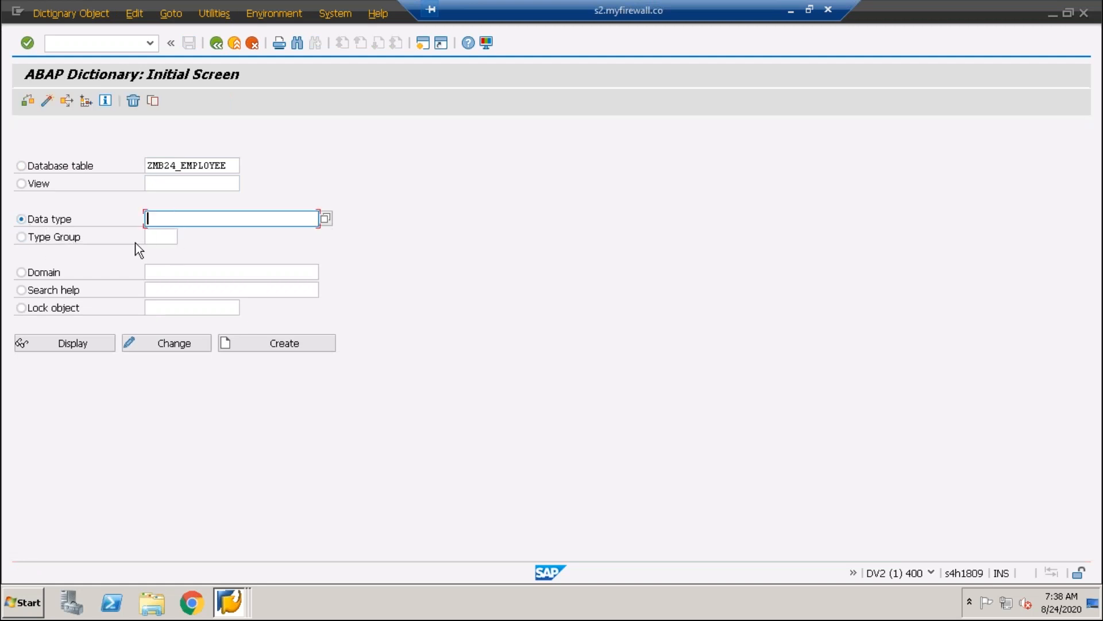
text(ztestde)
click(294, 342)
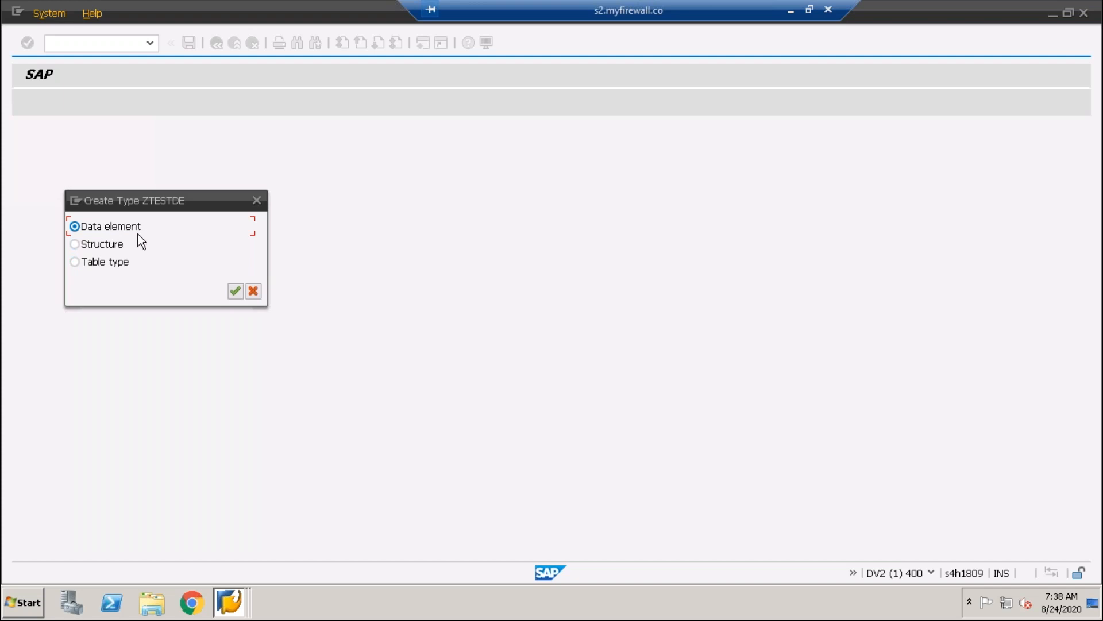
click(235, 291)
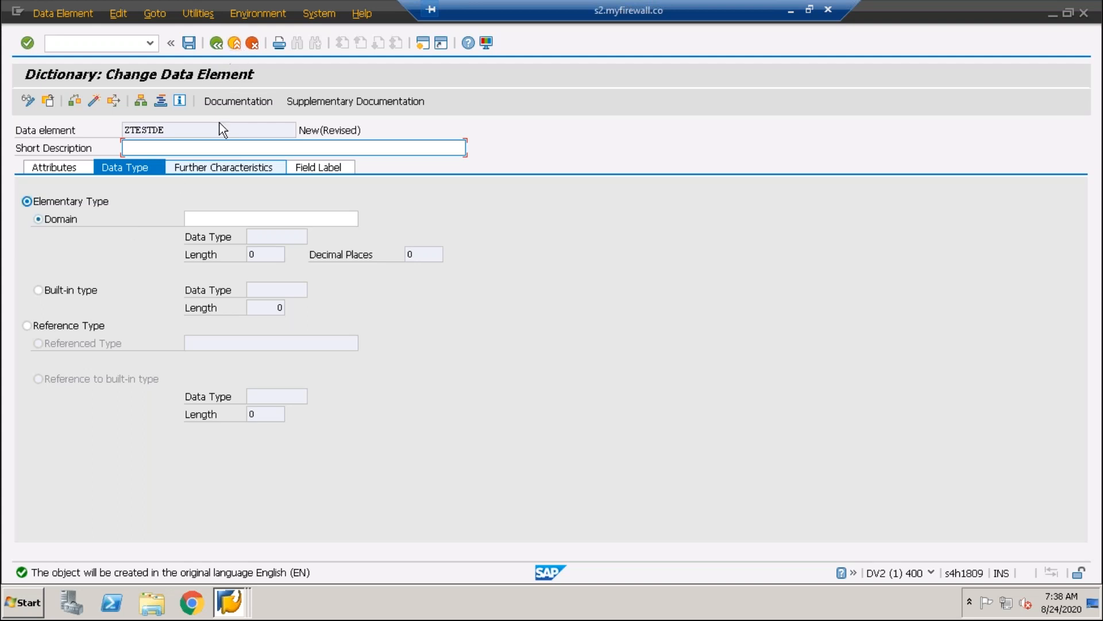
click(237, 47)
click(253, 48)
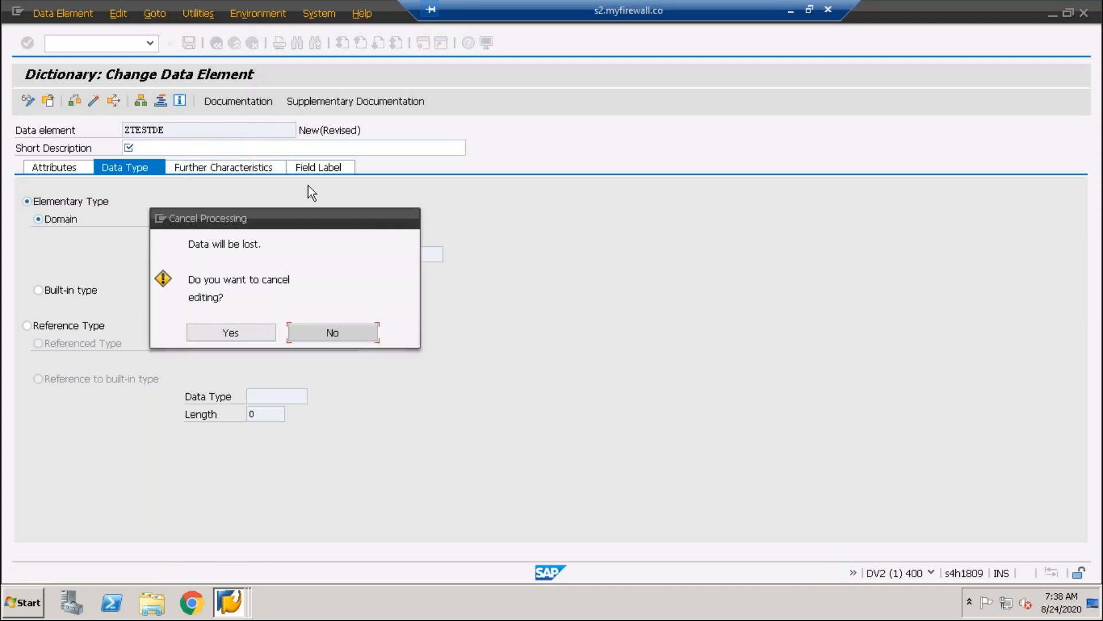
click(228, 325)
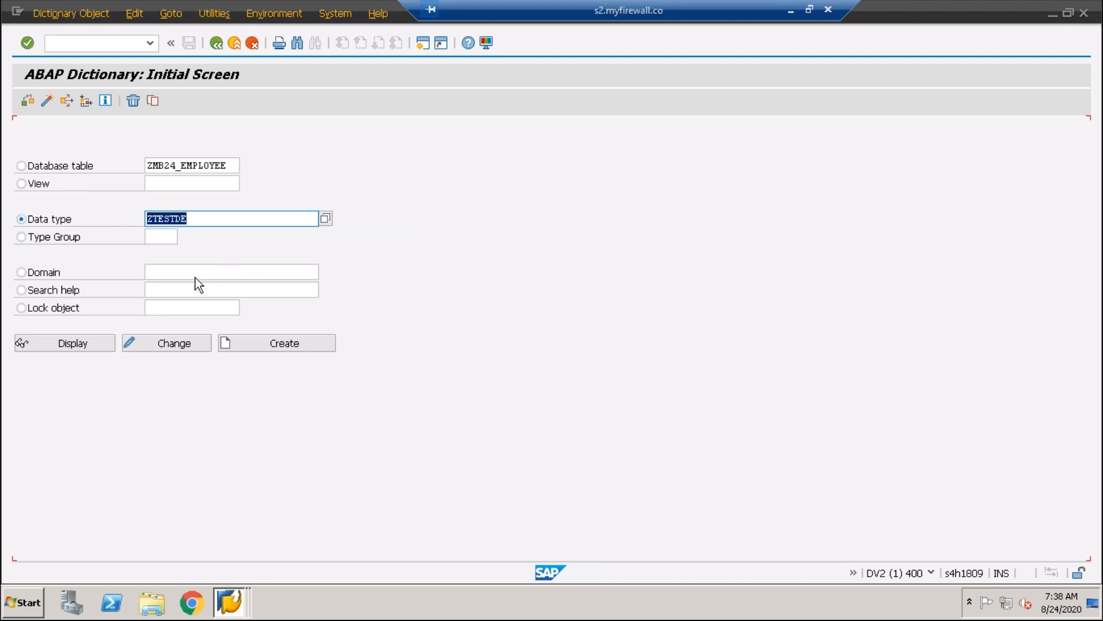
Clear the data type name and select the database table ZMB24_EMPLOYEE as the dictionary object
key(BackSpace)
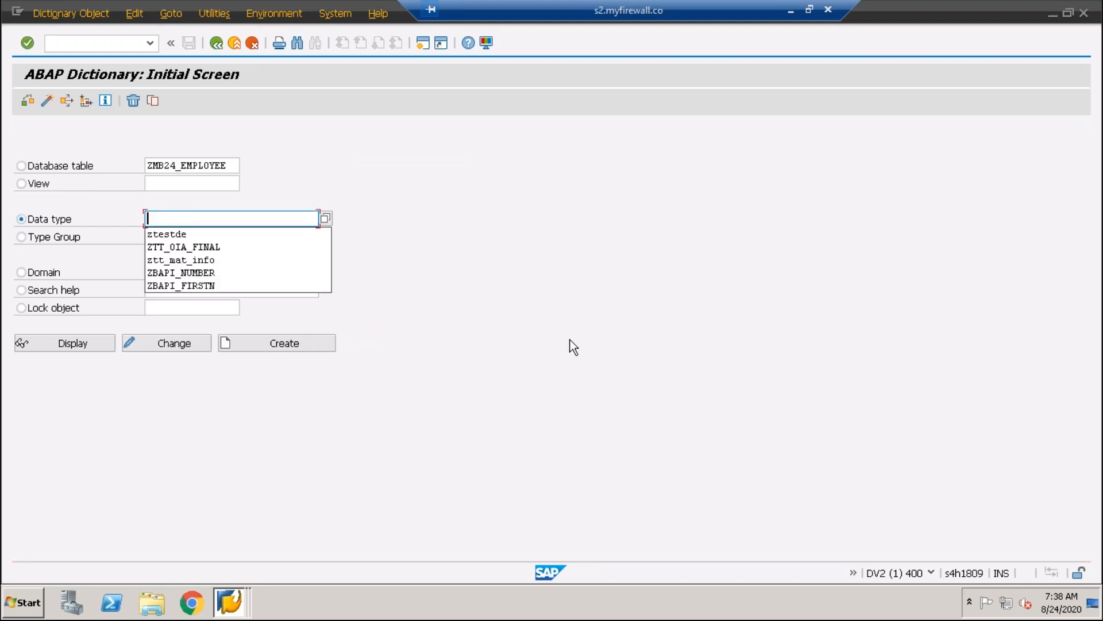
click(368, 223)
click(23, 165)
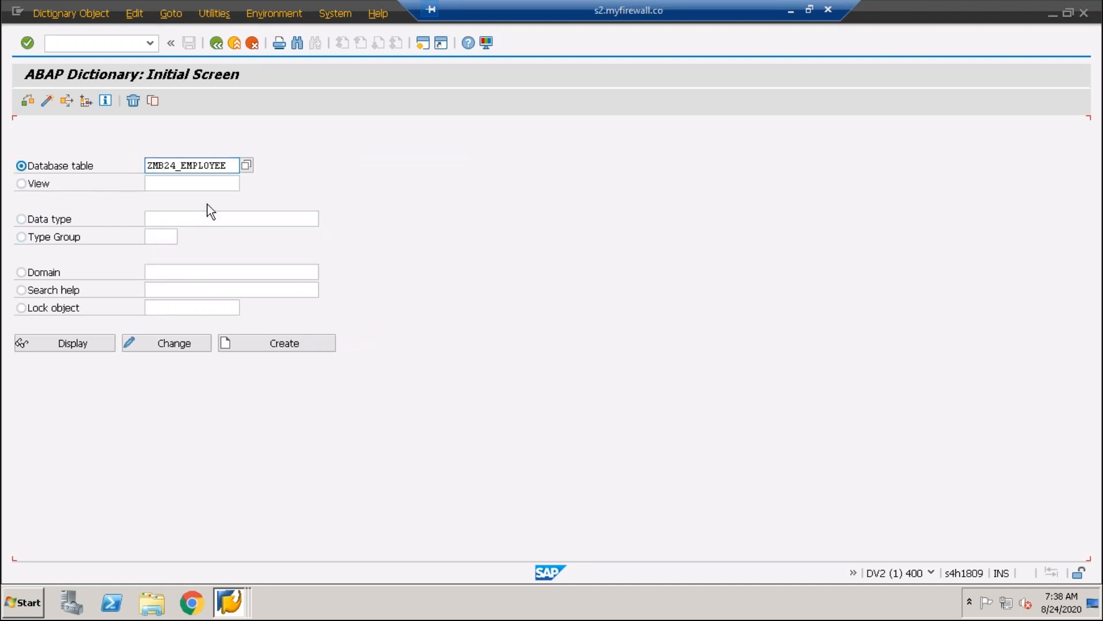
Switch to PowerPoint to view the employee table slide and return to the SAP session
click(791, 12)
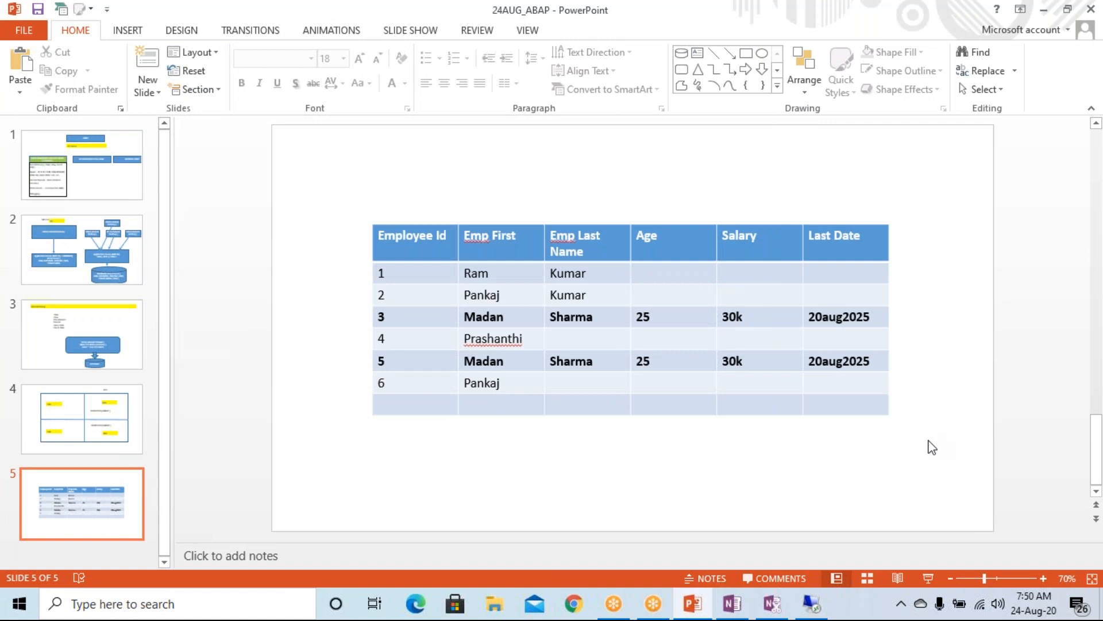
click(1099, 404)
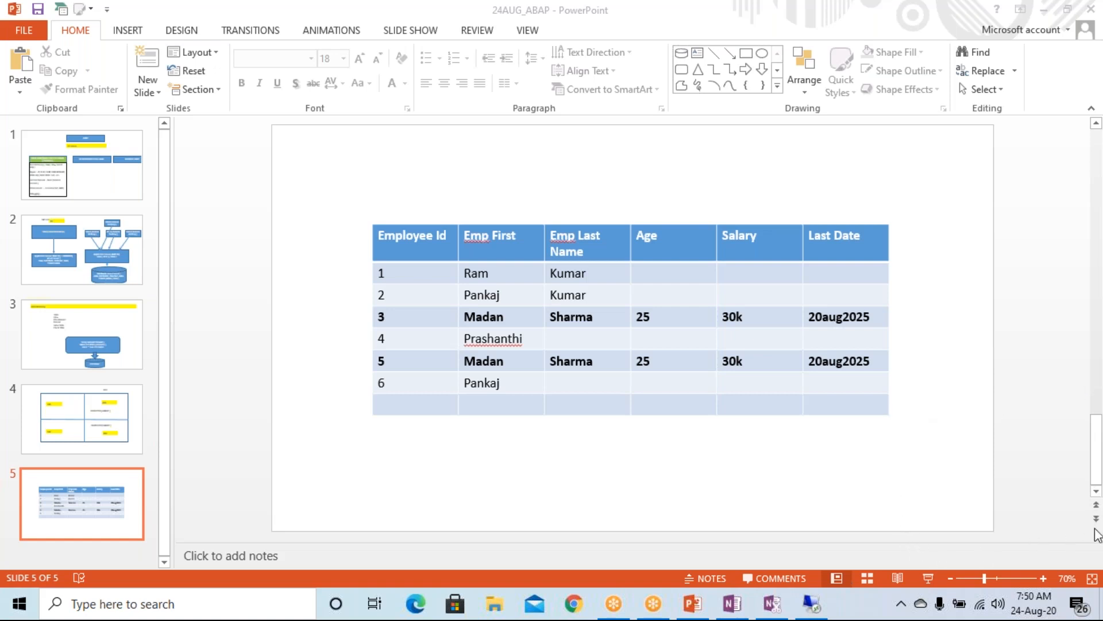
click(812, 604)
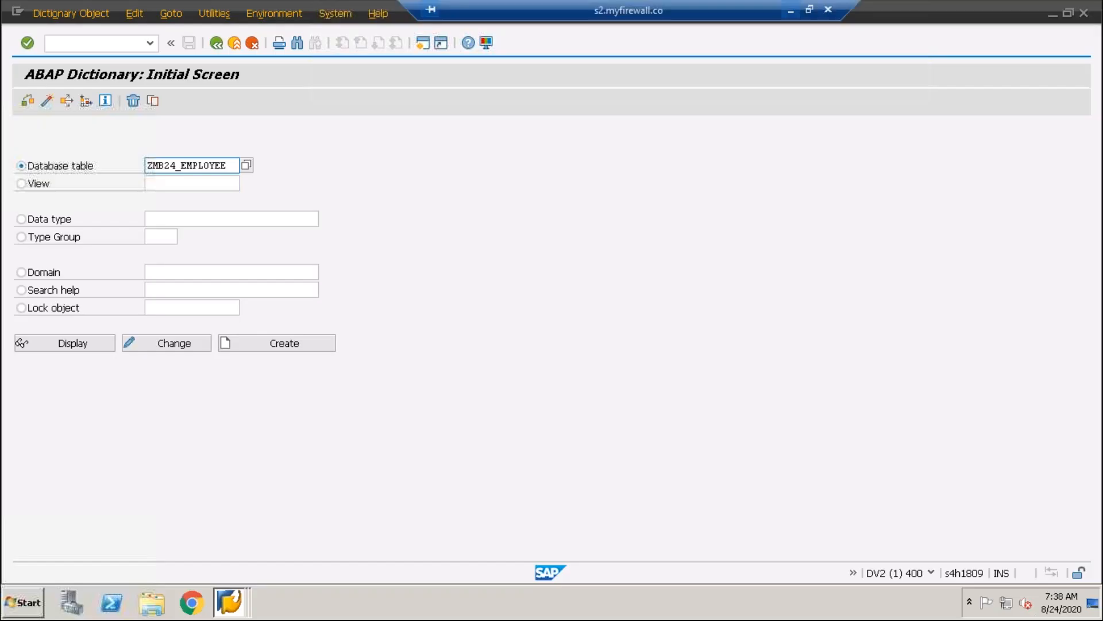
Display table ZMB24_EMPLOYEE and widen the Key, Initial Values and Data element columns of its field list
click(78, 348)
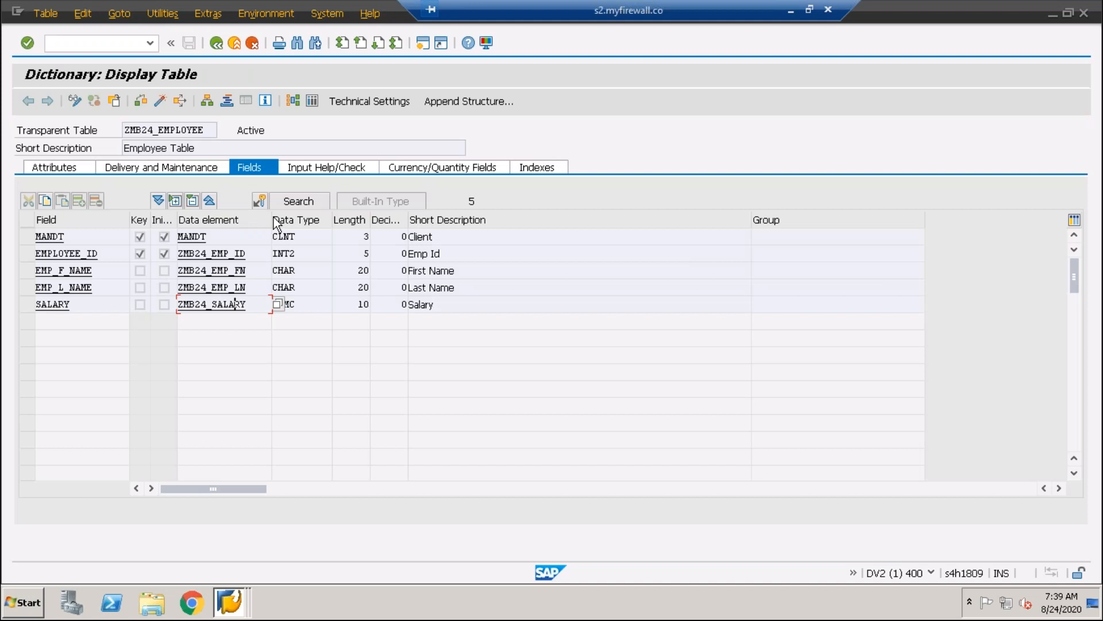
drag(271, 222, 318, 270)
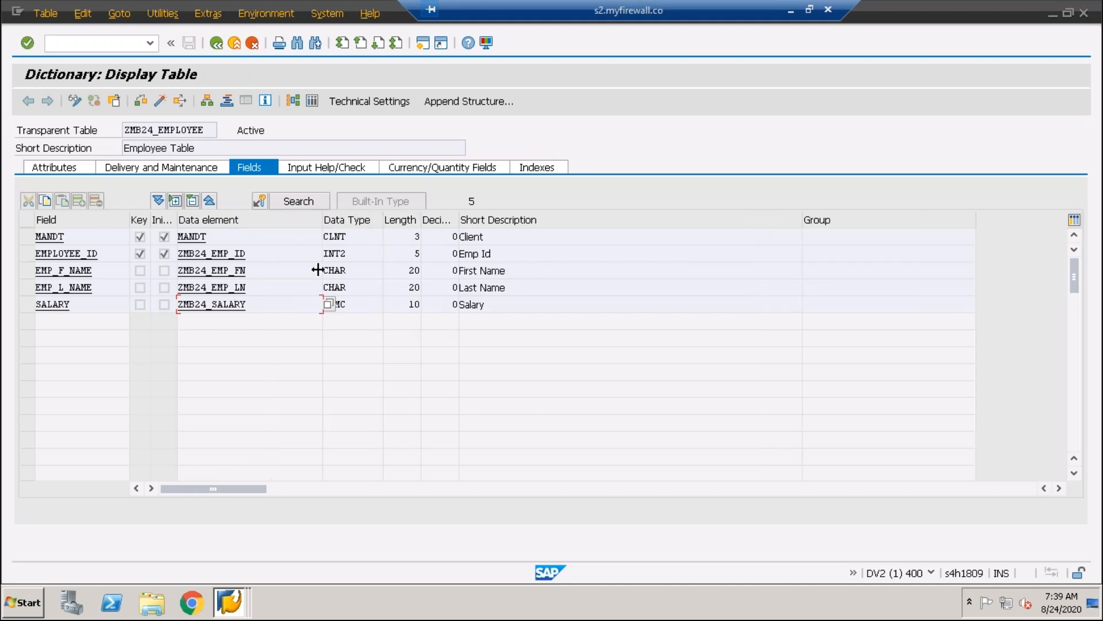
click(183, 220)
drag(177, 221, 267, 239)
drag(152, 219, 201, 224)
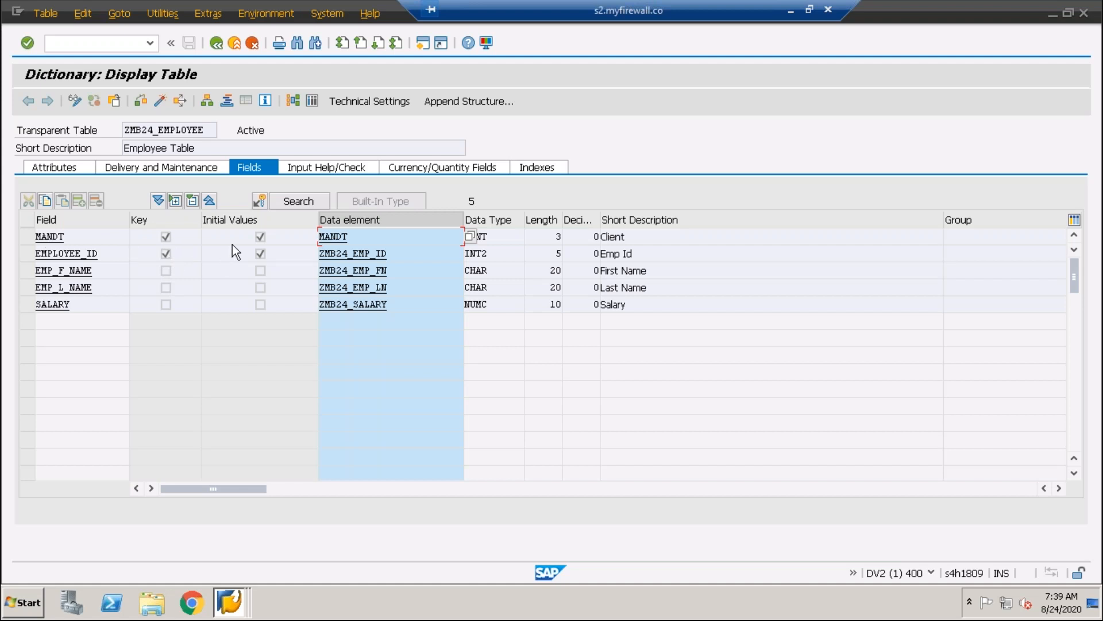
Examine the Key and Initial Values flags of the MANDT and EMPLOYEE_ID fields
click(261, 254)
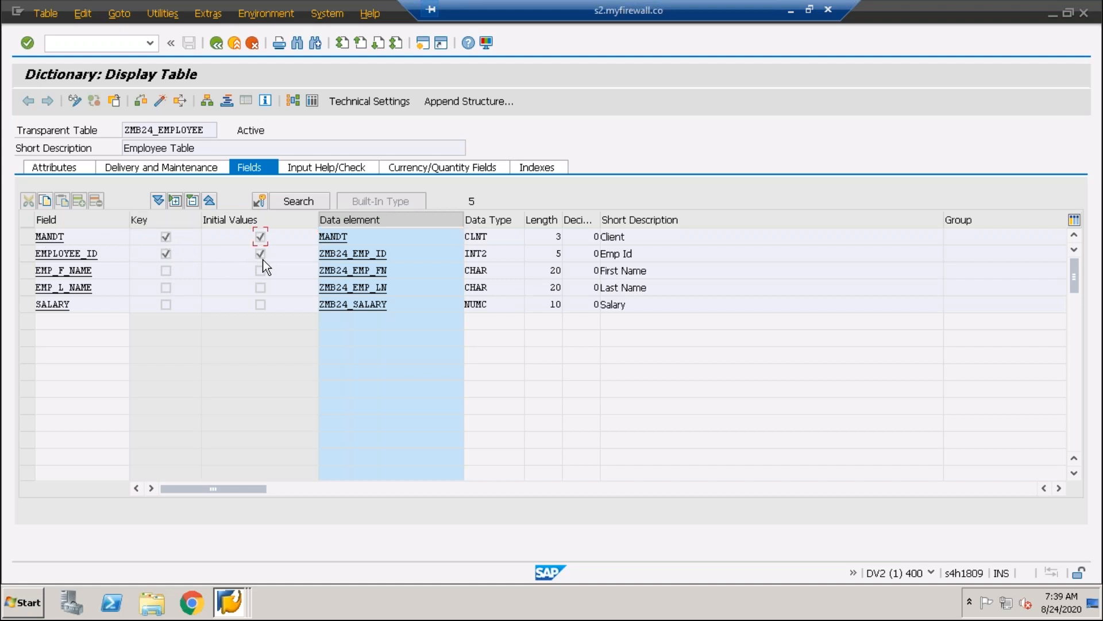
double_click(109, 257)
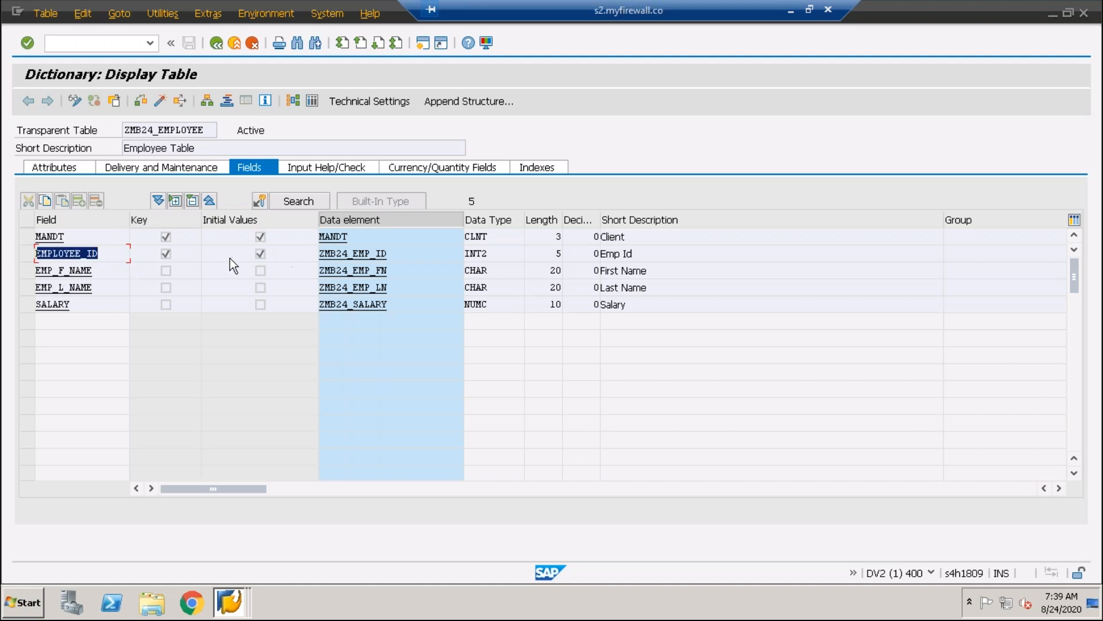
click(104, 255)
double_click(55, 256)
drag(90, 240, 9, 239)
drag(114, 253, 8, 254)
drag(90, 237, 9, 236)
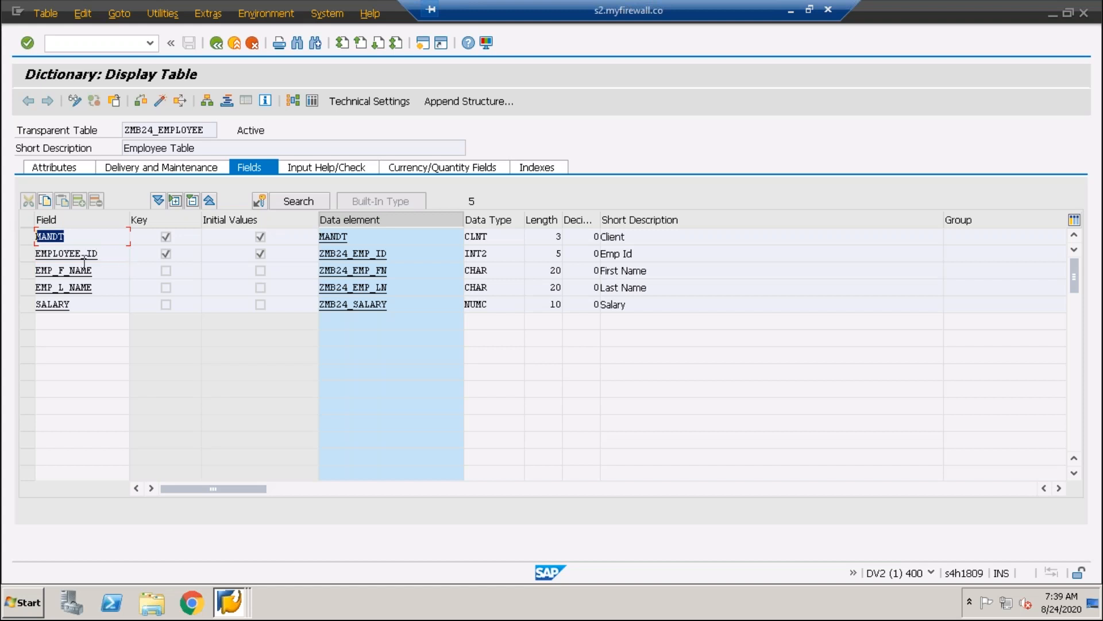
click(106, 258)
Open the field help for the Initial Values indicator, read its NOT NULL explanation and close the help
click(278, 242)
key(F1)
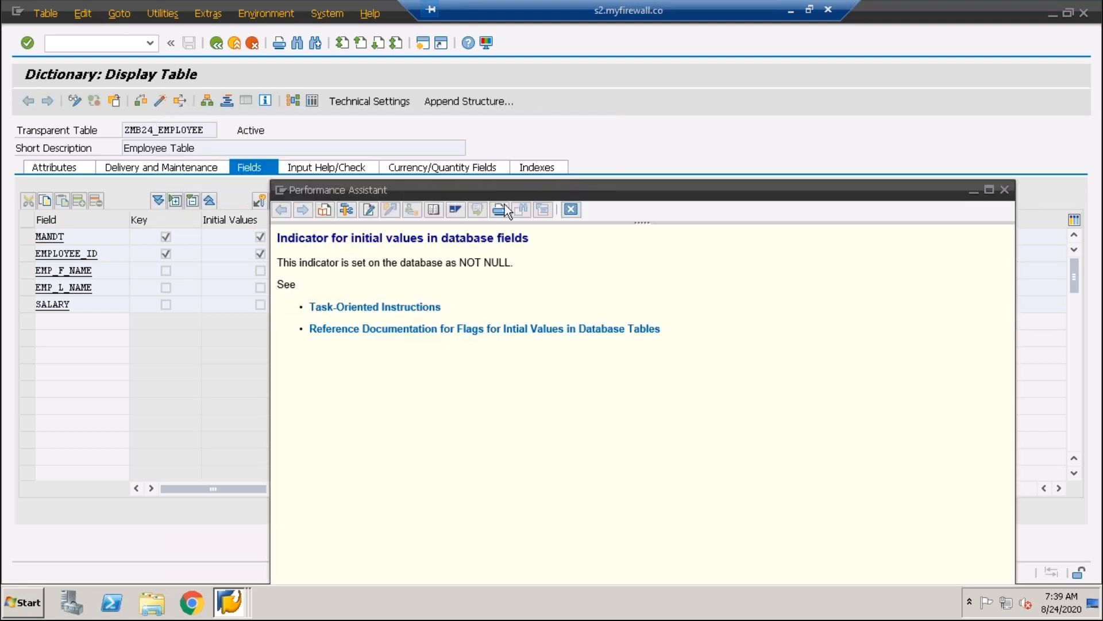
drag(517, 184, 482, 100)
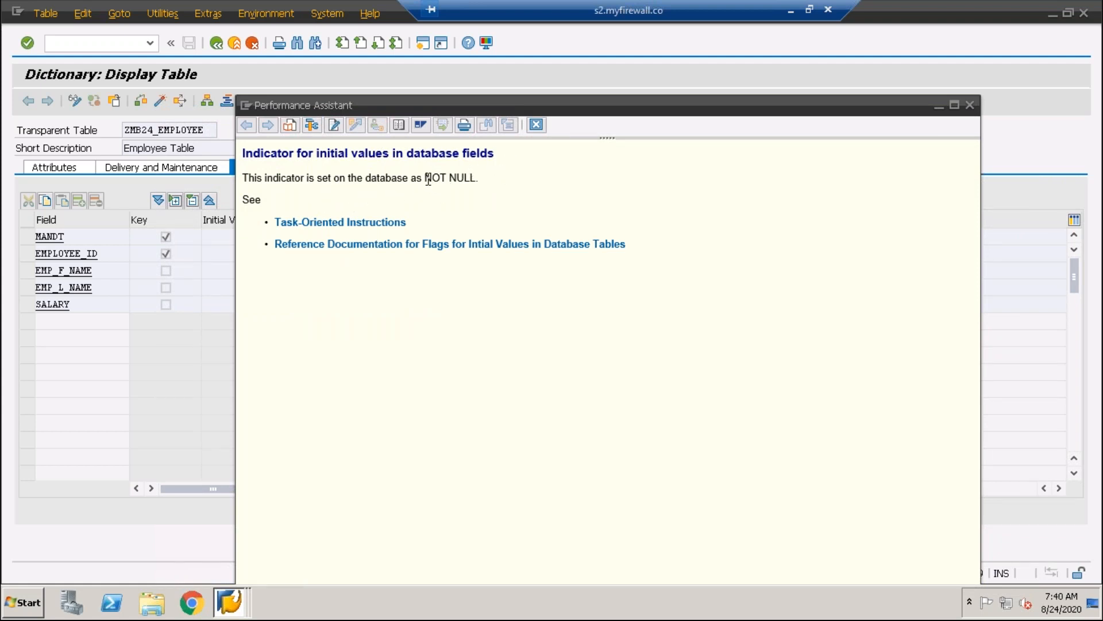
drag(425, 178, 488, 179)
click(302, 196)
drag(243, 179, 476, 181)
click(498, 188)
drag(733, 78, 734, 76)
drag(791, 143, 736, 141)
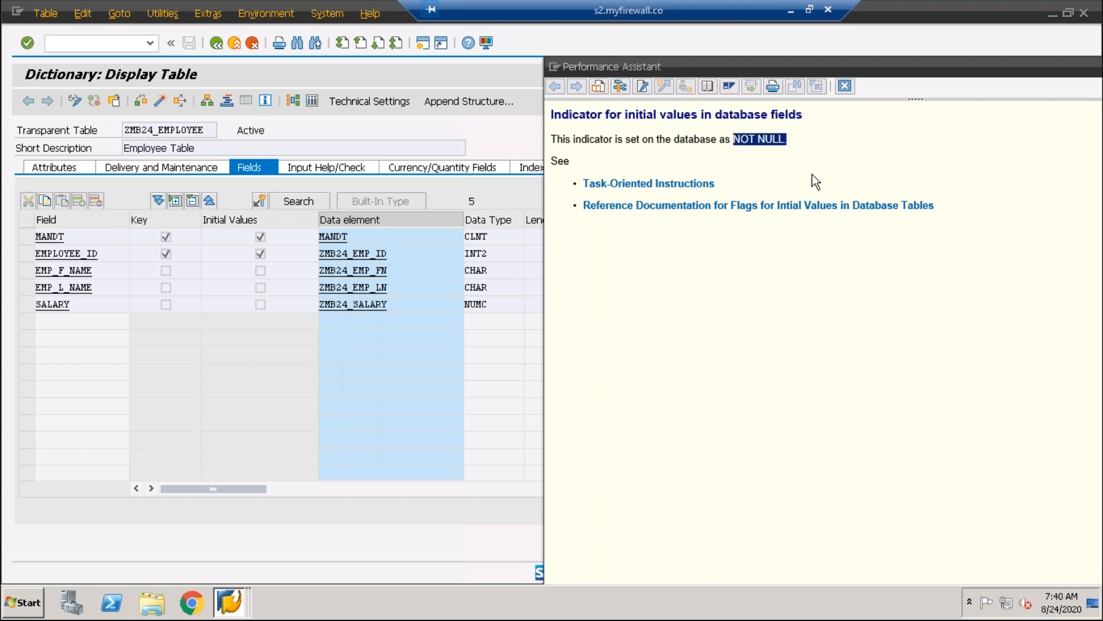
drag(1010, 69, 821, 79)
click(1090, 77)
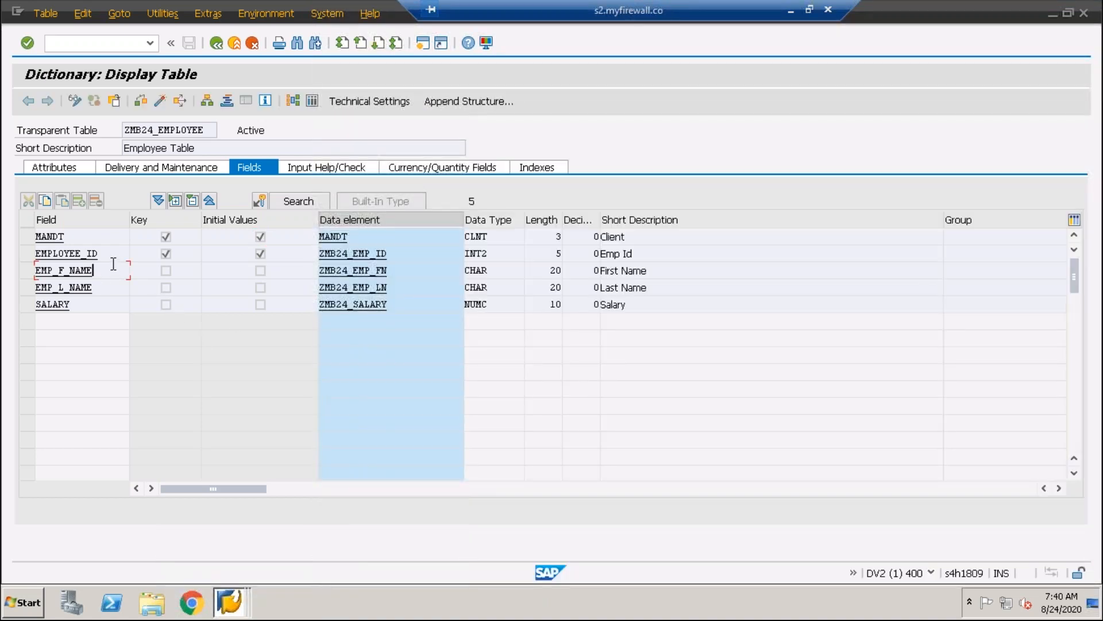
Highlight the MANDT and EMPLOYEE_ID rows to examine the table's key fields and their initial value settings
click(99, 239)
click(27, 240)
click(28, 253)
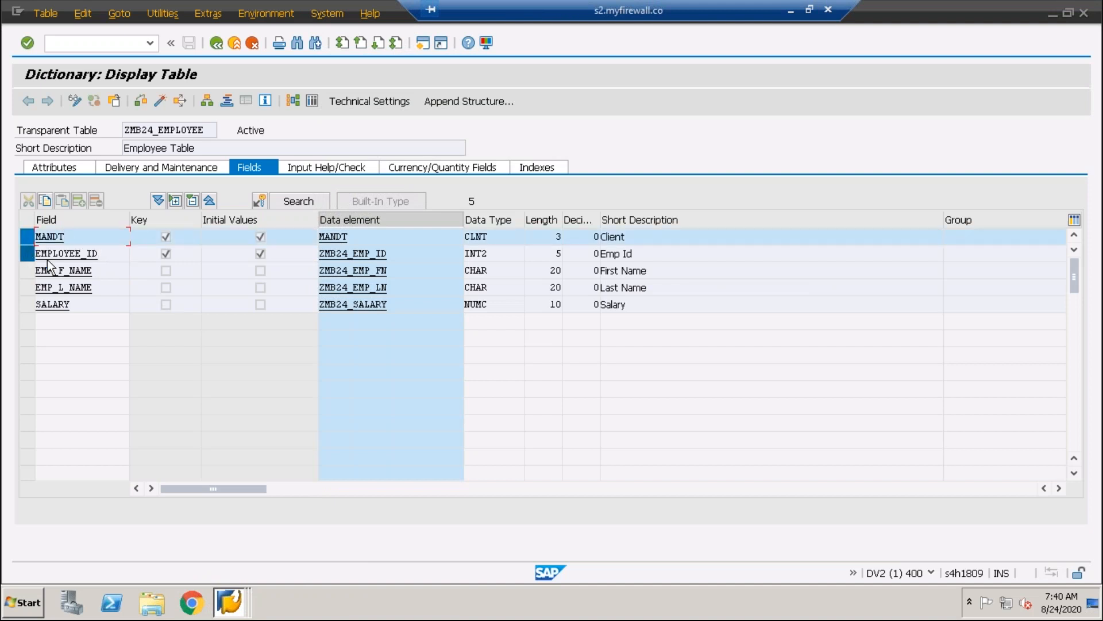
click(25, 236)
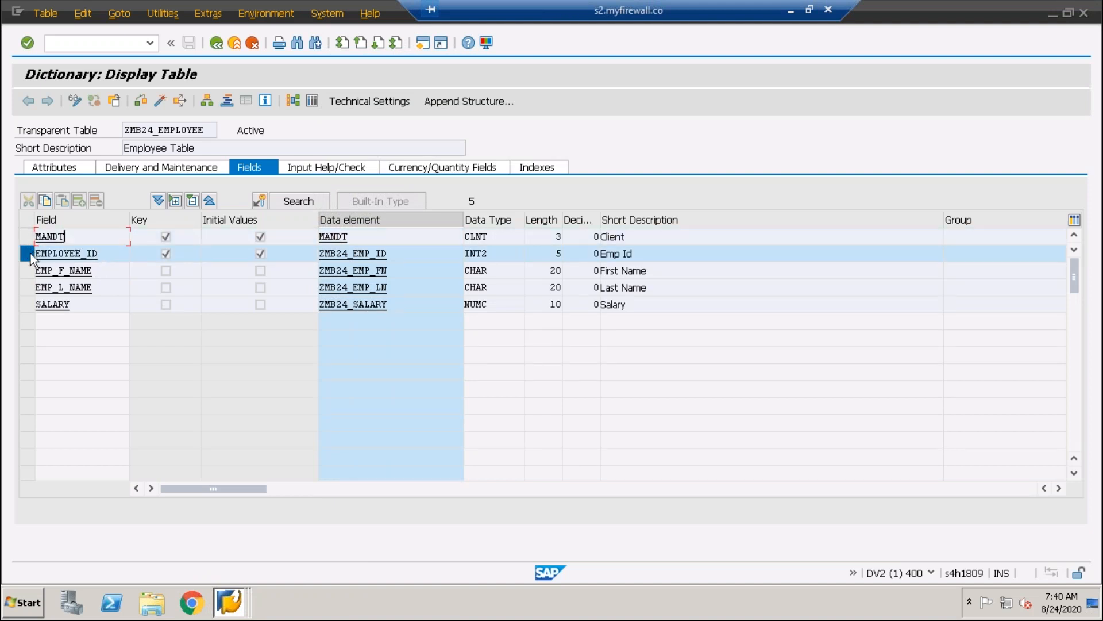
click(30, 253)
click(29, 235)
click(29, 254)
click(29, 238)
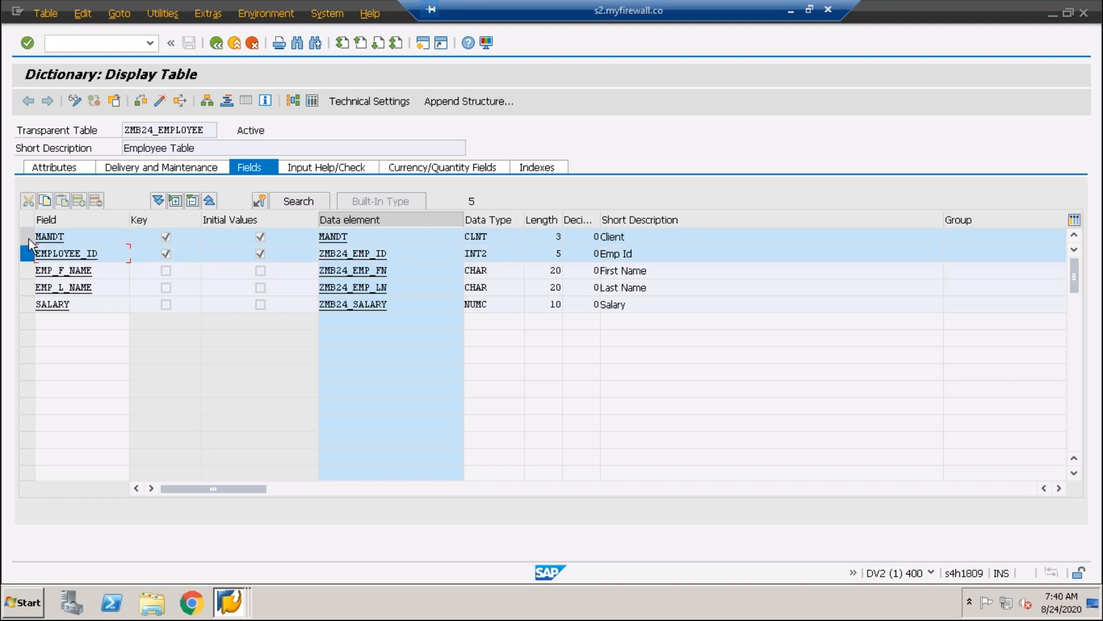
click(29, 253)
click(27, 254)
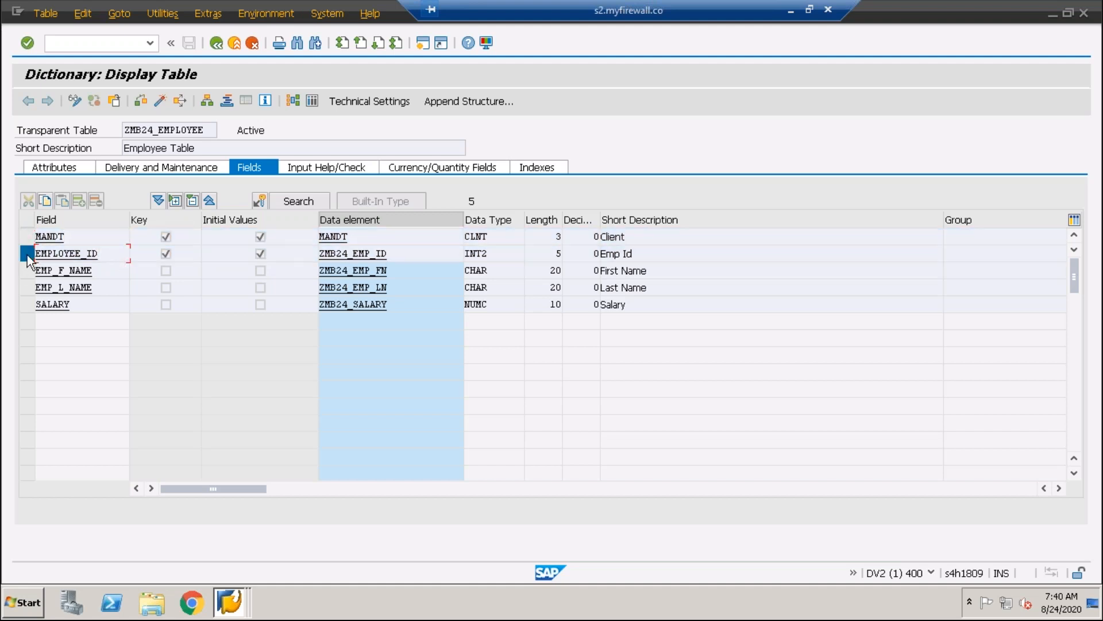
click(25, 233)
click(27, 255)
click(26, 234)
click(29, 252)
click(27, 237)
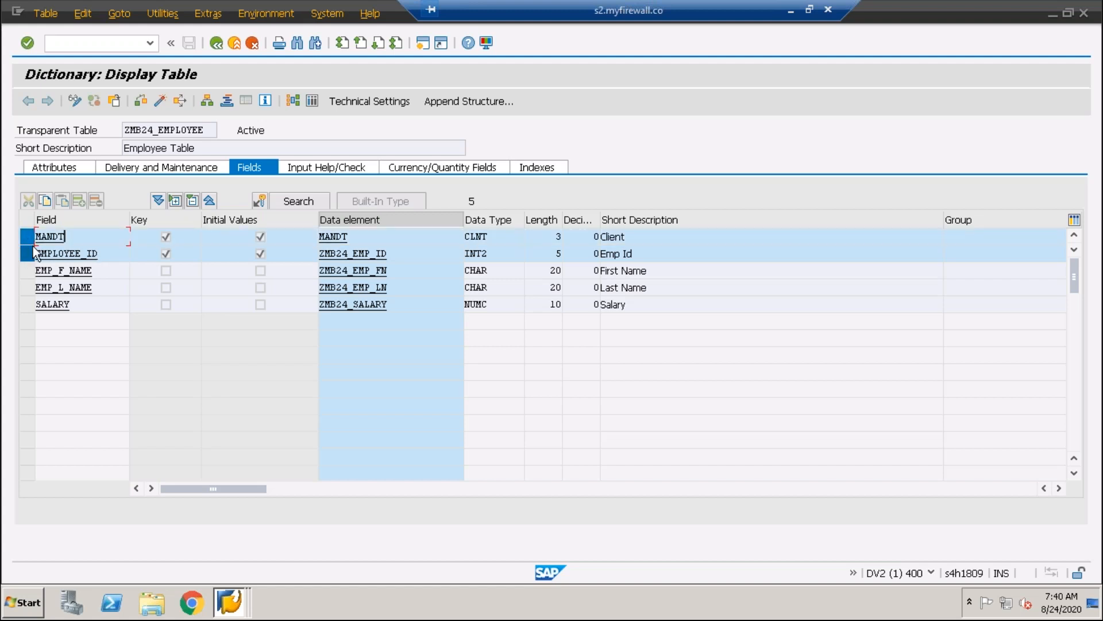
click(28, 253)
click(29, 254)
click(25, 246)
click(26, 243)
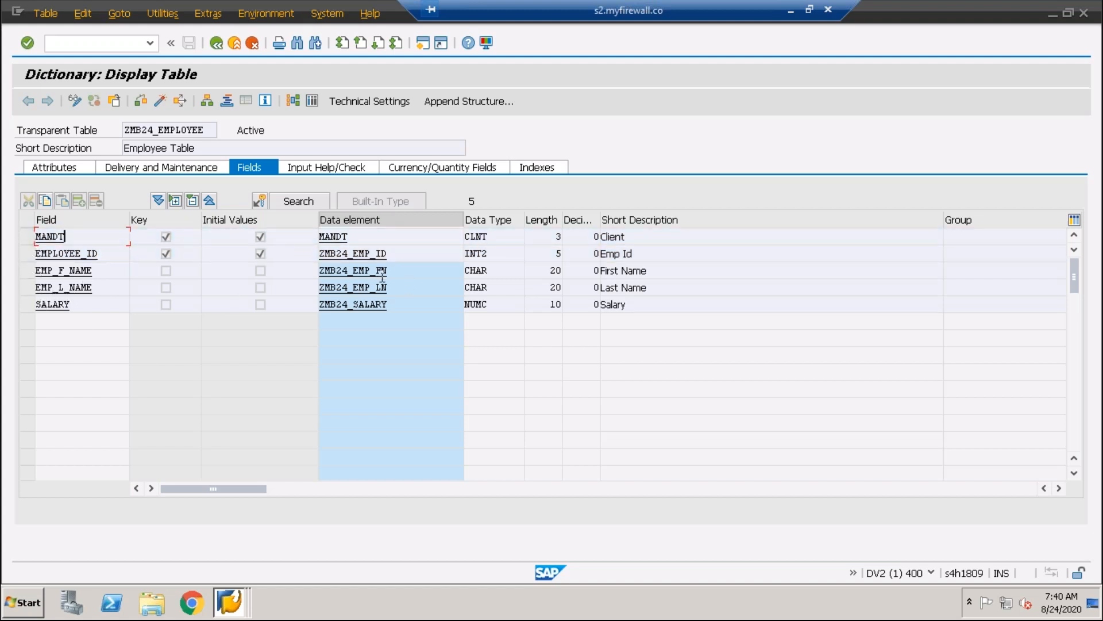
click(274, 258)
click(28, 254)
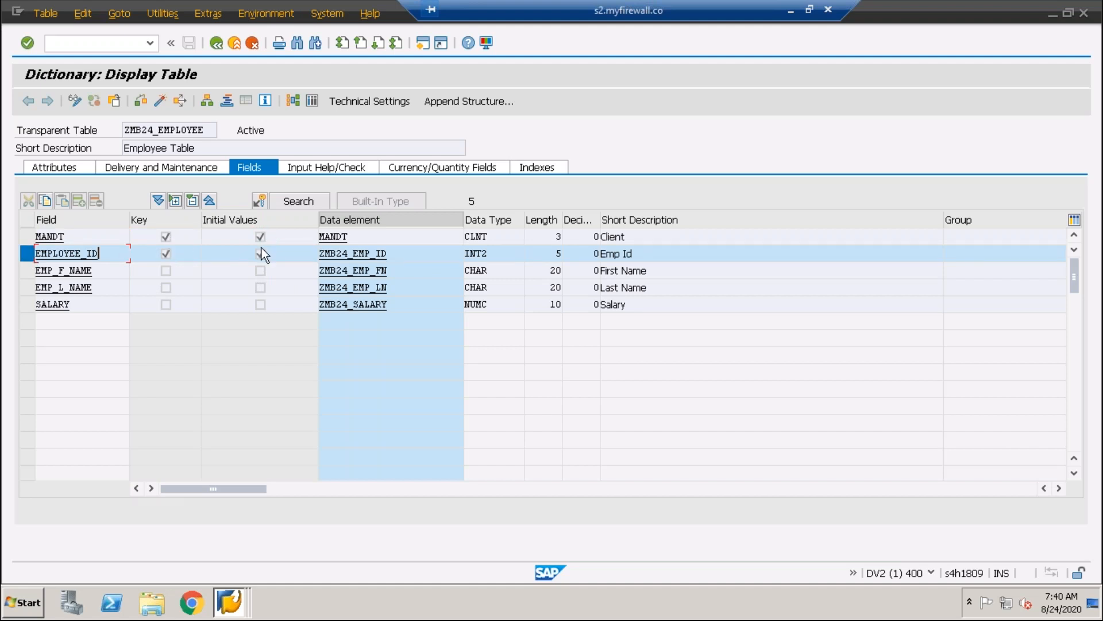
click(31, 236)
click(31, 252)
click(653, 255)
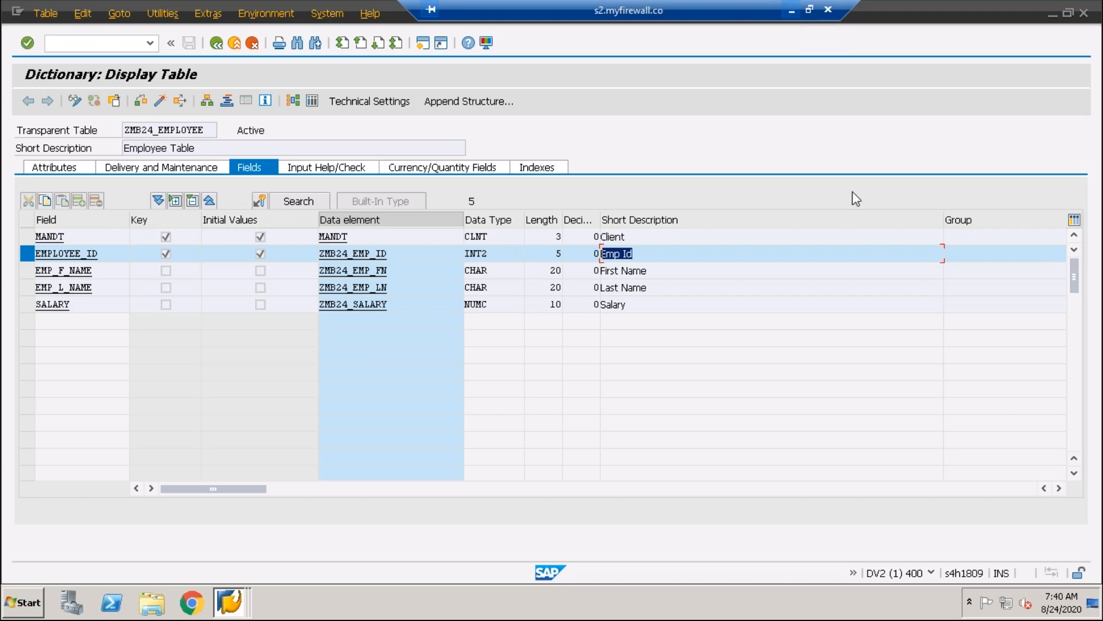
Switch to PowerPoint and examine the empty cells in the row of employee 6 in the table
click(791, 12)
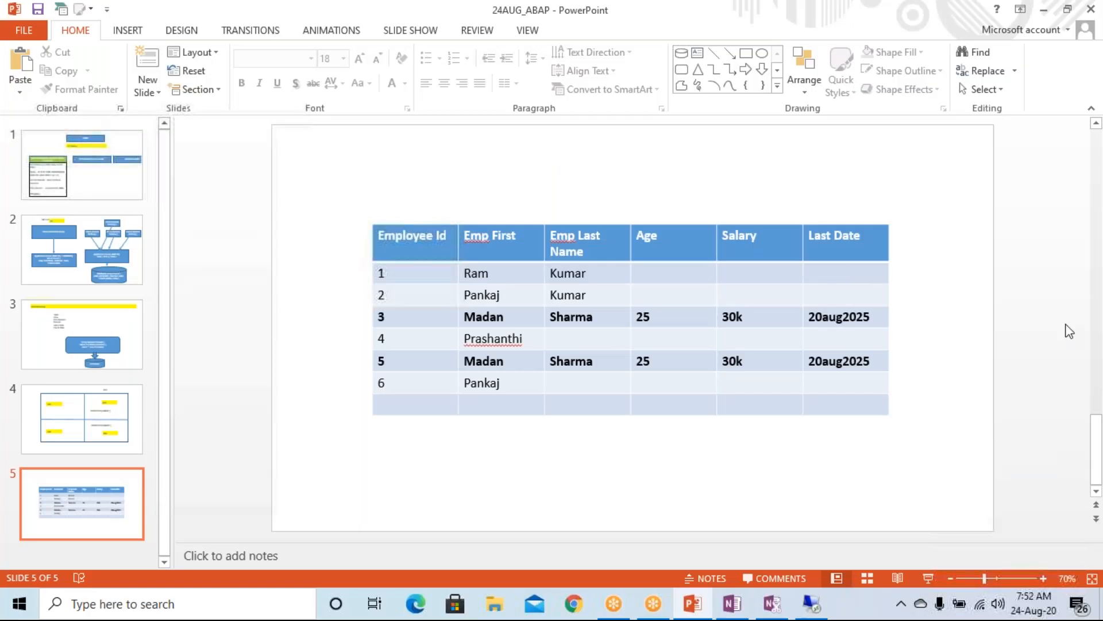
click(1094, 431)
click(575, 383)
click(709, 389)
click(758, 386)
click(601, 396)
click(695, 384)
click(761, 384)
click(583, 389)
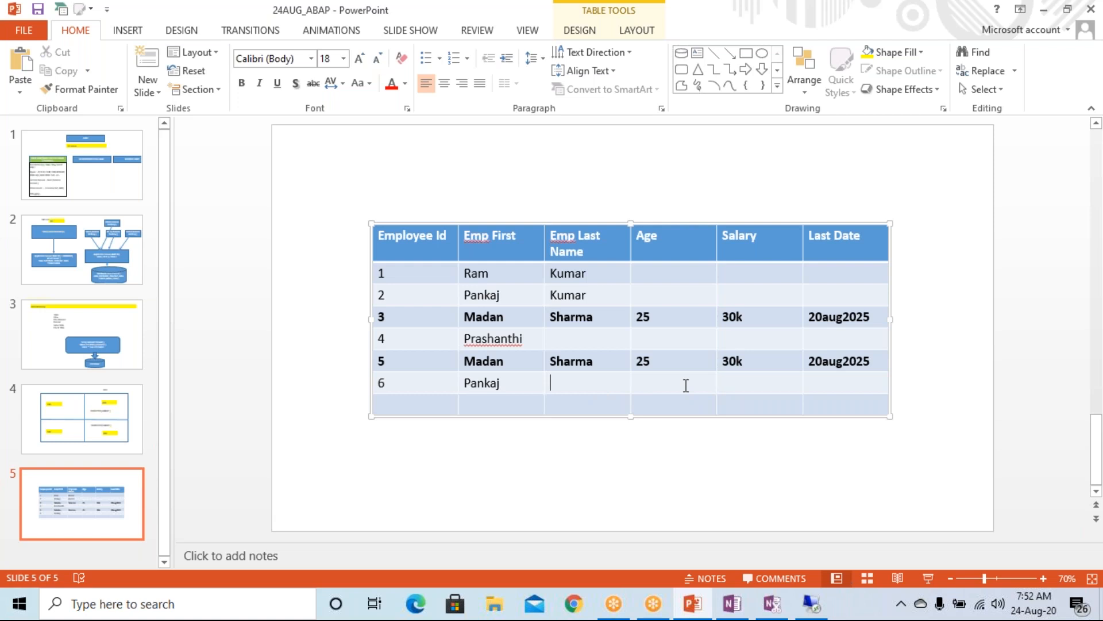
Switch to Chrome and open youtube.com
click(577, 608)
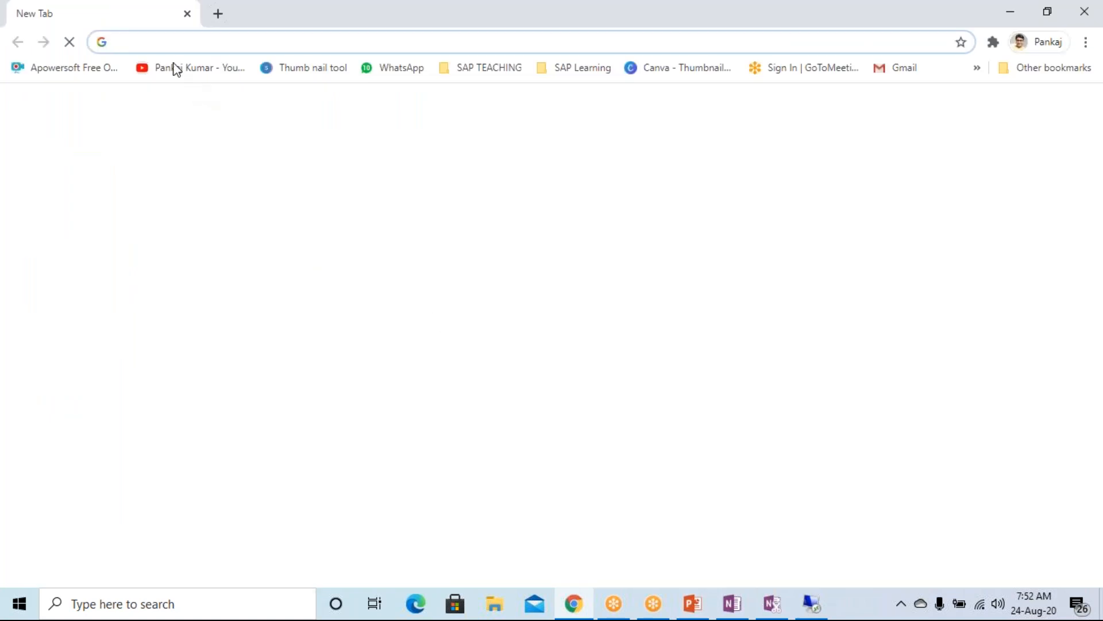
click(158, 45)
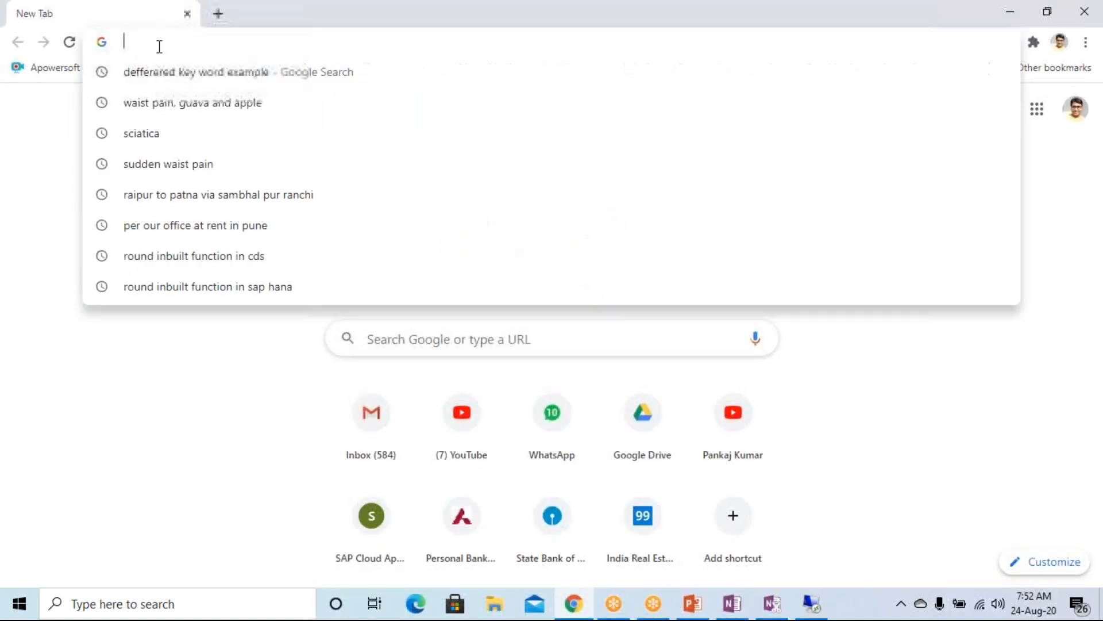
text(youtube.com)
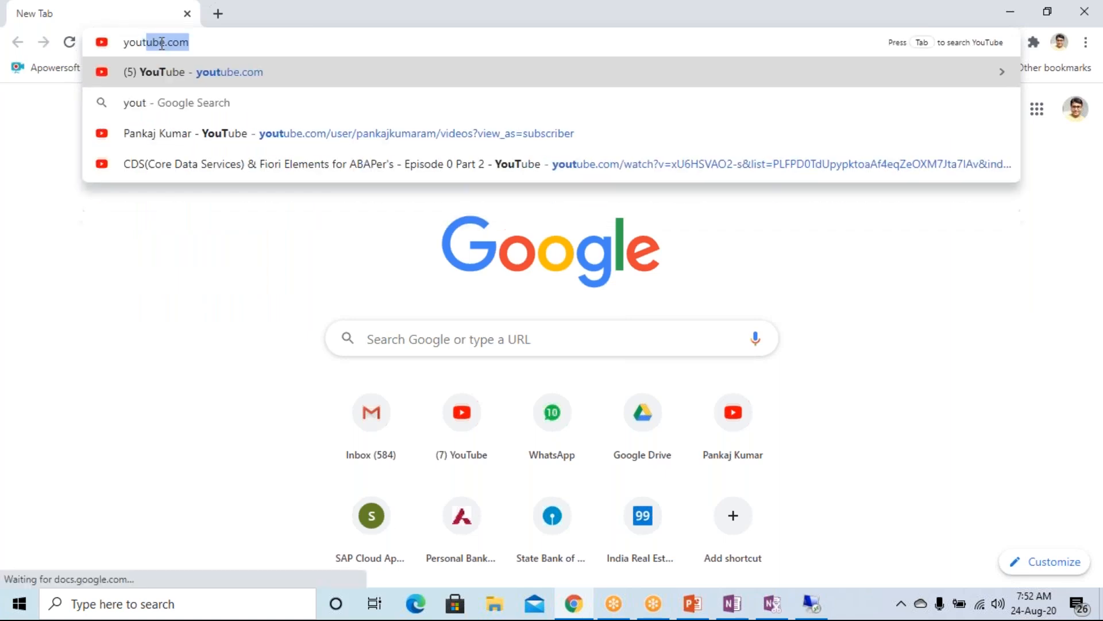
key(Return)
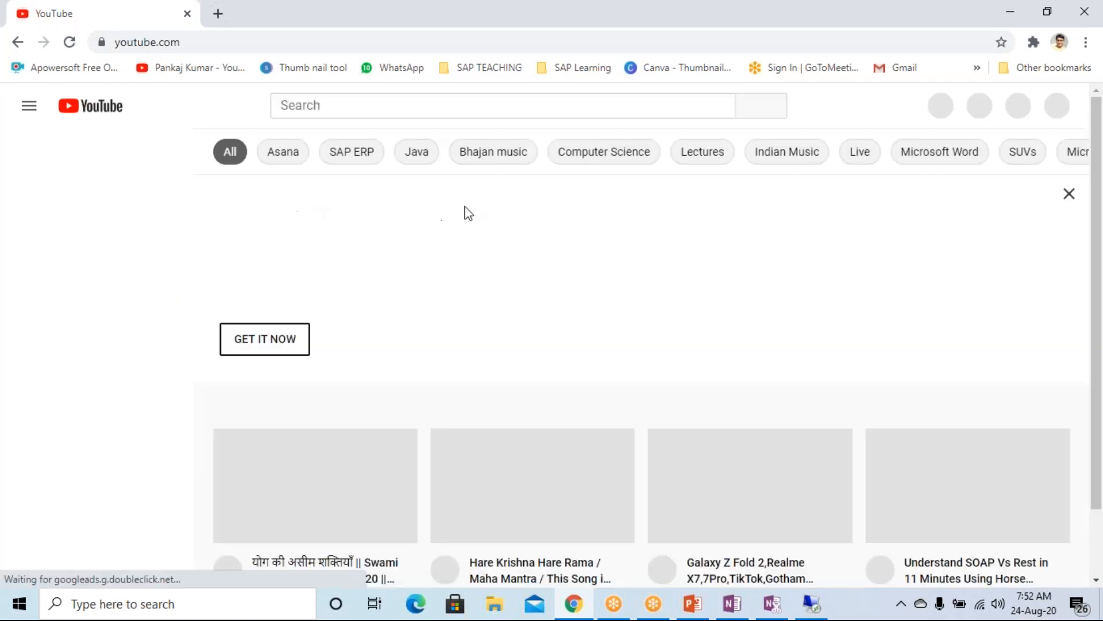
Search YouTube for abap together with the instructor's first name
click(296, 106)
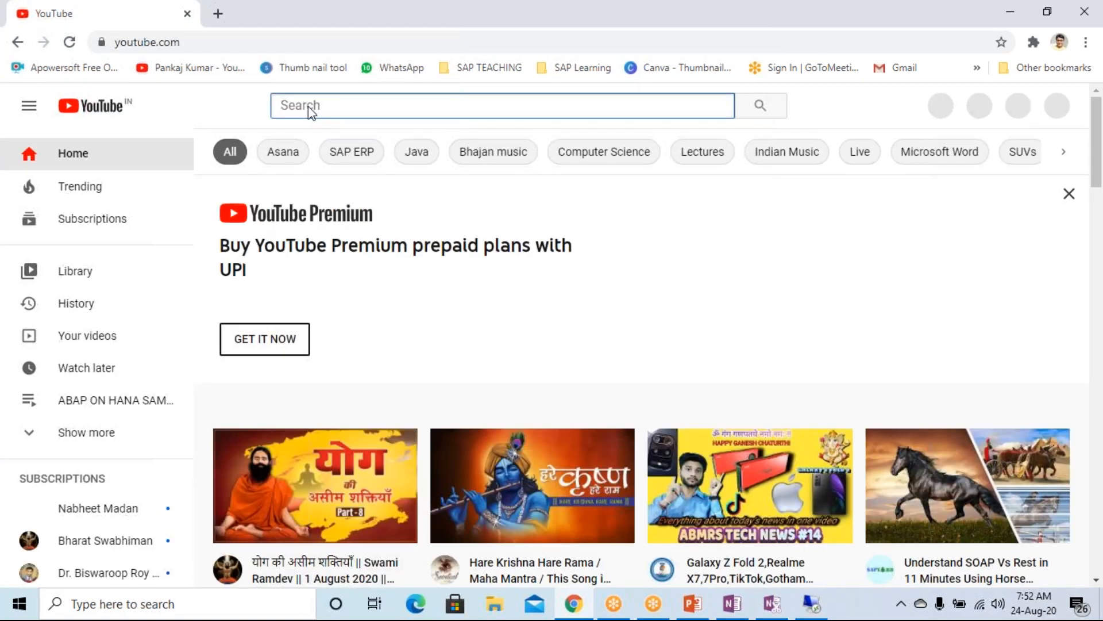
click(337, 118)
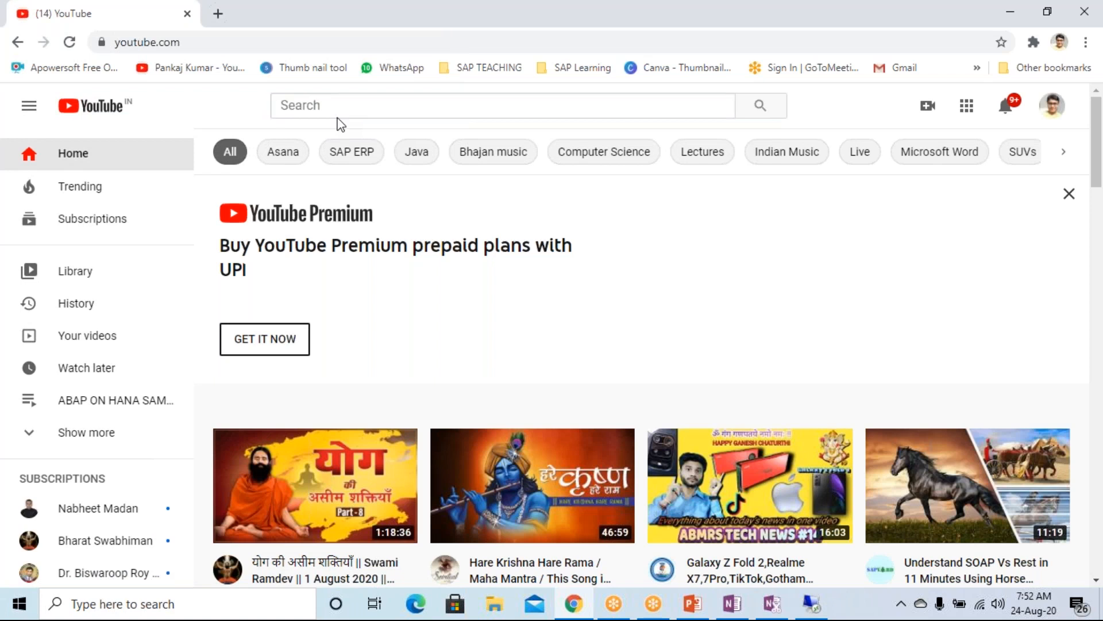
click(301, 112)
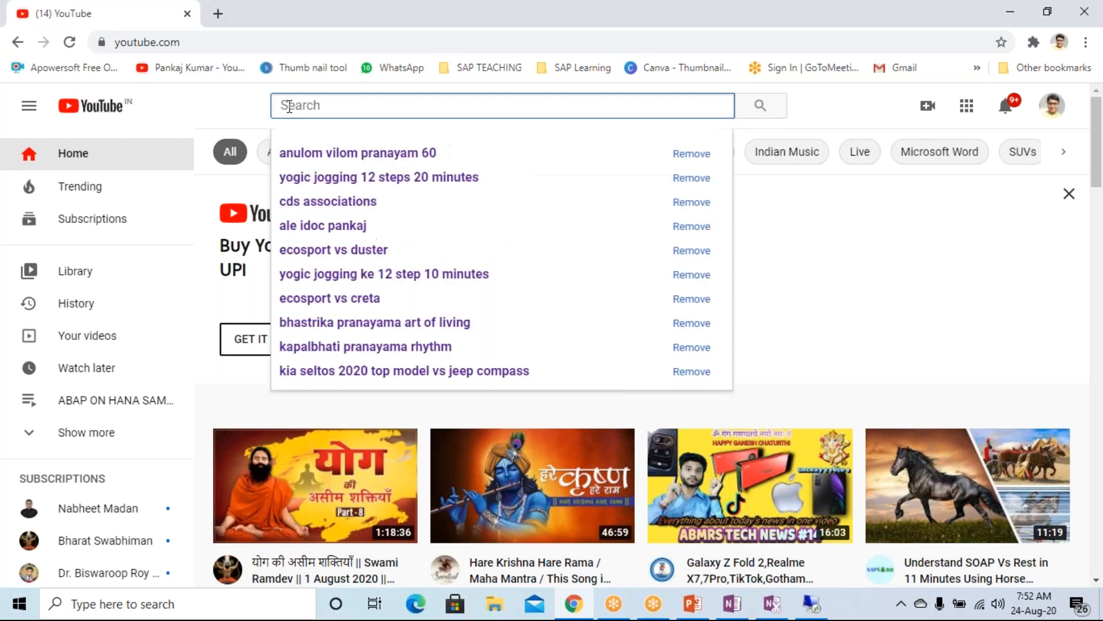
text(b)
key(BackSpace)
text(abap)
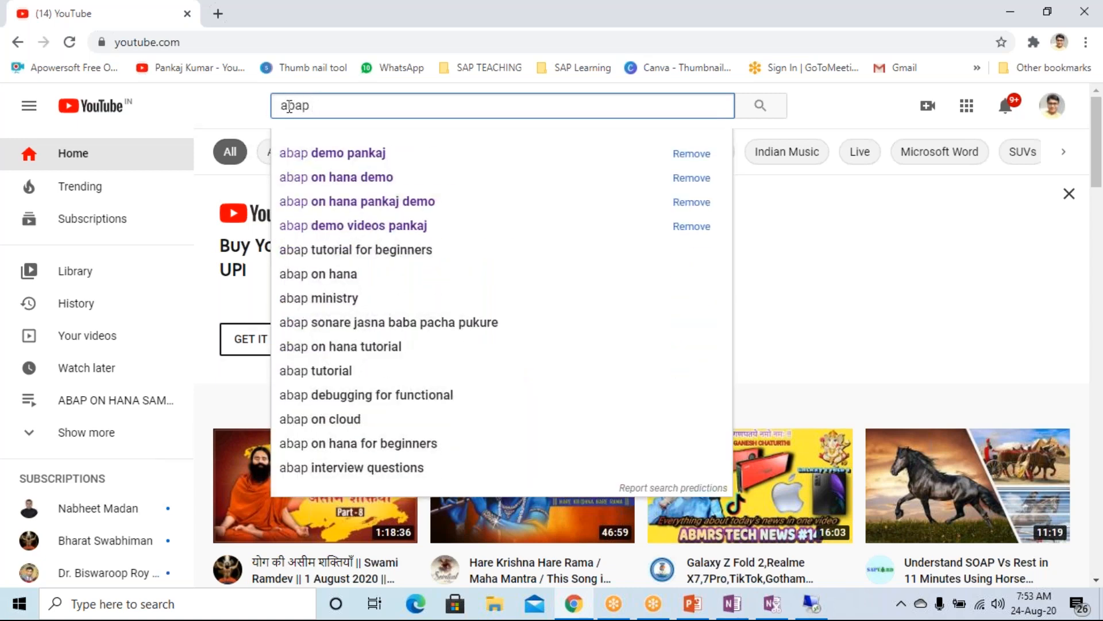
text( pankaj)
key(Return)
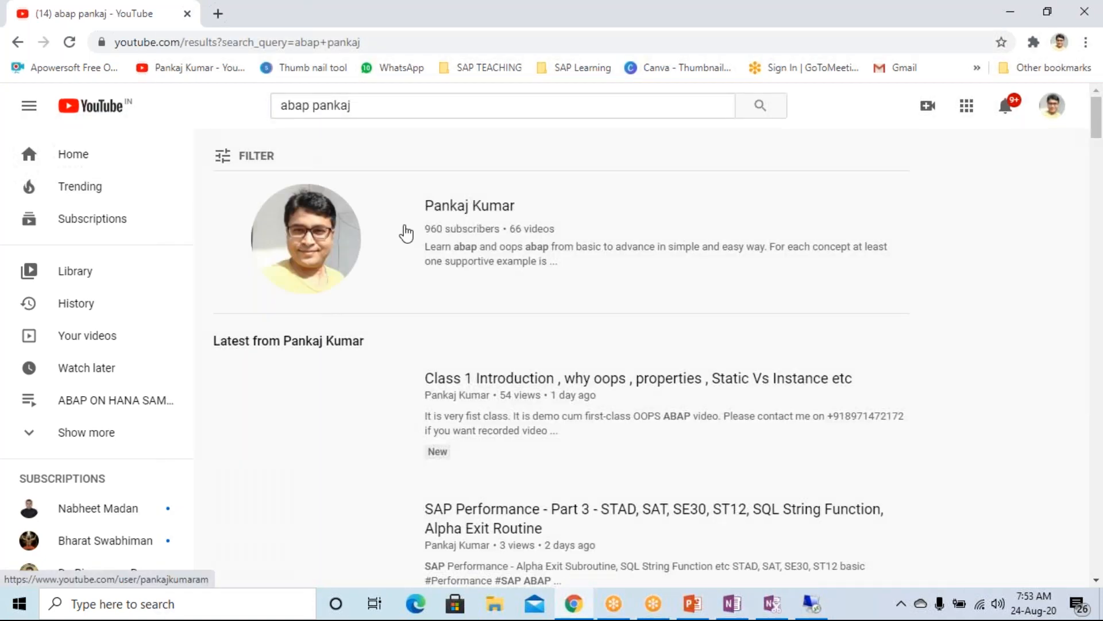
Open the instructor's channel from the search results and show its playlists
click(470, 220)
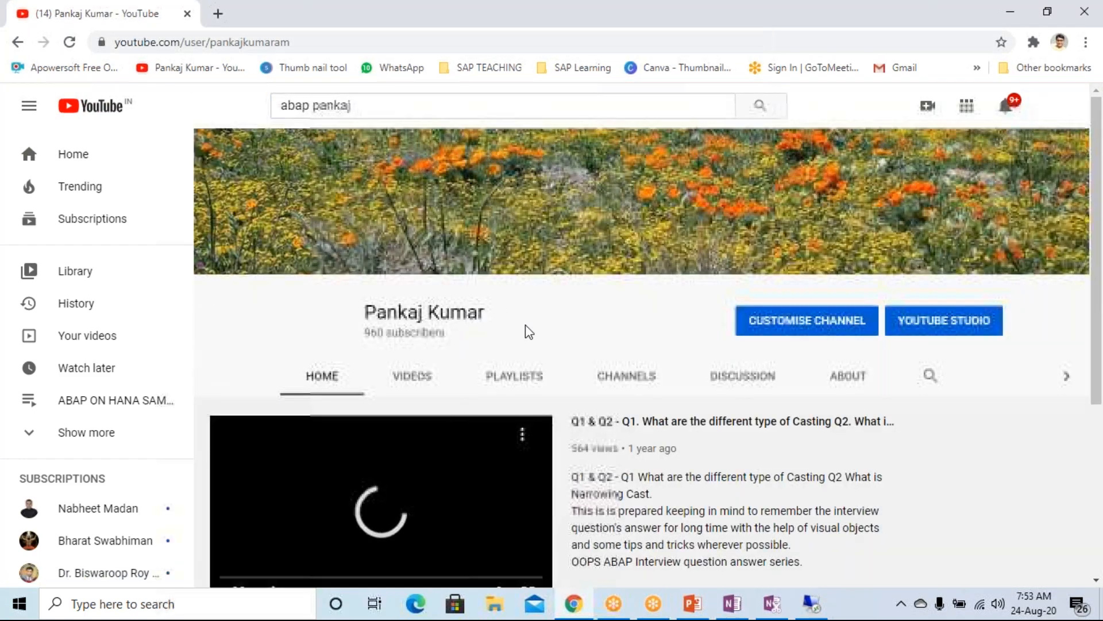
scroll(574, 385, down, 3)
click(271, 431)
click(514, 219)
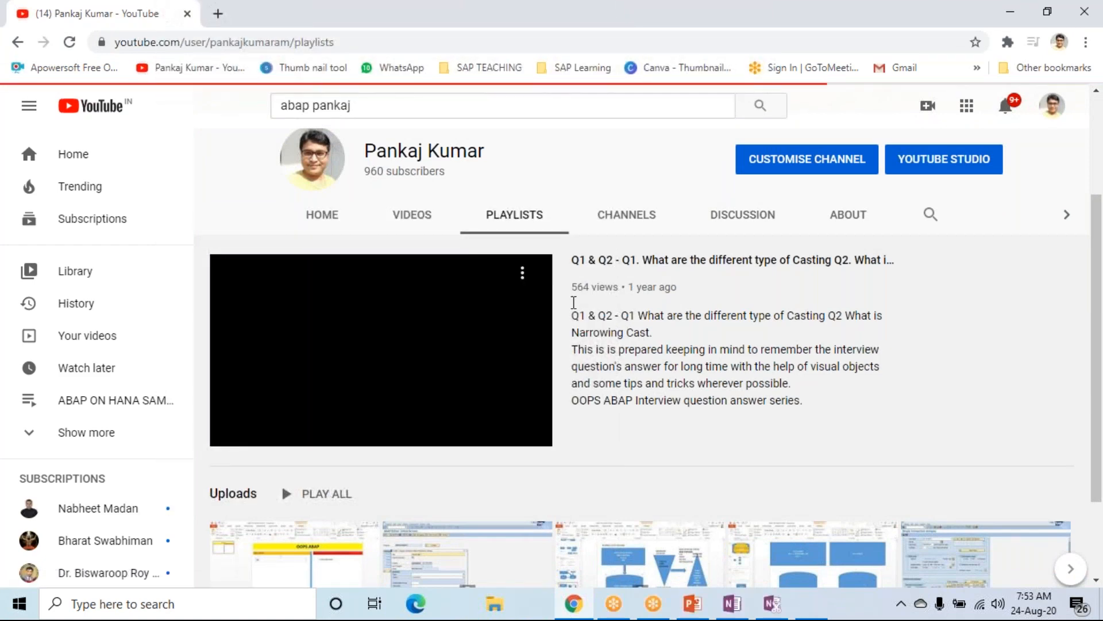
Look through the created and saved playlists on the channel page
scroll(536, 399, down, 5)
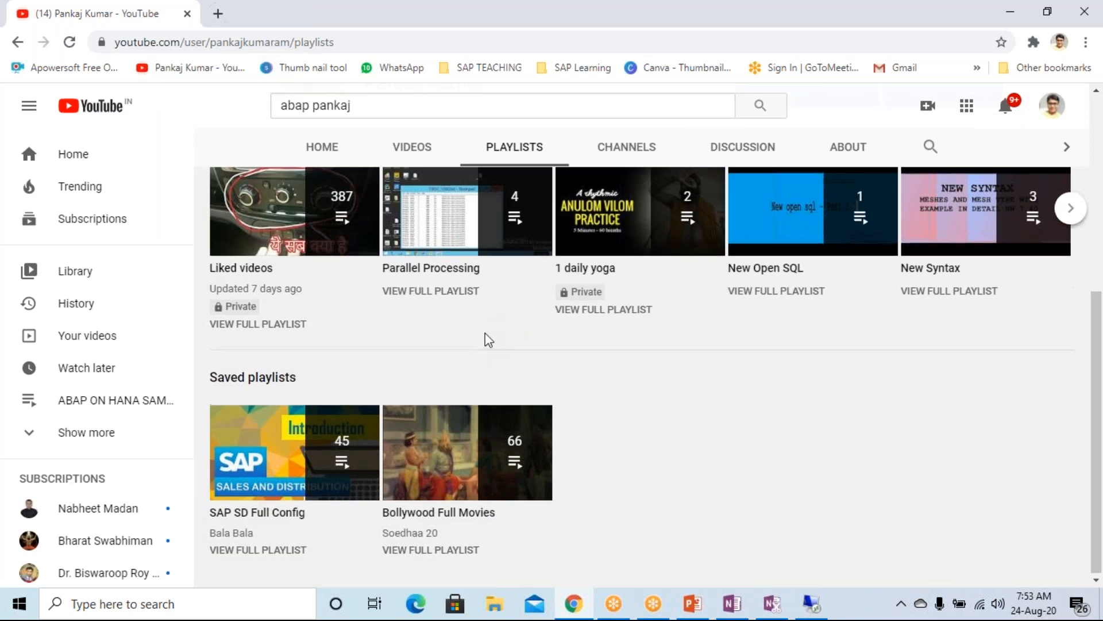
scroll(484, 339, up, 3)
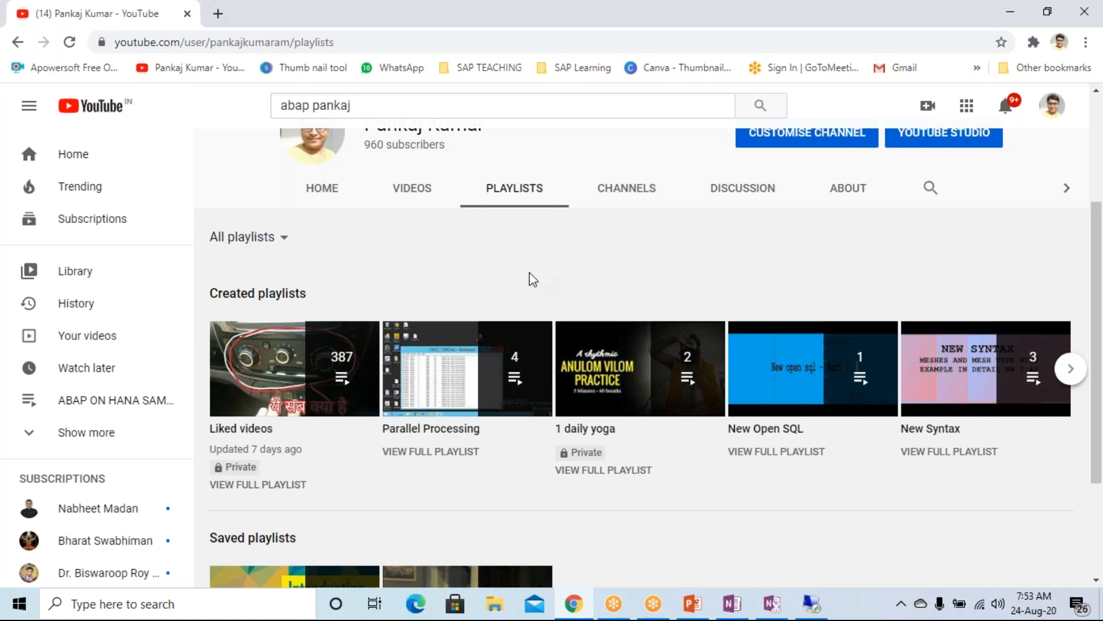
scroll(529, 272, up, 3)
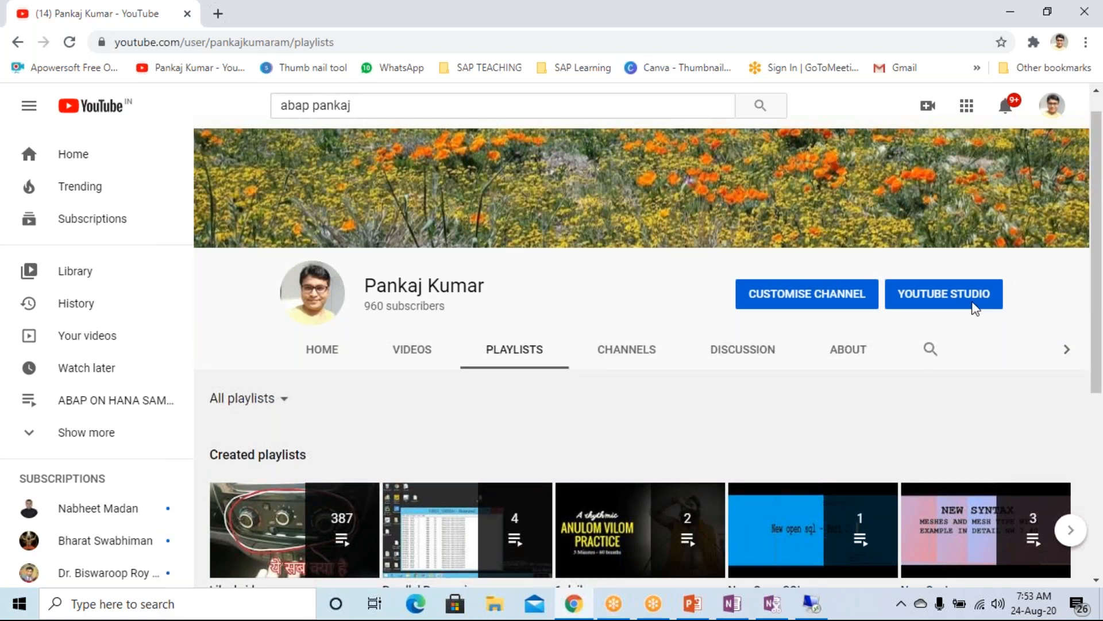
click(1096, 361)
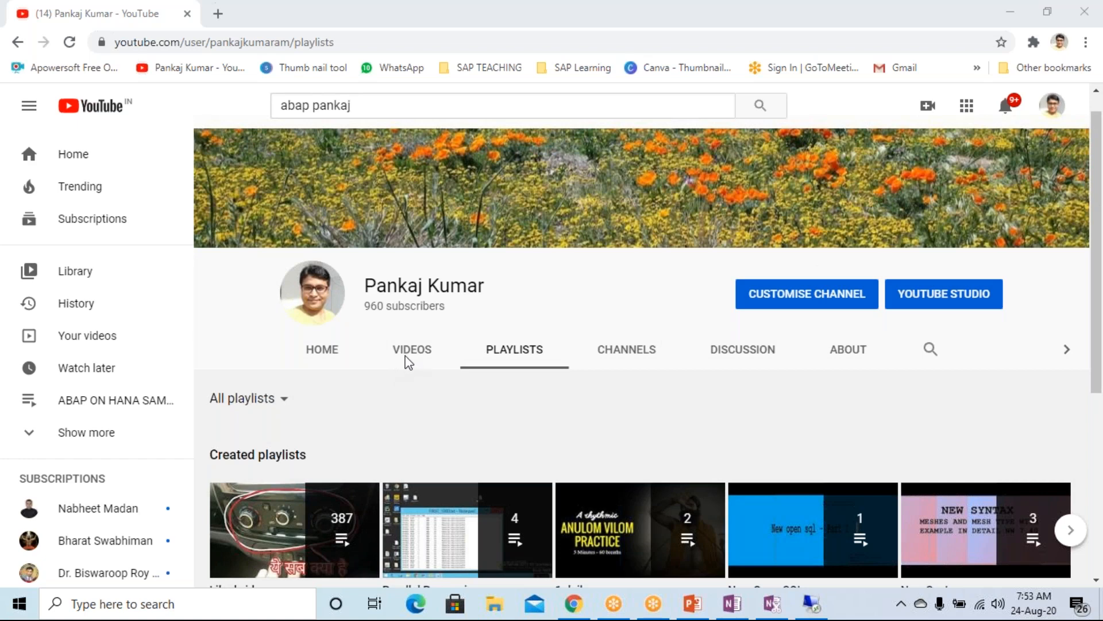
click(570, 357)
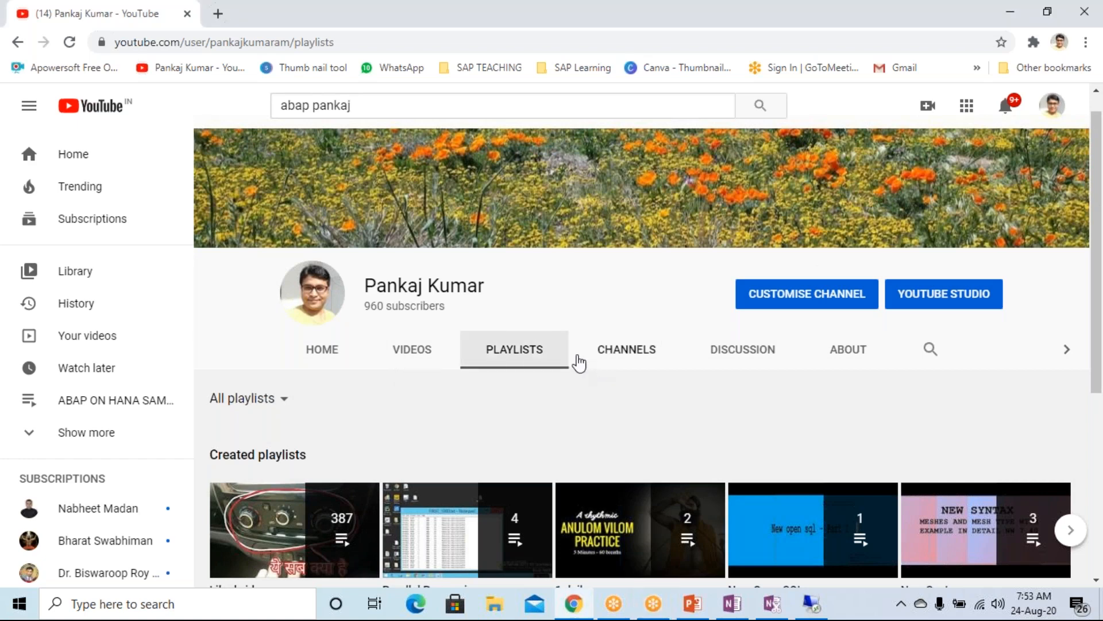